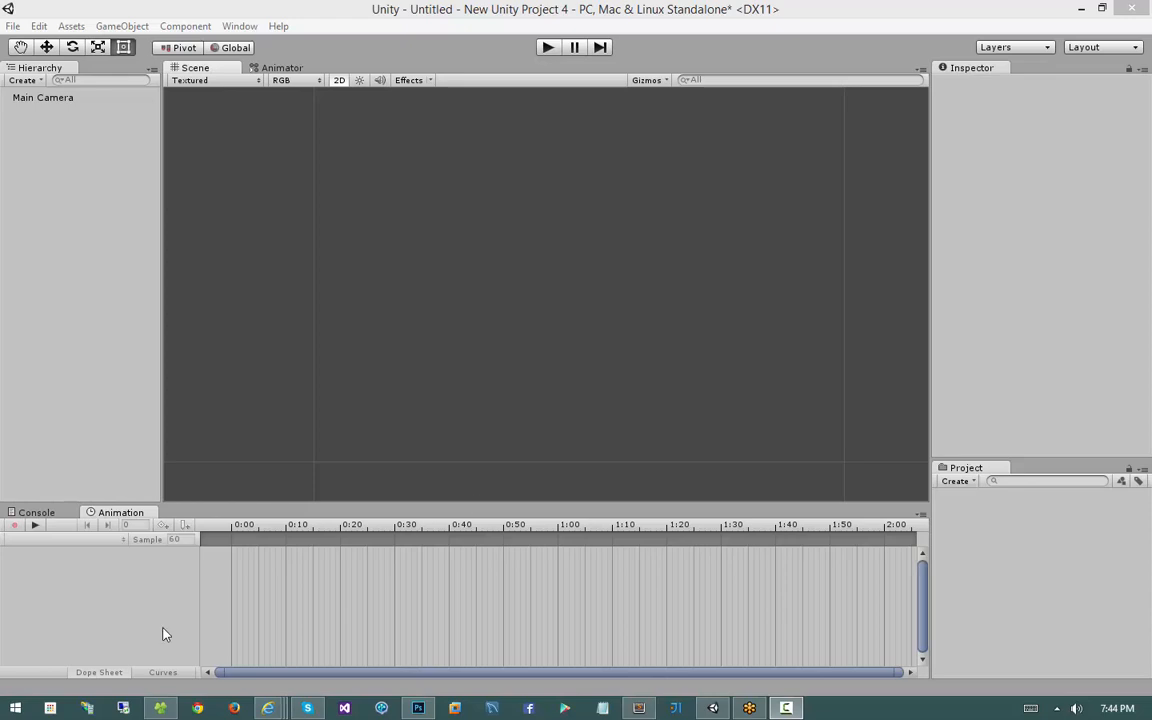
Import Button.psd, Header.psd and Panel.psd from the nGUI Tutorial folder into the project's assets
{"action": "left_click", "coordinate": [161, 708]}
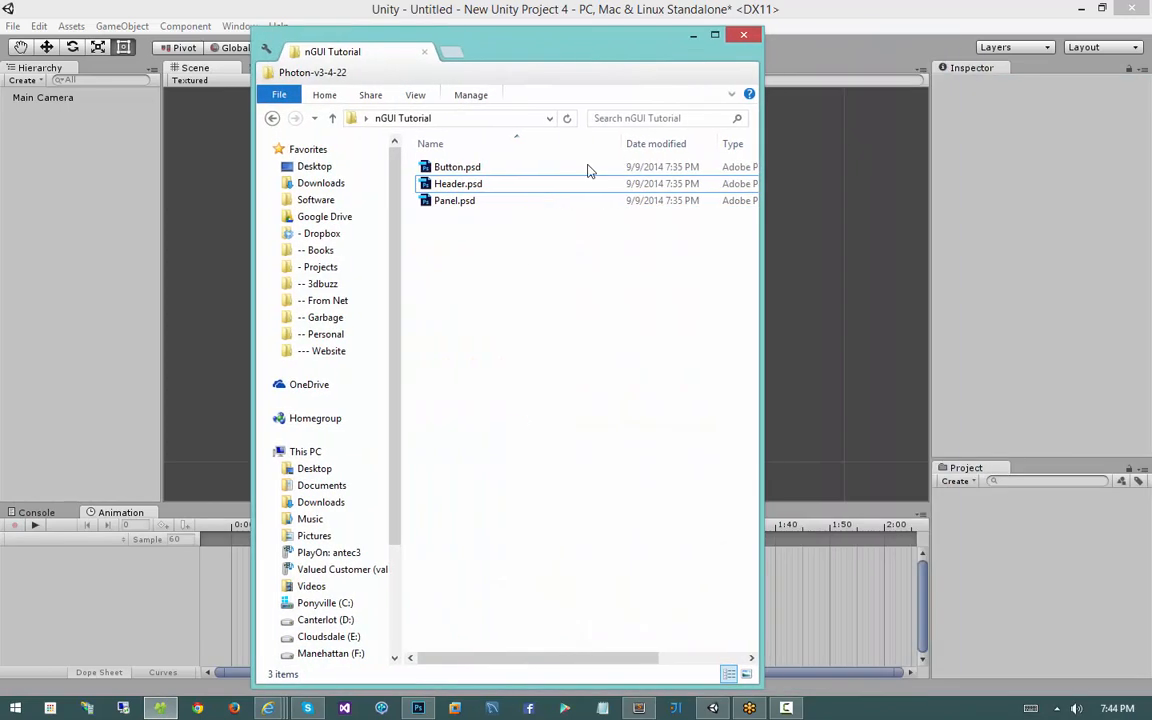
{"action": "left_click_drag", "start_coordinate": [548, 307], "coordinate": [420, 150]}
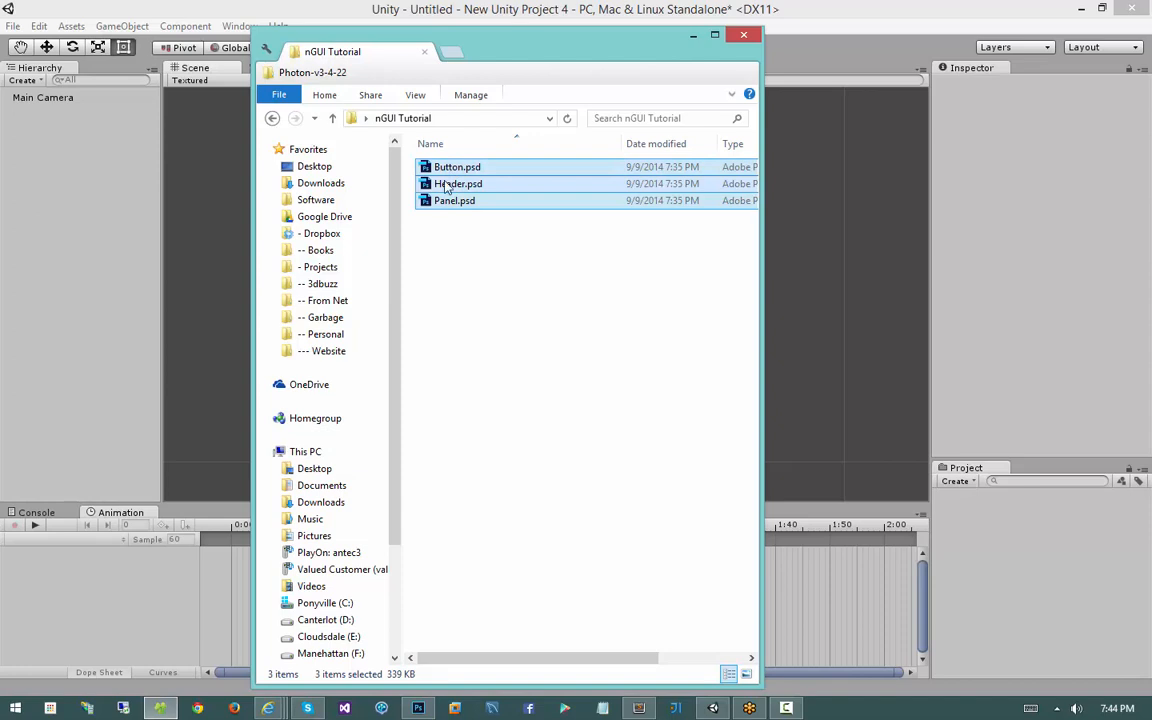
{"action": "left_click_drag", "start_coordinate": [457, 187], "coordinate": [990, 518]}
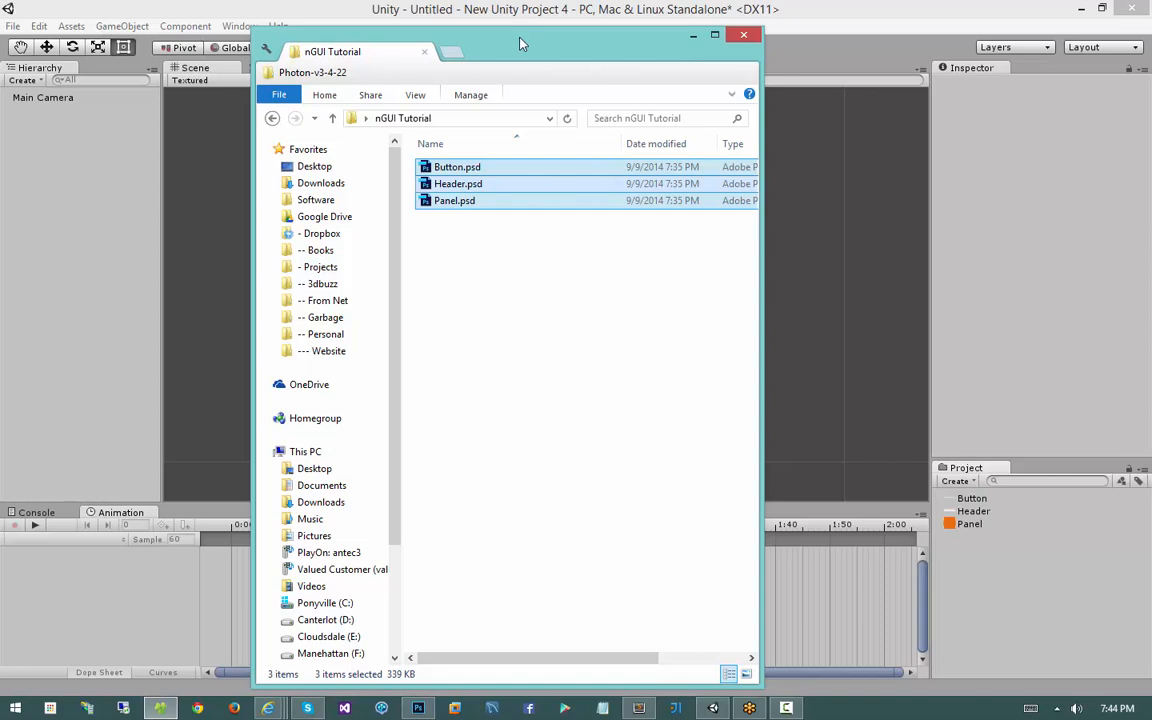
{"action": "left_click_drag", "start_coordinate": [520, 38], "coordinate": [1151, 36]}
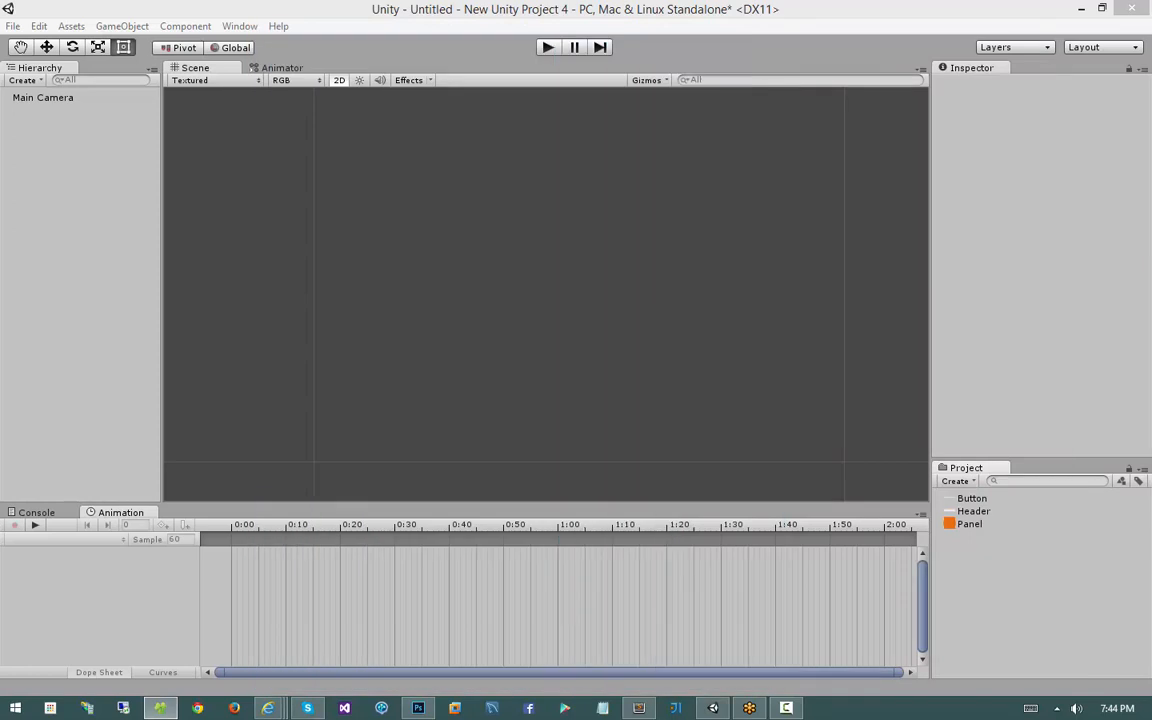
Look through the imported textures, set the Panel texture's type to Sprite (2D and UI), and apply it
{"action": "left_click", "coordinate": [975, 503]}
{"action": "key", "text": "Down"}
{"action": "key", "text": "Down"}
{"action": "key", "text": "Up"}
{"action": "key", "text": "Up"}
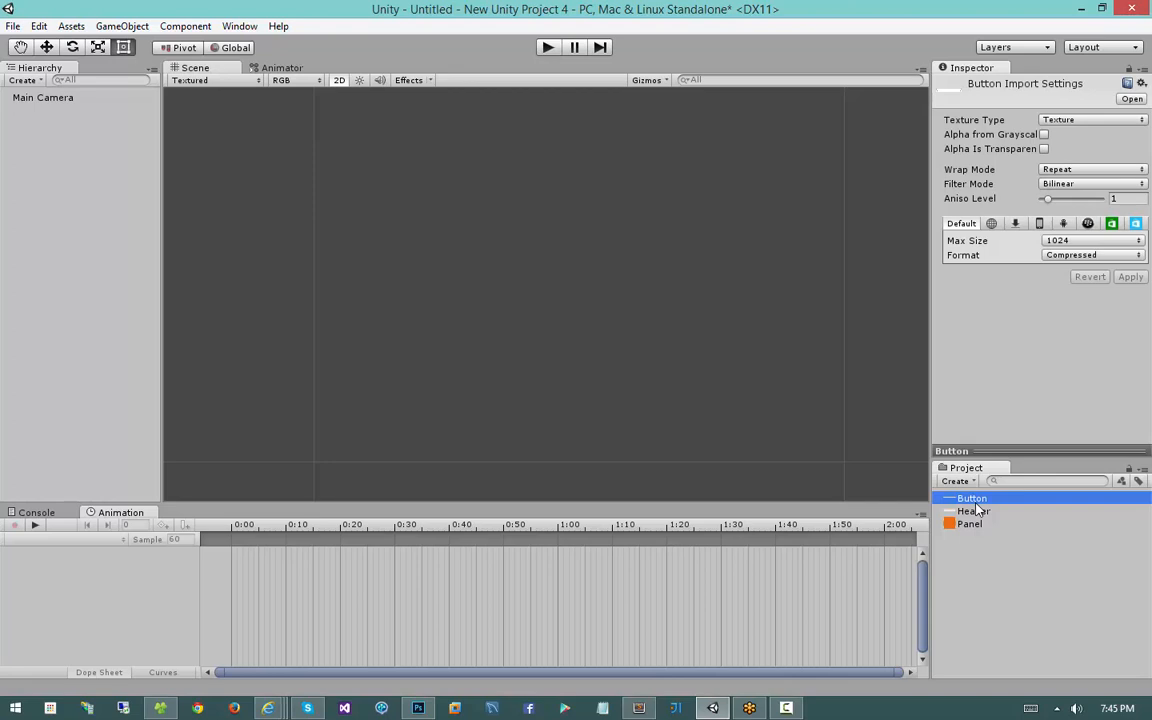
{"action": "left_click", "coordinate": [972, 525]}
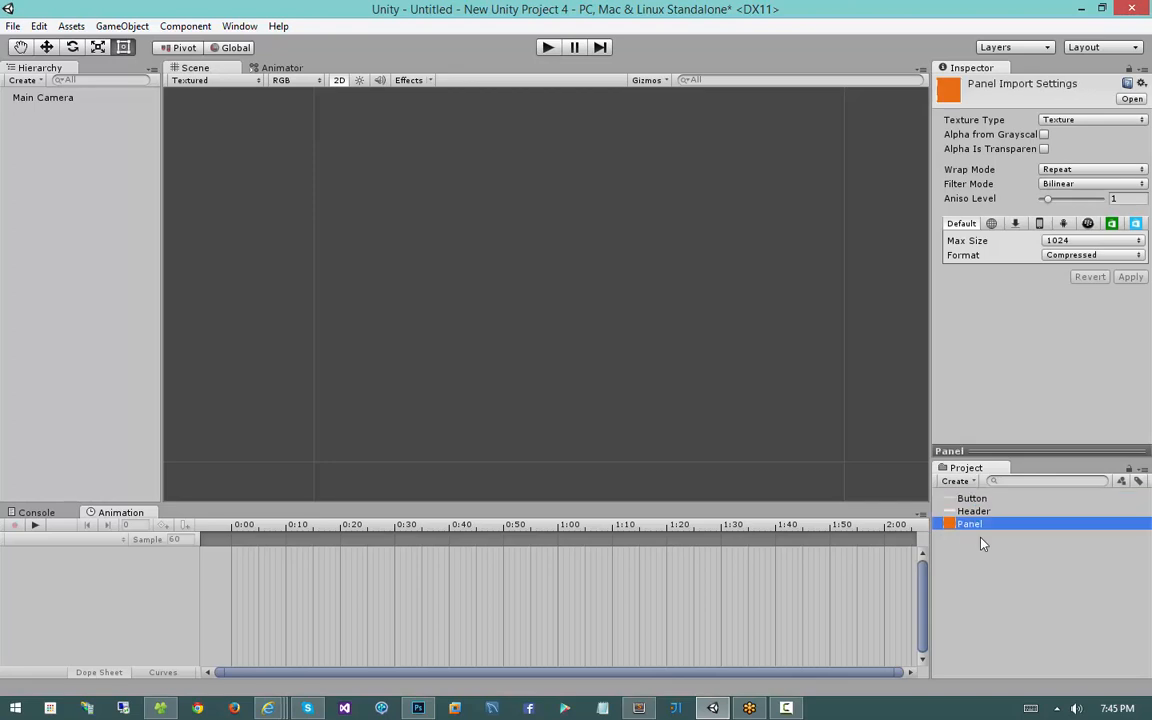
{"action": "left_click", "coordinate": [958, 120]}
{"action": "left_click", "coordinate": [1060, 121]}
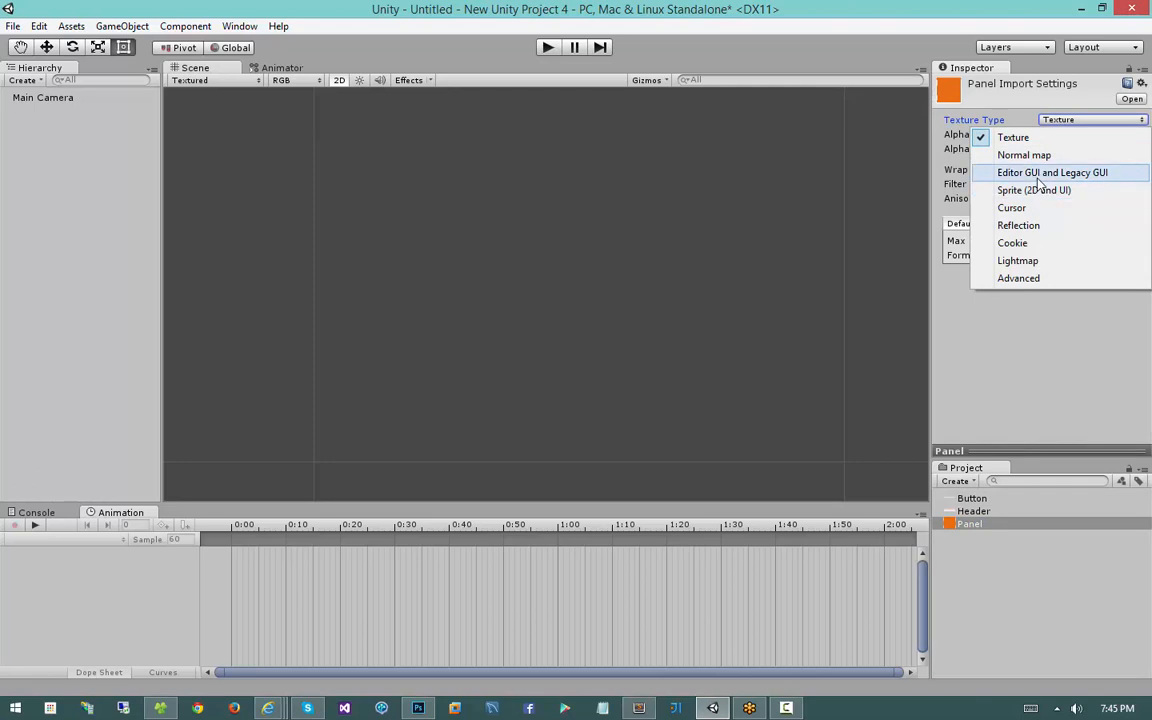
{"action": "left_click", "coordinate": [1087, 192]}
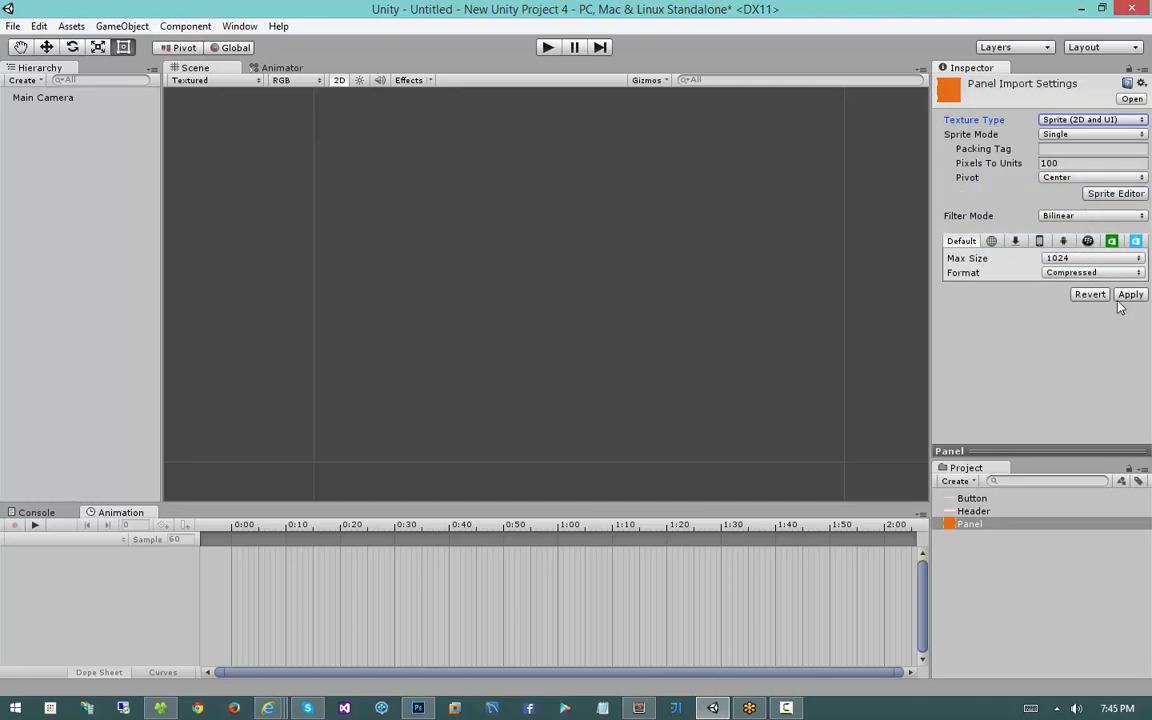
{"action": "left_click", "coordinate": [1121, 296]}
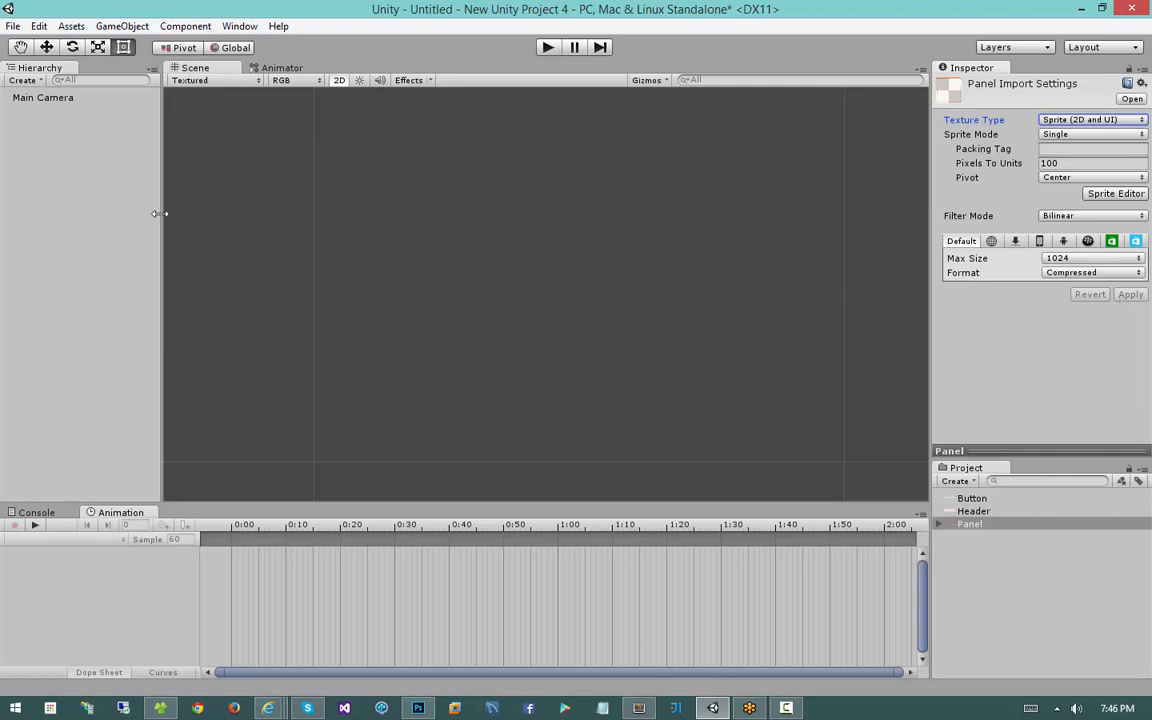
Add a UI Canvas to the scene
{"action": "right_click", "coordinate": [62, 163]}
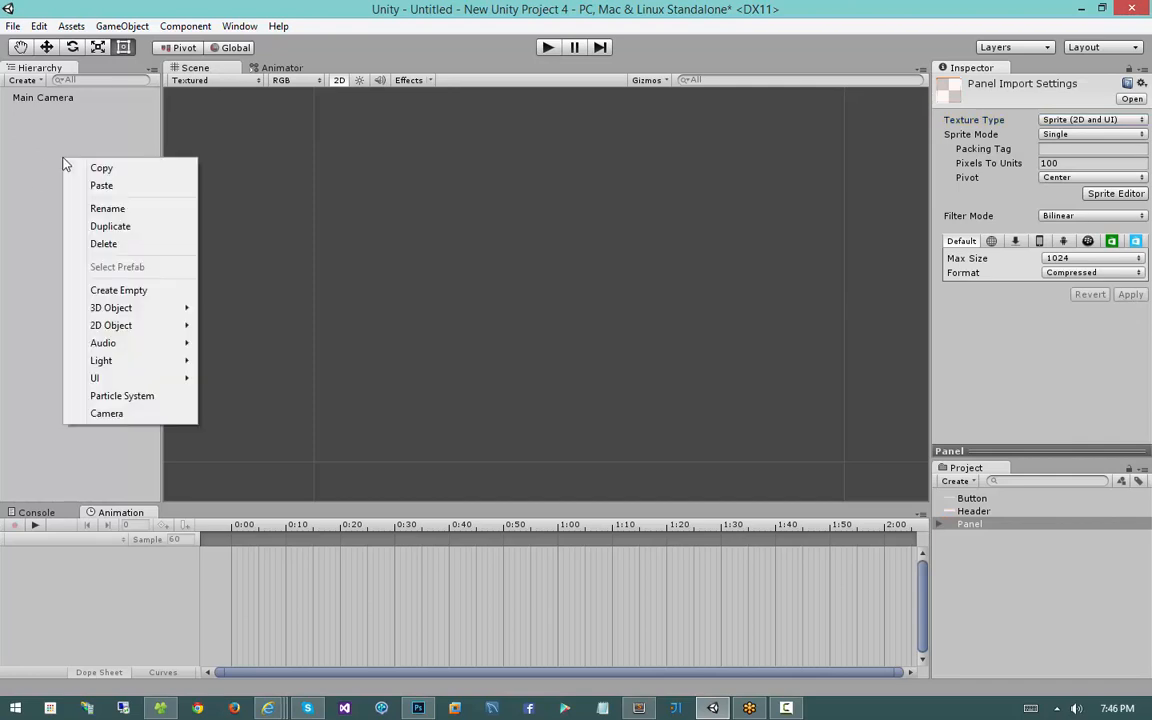
{"action": "mouse_move", "coordinate": [105, 379]}
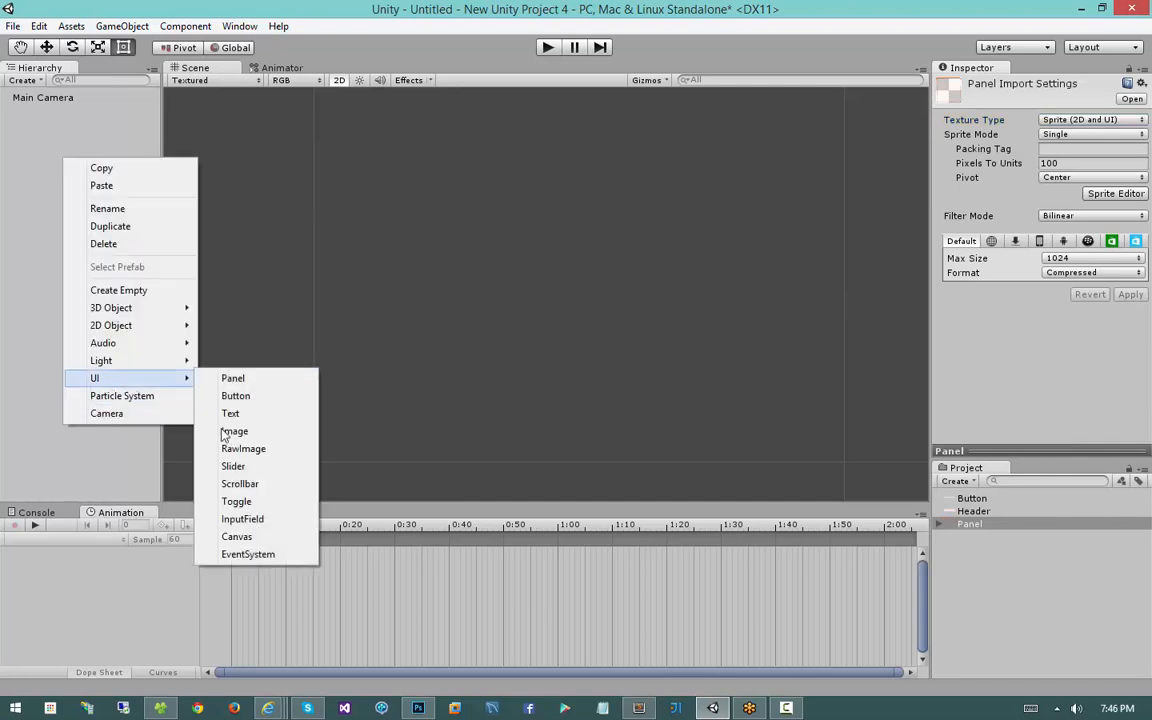
{"action": "left_click", "coordinate": [237, 537]}
{"action": "scroll", "coordinate": [466, 283], "scroll_direction": "down", "scroll_amount": 2}
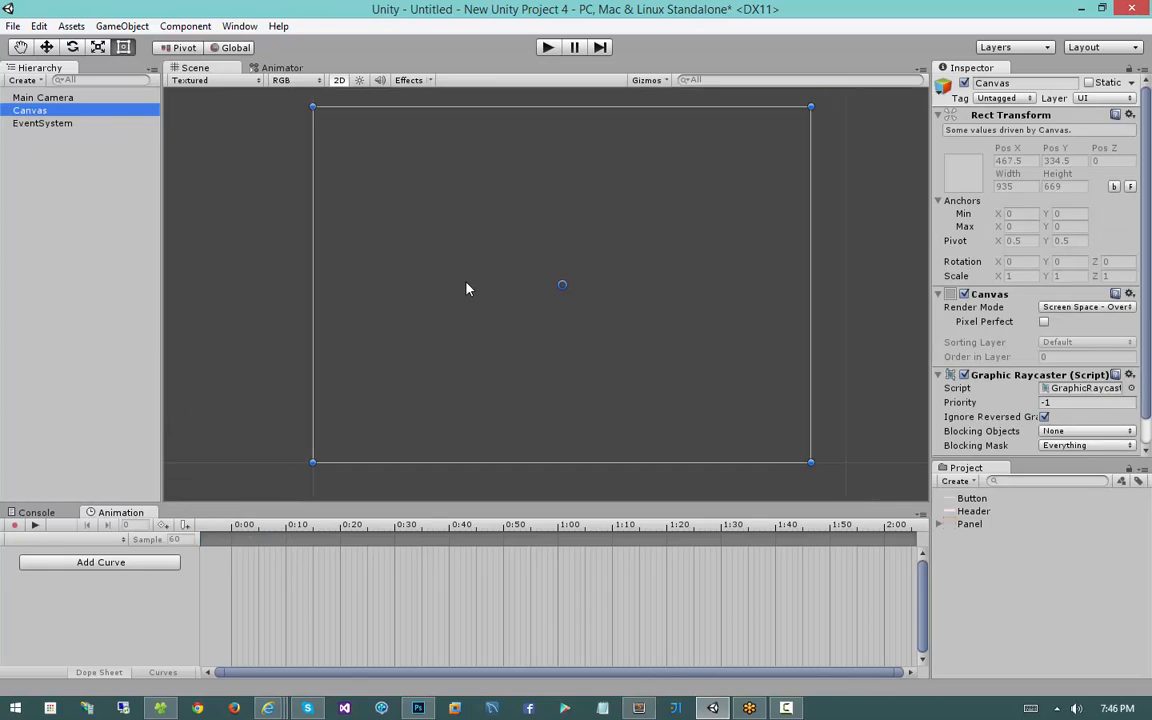
{"action": "middle_click_drag", "start_coordinate": [466, 283], "coordinate": [464, 305]}
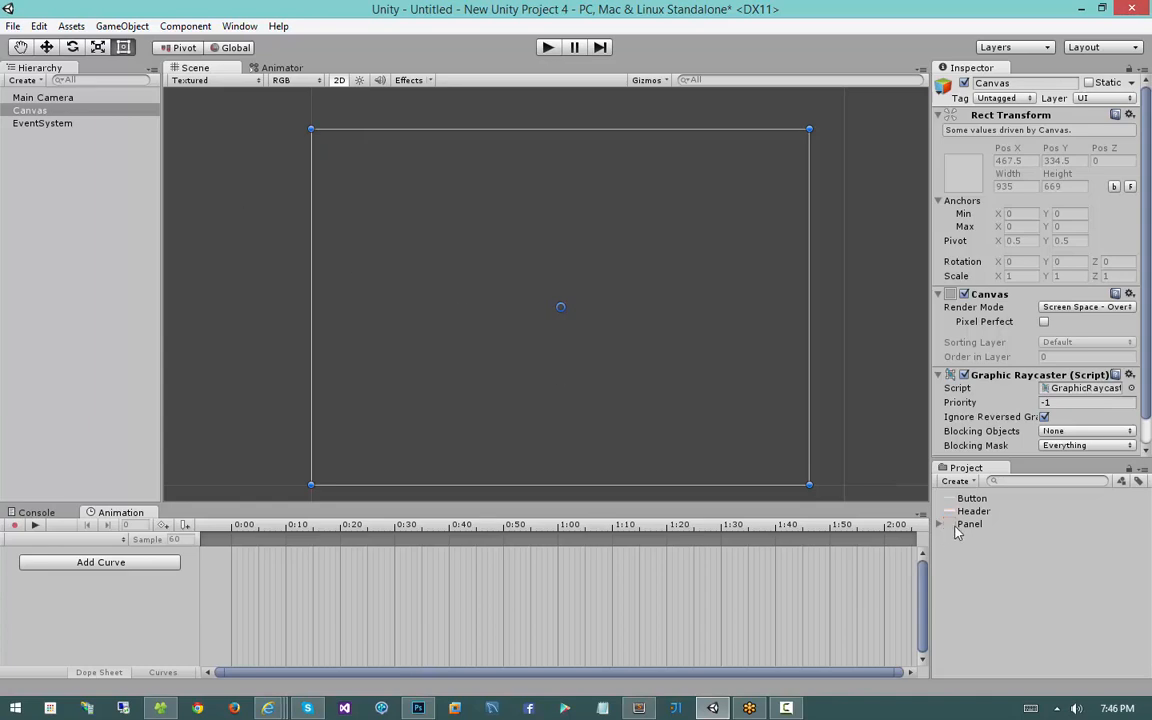
Try the Panel sprite directly in the scene, scaled up uniformly to about 43.83, and delete it
{"action": "left_click_drag", "start_coordinate": [969, 524], "coordinate": [497, 285]}
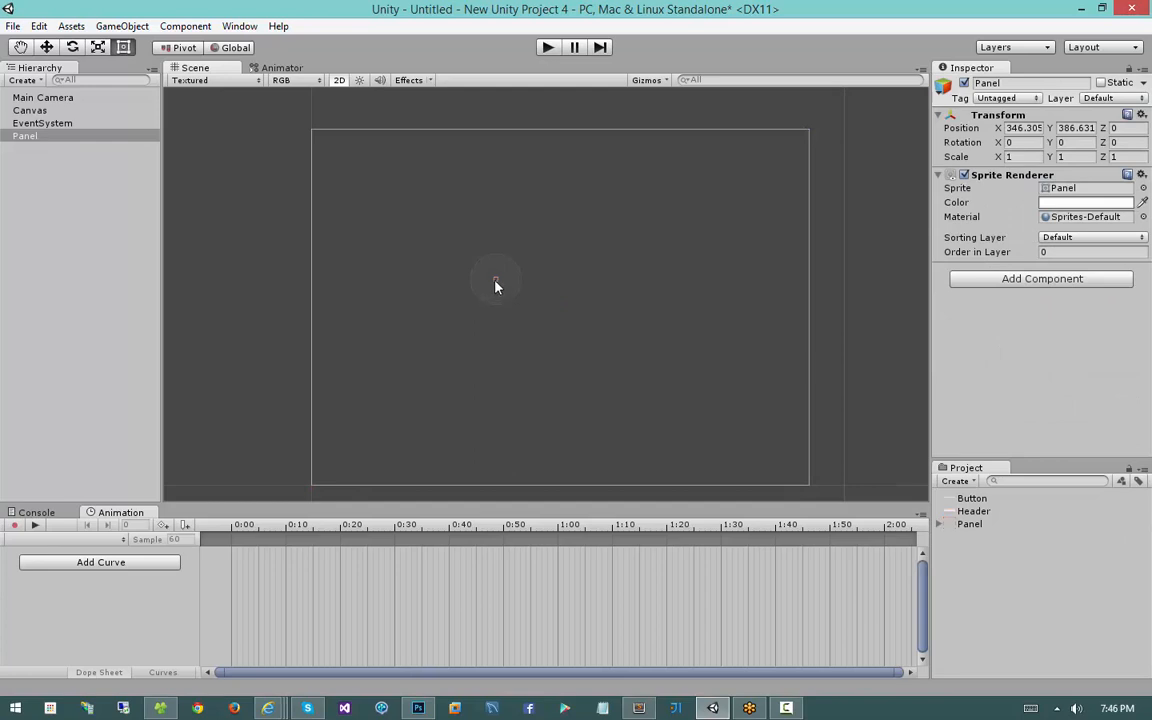
{"action": "left_click_drag", "start_coordinate": [495, 286], "coordinate": [510, 386]}
{"action": "key", "text": "r"}
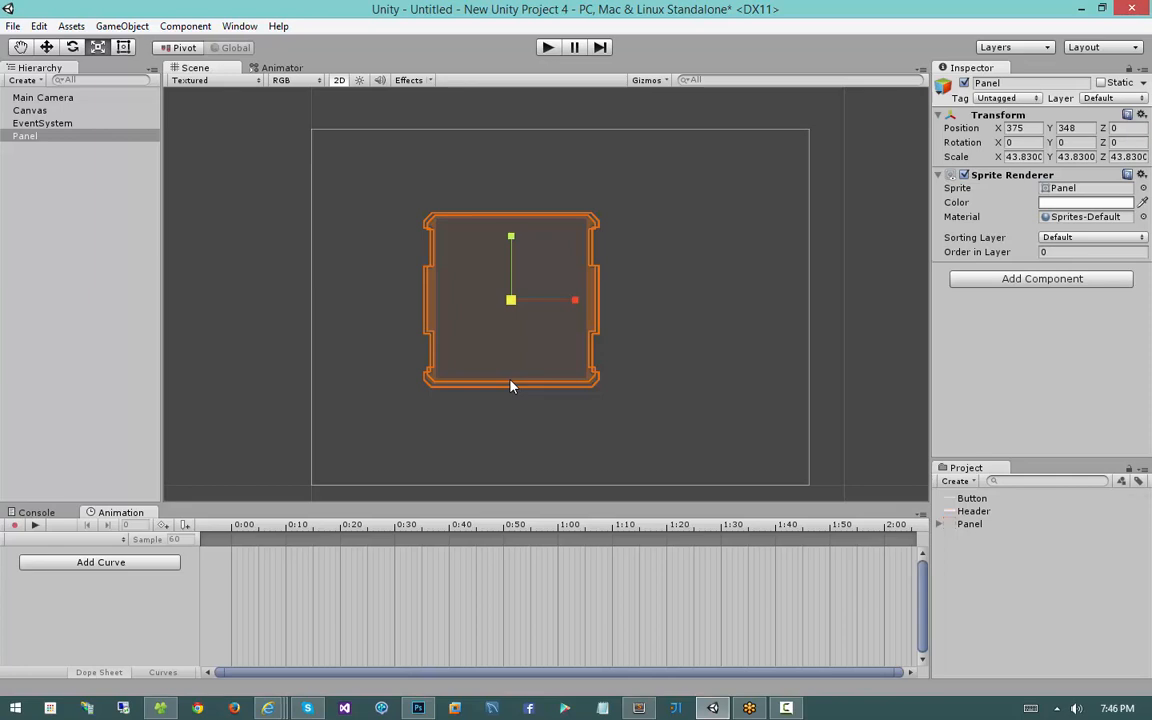
{"action": "left_click", "coordinate": [54, 139]}
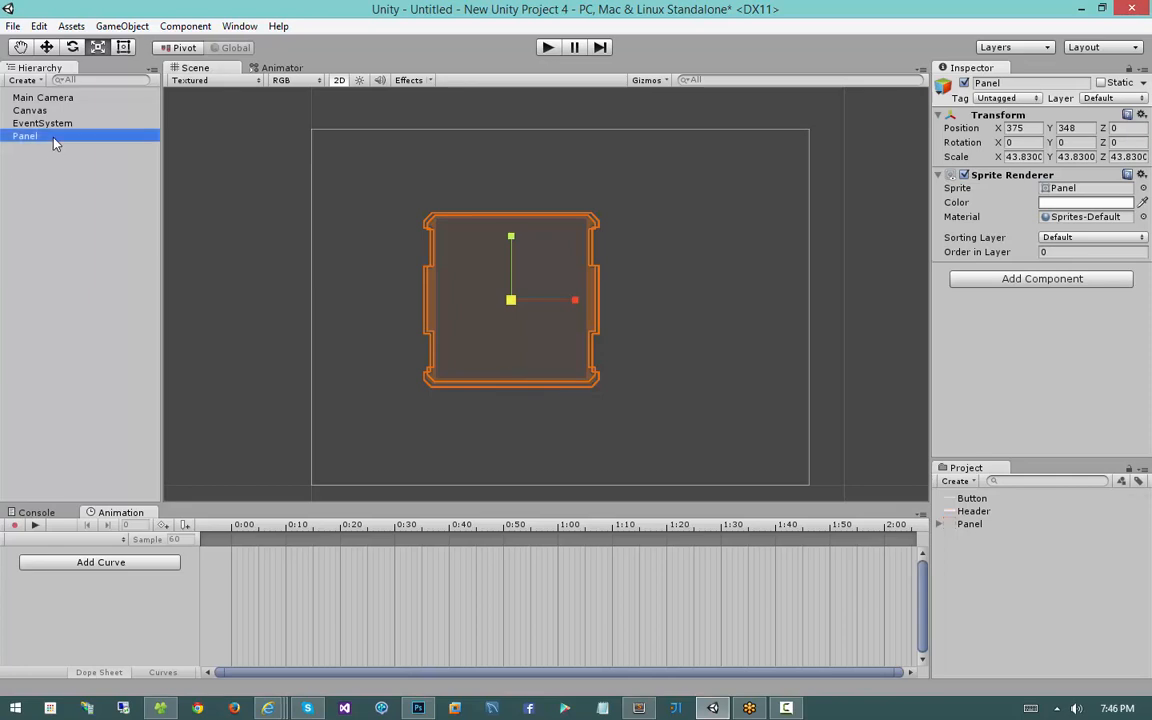
{"action": "key", "text": "Delete"}
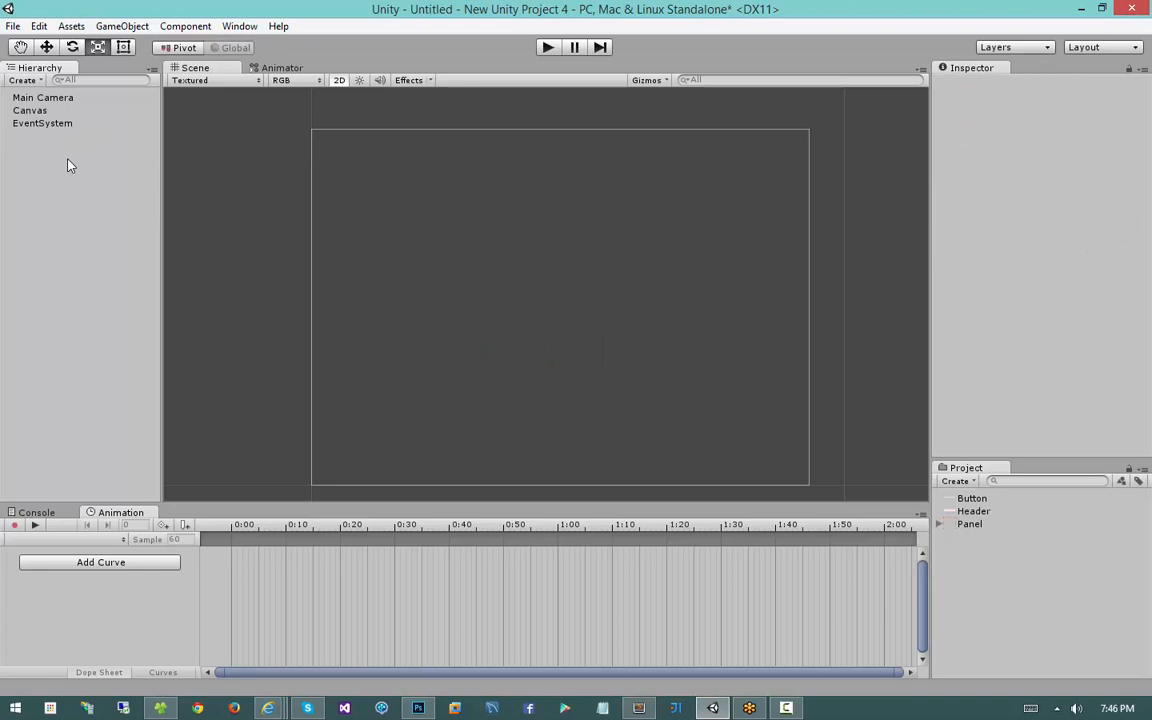
Add a UI Image as a child of the Canvas and switch to the Rect tool
{"action": "left_click", "coordinate": [62, 112]}
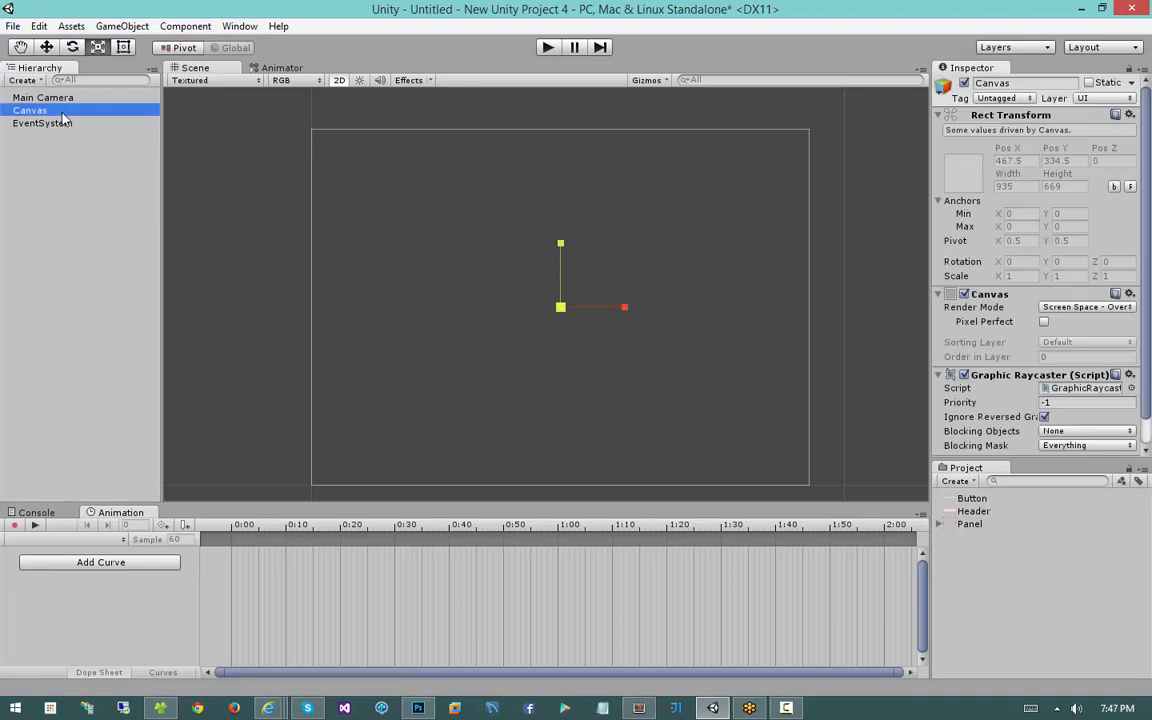
{"action": "right_click", "coordinate": [62, 114]}
{"action": "mouse_move", "coordinate": [105, 338]}
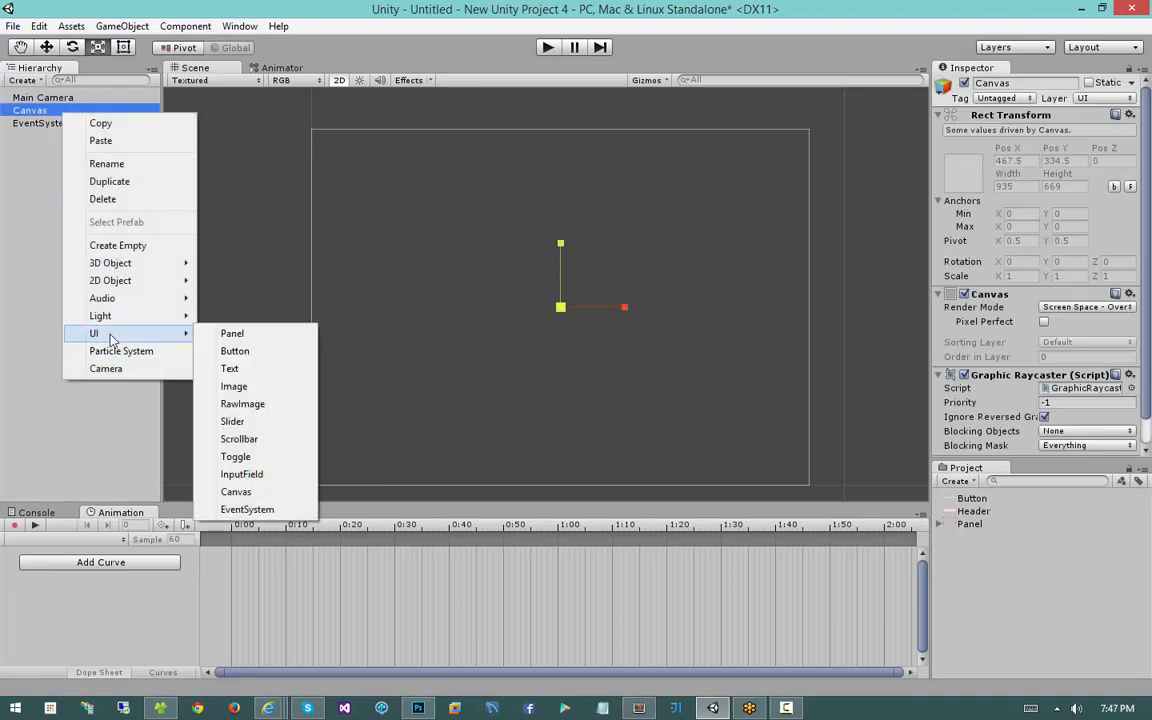
{"action": "left_click", "coordinate": [225, 386]}
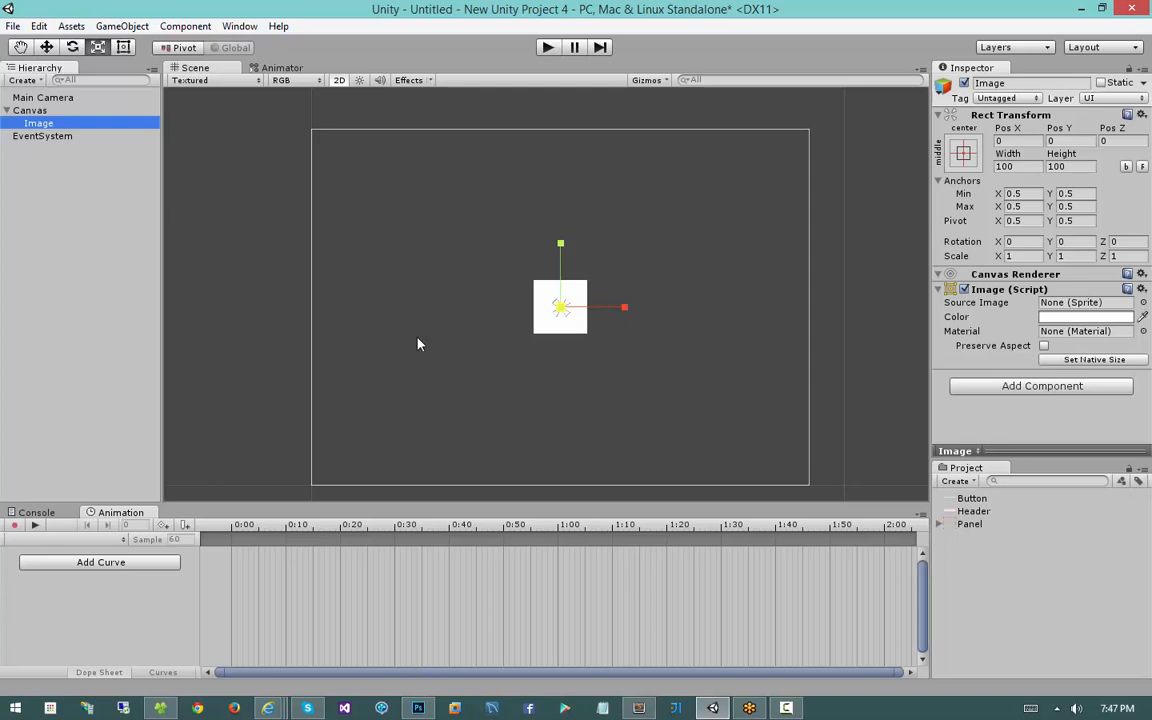
{"action": "key", "text": "t"}
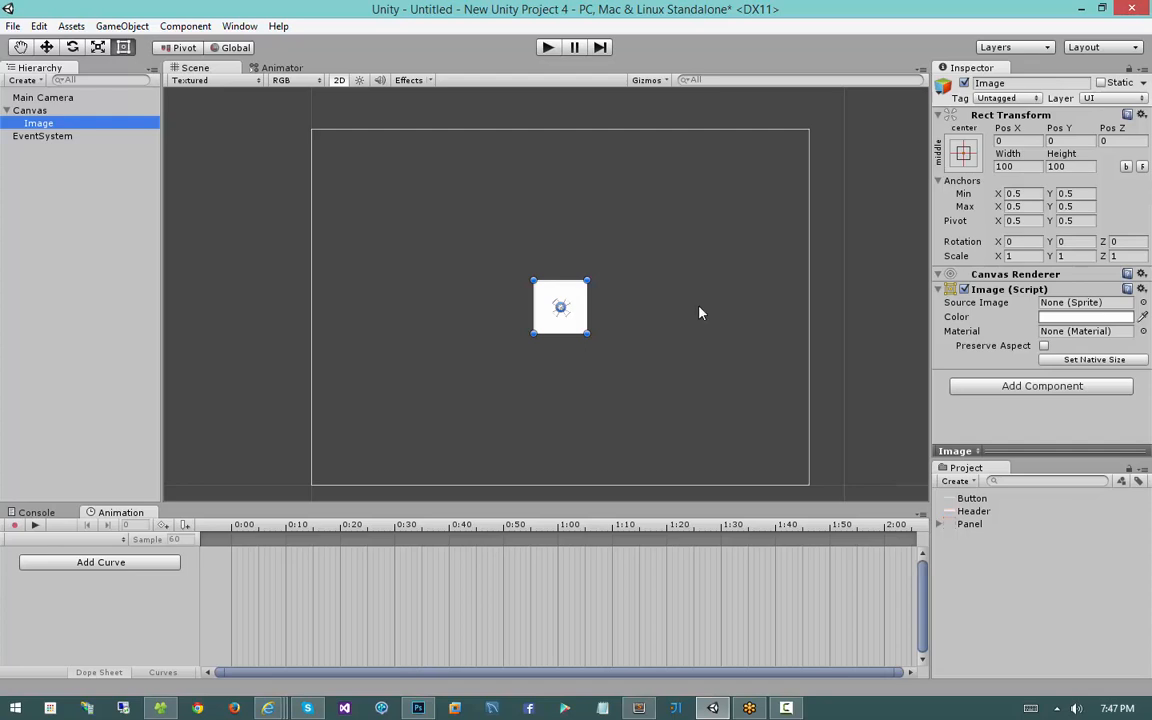
Try to remove the Canvas Renderer component from the Image object
{"action": "left_click", "coordinate": [1022, 283]}
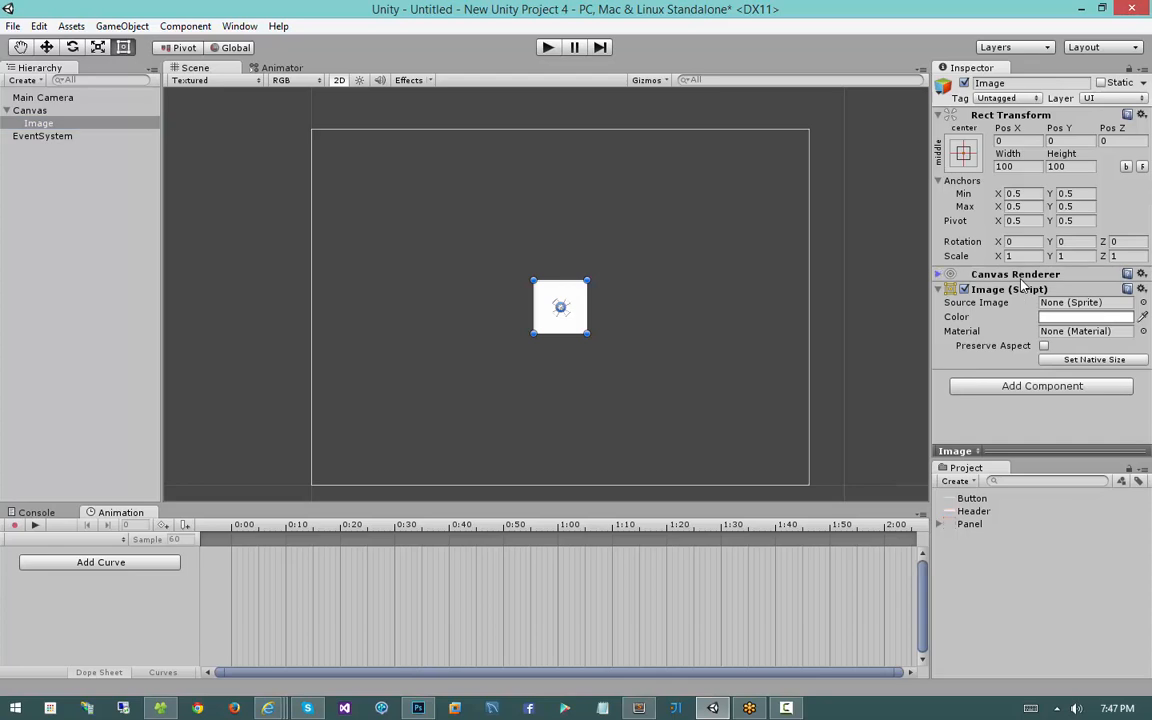
{"action": "left_click", "coordinate": [1021, 279]}
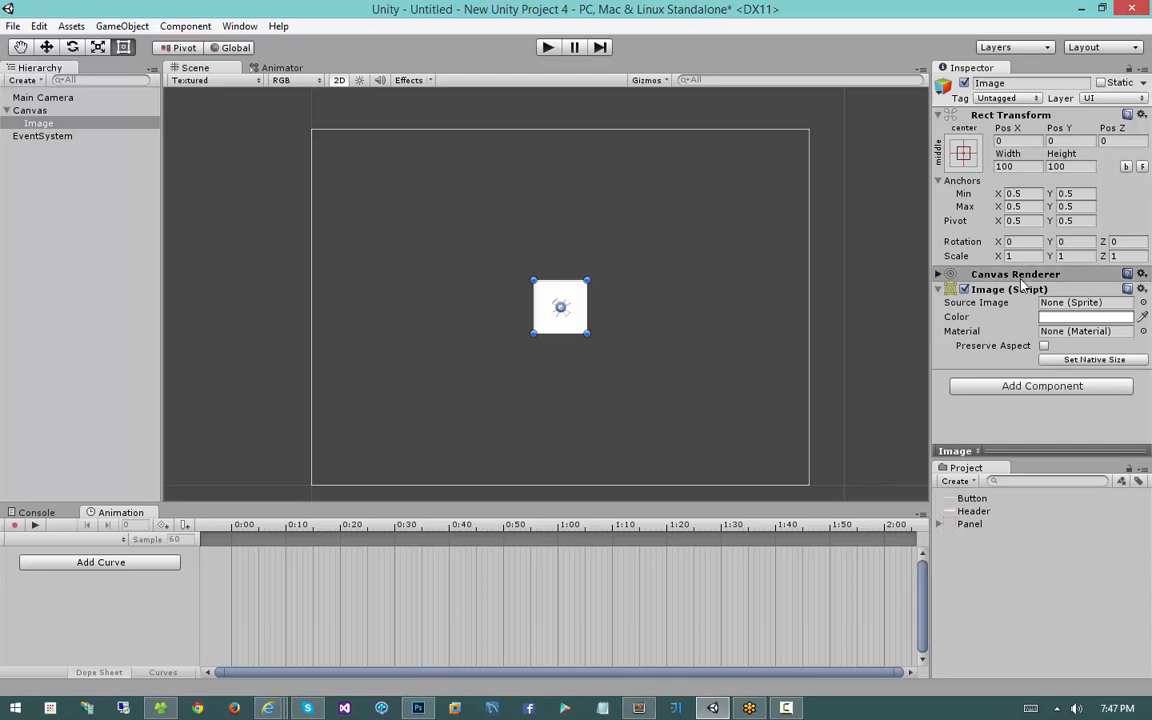
{"action": "right_click", "coordinate": [961, 281]}
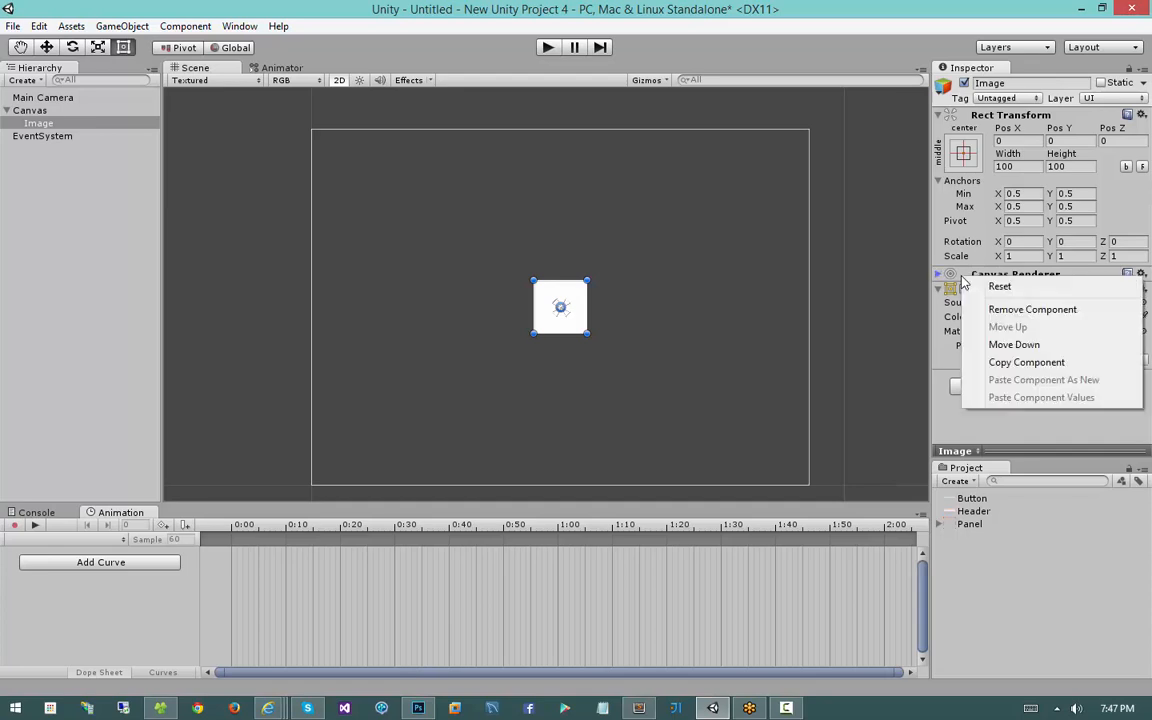
{"action": "left_click", "coordinate": [958, 280]}
{"action": "right_click", "coordinate": [961, 281]}
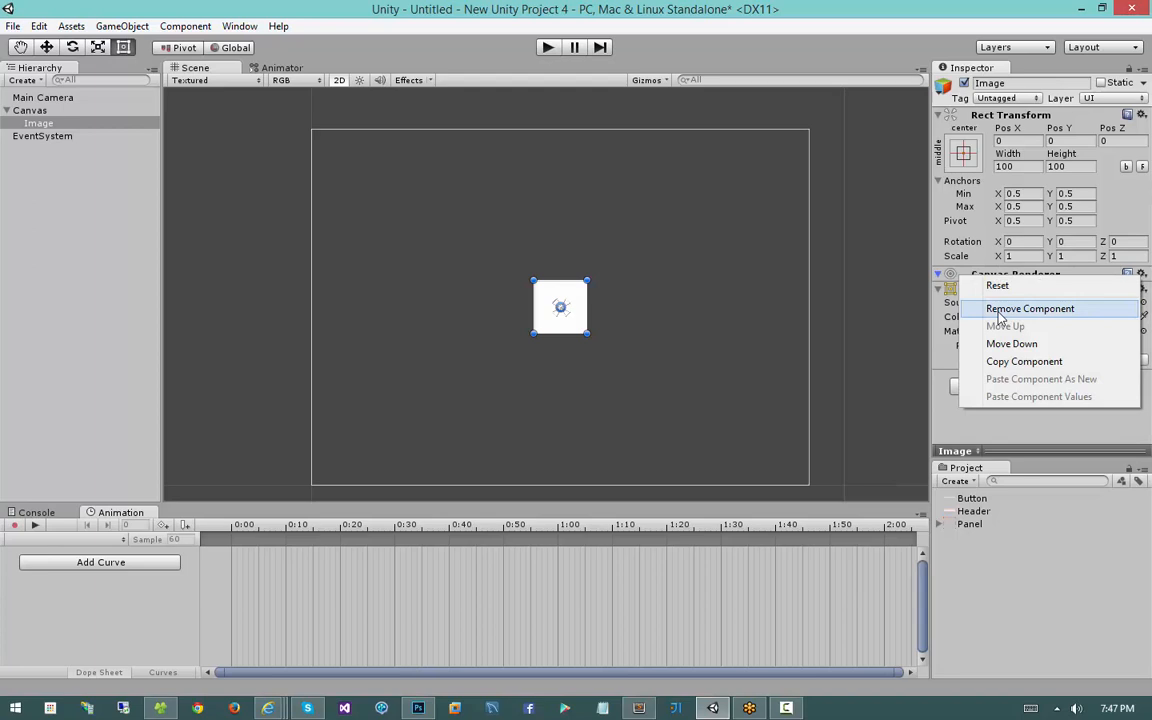
{"action": "left_click", "coordinate": [990, 305]}
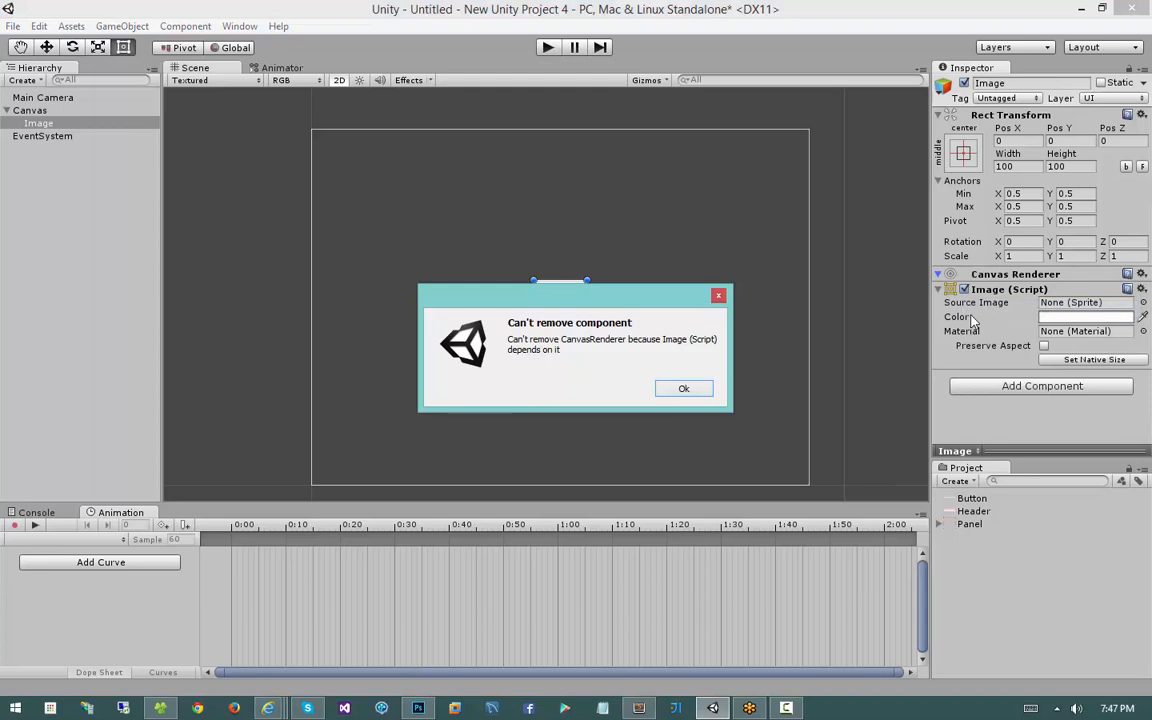
{"action": "left_click", "coordinate": [680, 389]}
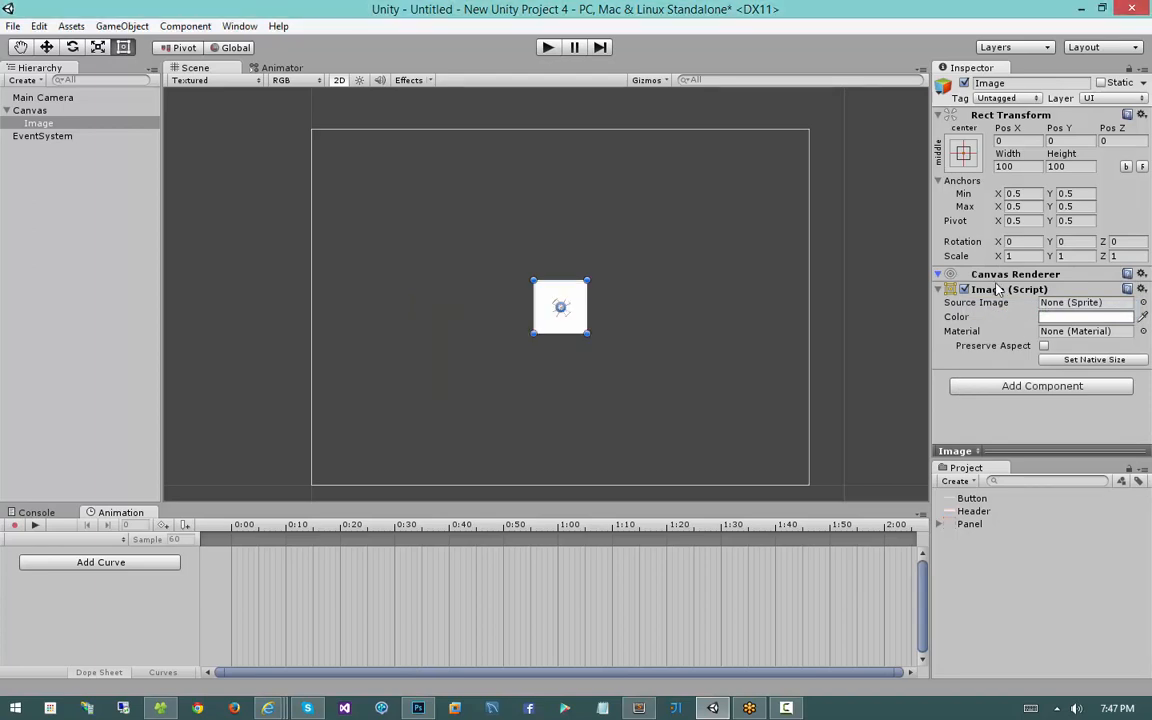
Toggle the Image (Script) component off and back on, and check the Canvas Renderer component for settings
{"action": "left_click", "coordinate": [964, 289]}
{"action": "left_click", "coordinate": [964, 289]}
{"action": "left_click", "coordinate": [964, 289]}
{"action": "left_click", "coordinate": [964, 289]}
{"action": "left_click", "coordinate": [988, 274]}
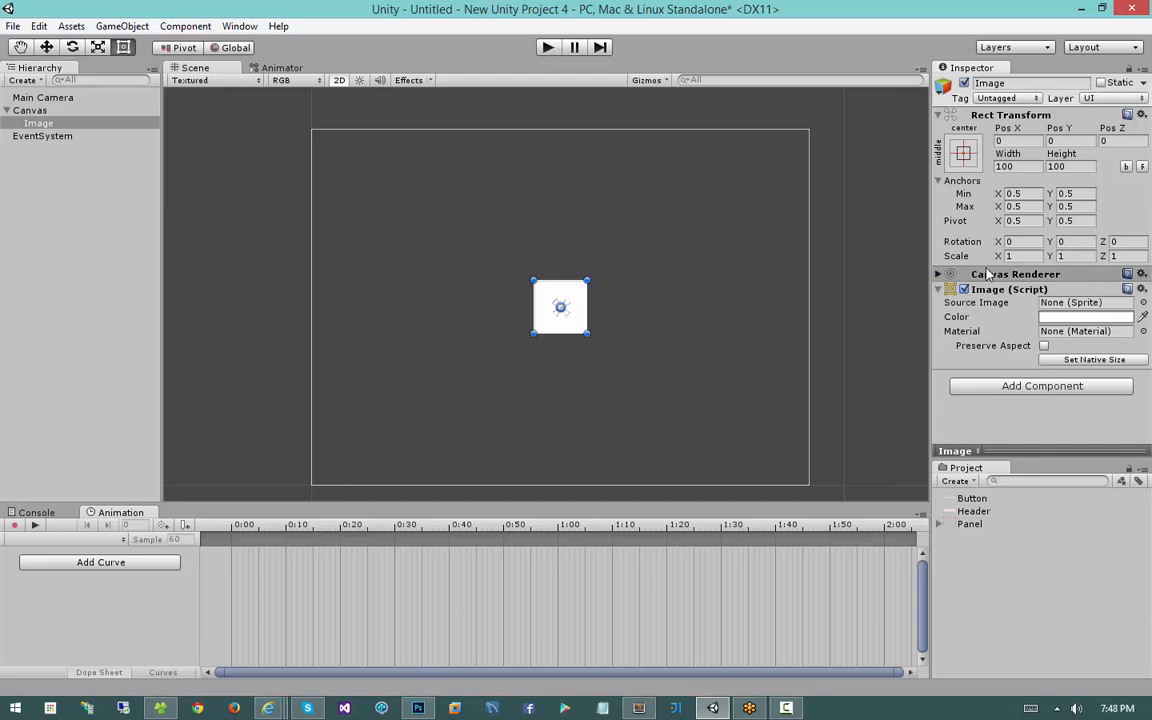
{"action": "left_click", "coordinate": [988, 274]}
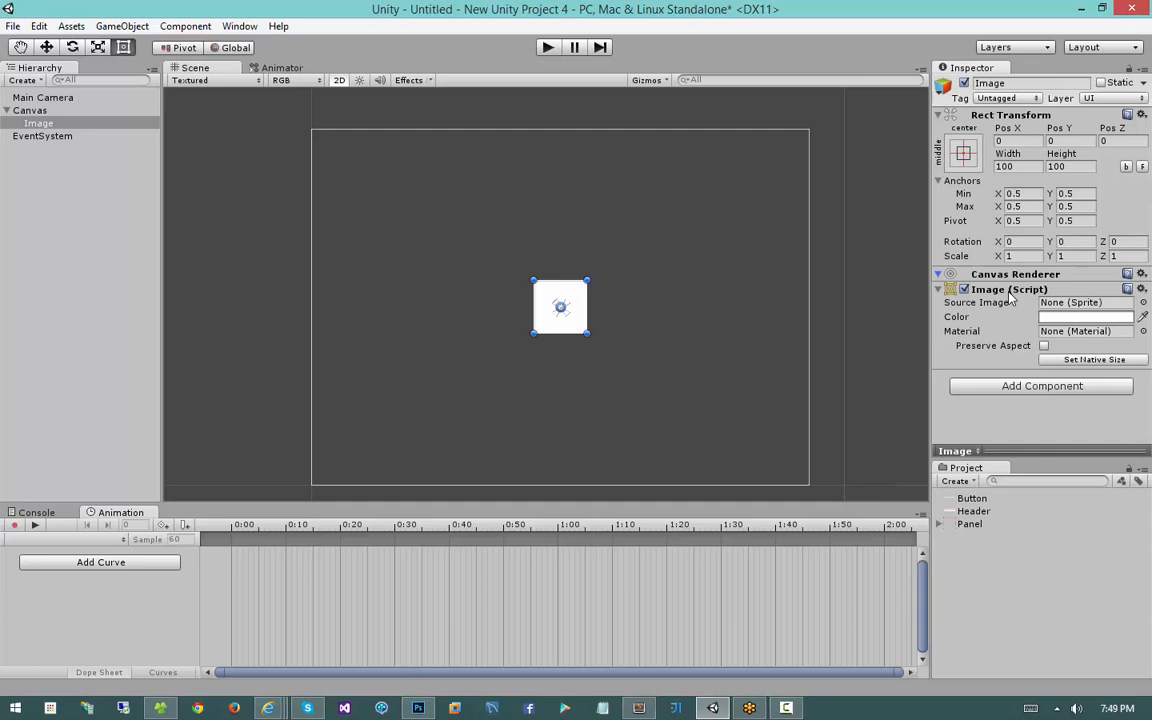
Assign the Panel sprite as the source image of the Image object
{"action": "left_click", "coordinate": [1143, 303]}
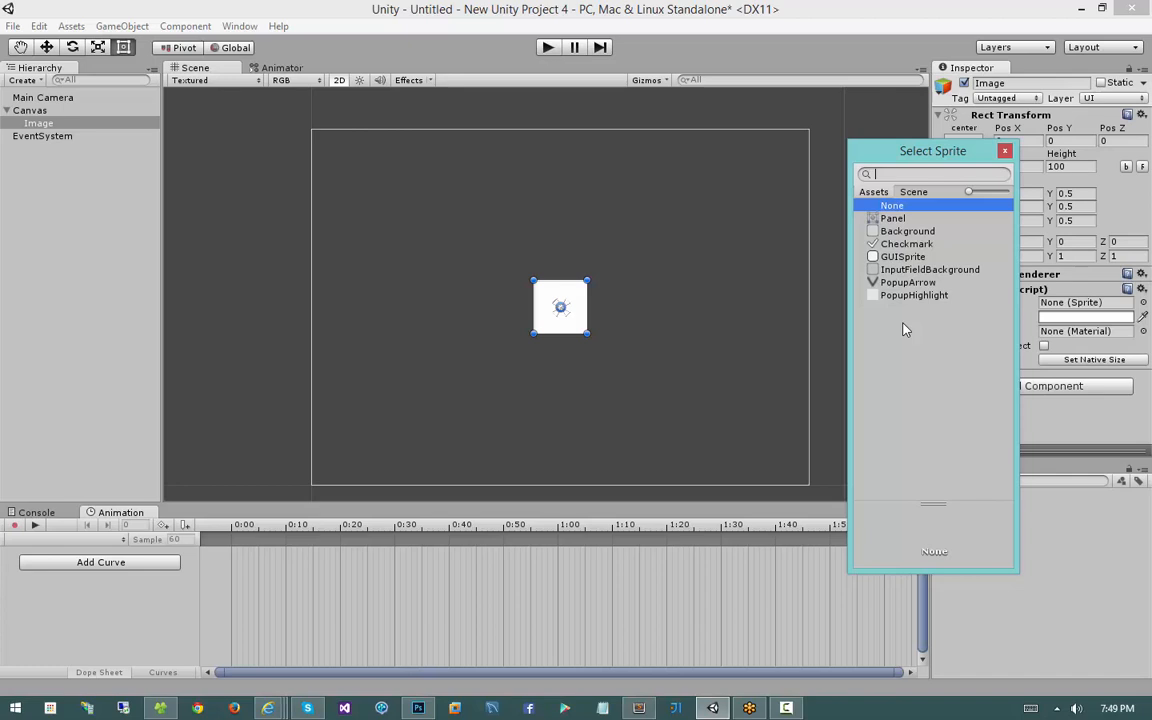
{"action": "left_click", "coordinate": [945, 218]}
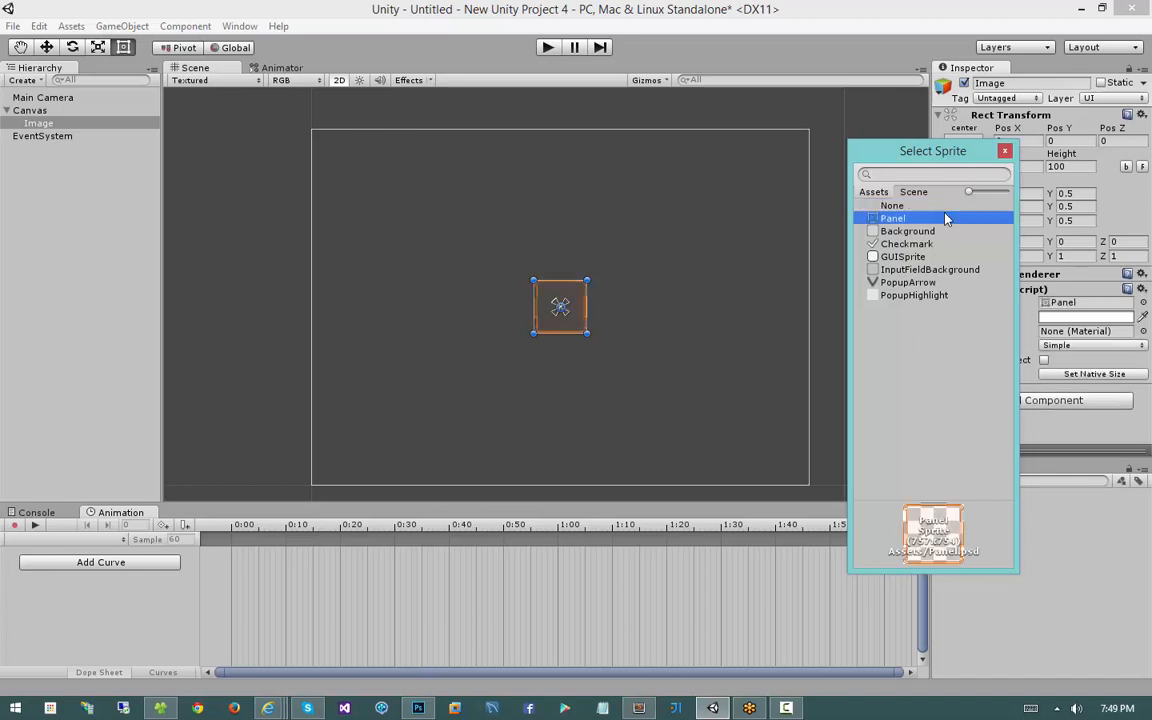
{"action": "left_click_drag", "start_coordinate": [933, 150], "coordinate": [869, 147]}
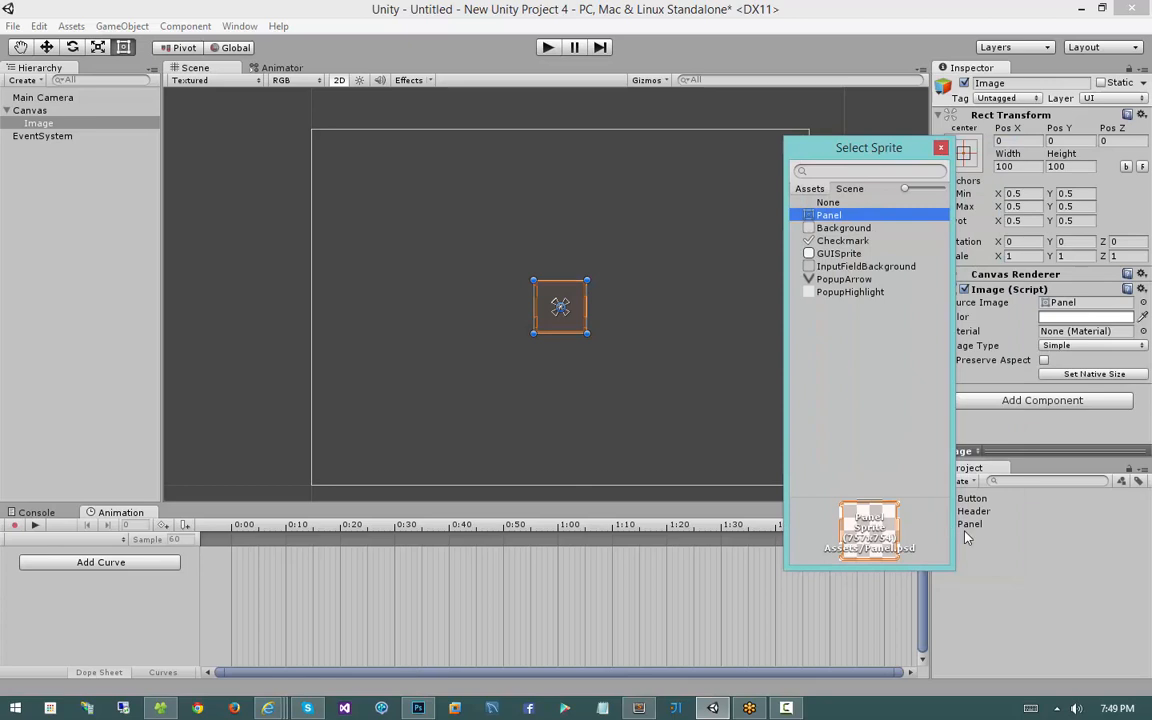
Try the built-in sprites, such as Checkmark and PopupArrow, as the source image and return to Panel
{"action": "key", "text": "Down"}
{"action": "key", "text": "Down"}
{"action": "key", "text": "Down"}
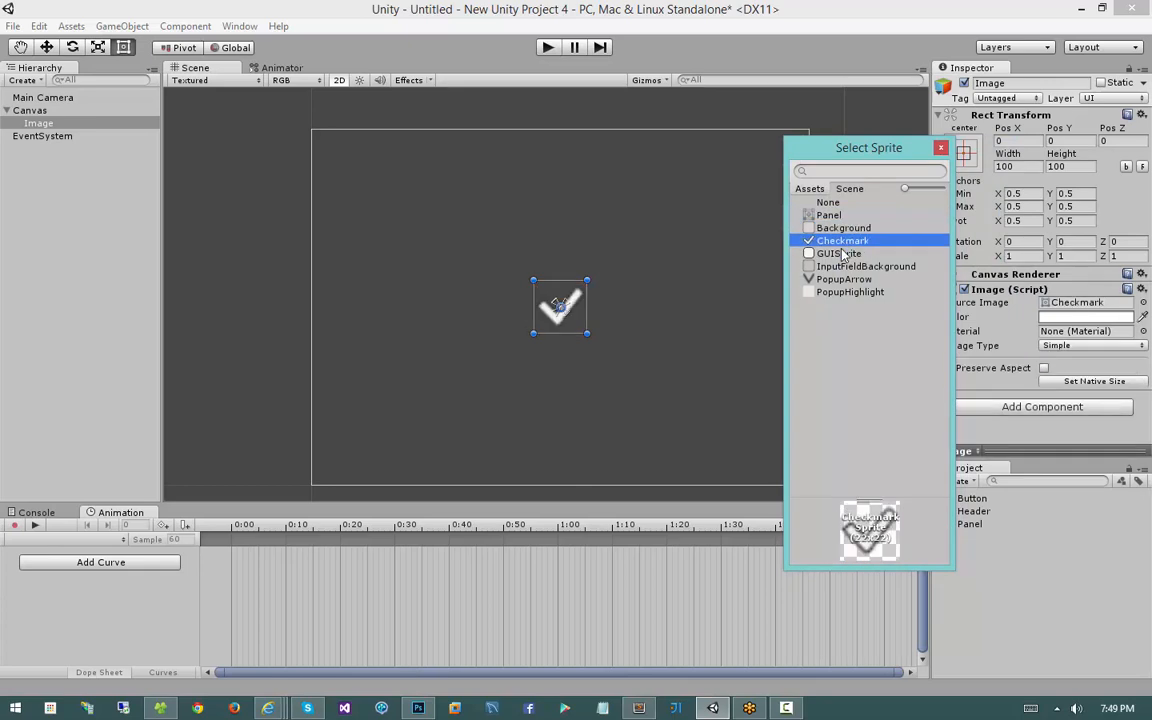
{"action": "key", "text": "Down"}
{"action": "key", "text": "Down"}
{"action": "key", "text": "Down"}
{"action": "key", "text": "Up"}
{"action": "key", "text": "Up"}
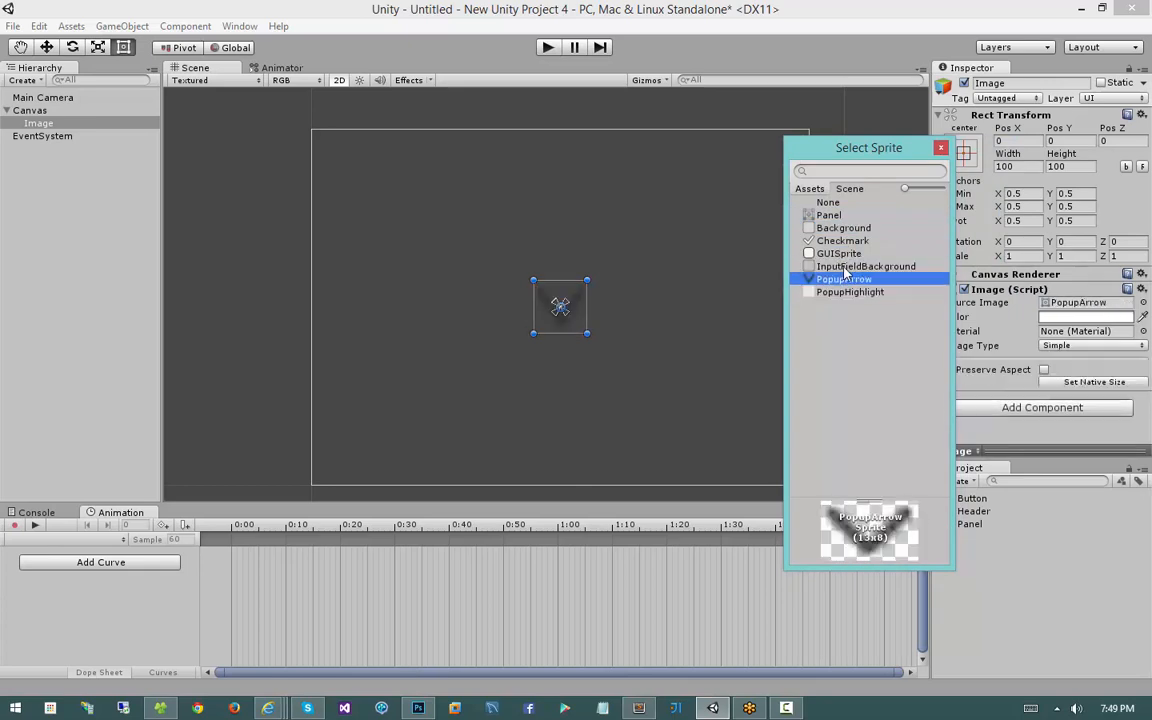
{"action": "key", "text": "Up"}
{"action": "key", "text": "Up"}
{"action": "key", "text": "Up"}
{"action": "key", "text": "Up"}
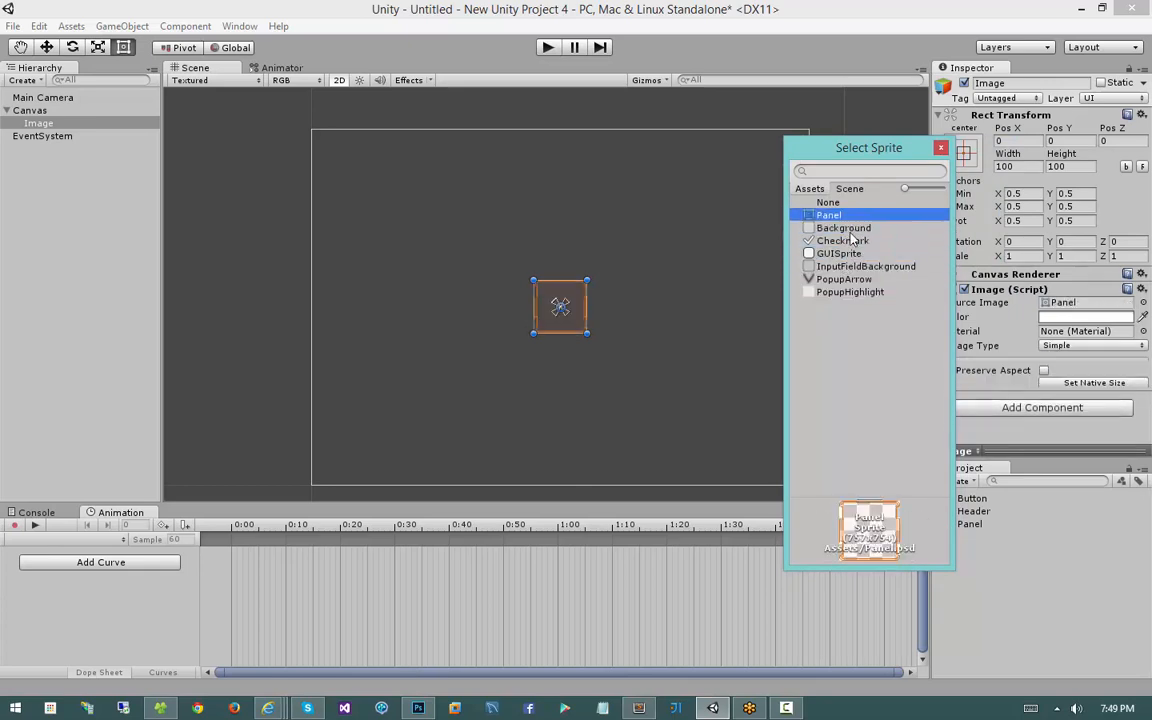
Preview the remaining built-in sprites in the sprite picker, then choose Panel again and close the picker
{"action": "key", "text": "Down"}
{"action": "key", "text": "Down"}
{"action": "key", "text": "Down"}
{"action": "key", "text": "Down"}
{"action": "key", "text": "Down"}
{"action": "key", "text": "Down"}
{"action": "key", "text": "Up"}
{"action": "key", "text": "Up"}
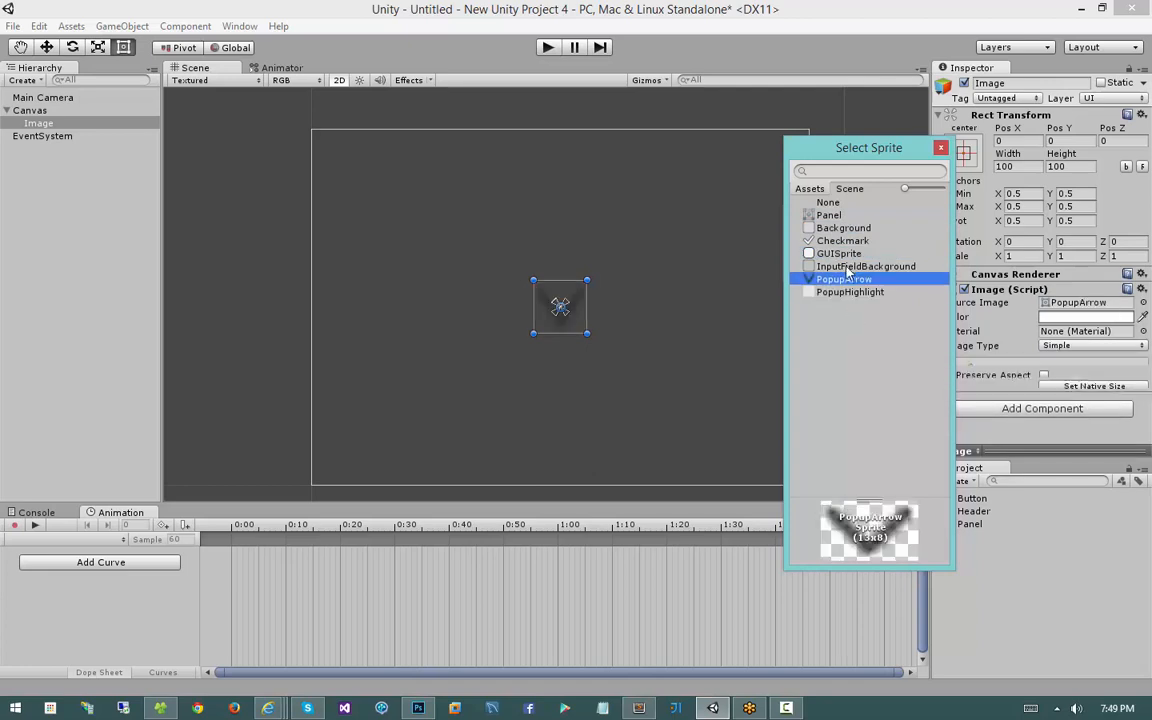
{"action": "key", "text": "Up"}
{"action": "key", "text": "Up"}
{"action": "left_click", "coordinate": [840, 216]}
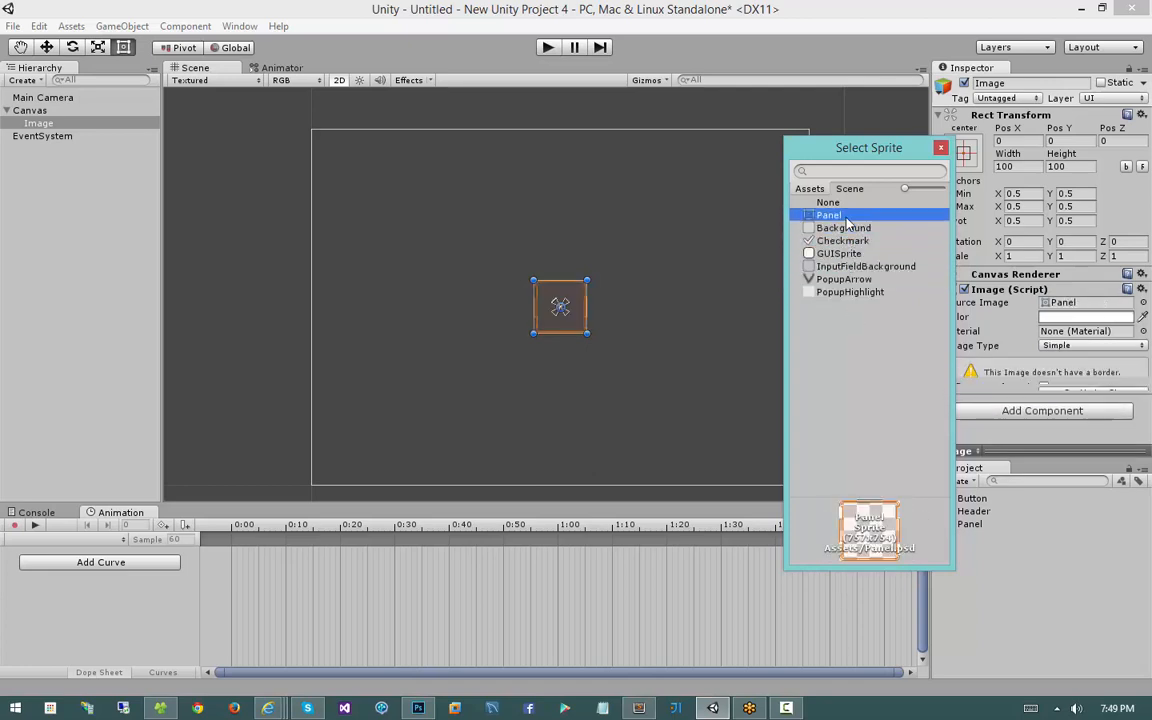
{"action": "double_click", "coordinate": [846, 218]}
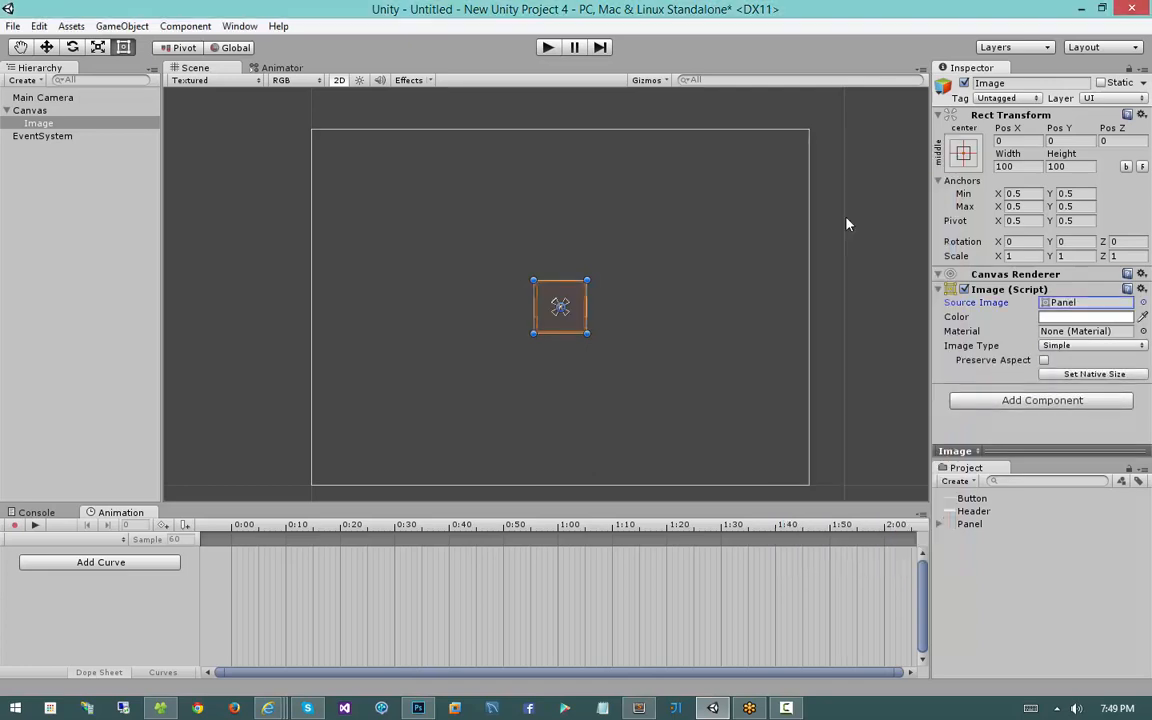
Assign the project's Panel asset as the Image's source image and review the Material, Image Type and Preserve Aspect properties
{"action": "left_click_drag", "start_coordinate": [972, 525], "coordinate": [1060, 310]}
{"action": "left_click", "coordinate": [962, 326]}
{"action": "left_click", "coordinate": [963, 331]}
{"action": "left_click", "coordinate": [967, 346]}
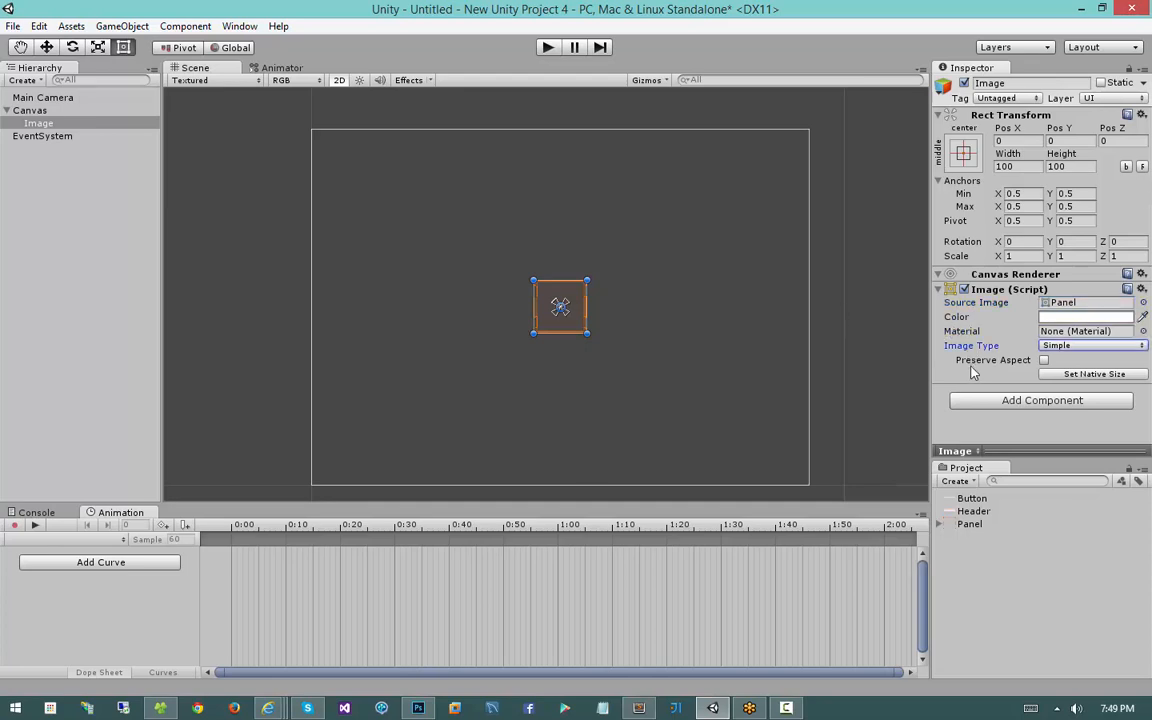
{"action": "left_click", "coordinate": [970, 360]}
Enlarge the Image to about 503 by 447 and centre it on the Canvas
{"action": "left_click_drag", "start_coordinate": [557, 287], "coordinate": [465, 217]}
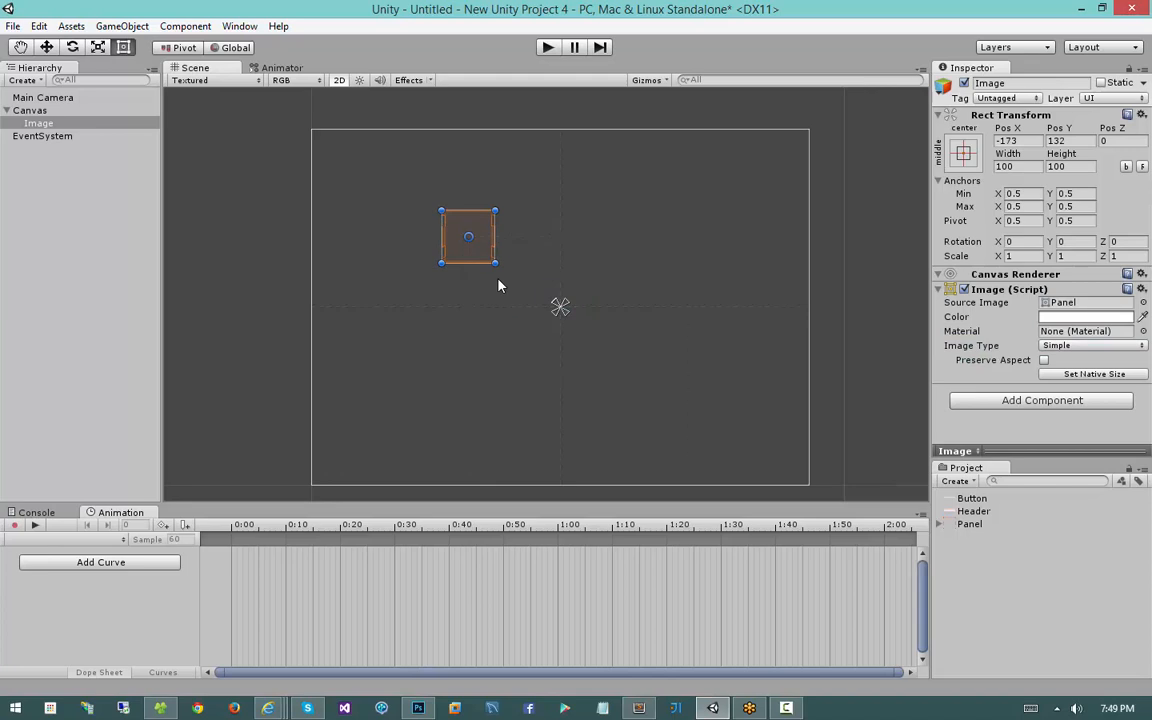
{"action": "left_click_drag", "start_coordinate": [504, 277], "coordinate": [853, 418]}
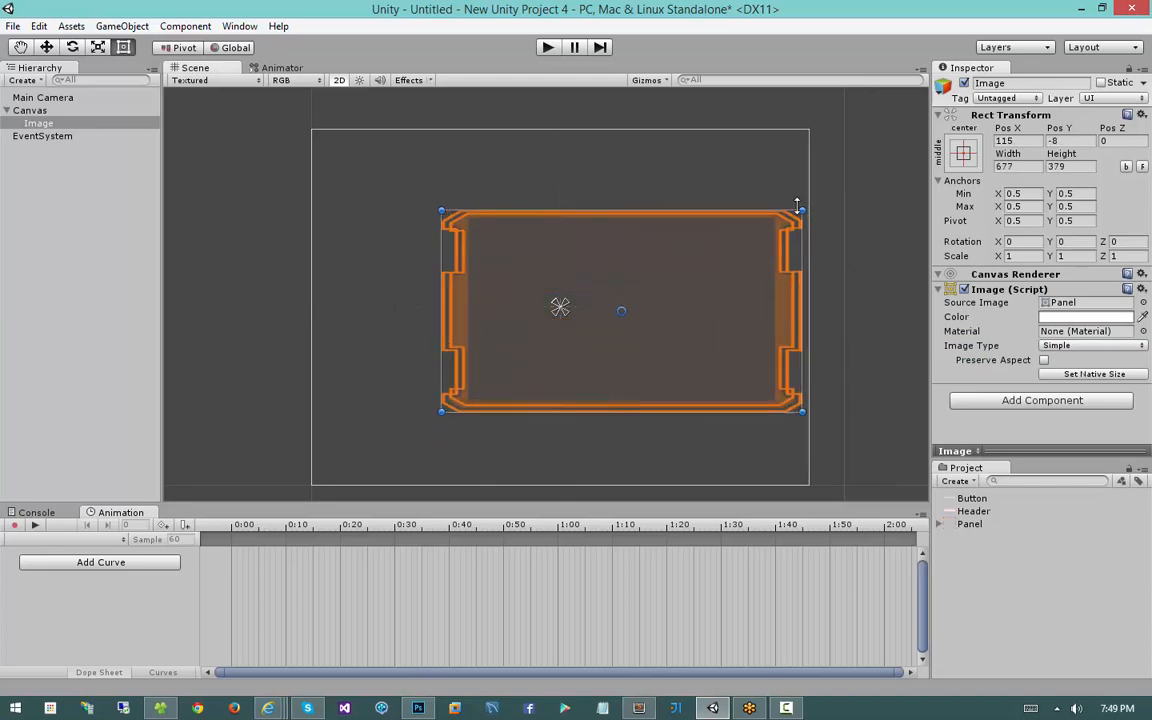
{"action": "left_click_drag", "start_coordinate": [797, 205], "coordinate": [711, 171]}
{"action": "left_click_drag", "start_coordinate": [639, 236], "coordinate": [622, 258]}
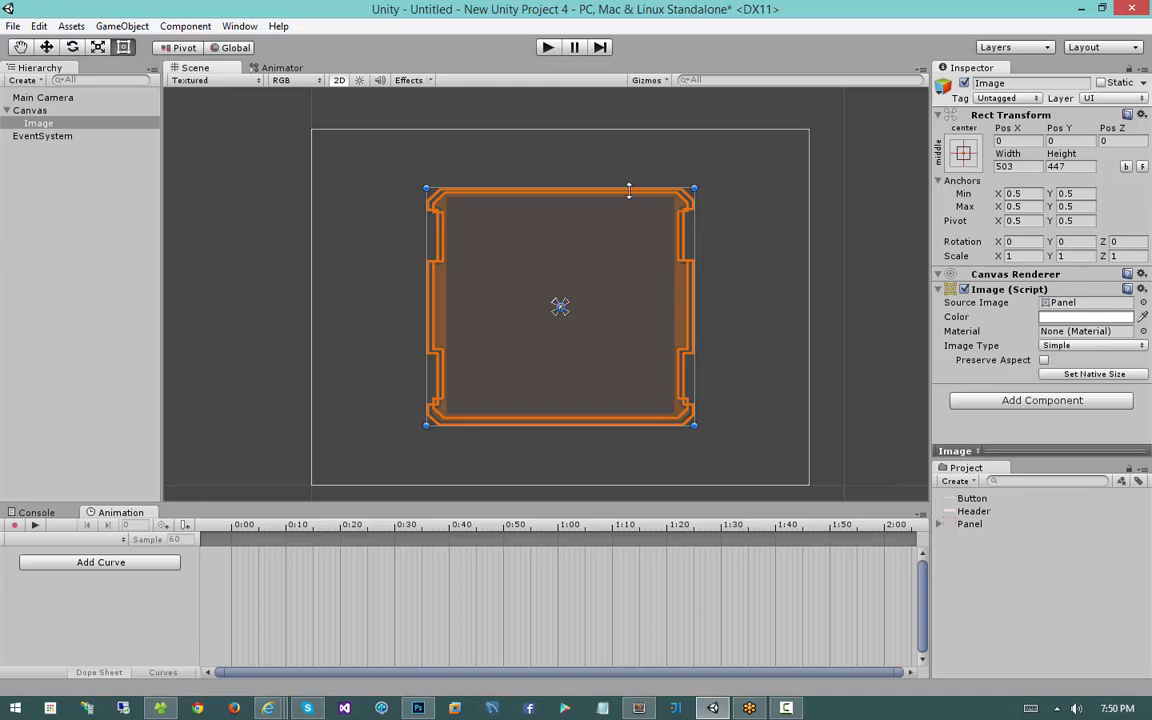
Stretch the Image taller and wider without preserving its aspect, then shrink it to about 371 by 399
{"action": "left_click_drag", "start_coordinate": [627, 190], "coordinate": [625, 140]}
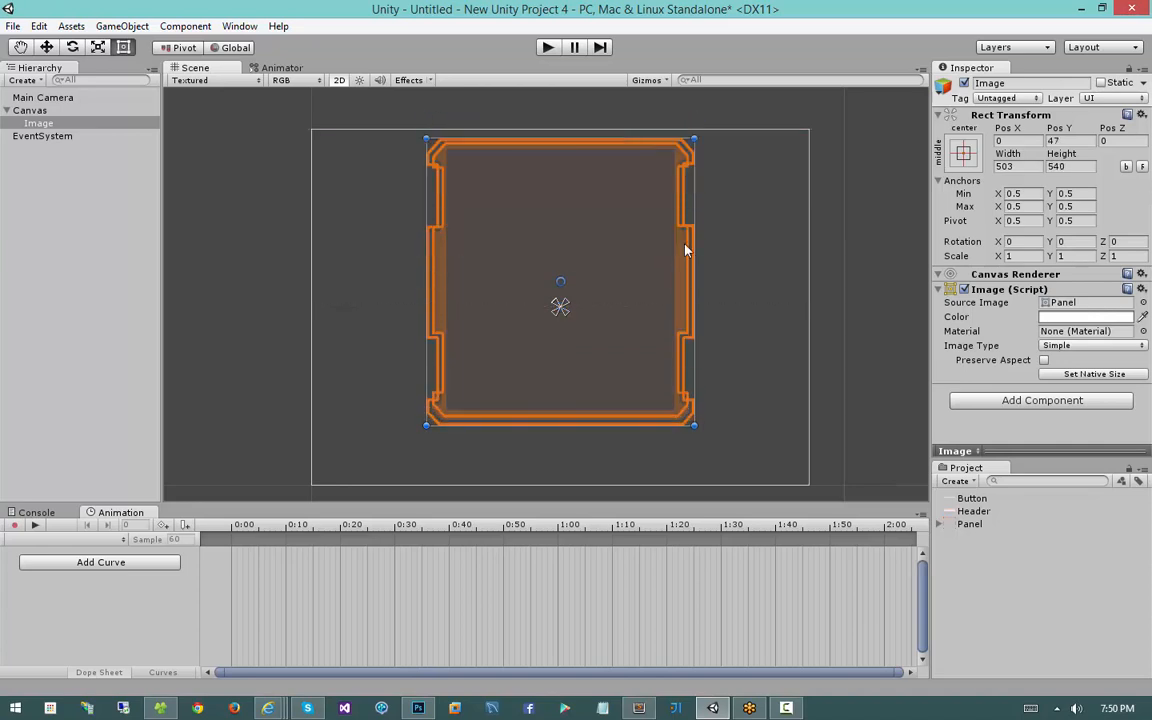
{"action": "left_click_drag", "start_coordinate": [692, 242], "coordinate": [822, 242]}
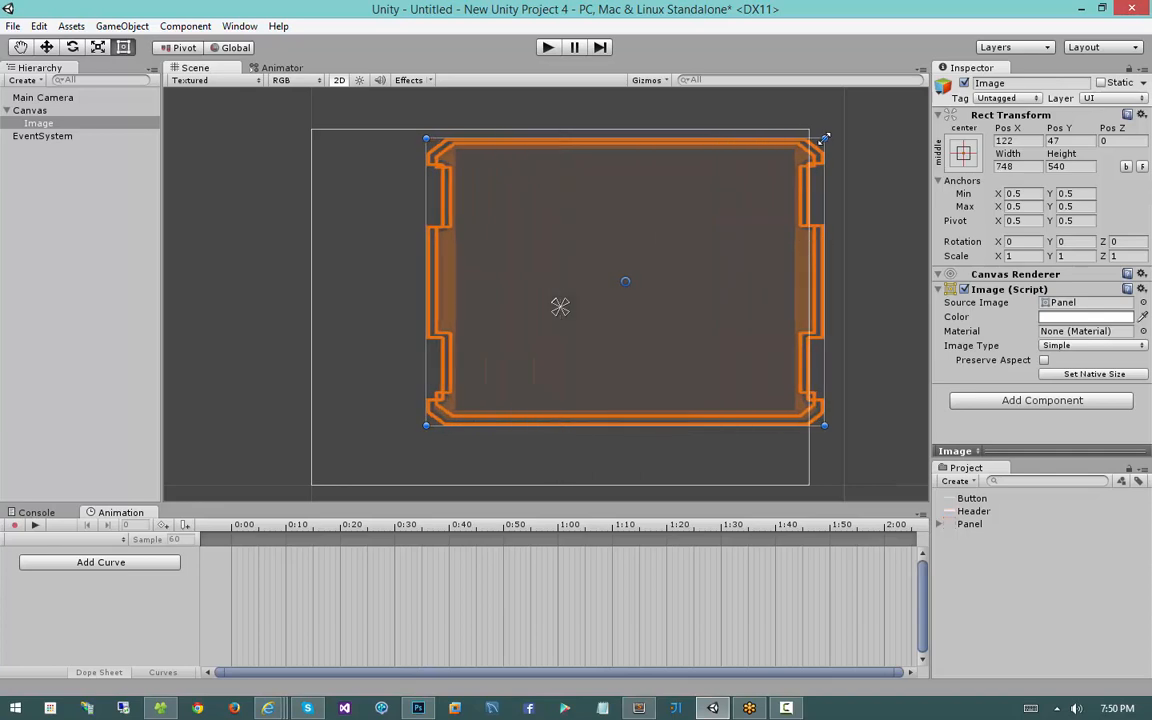
{"action": "left_click_drag", "start_coordinate": [825, 137], "coordinate": [696, 191]}
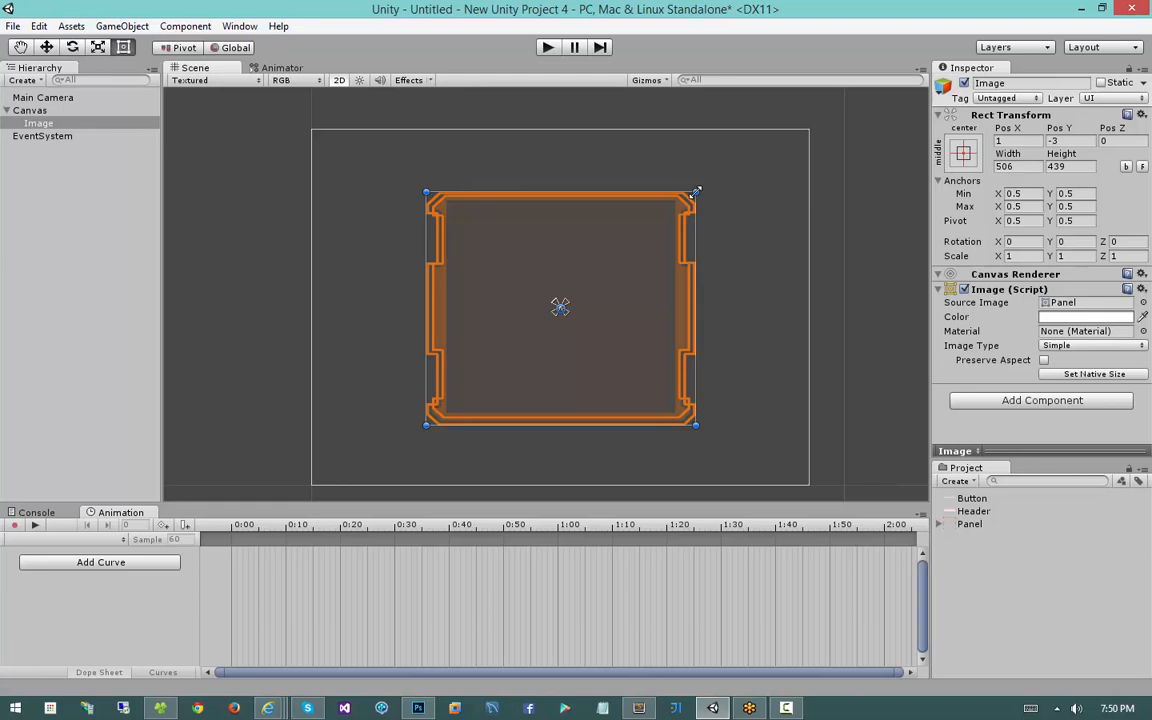
{"action": "left_click_drag", "start_coordinate": [696, 191], "coordinate": [809, 129]}
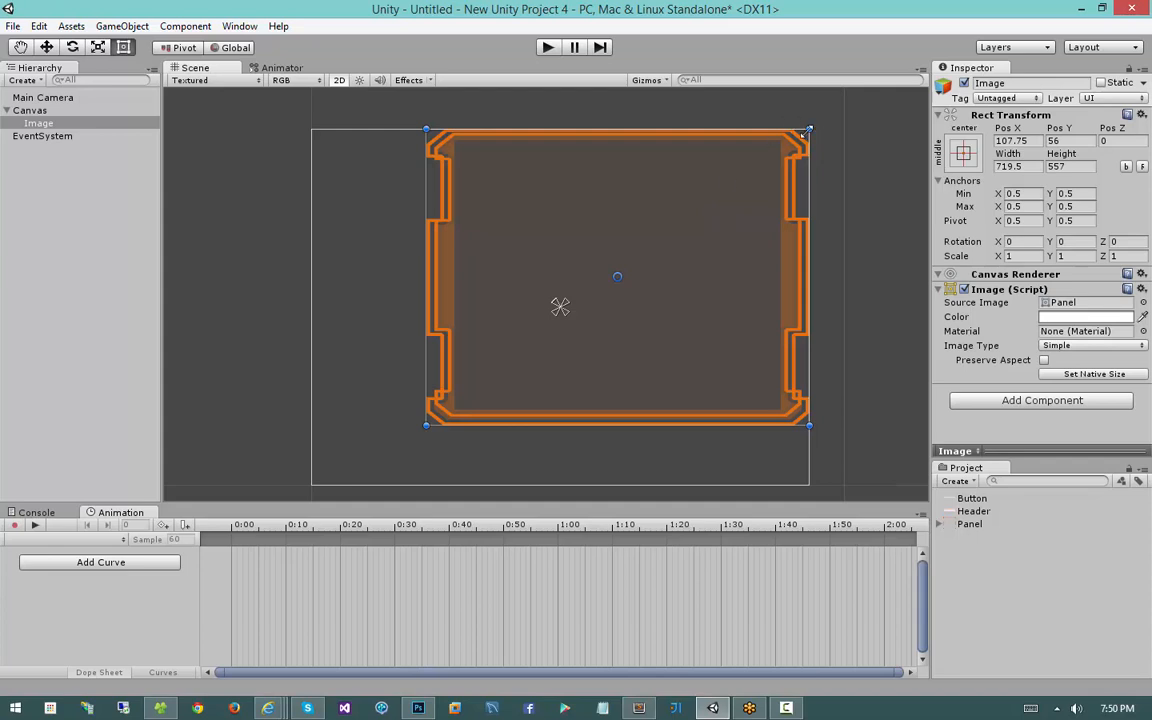
{"action": "left_click_drag", "start_coordinate": [794, 135], "coordinate": [624, 213]}
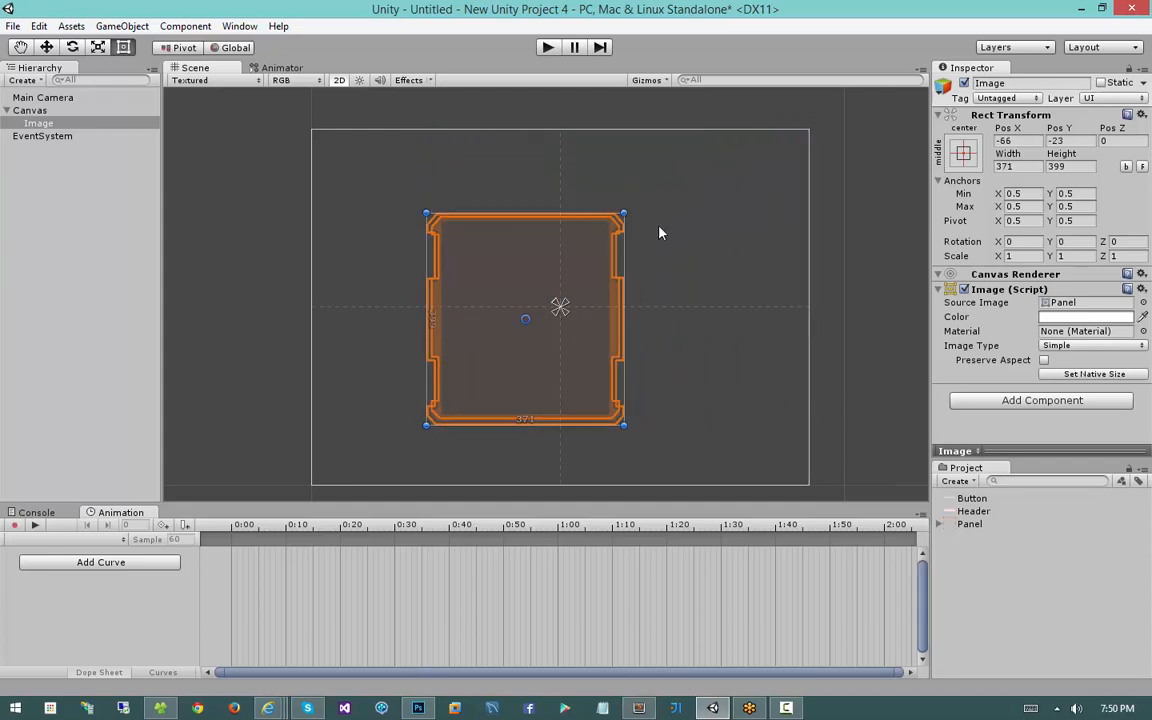
Enable Preserve Aspect and resize the Image's rectangle to about 614 by 494, centred horizontally on the Canvas
{"action": "left_click", "coordinate": [1044, 360]}
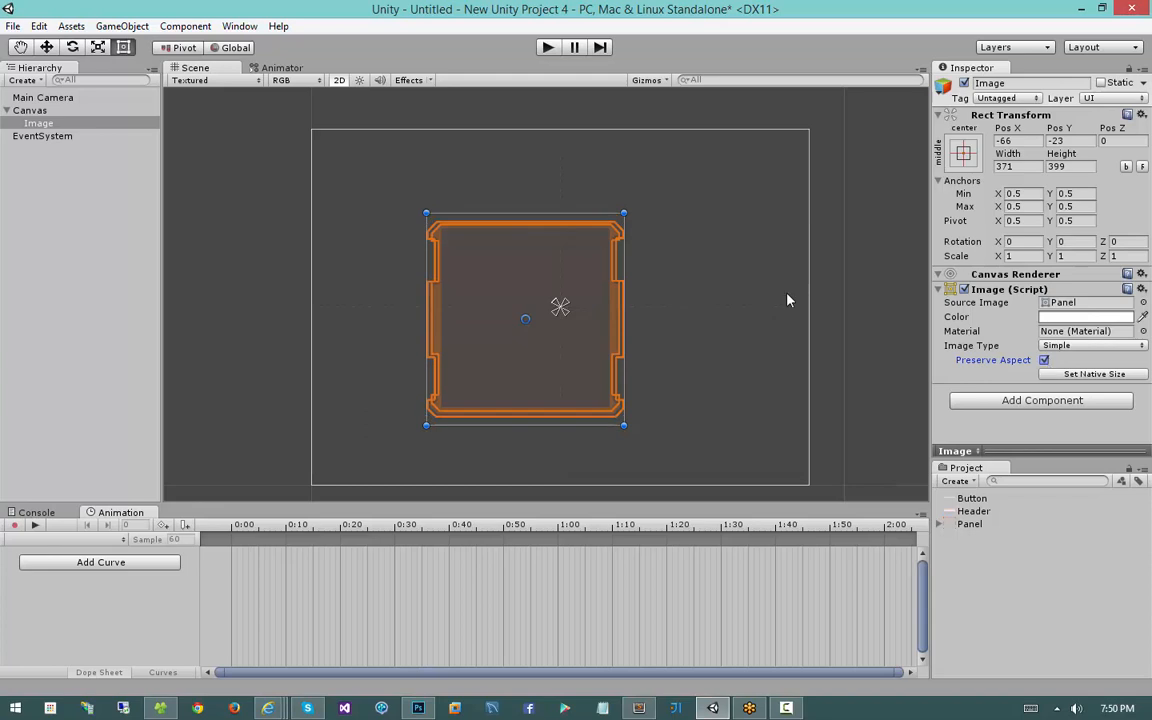
{"action": "left_click_drag", "start_coordinate": [619, 226], "coordinate": [751, 180]}
{"action": "left_click_drag", "start_coordinate": [689, 252], "coordinate": [656, 268]}
{"action": "mouse_move", "coordinate": [666, 176]}
{"action": "left_mouse_down"}
{"action": "mouse_move", "coordinate": [674, 121]}
{"action": "mouse_move", "coordinate": [668, 275]}
{"action": "mouse_move", "coordinate": [666, 165]}
{"action": "left_mouse_up"}
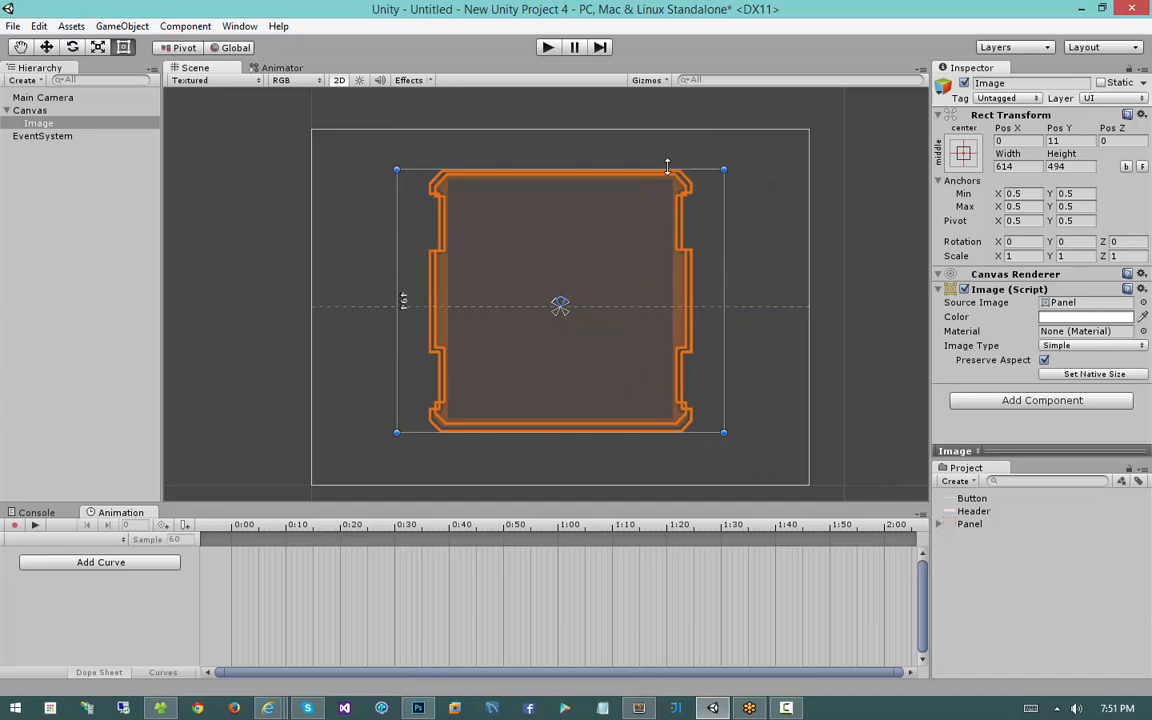
Compare the Image with Preserve Aspect off and on, narrow its rectangle to about 599 wide, and leave Preserve Aspect off
{"action": "left_click", "coordinate": [1045, 360]}
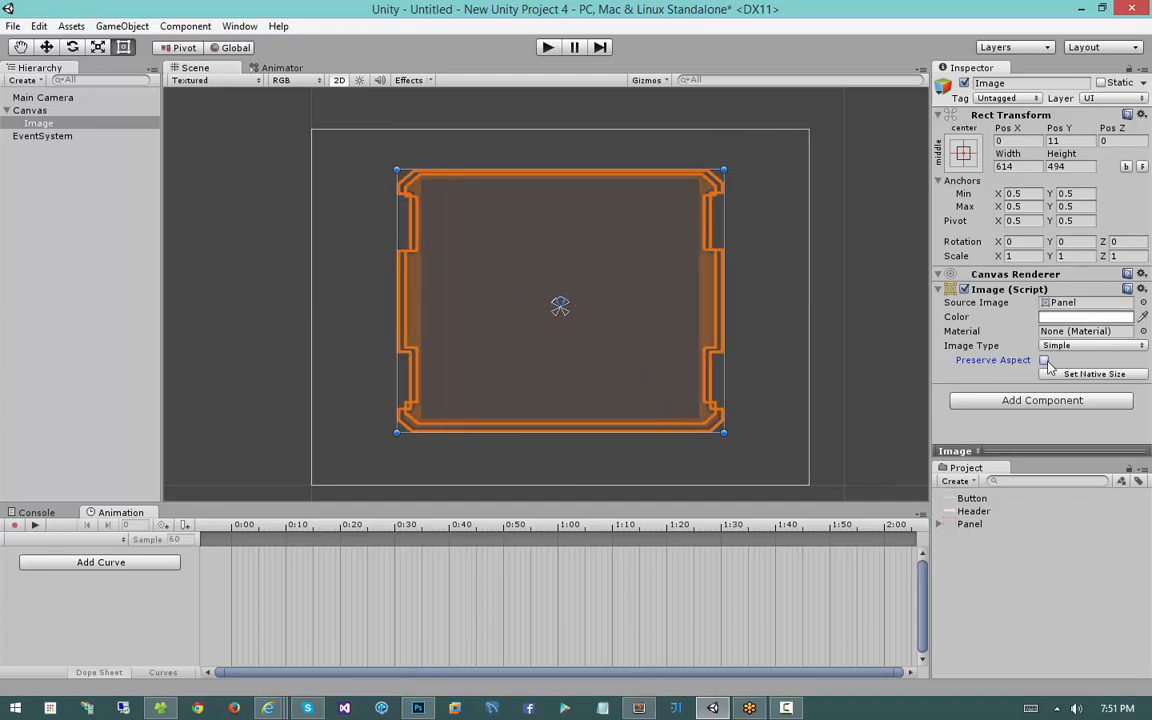
{"action": "left_click", "coordinate": [1045, 361]}
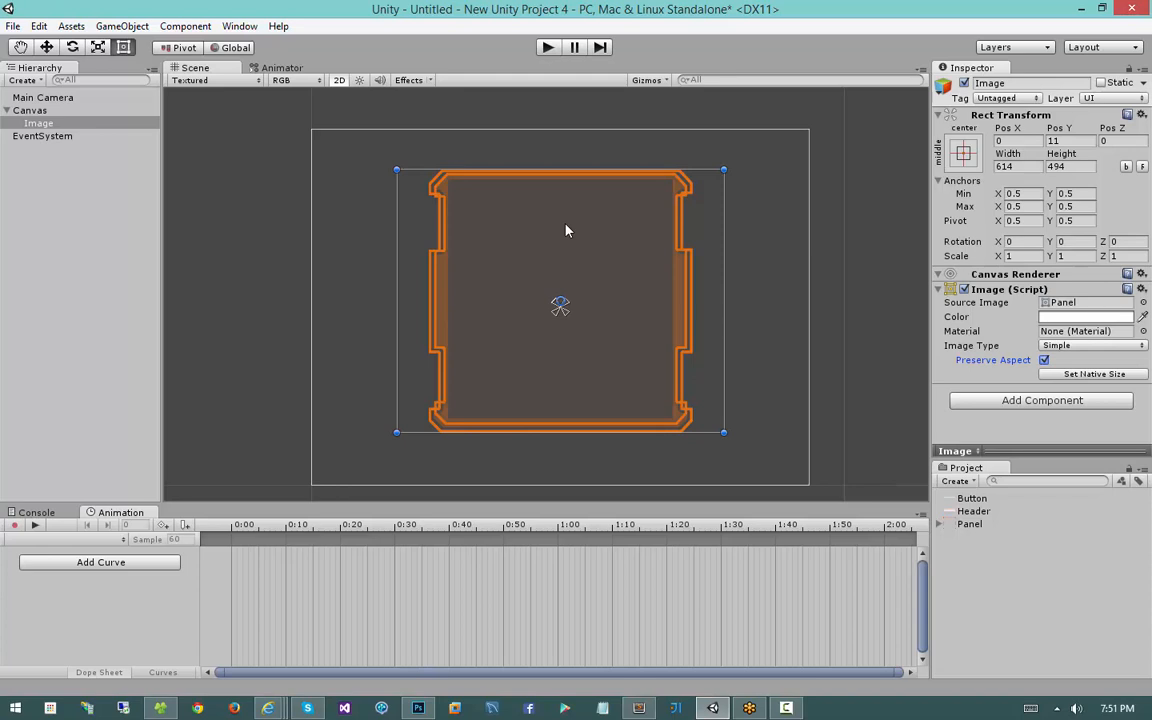
{"action": "left_click_drag", "start_coordinate": [727, 232], "coordinate": [720, 307]}
{"action": "left_click", "coordinate": [1044, 360]}
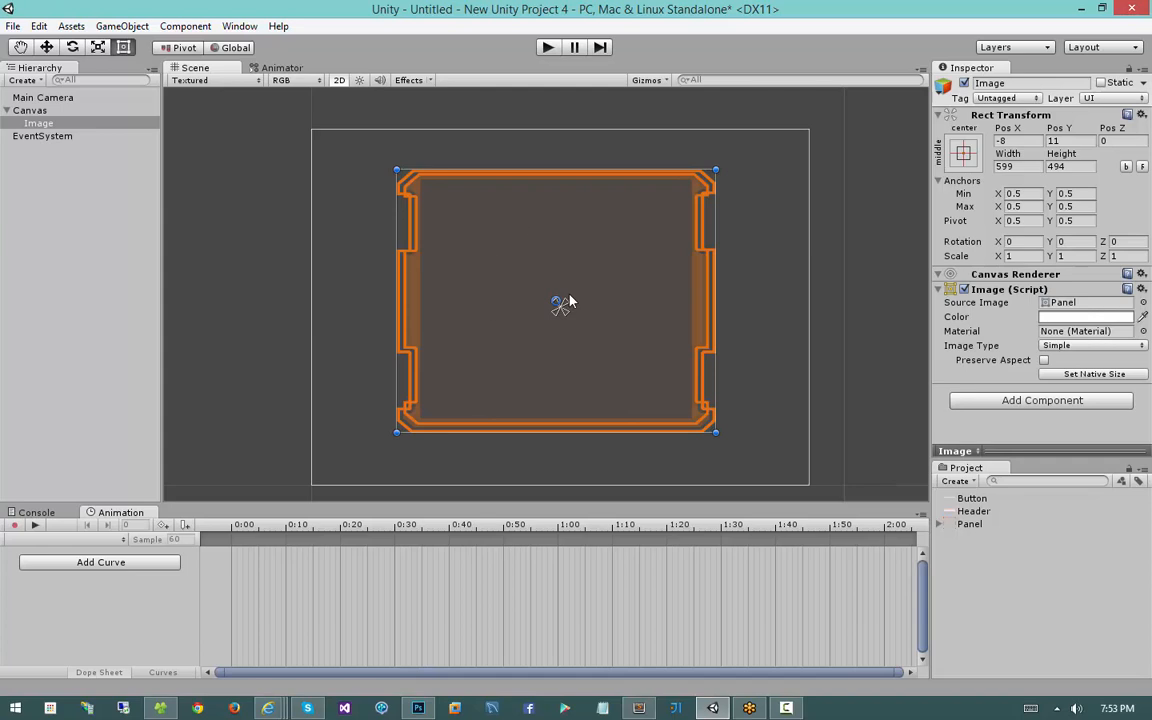
Open the Panel sprite asset in the Sprite Editor, keeping its Sprite Mode as Single
{"action": "left_click", "coordinate": [993, 526]}
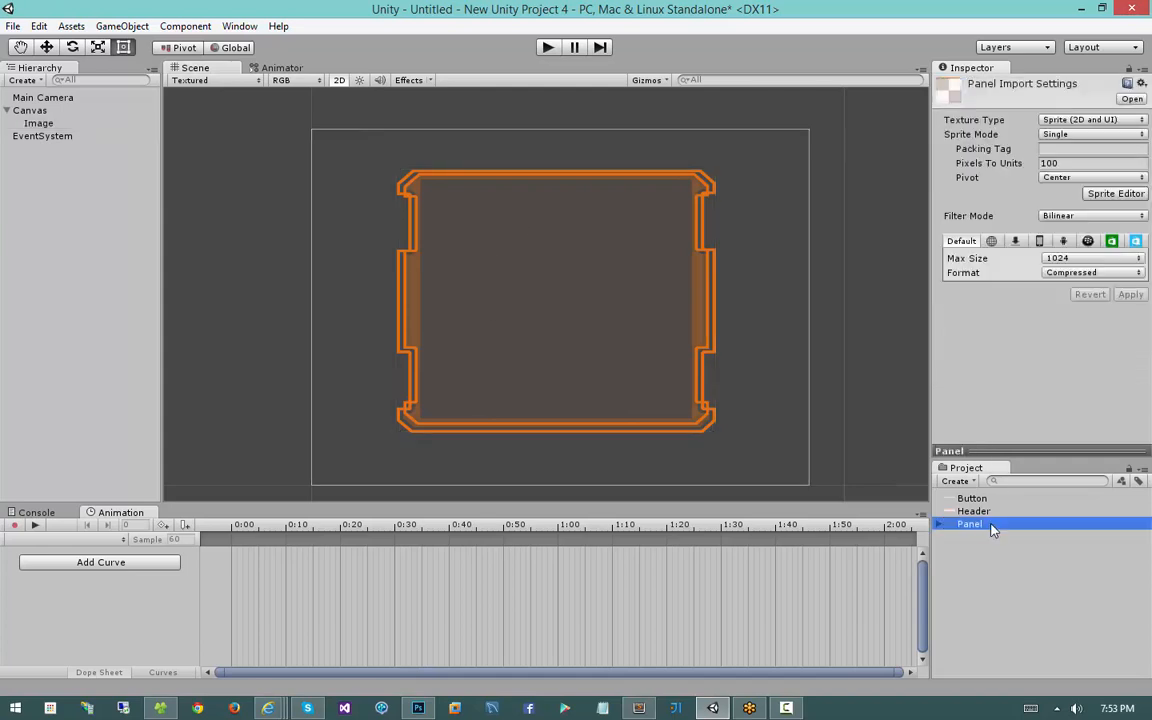
{"action": "left_click", "coordinate": [984, 135]}
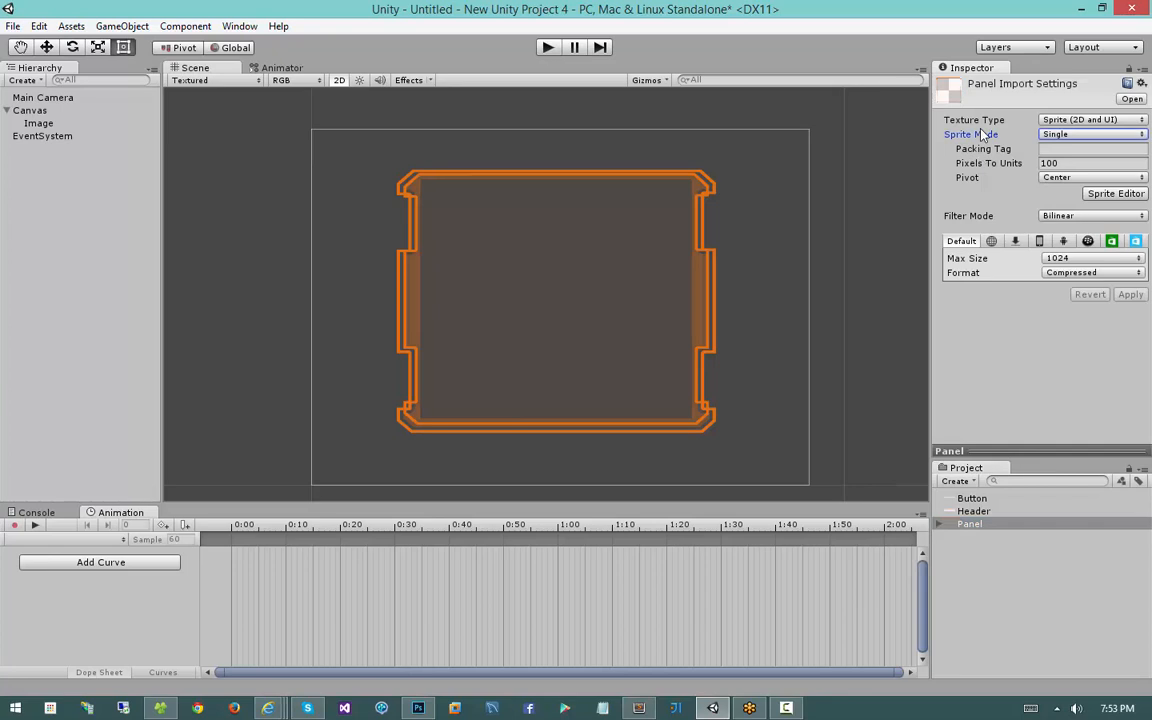
{"action": "left_click", "coordinate": [1090, 136]}
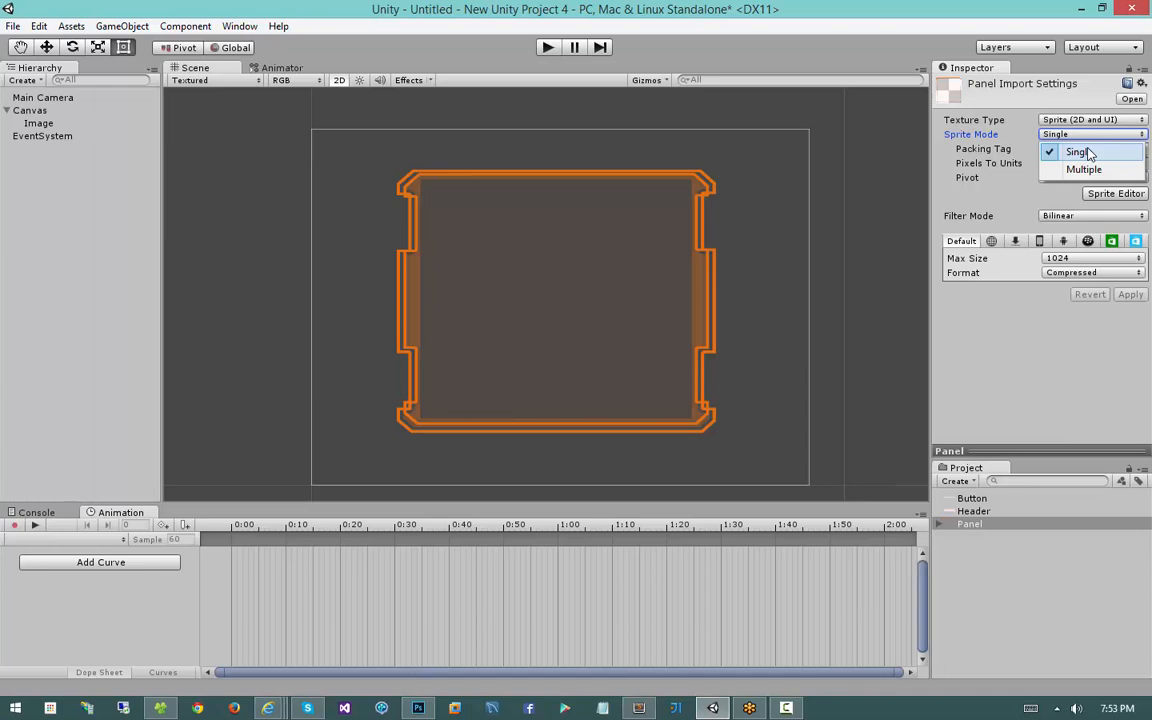
{"action": "left_click", "coordinate": [1080, 152]}
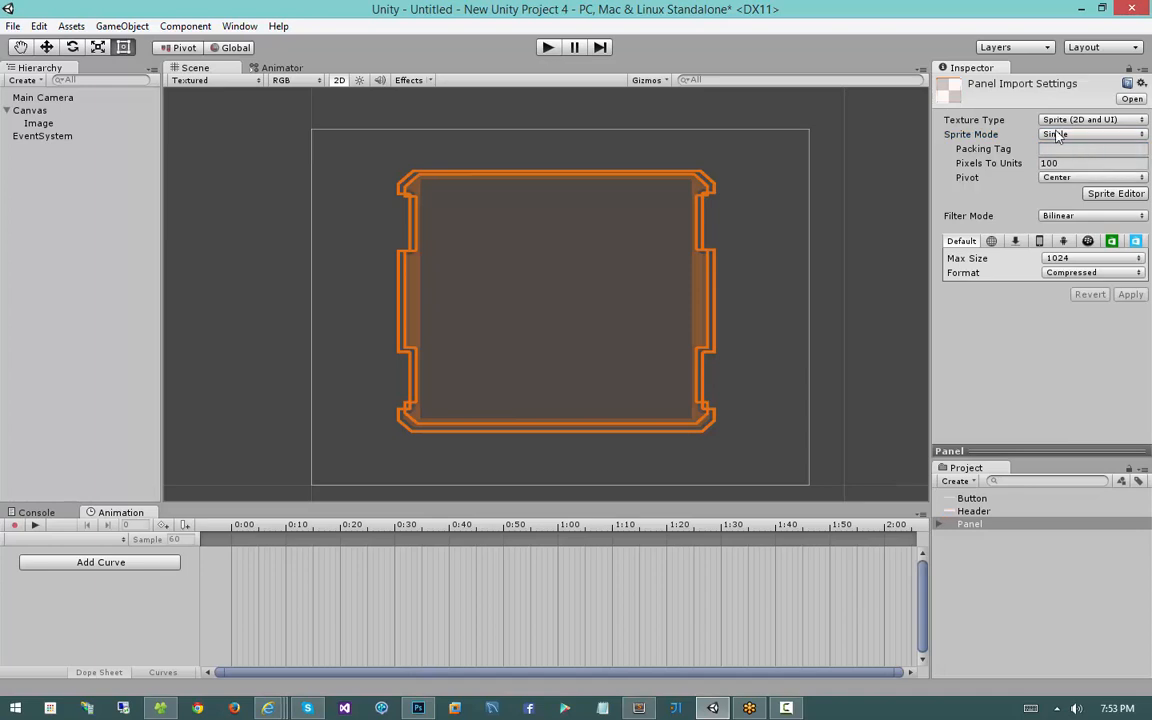
{"action": "left_click", "coordinate": [1112, 193]}
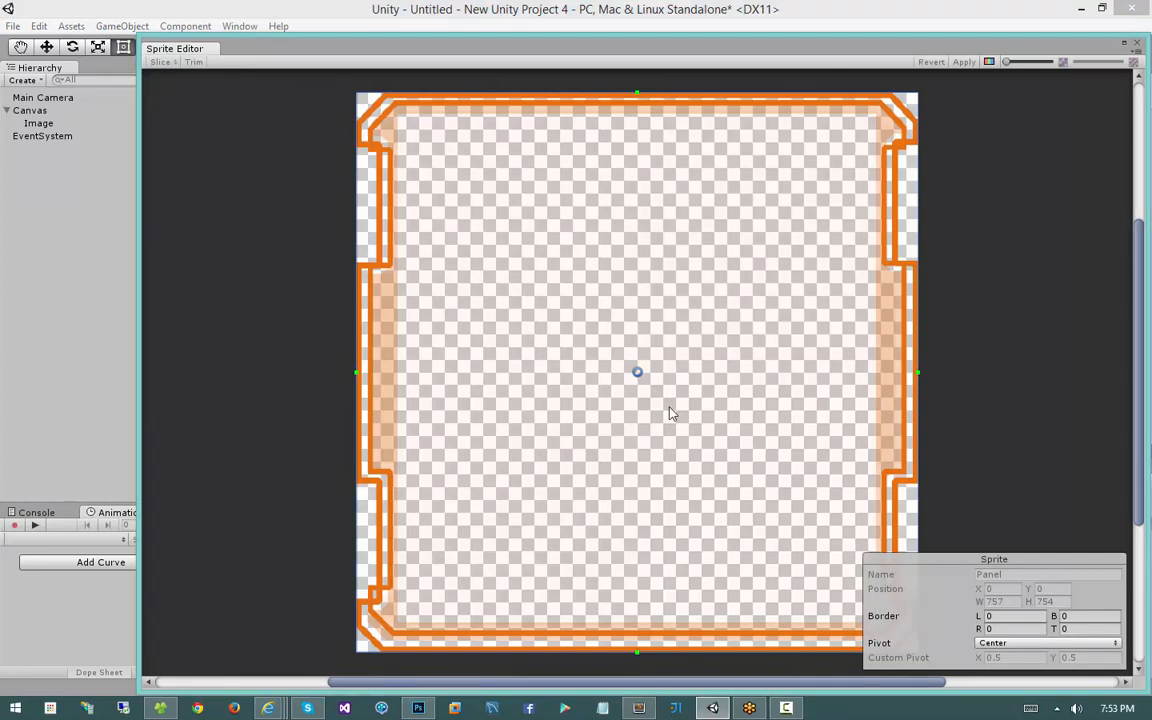
Try left border values such as 85 and 24 on the Panel sprite and return the border to 0
{"action": "left_click", "coordinate": [987, 617]}
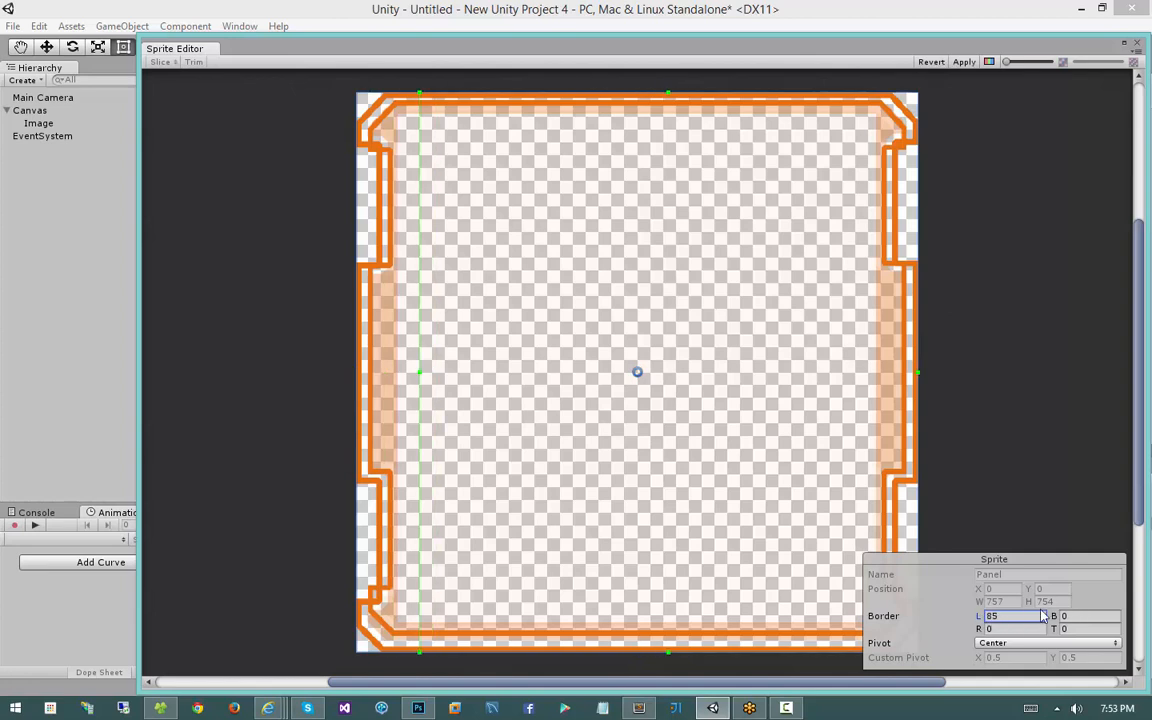
{"action": "left_click_drag", "start_coordinate": [975, 610], "coordinate": [899, 607]}
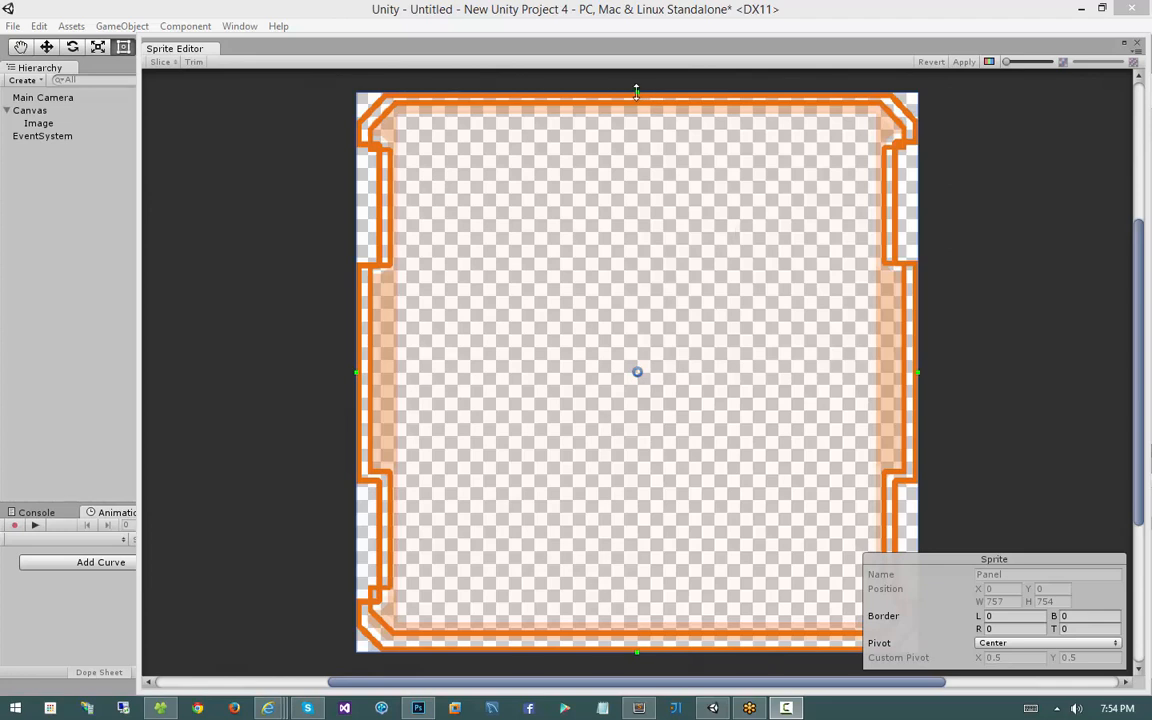
{"action": "left_click", "coordinate": [980, 620]}
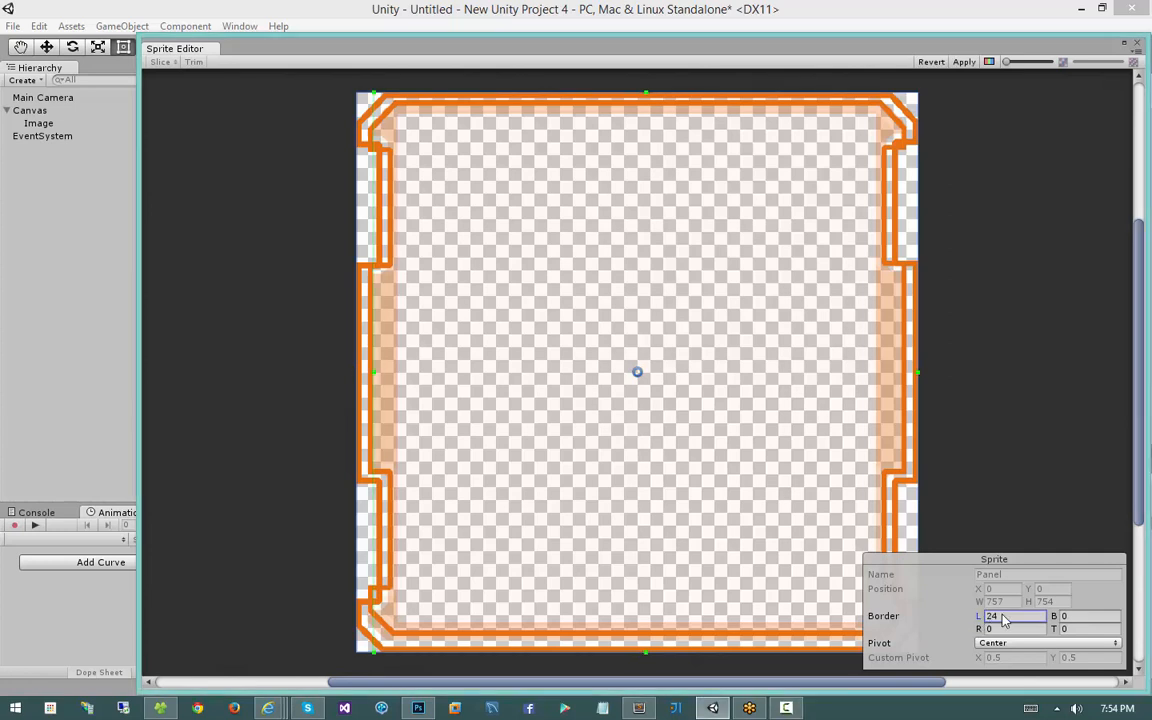
{"action": "mouse_move", "coordinate": [979, 613]}
{"action": "left_mouse_down"}
{"action": "mouse_move", "coordinate": [1133, 614]}
{"action": "mouse_move", "coordinate": [211, 617]}
{"action": "mouse_move", "coordinate": [1100, 618]}
{"action": "mouse_move", "coordinate": [957, 612]}
{"action": "left_mouse_up"}
Set the Panel sprite's top border to 28, along the lower edge of the top frame's translucent band
{"action": "mouse_move", "coordinate": [637, 93]}
{"action": "left_mouse_down"}
{"action": "mouse_move", "coordinate": [633, 158]}
{"action": "mouse_move", "coordinate": [629, 94]}
{"action": "left_mouse_up"}
{"action": "scroll", "coordinate": [645, 111], "scroll_direction": "up", "scroll_amount": 2}
{"action": "scroll", "coordinate": [647, 112], "scroll_direction": "up", "scroll_amount": 2}
{"action": "scroll", "coordinate": [648, 111], "scroll_direction": "down", "scroll_amount": 4}
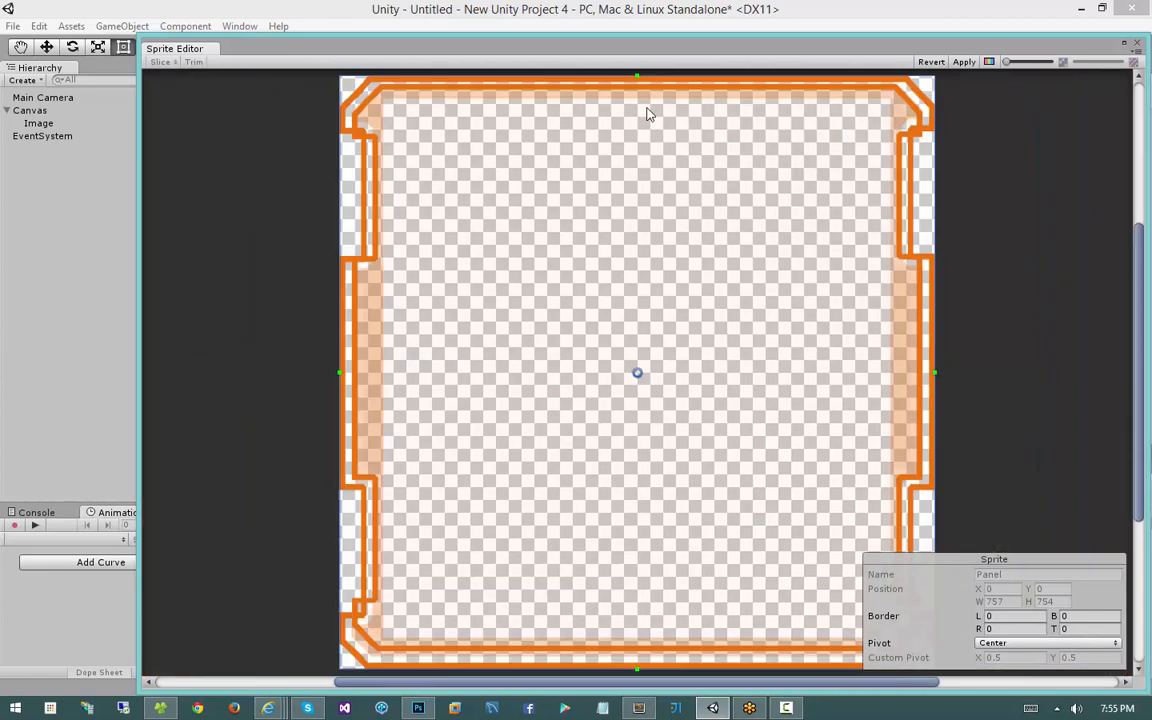
{"action": "scroll", "coordinate": [648, 125], "scroll_direction": "up", "scroll_amount": 4}
{"action": "scroll", "coordinate": [648, 355], "scroll_direction": "up", "scroll_amount": 3}
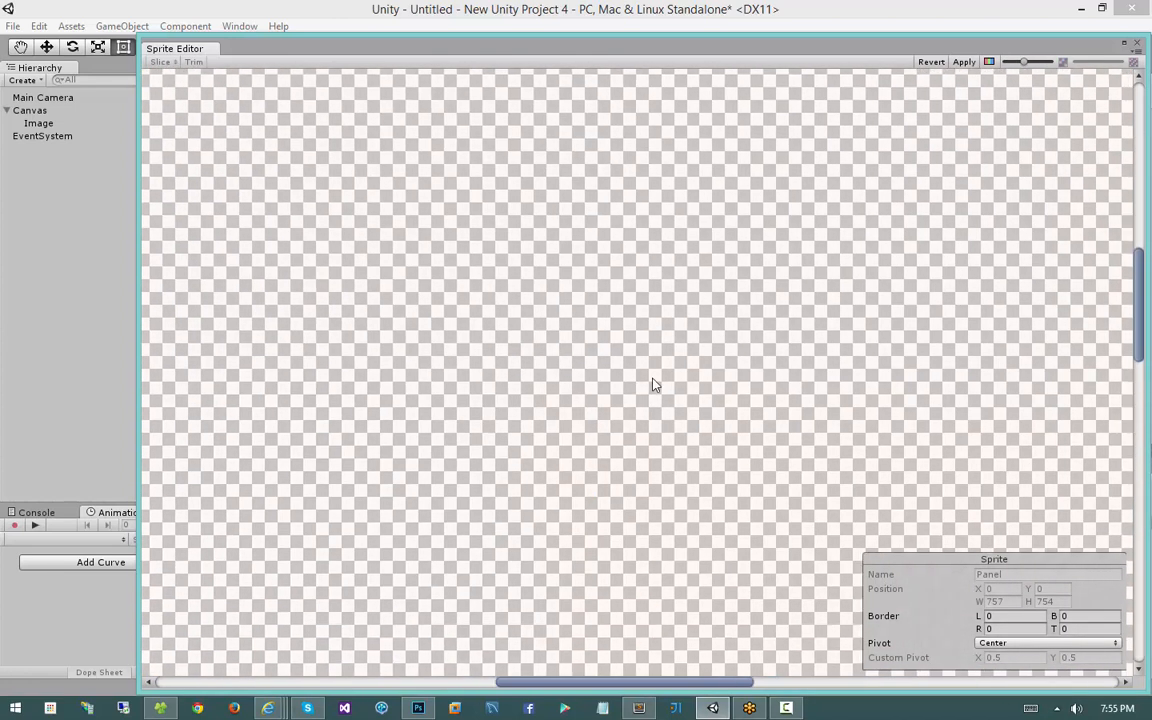
{"action": "scroll", "coordinate": [658, 327], "scroll_direction": "down", "scroll_amount": 5}
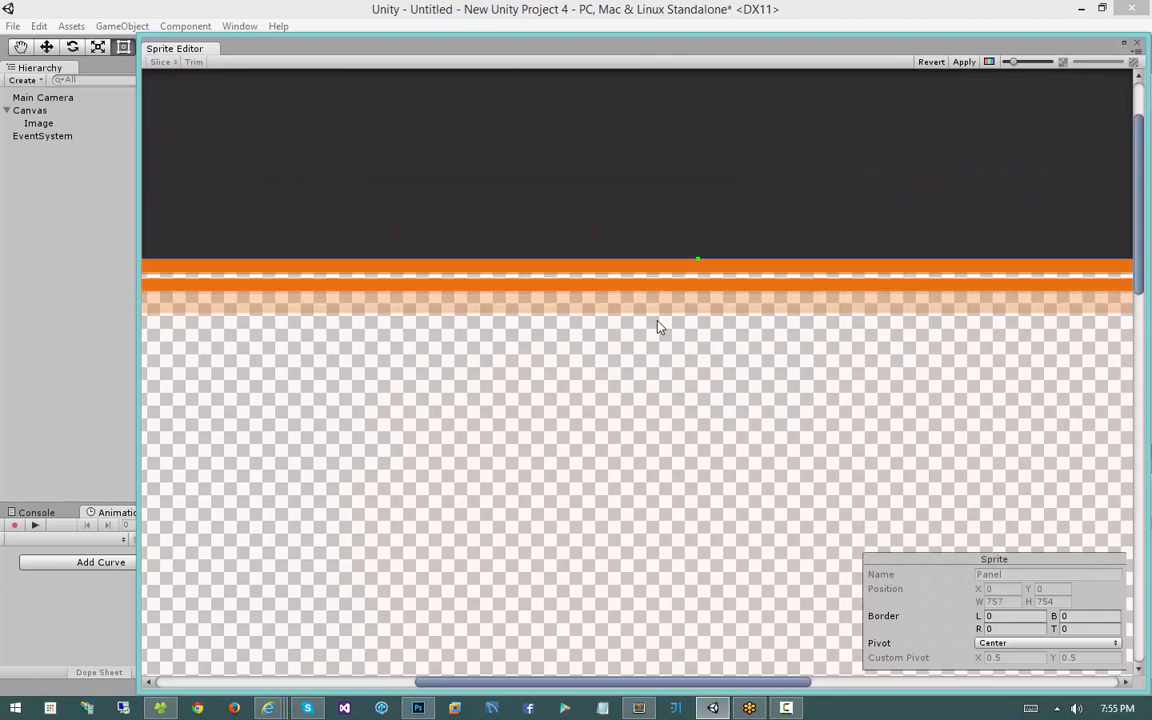
{"action": "scroll", "coordinate": [658, 327], "scroll_direction": "up", "scroll_amount": 4}
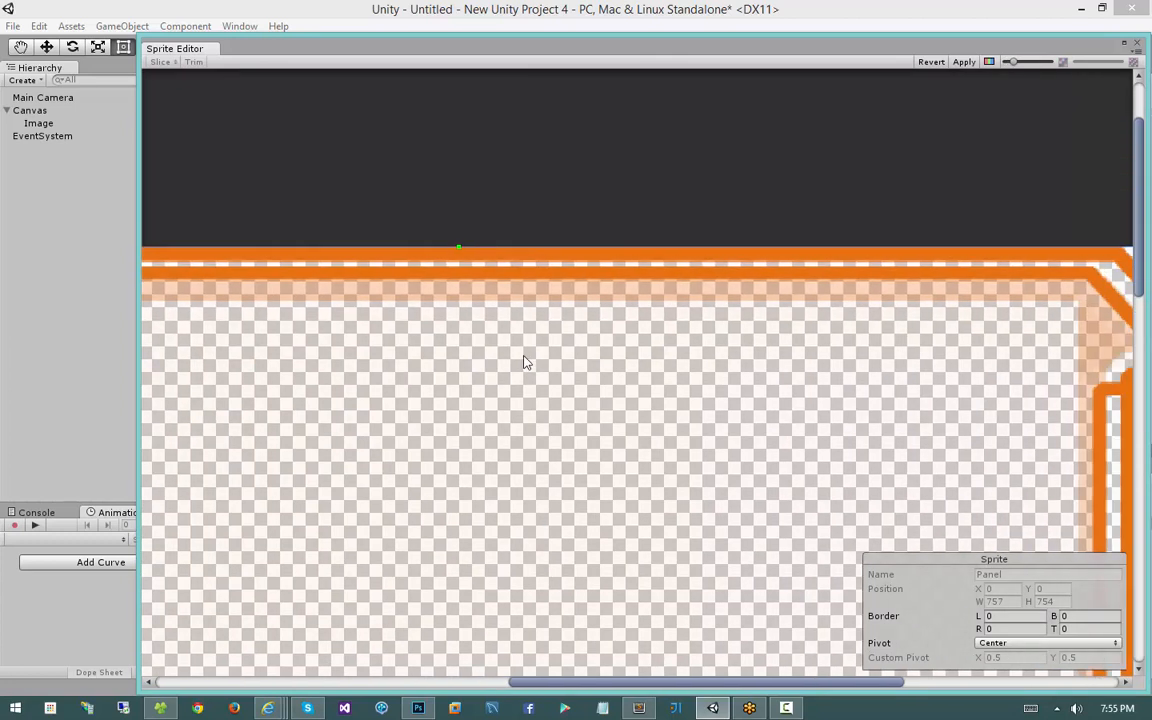
{"action": "middle_click_drag", "start_coordinate": [523, 362], "coordinate": [682, 312]}
{"action": "scroll", "coordinate": [682, 312], "scroll_direction": "down", "scroll_amount": 3}
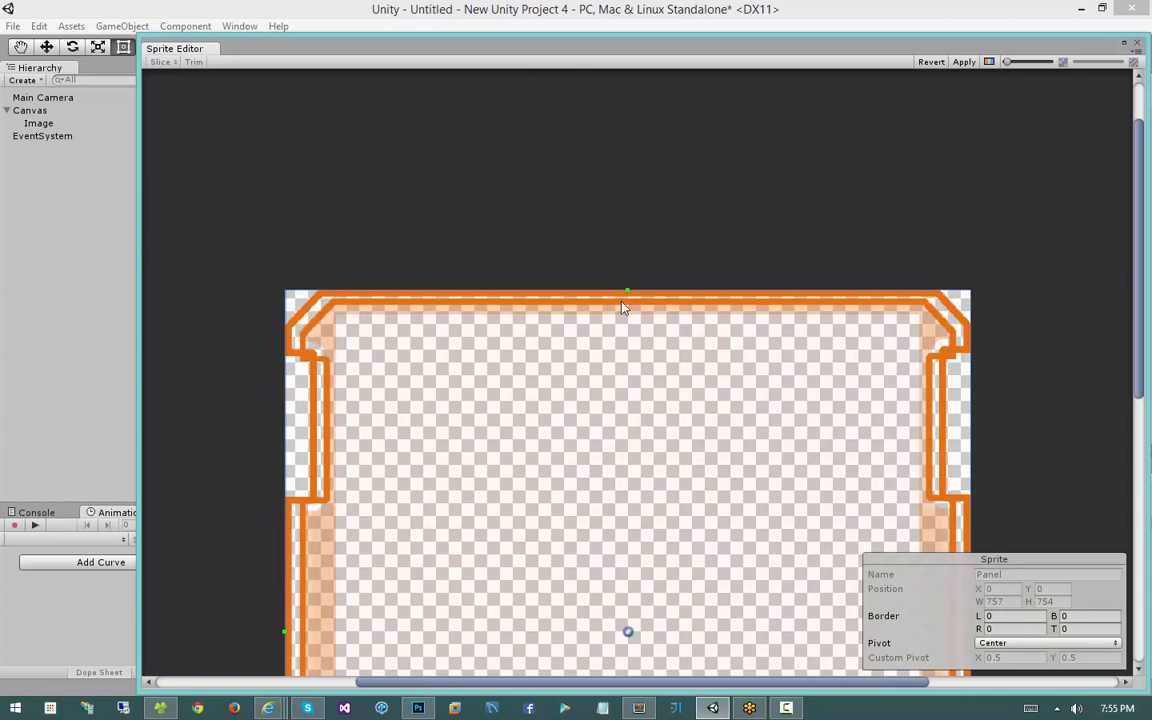
{"action": "scroll", "coordinate": [481, 303], "scroll_direction": "up", "scroll_amount": 4}
{"action": "scroll", "coordinate": [475, 228], "scroll_direction": "up", "scroll_amount": 2}
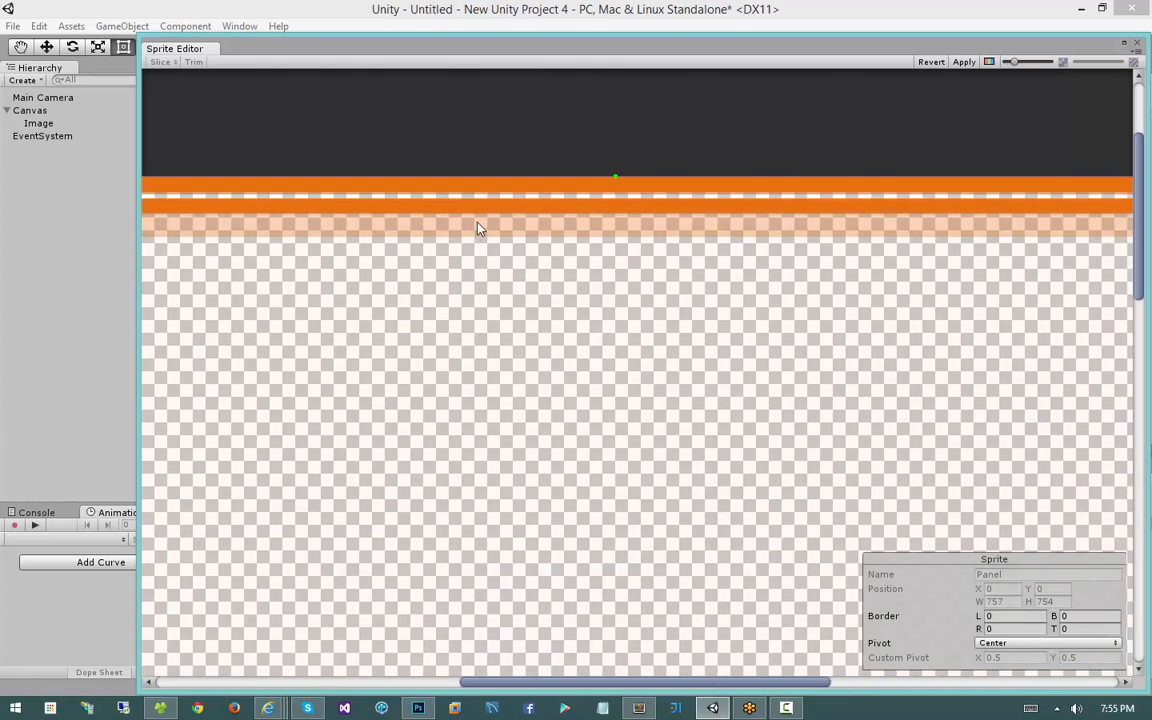
{"action": "middle_click_drag", "start_coordinate": [478, 222], "coordinate": [603, 271]}
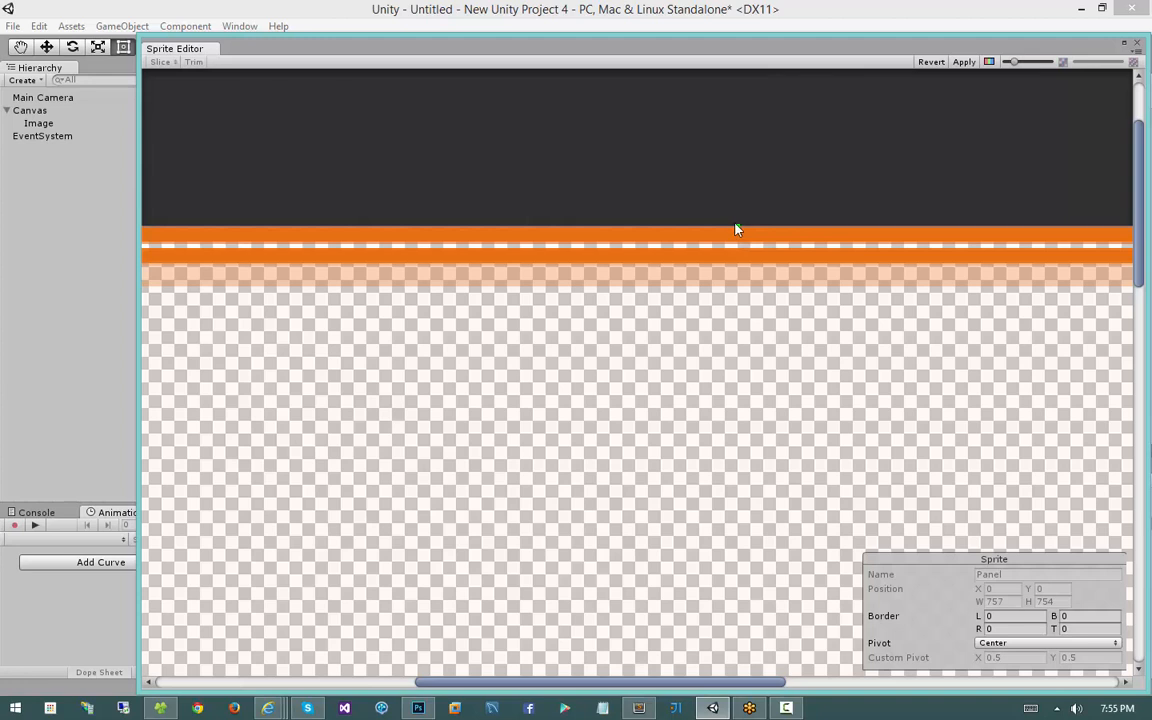
{"action": "left_click_drag", "start_coordinate": [738, 221], "coordinate": [730, 288]}
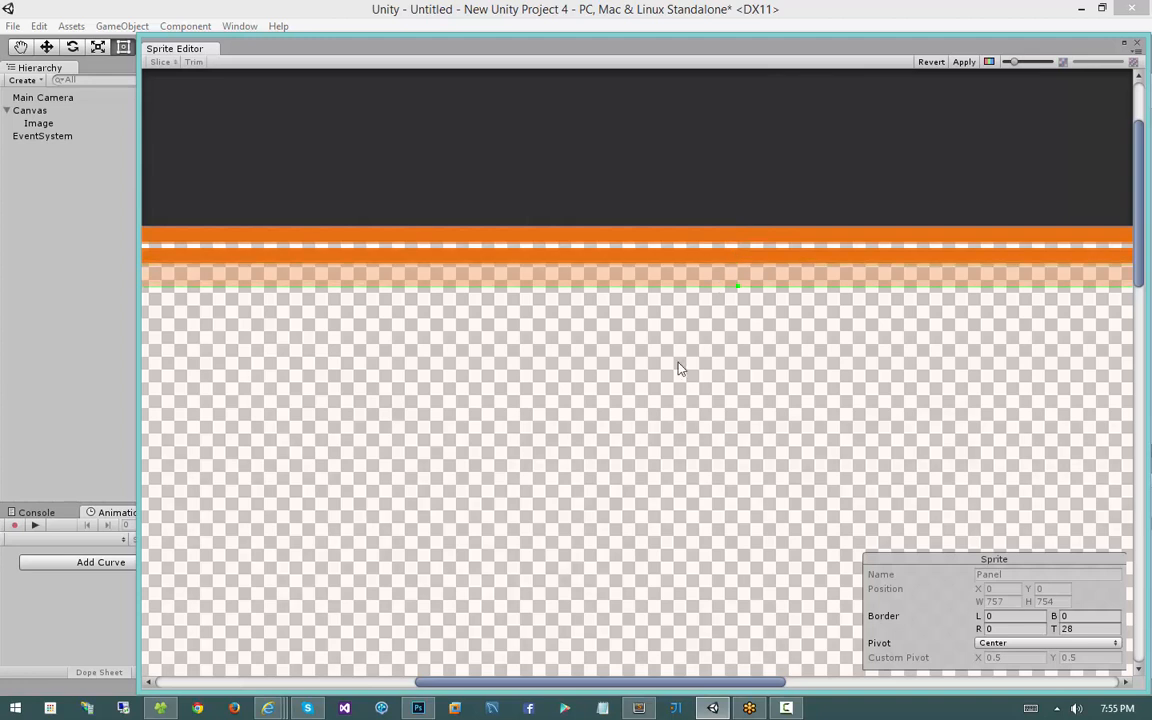
Set the Panel sprite's left border to 56, along the inner edge of the frame's translucent band
{"action": "scroll", "coordinate": [705, 338], "scroll_direction": "down", "scroll_amount": 6}
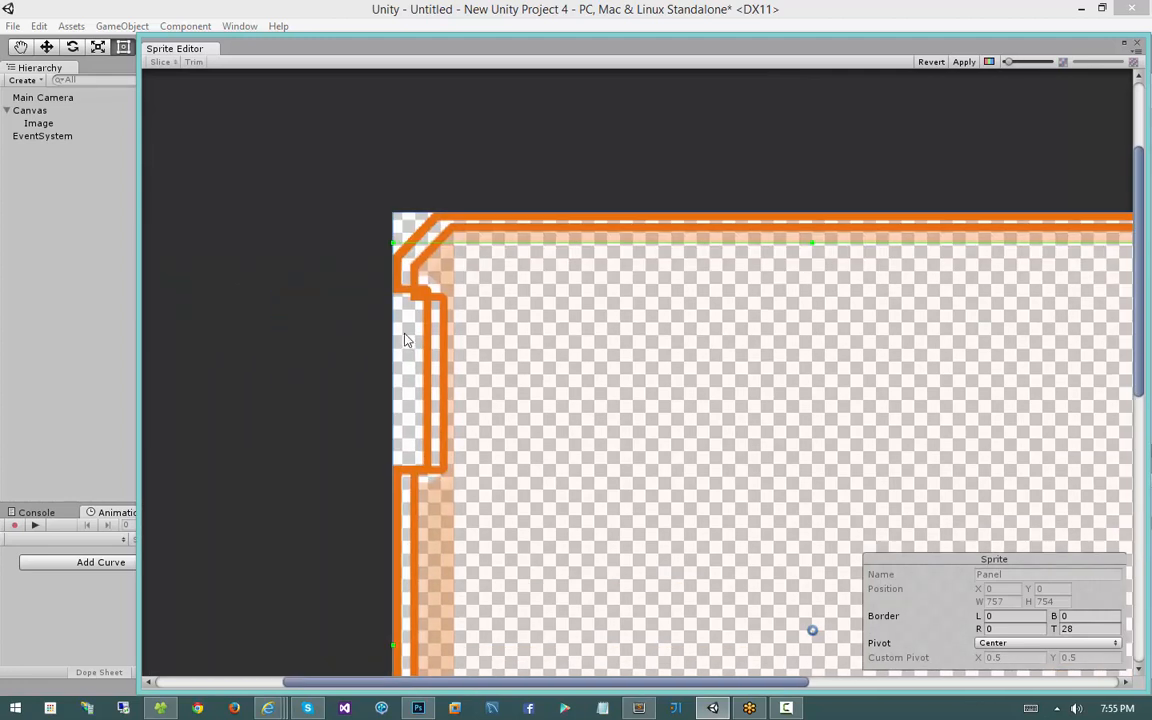
{"action": "scroll", "coordinate": [400, 325], "scroll_direction": "up", "scroll_amount": 5}
{"action": "middle_click_drag", "start_coordinate": [329, 307], "coordinate": [625, 303]}
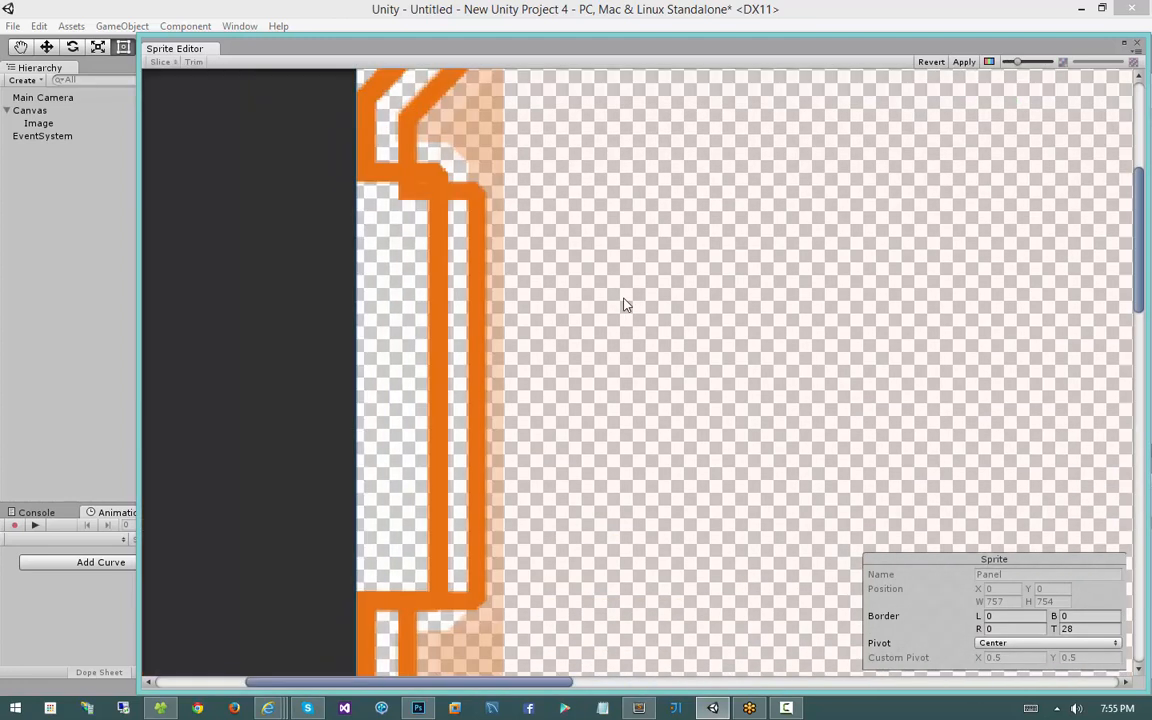
{"action": "left_click_drag", "start_coordinate": [357, 285], "coordinate": [502, 287]}
{"action": "scroll", "coordinate": [410, 295], "scroll_direction": "up", "scroll_amount": 3}
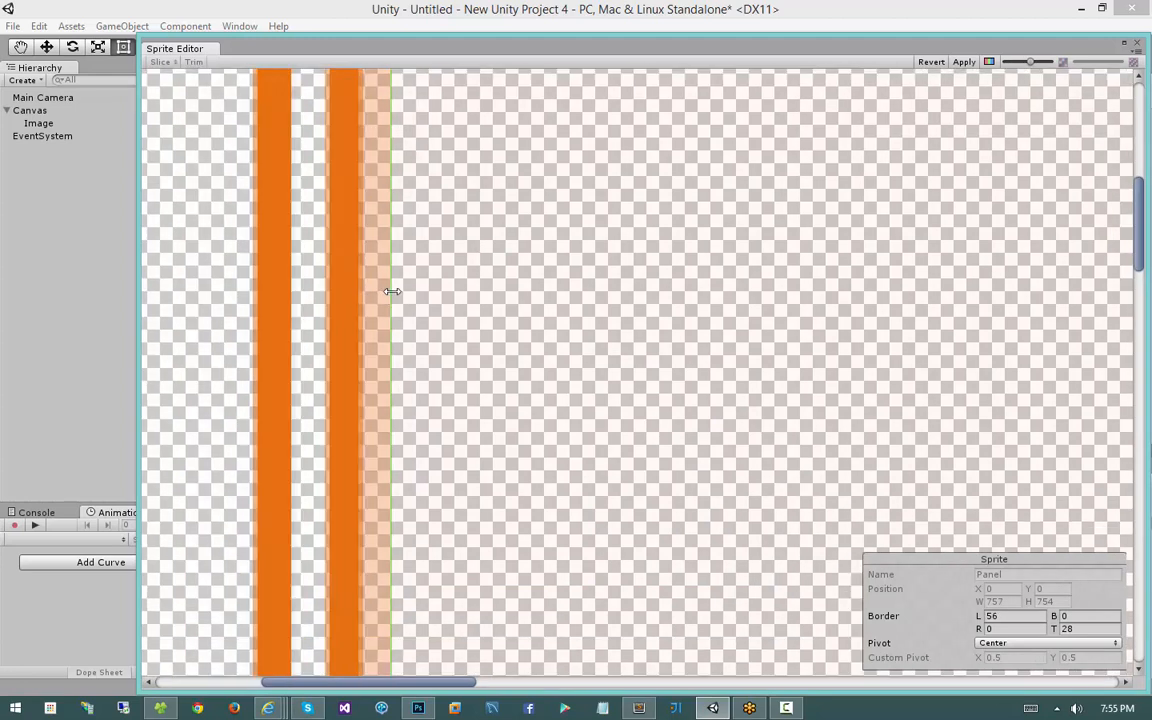
Set the Panel sprite's bottom border to 40, along the upper edge of the bottom frame's translucent band
{"action": "scroll", "coordinate": [417, 319], "scroll_direction": "down", "scroll_amount": 2}
{"action": "scroll", "coordinate": [416, 318], "scroll_direction": "down", "scroll_amount": 8}
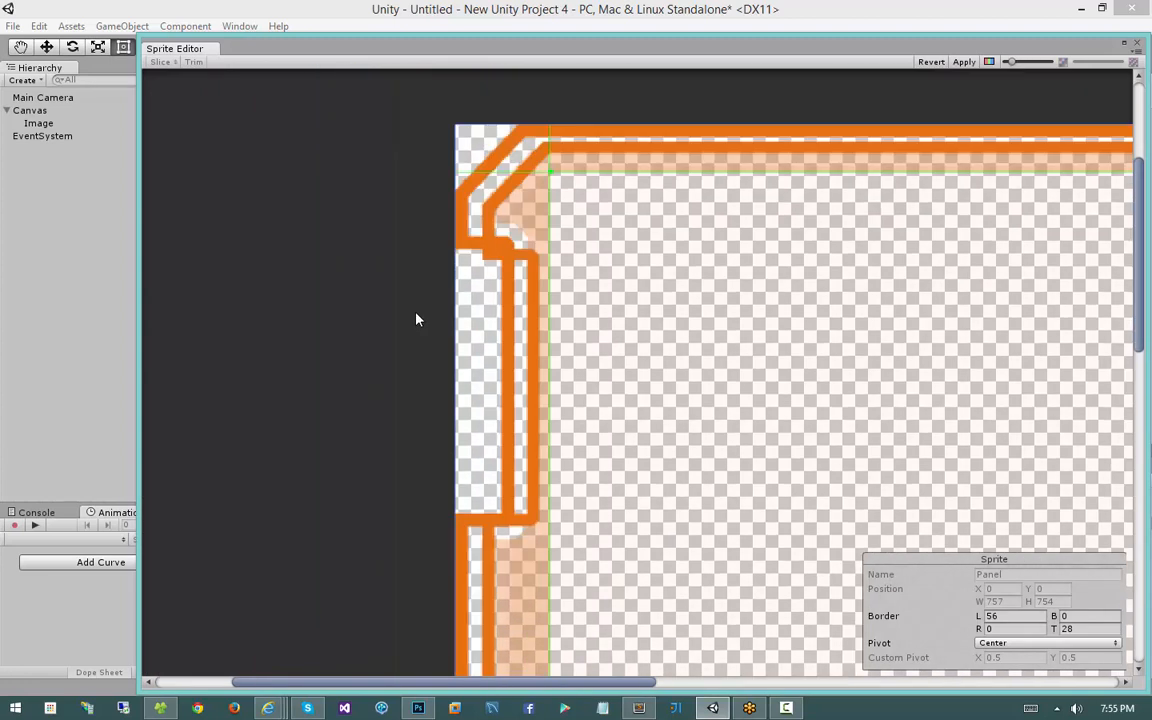
{"action": "middle_click_drag", "start_coordinate": [702, 452], "coordinate": [509, 226]}
{"action": "middle_click_drag", "start_coordinate": [639, 660], "coordinate": [485, 262]}
{"action": "scroll", "coordinate": [485, 329], "scroll_direction": "up", "scroll_amount": 1}
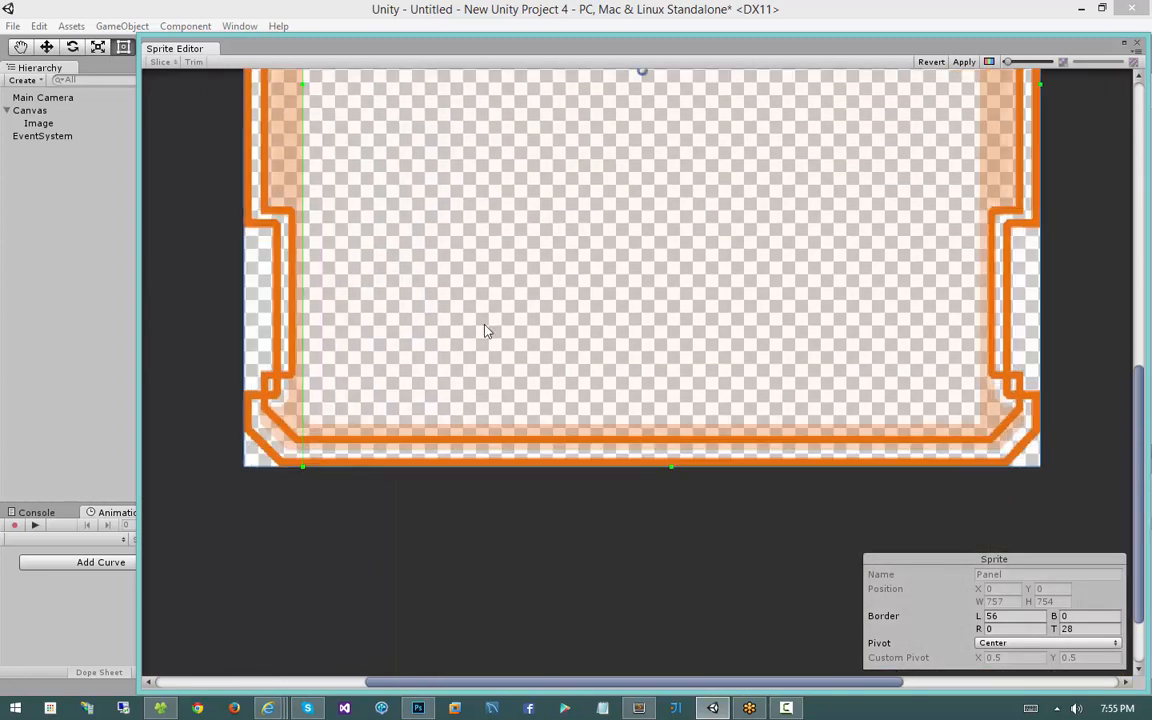
{"action": "middle_click_drag", "start_coordinate": [485, 329], "coordinate": [578, 232]}
{"action": "scroll", "coordinate": [604, 278], "scroll_direction": "up", "scroll_amount": 4}
{"action": "left_click_drag", "start_coordinate": [515, 371], "coordinate": [521, 312]}
{"action": "scroll", "coordinate": [744, 318], "scroll_direction": "up", "scroll_amount": 3}
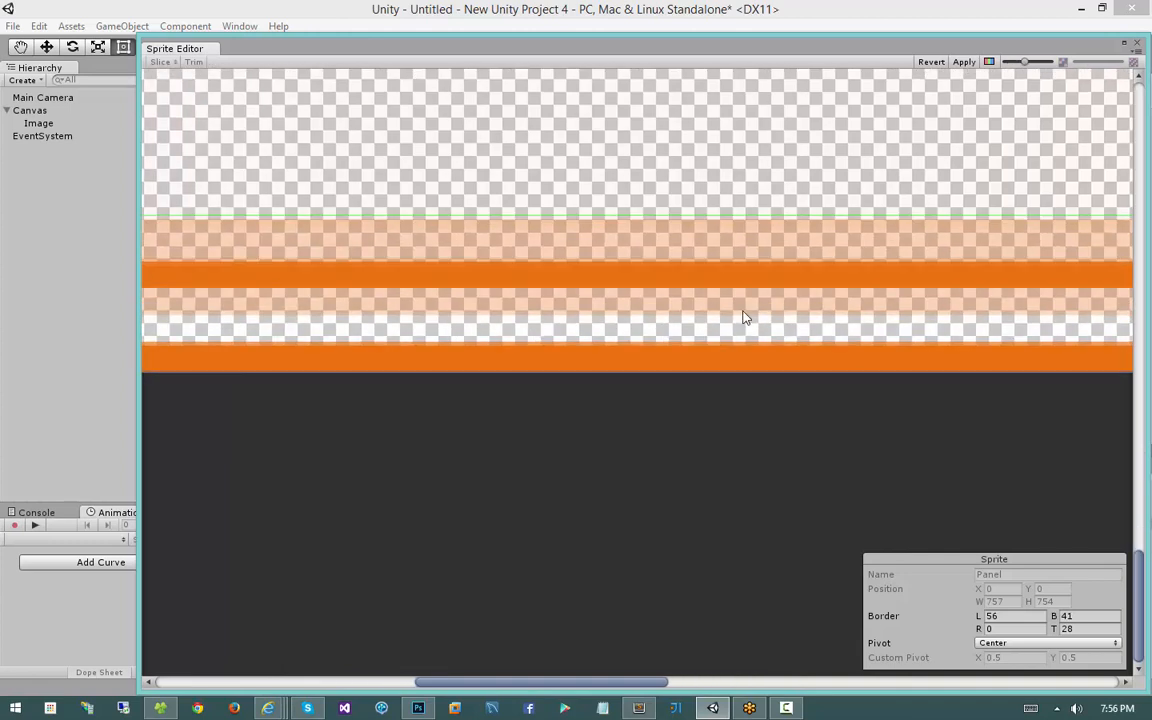
{"action": "middle_click_drag", "start_coordinate": [718, 310], "coordinate": [652, 418]}
{"action": "left_click_drag", "start_coordinate": [657, 323], "coordinate": [657, 328]}
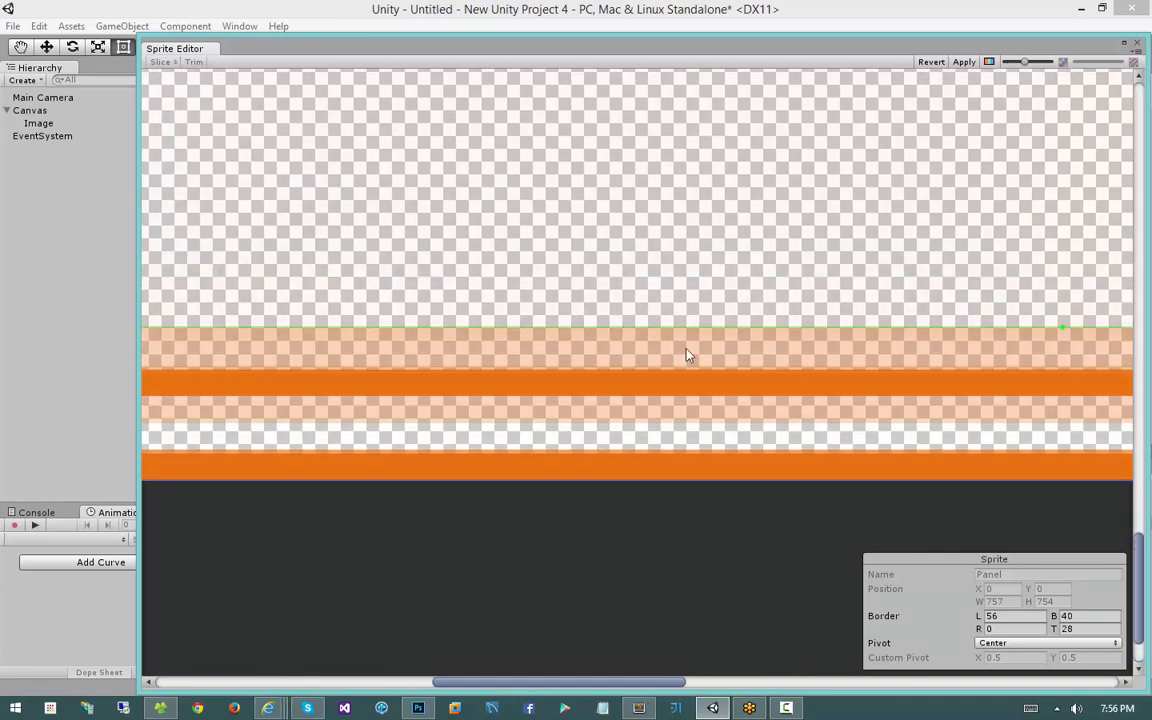
Set the Panel sprite's right border to 57, at the inner edge of the right frame's translucent band
{"action": "scroll", "coordinate": [686, 349], "scroll_direction": "down", "scroll_amount": 10}
{"action": "middle_click_drag", "start_coordinate": [565, 348], "coordinate": [188, 419]}
{"action": "middle_click_drag", "start_coordinate": [727, 320], "coordinate": [681, 366]}
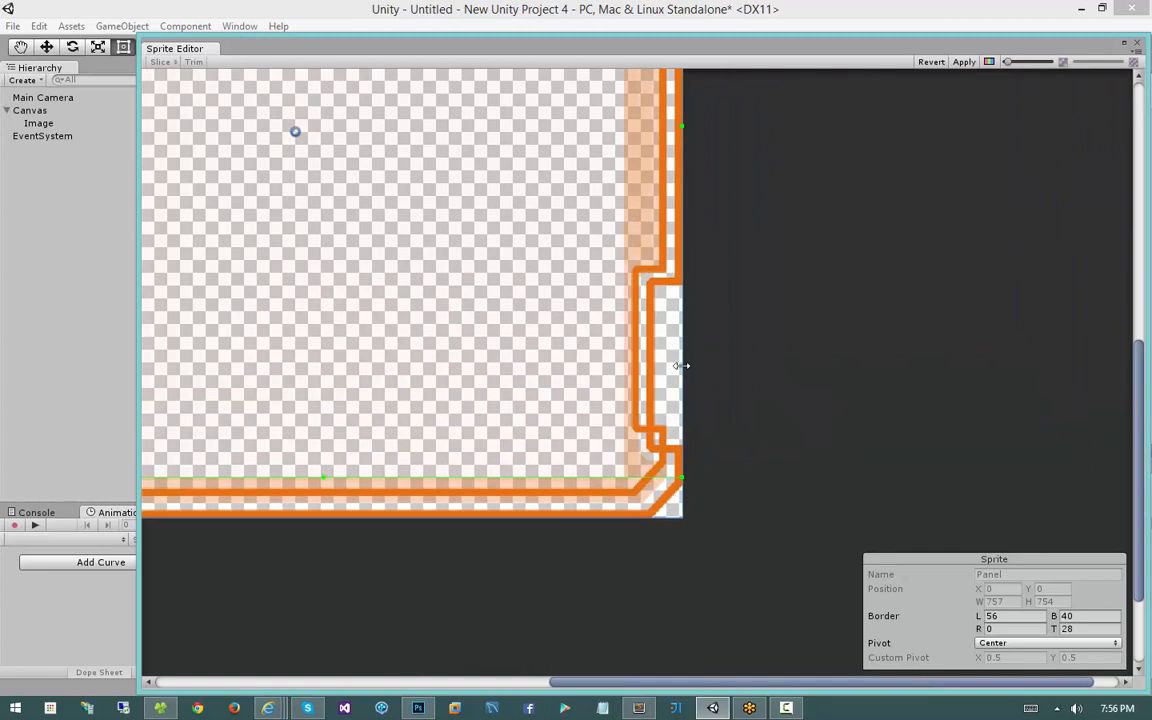
{"action": "scroll", "coordinate": [681, 366], "scroll_direction": "up", "scroll_amount": 5}
{"action": "left_click_drag", "start_coordinate": [754, 381], "coordinate": [607, 380]}
{"action": "scroll", "coordinate": [560, 404], "scroll_direction": "down", "scroll_amount": 4}
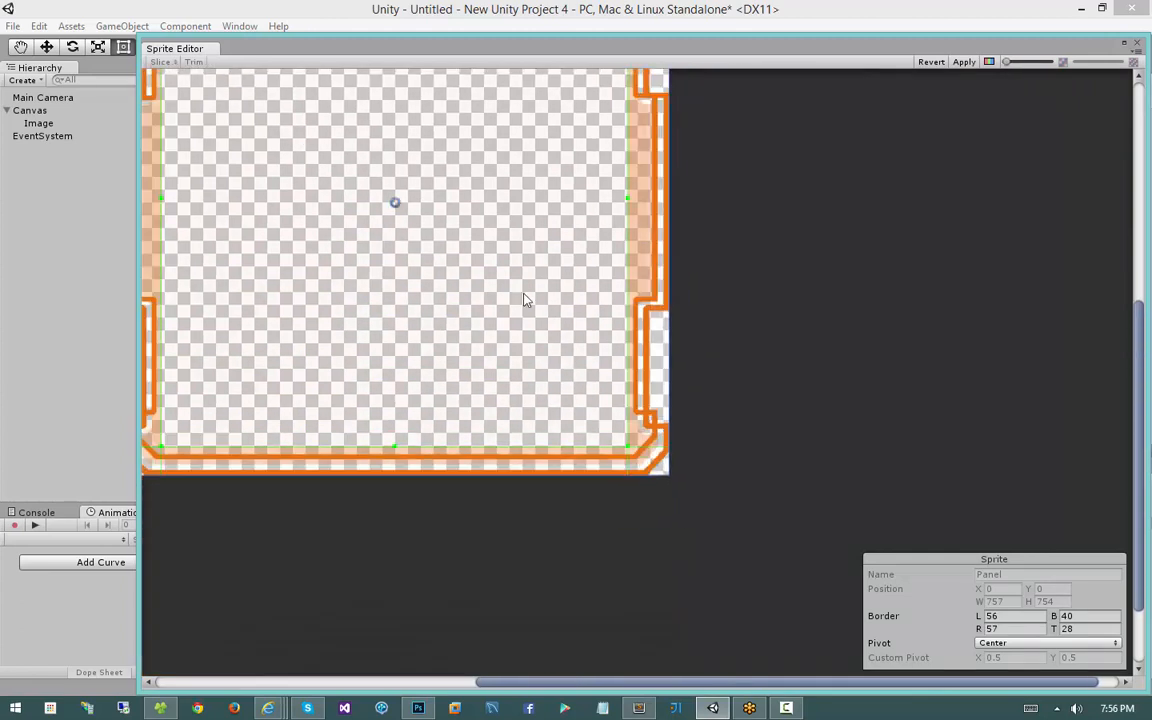
Apply the Panel sprite's border changes and close the Sprite Editor
{"action": "middle_click_drag", "start_coordinate": [527, 300], "coordinate": [645, 354]}
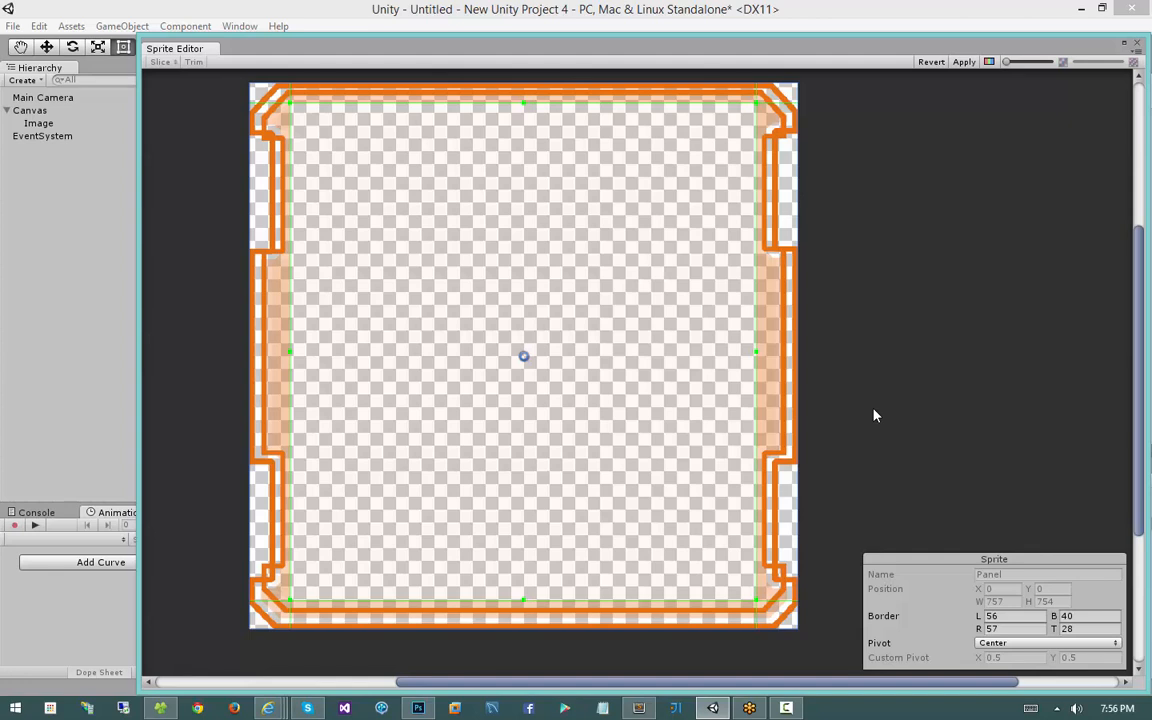
{"action": "left_click", "coordinate": [961, 63]}
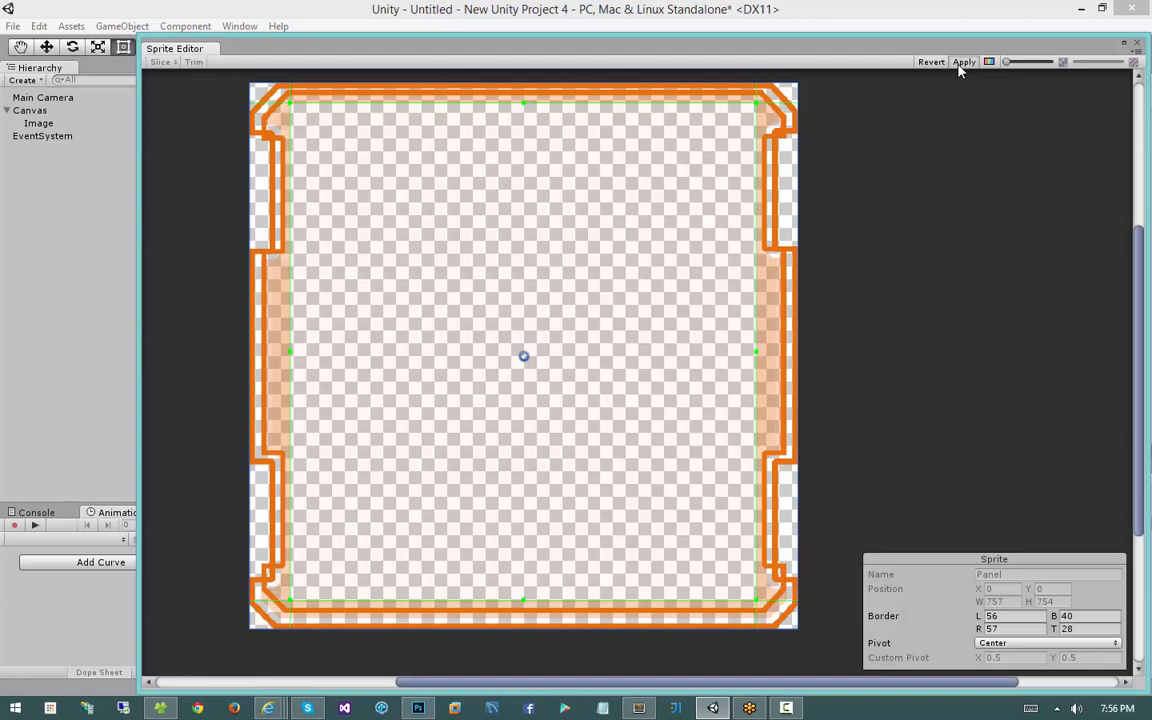
{"action": "left_click", "coordinate": [1137, 45]}
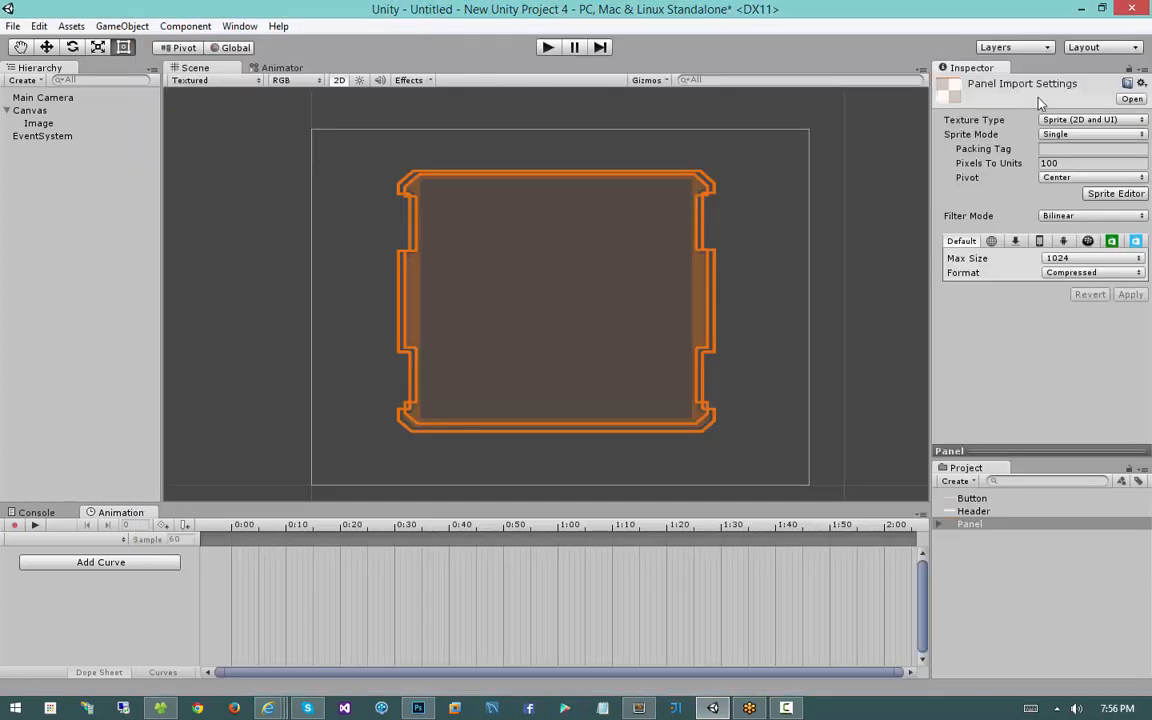
Widen the Canvas Image to about 689 and set its Image Type to Sliced
{"action": "left_click", "coordinate": [694, 324]}
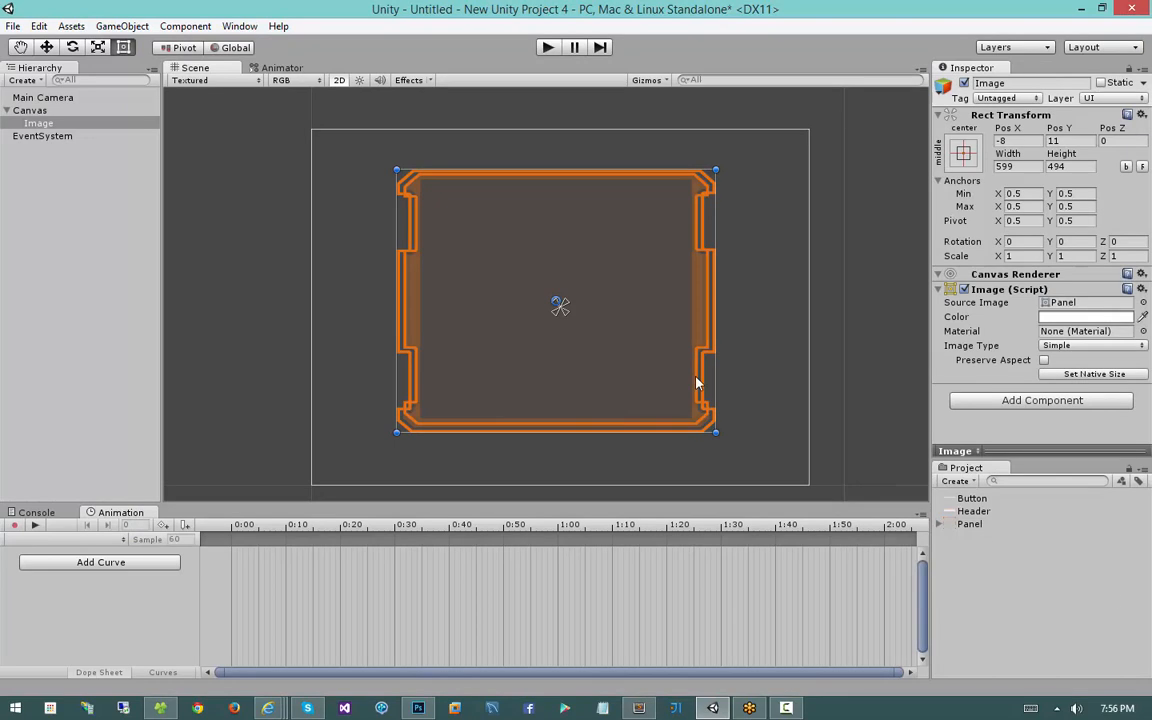
{"action": "left_click_drag", "start_coordinate": [715, 337], "coordinate": [764, 321]}
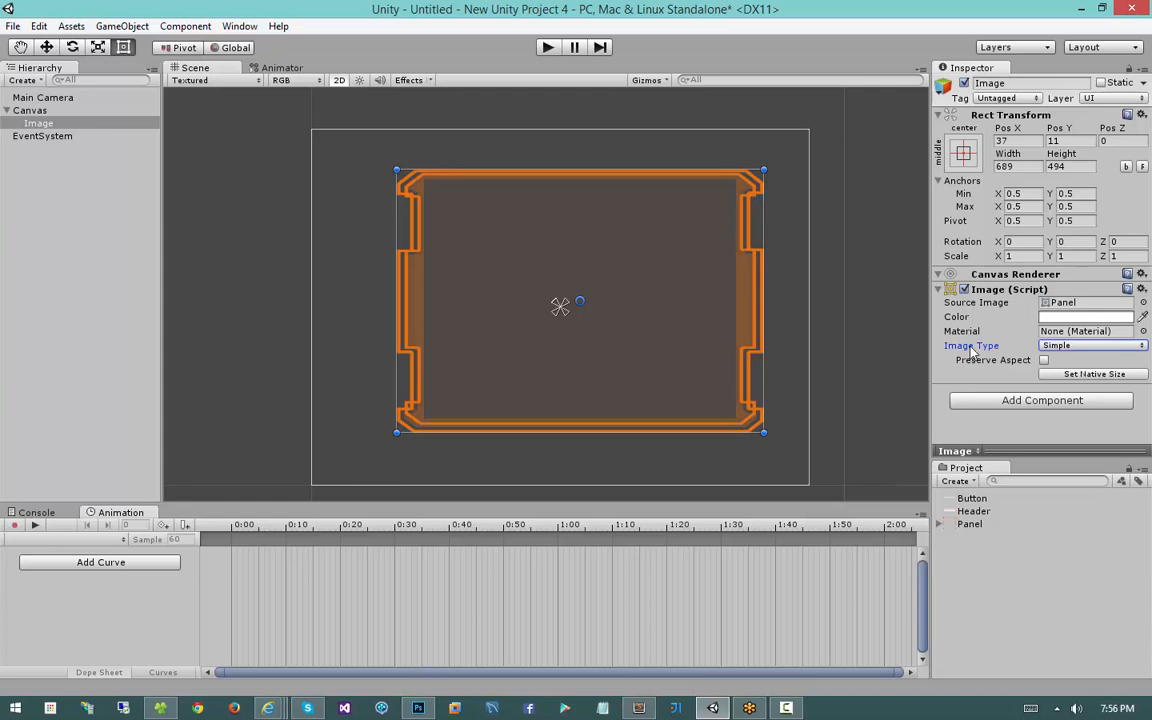
{"action": "left_click", "coordinate": [1090, 345]}
{"action": "left_click", "coordinate": [1078, 381]}
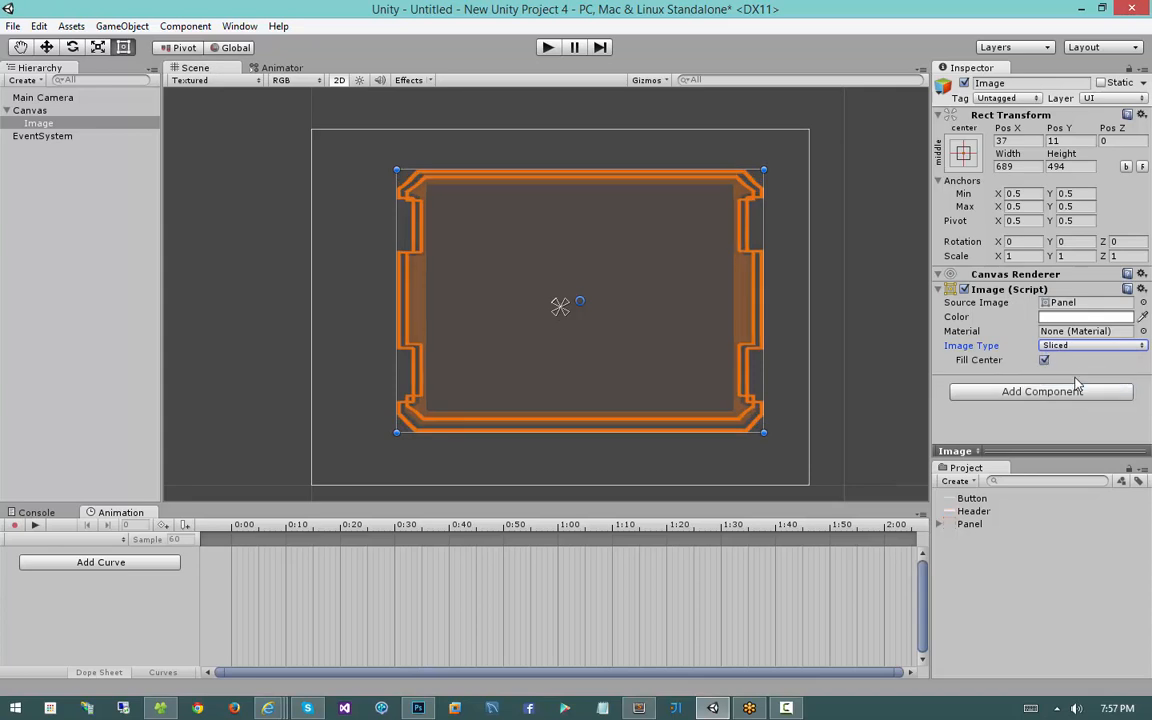
Test resizing the sliced Image, first to about 742 by 473 and finally to about 506 by 568
{"action": "left_click_drag", "start_coordinate": [768, 288], "coordinate": [791, 279]}
{"action": "left_click_drag", "start_coordinate": [605, 170], "coordinate": [631, 181]}
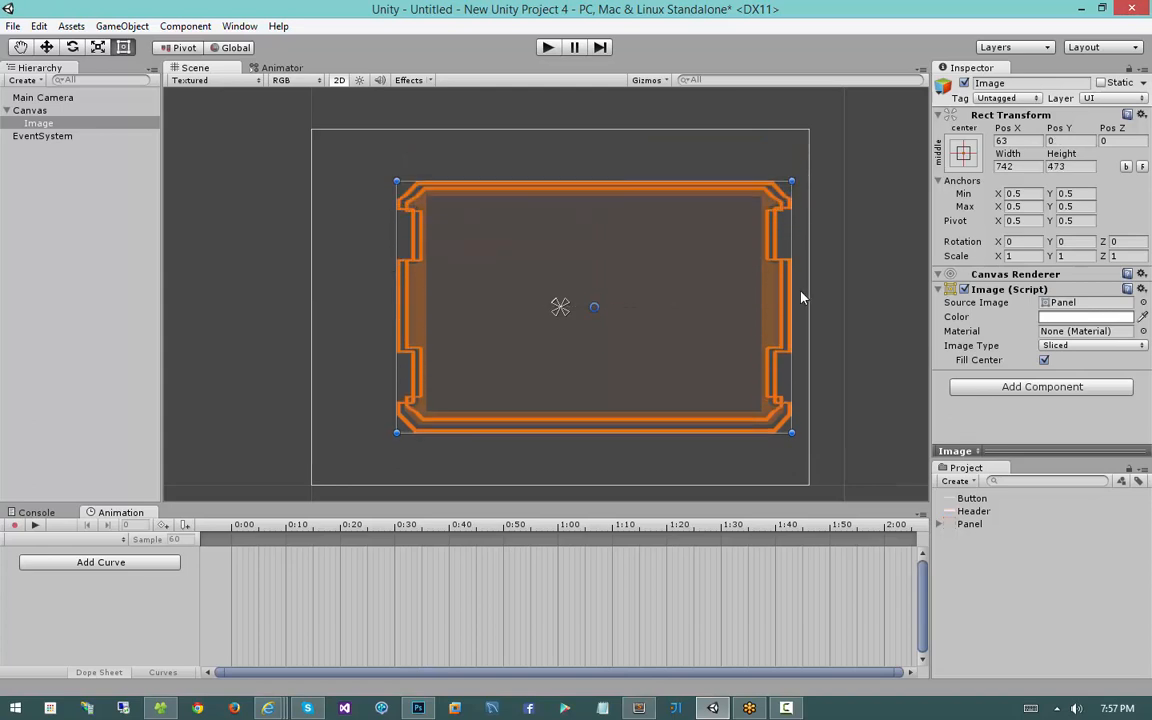
{"action": "left_click_drag", "start_coordinate": [800, 292], "coordinate": [761, 288]}
{"action": "left_click_drag", "start_coordinate": [545, 188], "coordinate": [531, 152]}
{"action": "left_click_drag", "start_coordinate": [757, 433], "coordinate": [665, 464]}
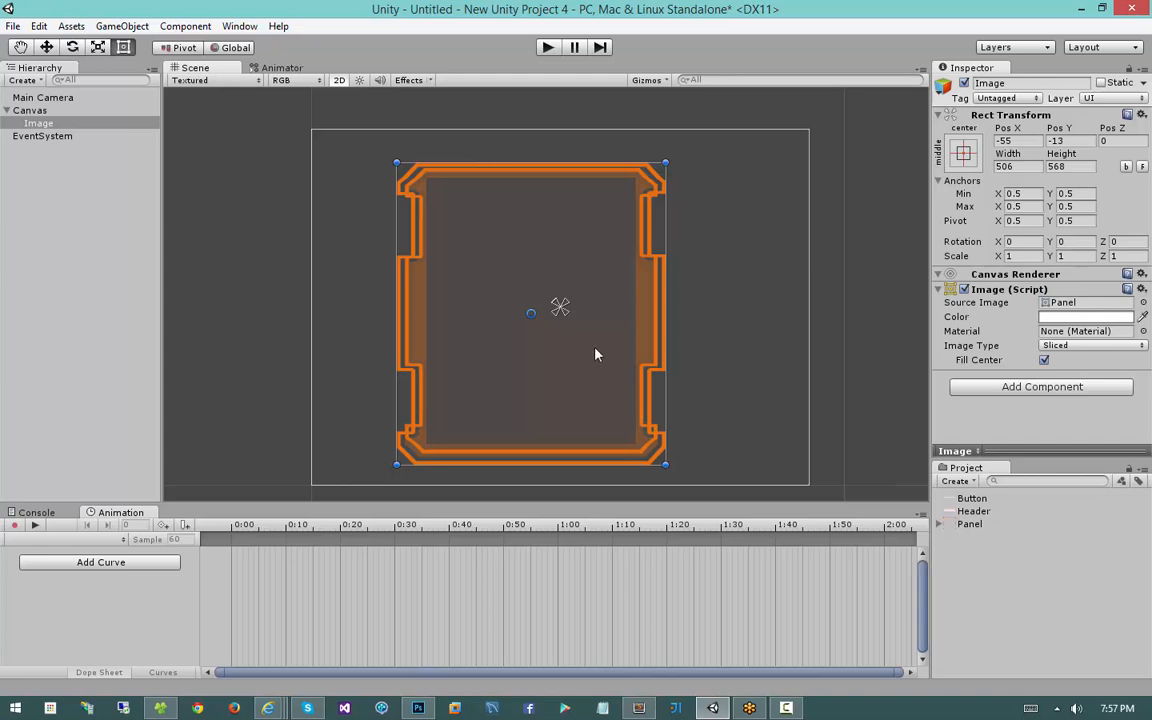
Shrink the sliced Image and place it in the upper-left part of the Canvas
{"action": "left_click_drag", "start_coordinate": [597, 352], "coordinate": [621, 346]}
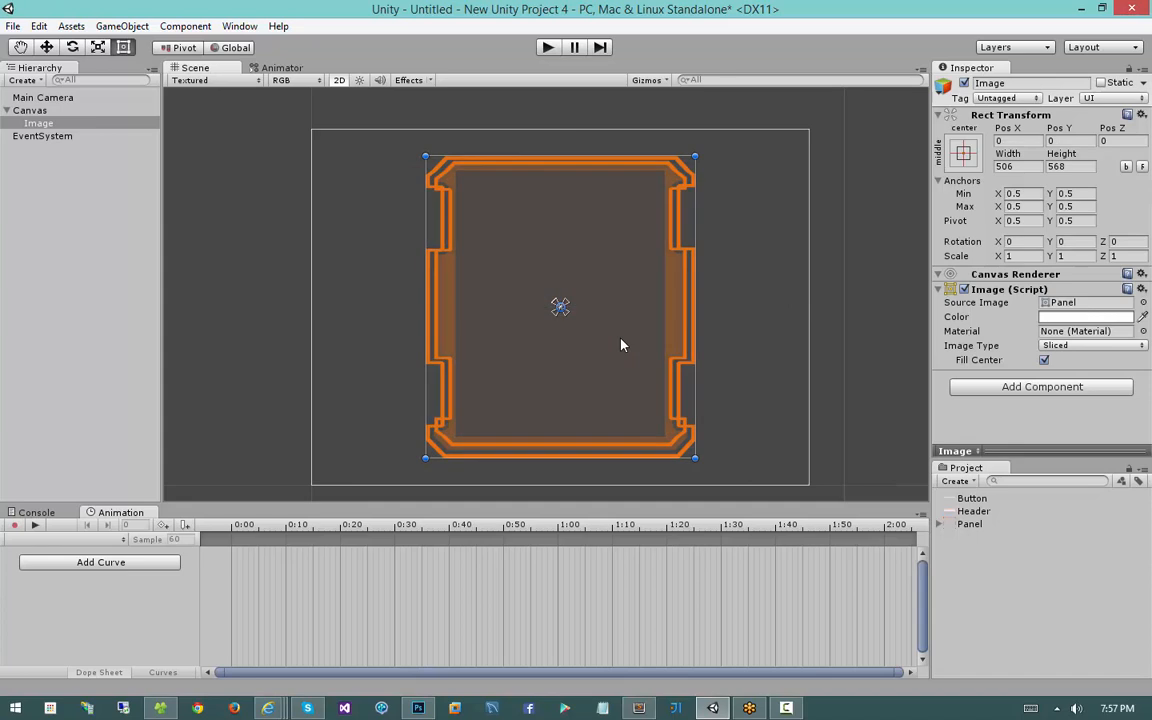
{"action": "left_click_drag", "start_coordinate": [621, 338], "coordinate": [613, 337]}
{"action": "mouse_move", "coordinate": [566, 220]}
{"action": "left_mouse_down"}
{"action": "mouse_move", "coordinate": [526, 212]}
{"action": "mouse_move", "coordinate": [569, 224]}
{"action": "left_mouse_up"}
{"action": "left_click_drag", "start_coordinate": [695, 457], "coordinate": [609, 373]}
{"action": "left_click_drag", "start_coordinate": [576, 267], "coordinate": [471, 281]}
Create an empty child object under the Canvas, about 225 by 246, in the free area beside the Image
{"action": "right_click", "coordinate": [52, 112]}
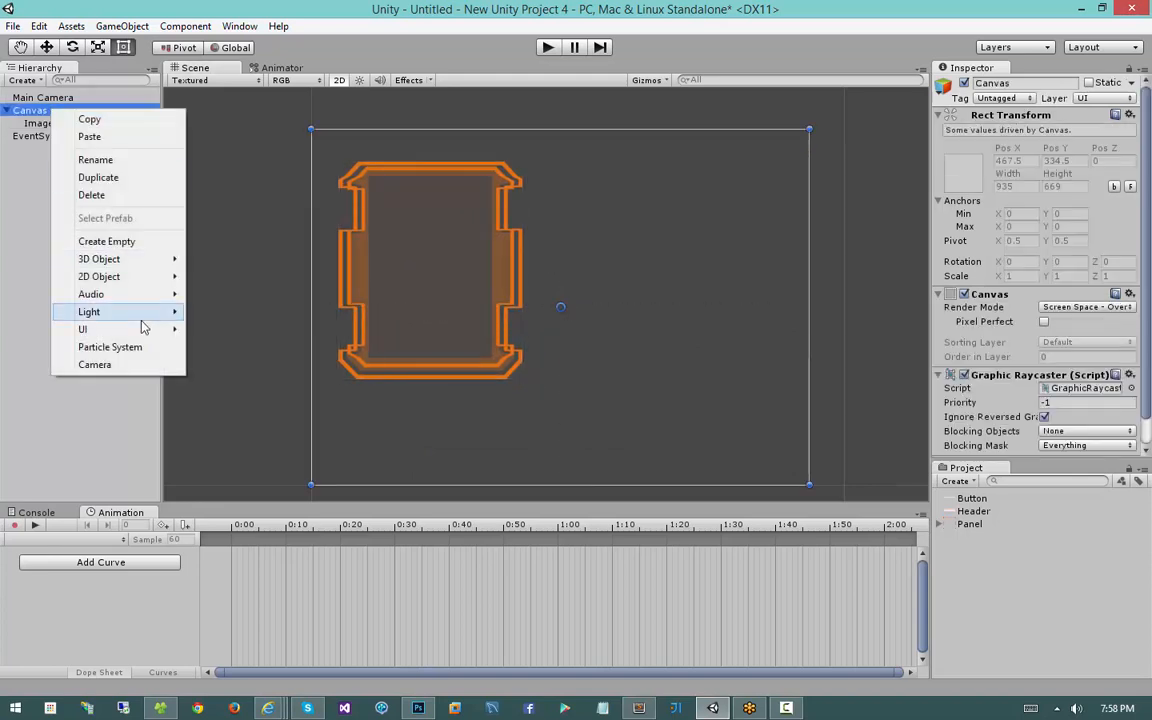
{"action": "left_click", "coordinate": [120, 242]}
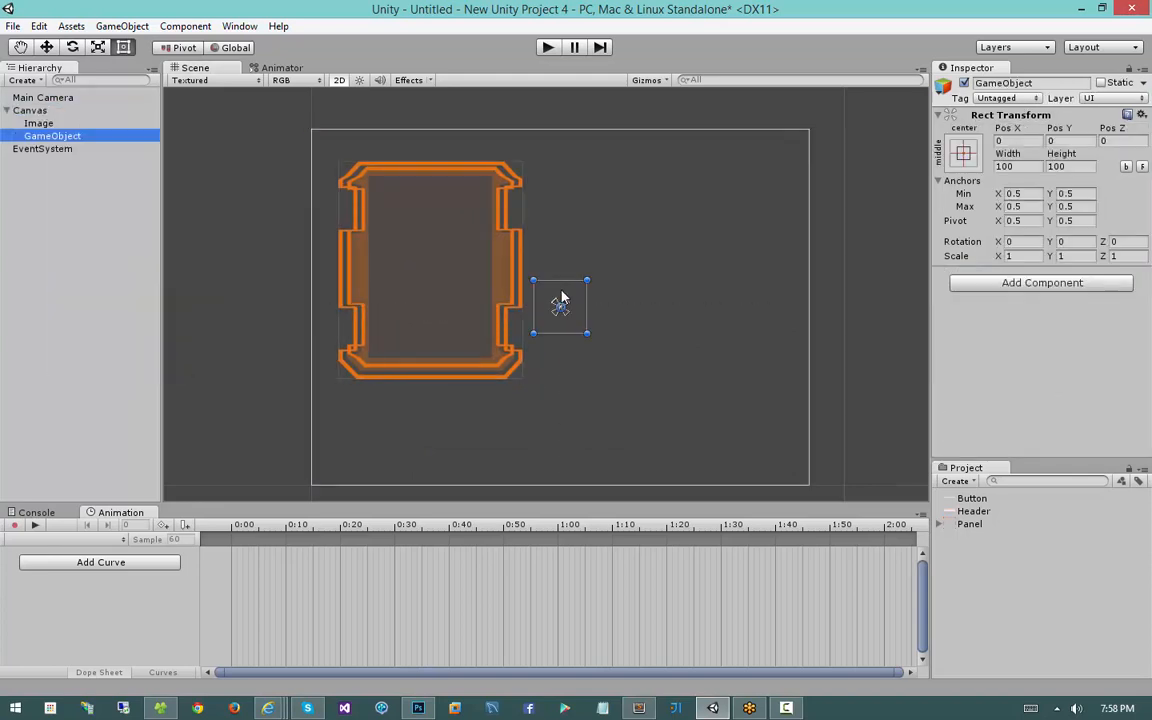
{"action": "left_click_drag", "start_coordinate": [555, 306], "coordinate": [706, 330]}
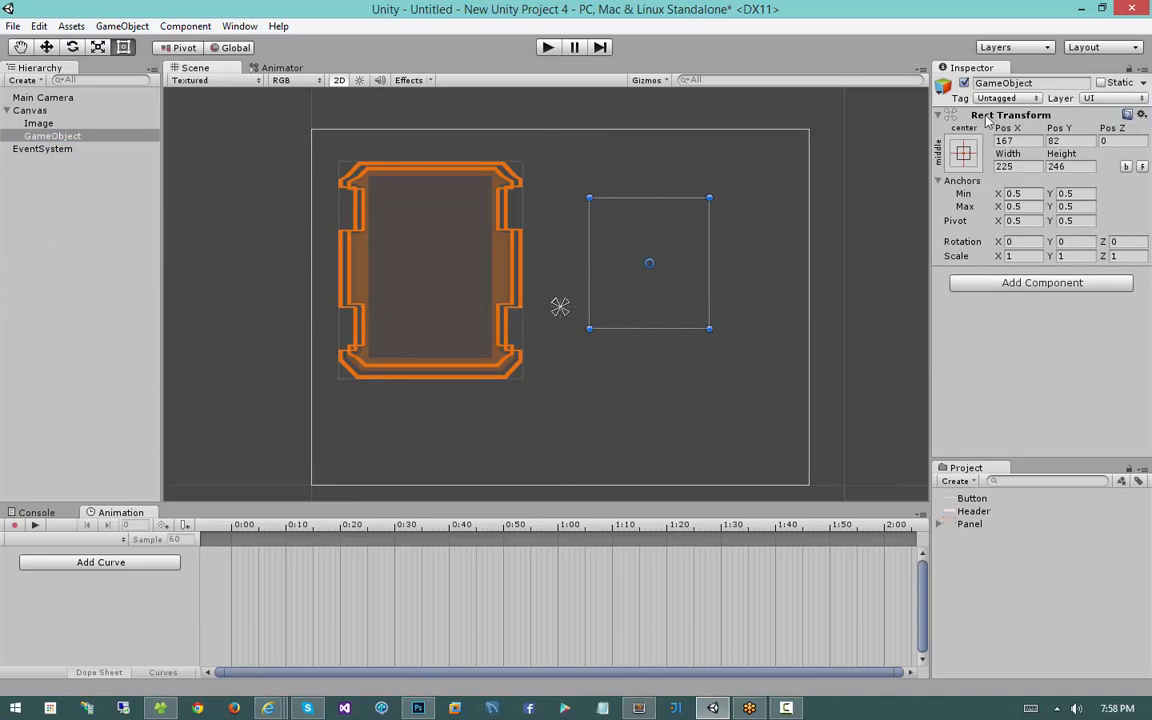
Add a Canvas Renderer and an Image component to the new empty GameObject
{"action": "left_click", "coordinate": [1040, 284]}
{"action": "type", "text": "canvas ren"}
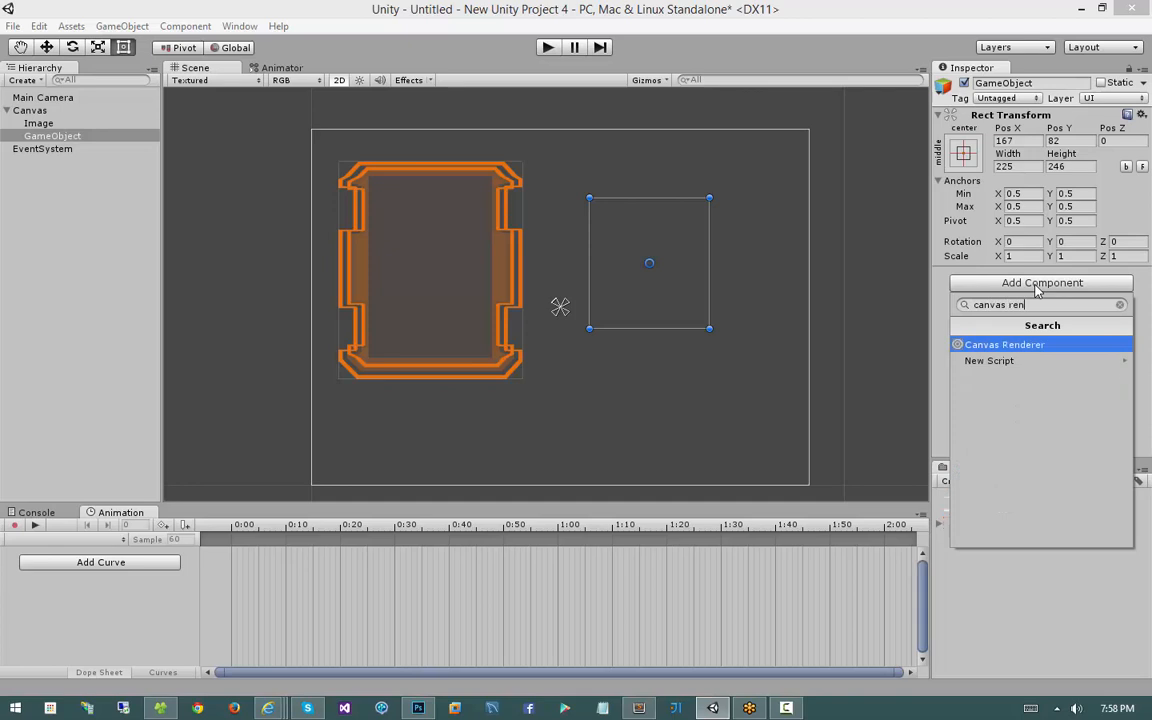
{"action": "key", "text": "Return"}
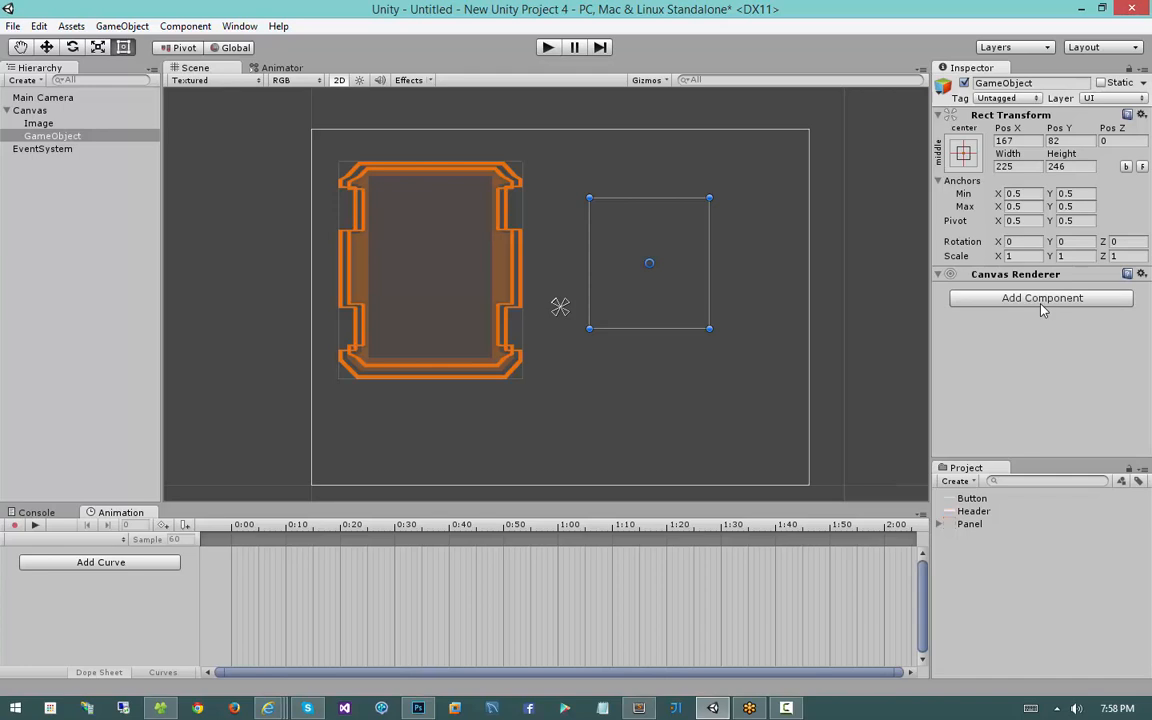
{"action": "left_click", "coordinate": [1031, 299]}
{"action": "type", "text": "image"}
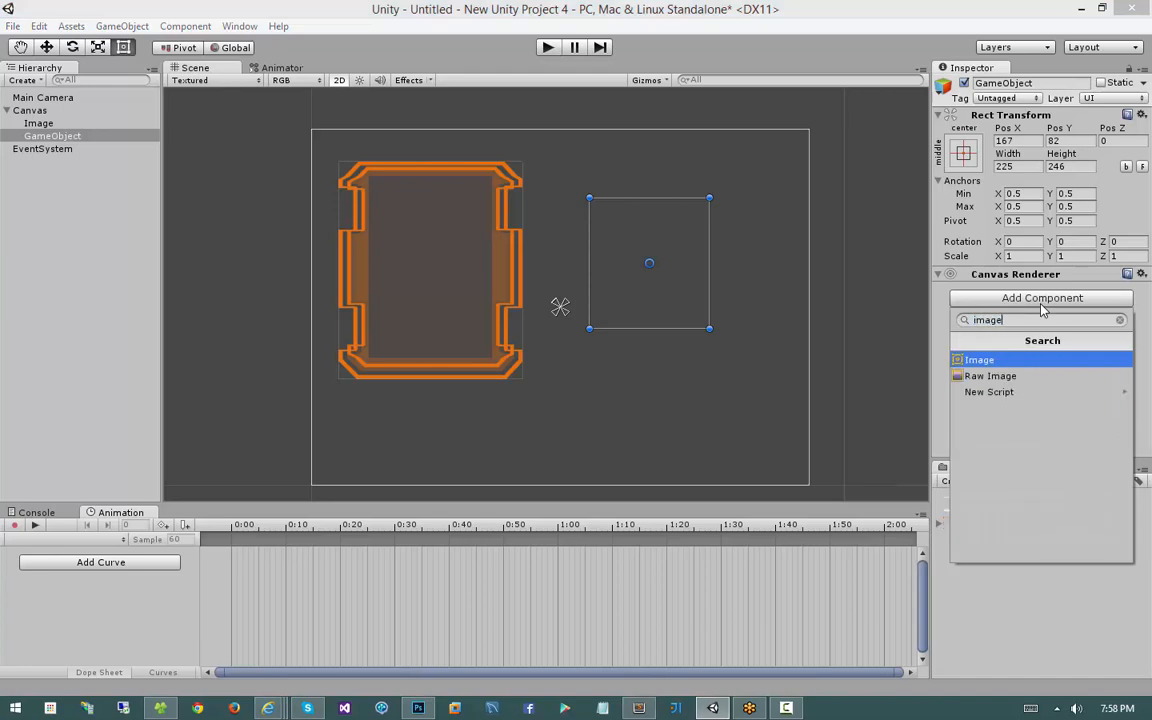
{"action": "key", "text": "Return"}
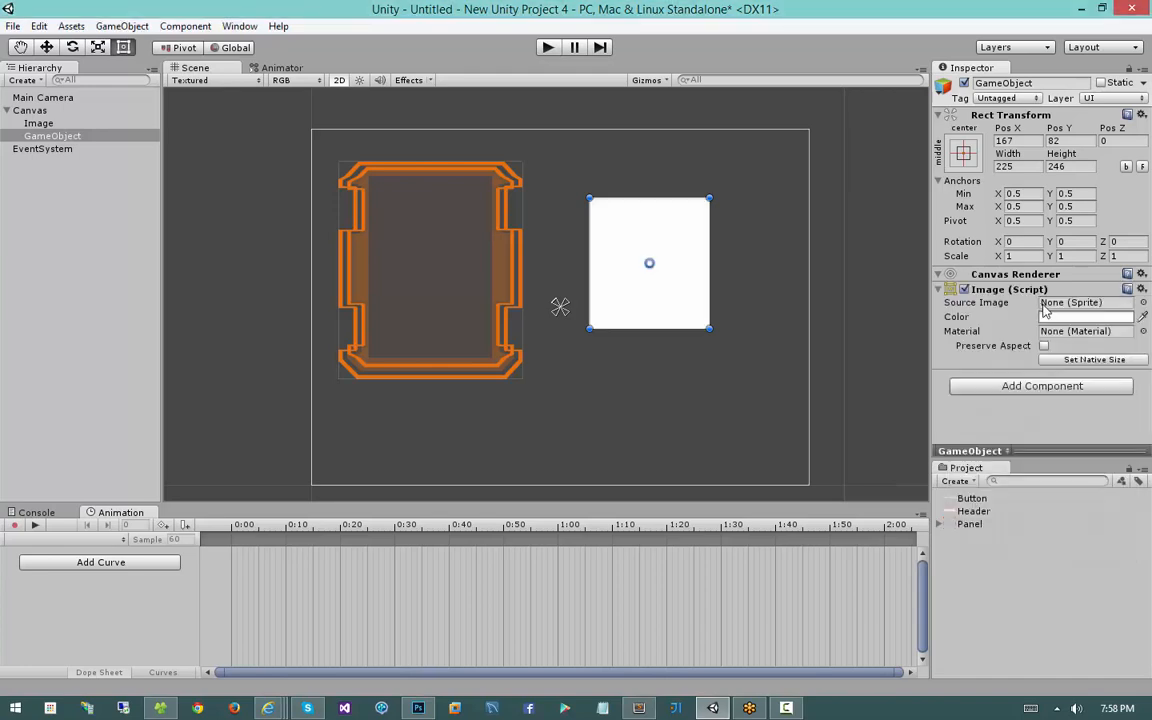
Assign the Panel sprite as the new GameObject's source image and enlarge it to about 393 by 383 beside the first panel
{"action": "left_click", "coordinate": [1142, 302]}
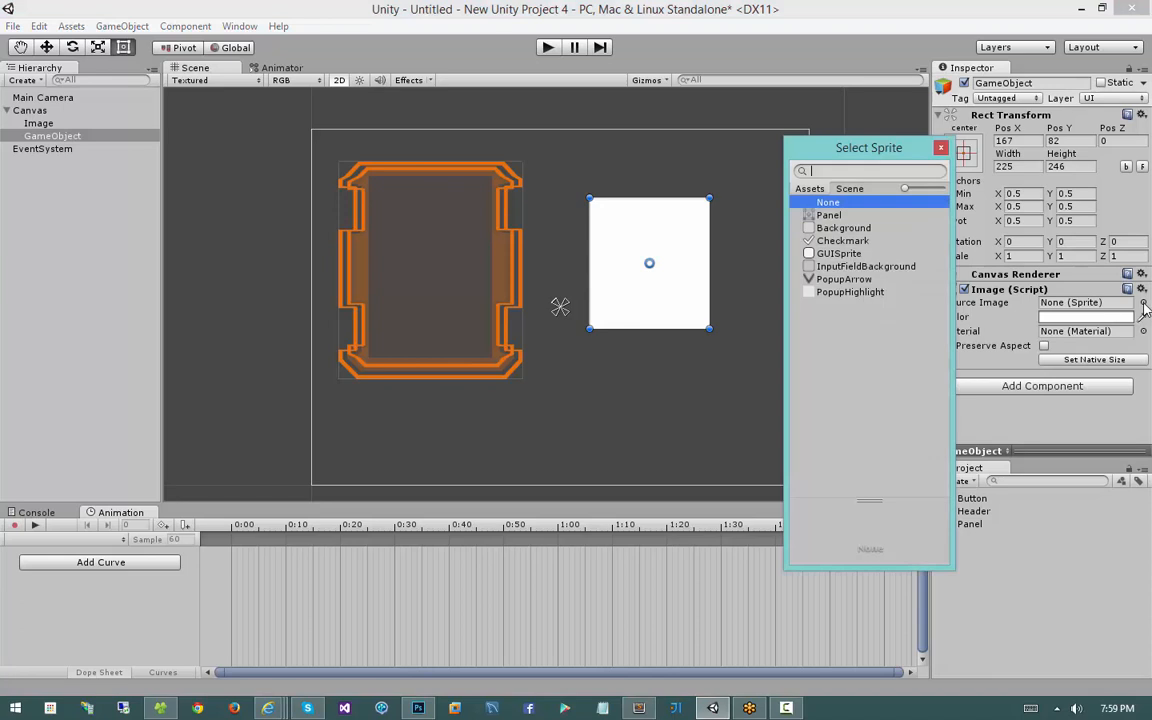
{"action": "double_click", "coordinate": [829, 215]}
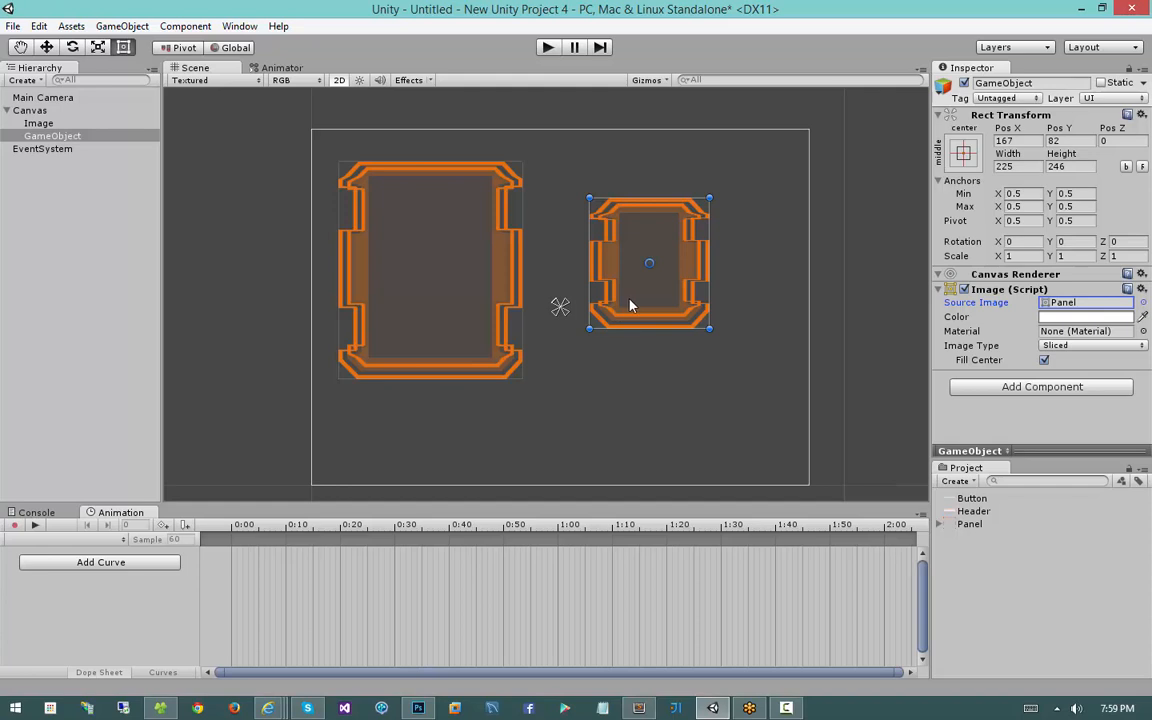
{"action": "left_click_drag", "start_coordinate": [630, 303], "coordinate": [610, 288]}
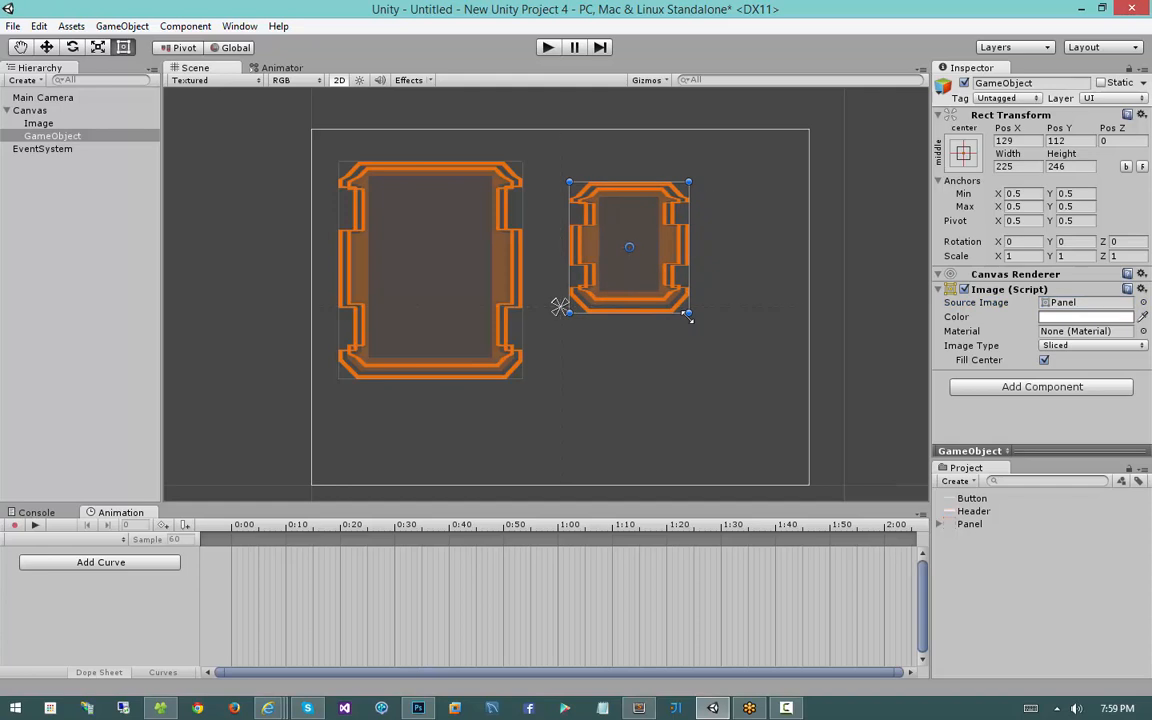
{"action": "left_click_drag", "start_coordinate": [688, 316], "coordinate": [778, 385]}
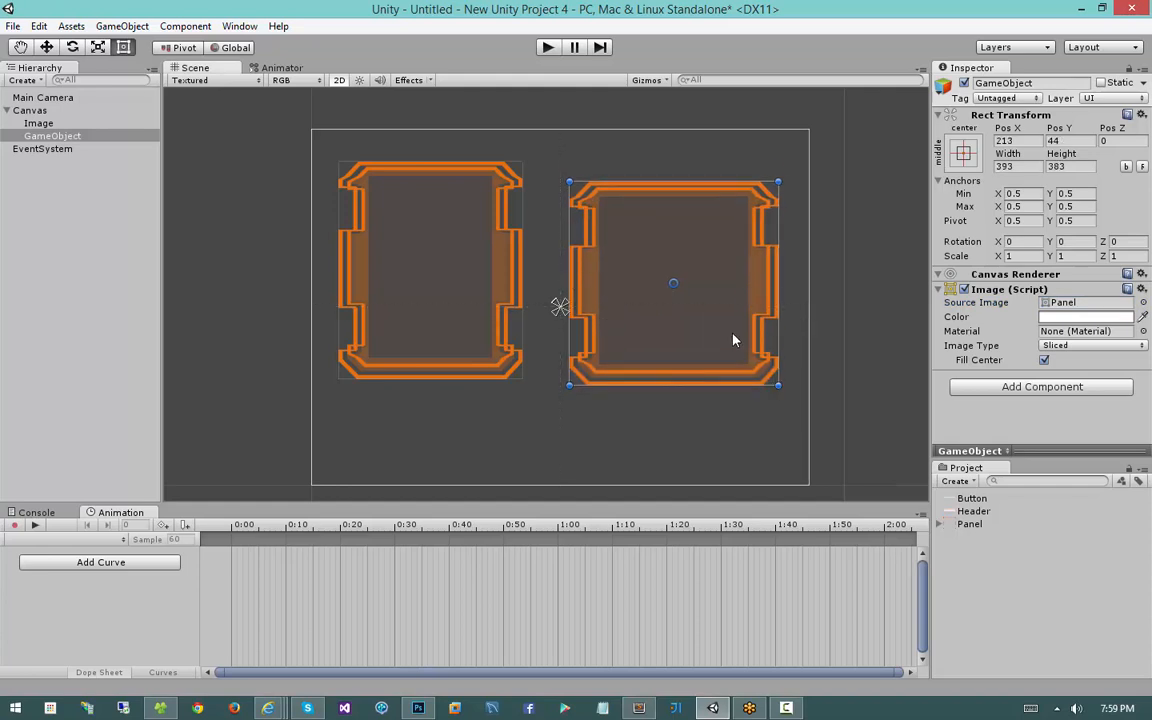
{"action": "left_click_drag", "start_coordinate": [733, 341], "coordinate": [737, 334]}
{"action": "key", "text": "ctrl+s"}
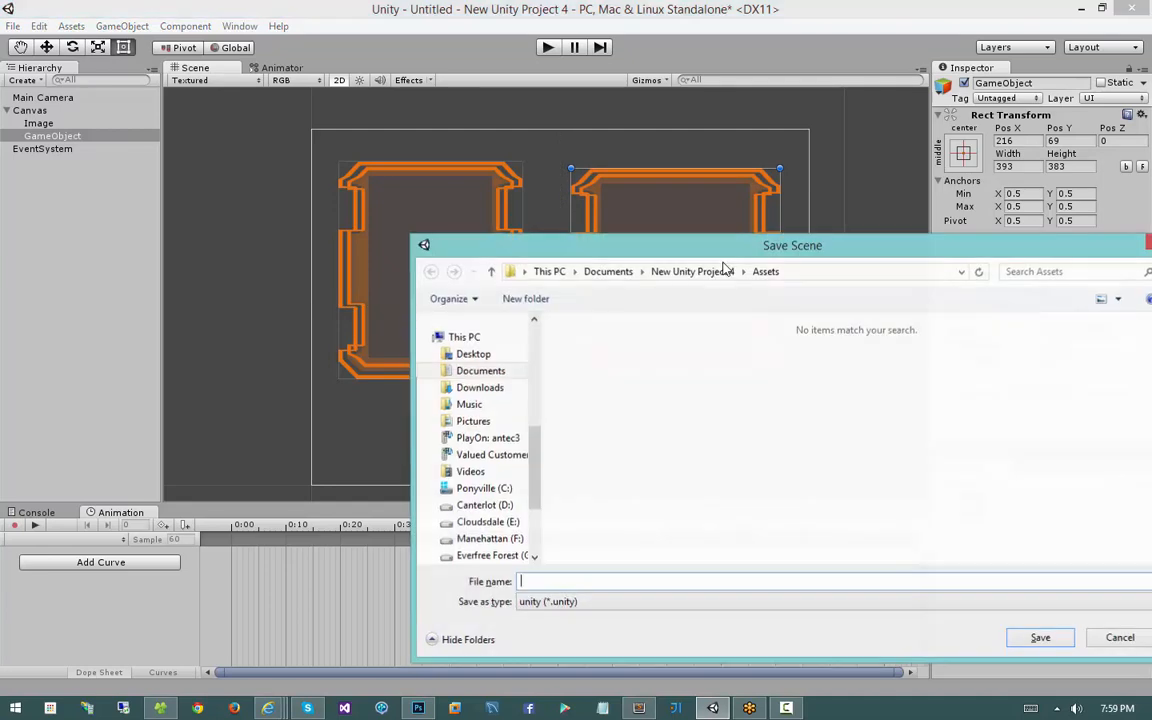
{"action": "key", "text": "Escape"}
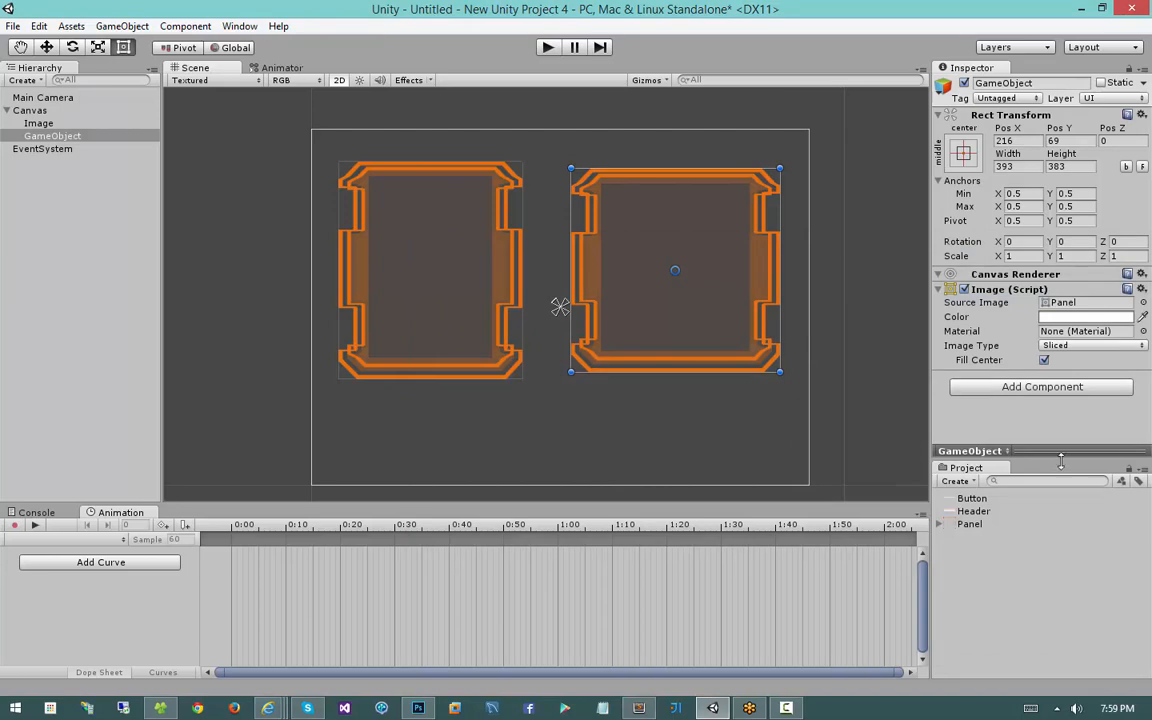
Set the Header asset's Texture Type to Sprite (2D and UI) and open it in the Sprite Editor
{"action": "left_click", "coordinate": [965, 512]}
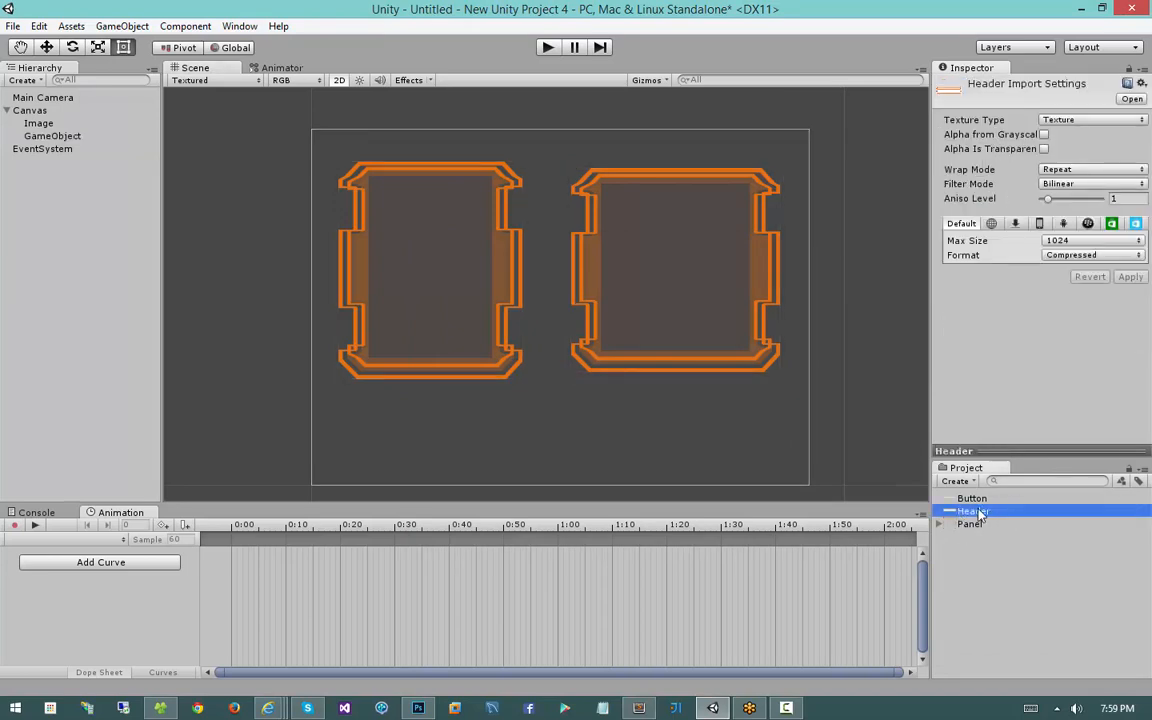
{"action": "left_click", "coordinate": [1073, 120]}
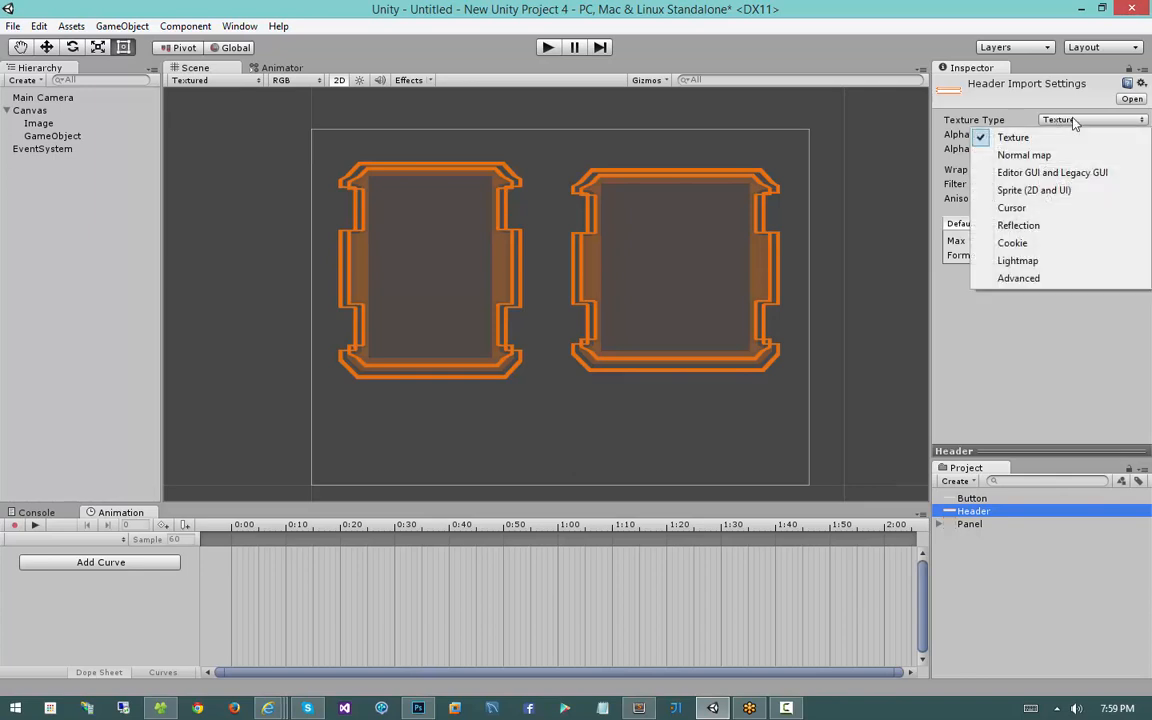
{"action": "left_click", "coordinate": [1067, 189]}
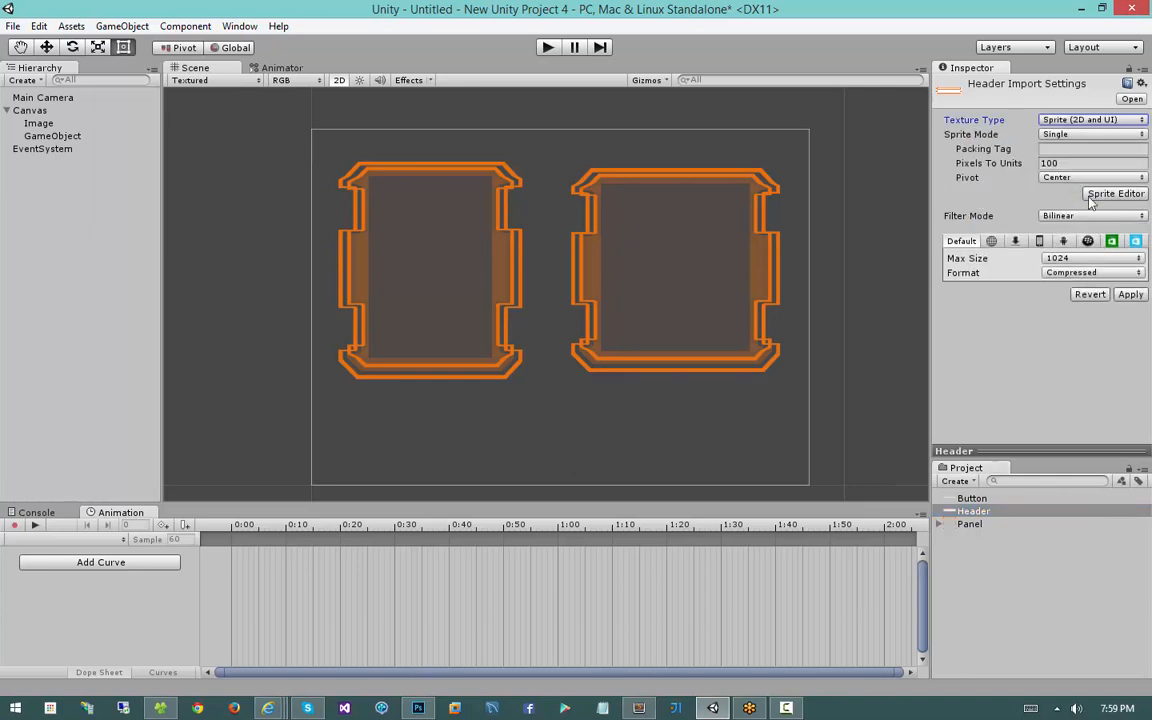
{"action": "left_click", "coordinate": [1097, 194]}
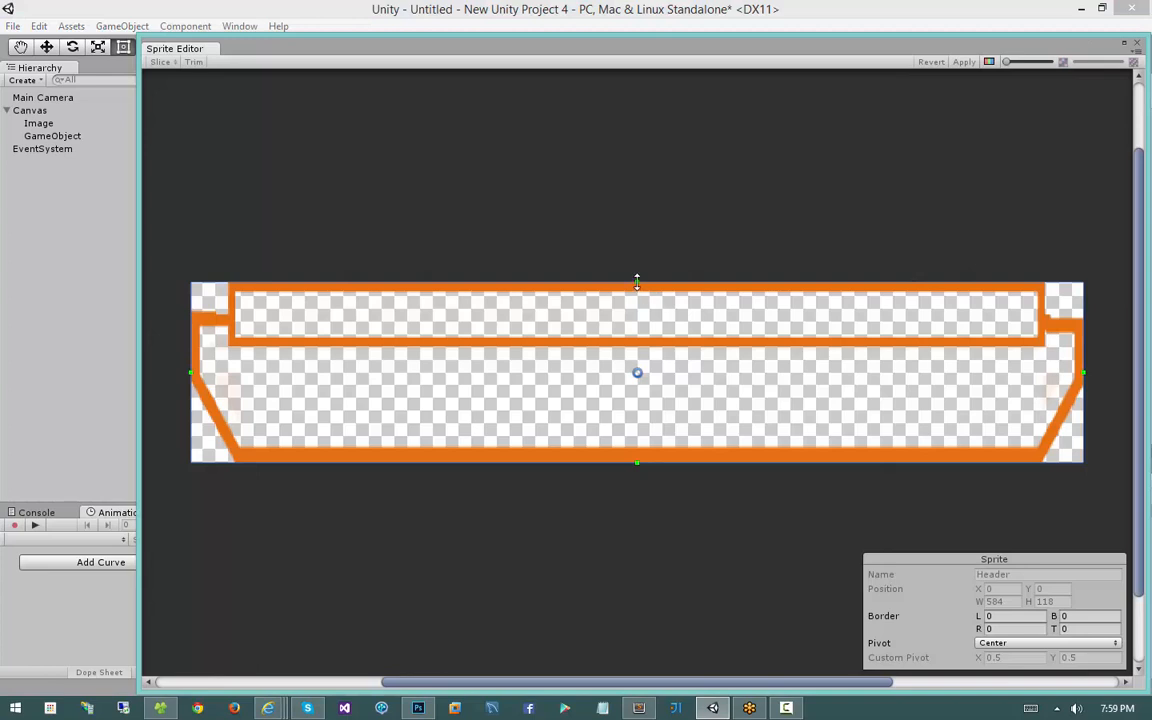
Set the Header sprite's borders to left 32, right 30, top 43 and bottom 11, apply them and close the Sprite Editor
{"action": "left_click_drag", "start_coordinate": [637, 281], "coordinate": [634, 348]}
{"action": "left_click_drag", "start_coordinate": [1082, 405], "coordinate": [1037, 403]}
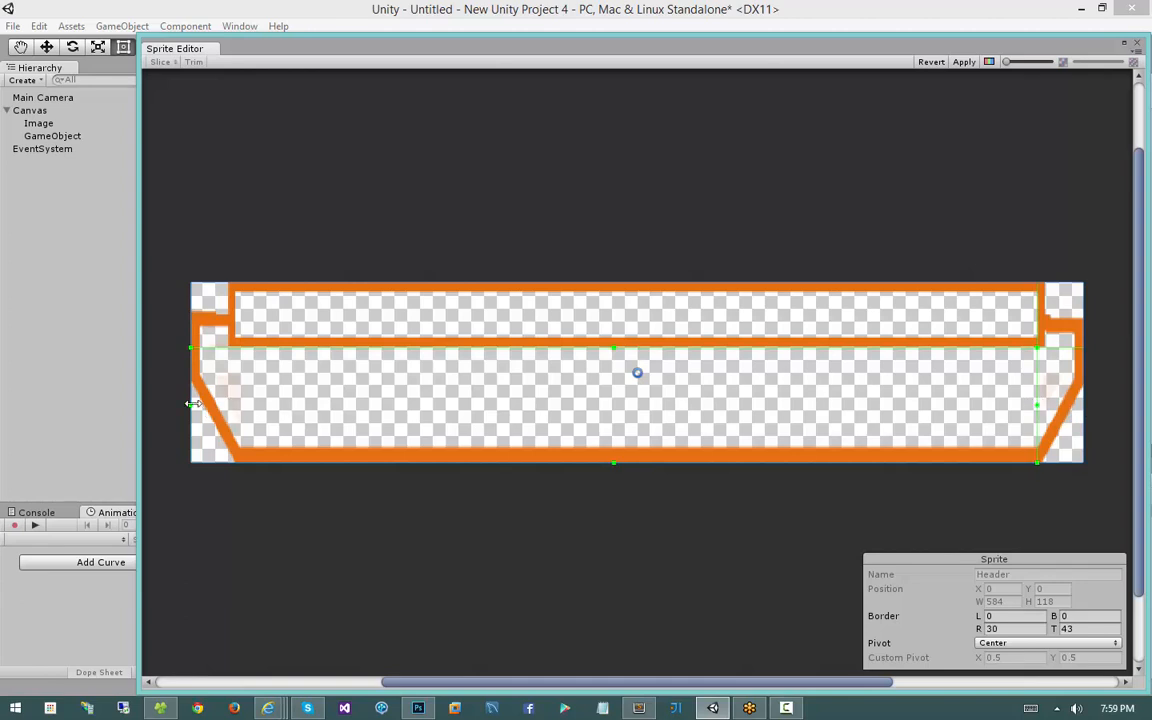
{"action": "left_click_drag", "start_coordinate": [191, 404], "coordinate": [240, 405]}
{"action": "left_click_drag", "start_coordinate": [638, 463], "coordinate": [641, 447]}
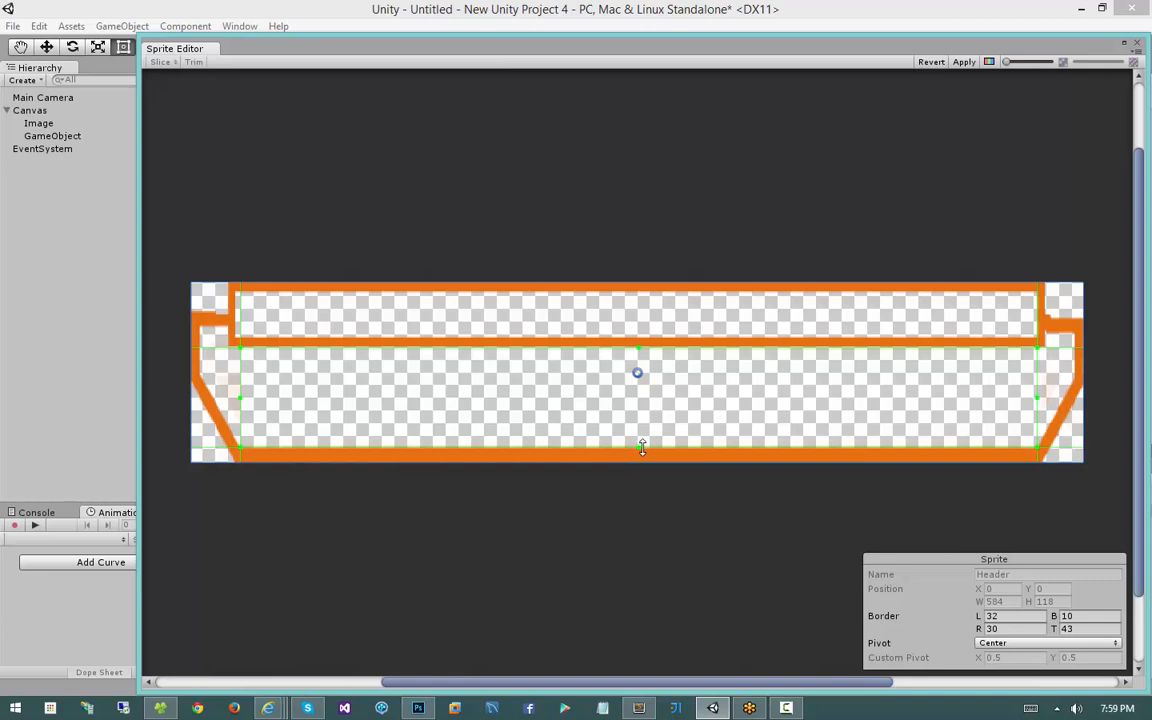
{"action": "left_click_drag", "start_coordinate": [642, 448], "coordinate": [642, 446]}
{"action": "scroll", "coordinate": [1090, 486], "scroll_direction": "up", "scroll_amount": 8}
{"action": "middle_click_drag", "start_coordinate": [1080, 491], "coordinate": [668, 332]}
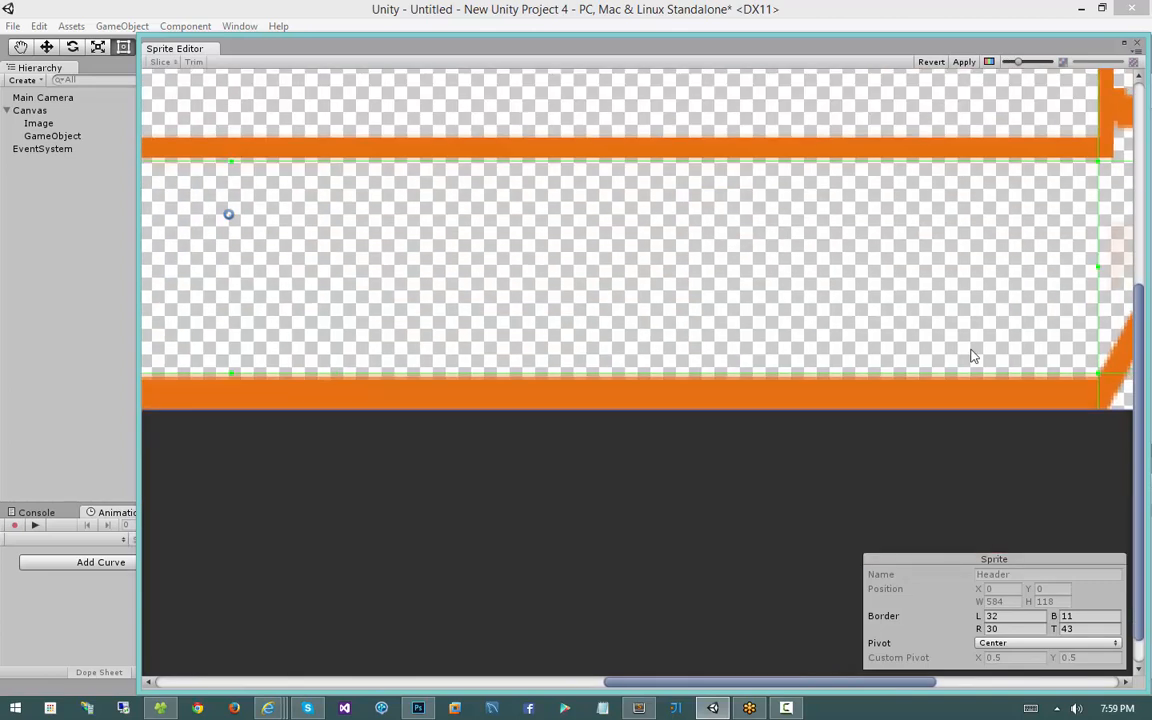
{"action": "scroll", "coordinate": [972, 355], "scroll_direction": "up", "scroll_amount": 6}
{"action": "scroll", "coordinate": [951, 365], "scroll_direction": "down", "scroll_amount": 10}
{"action": "scroll", "coordinate": [884, 330], "scroll_direction": "down", "scroll_amount": 3}
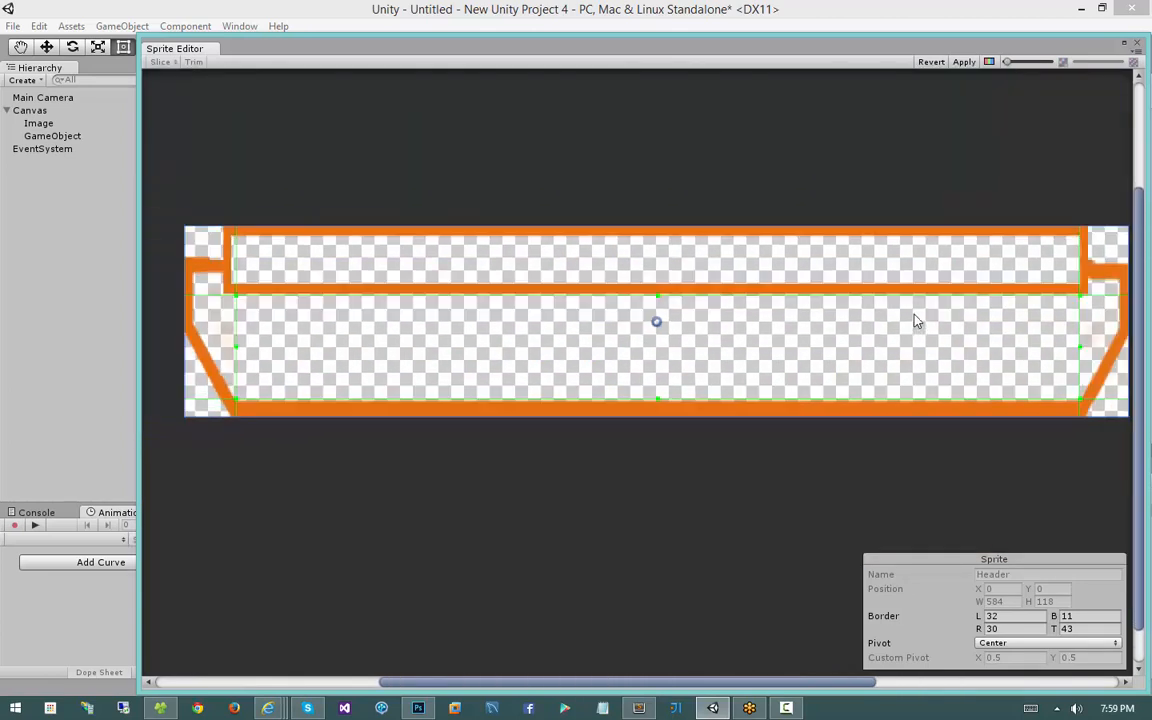
{"action": "left_click", "coordinate": [964, 63]}
{"action": "left_click", "coordinate": [1137, 46]}
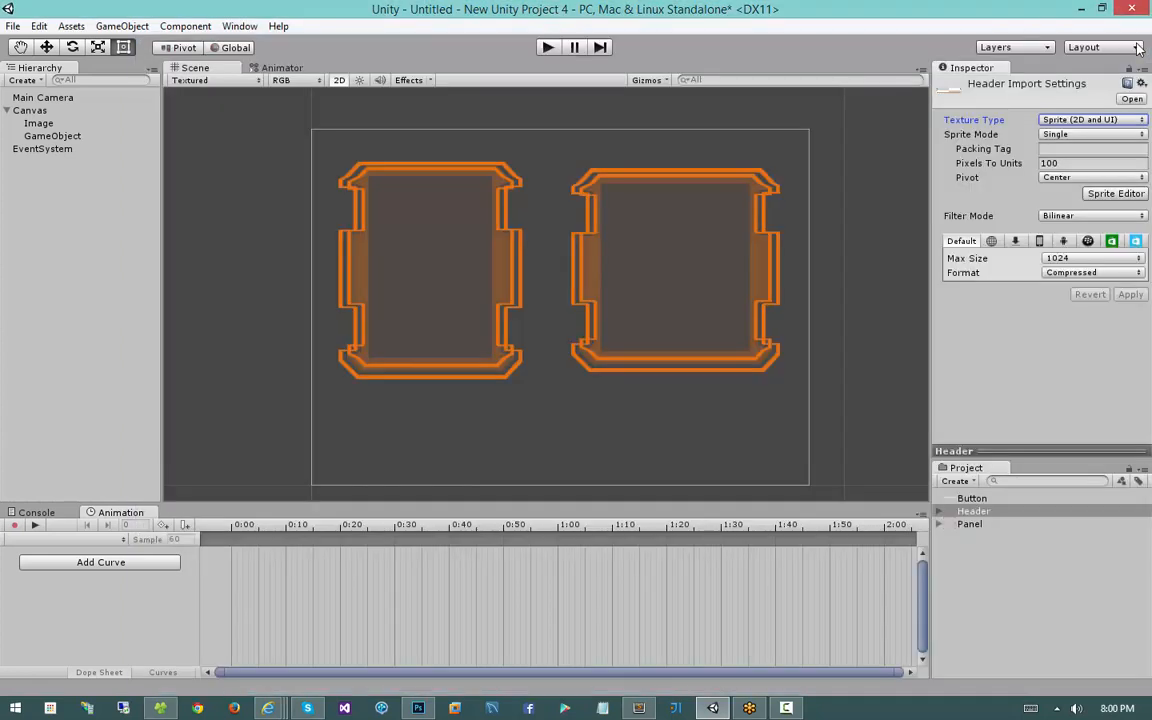
Set the Button asset's Texture Type to Sprite (2D and UI) and open it in the Sprite Editor
{"action": "left_click", "coordinate": [976, 501]}
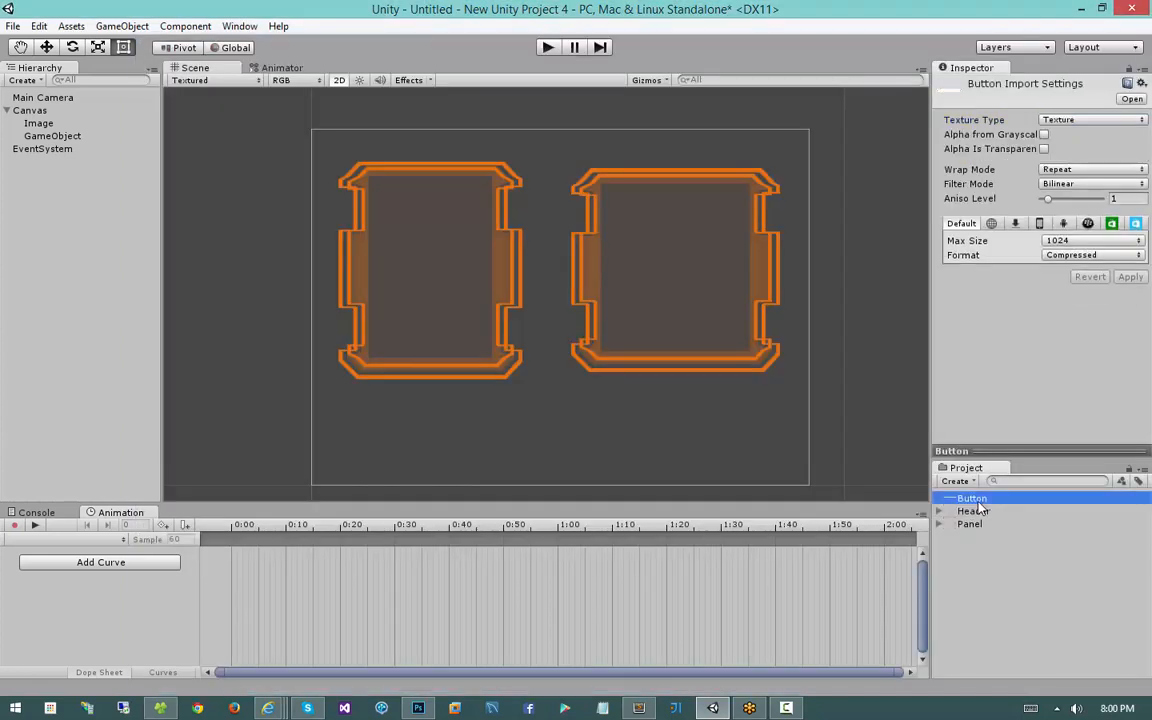
{"action": "left_click", "coordinate": [1078, 120]}
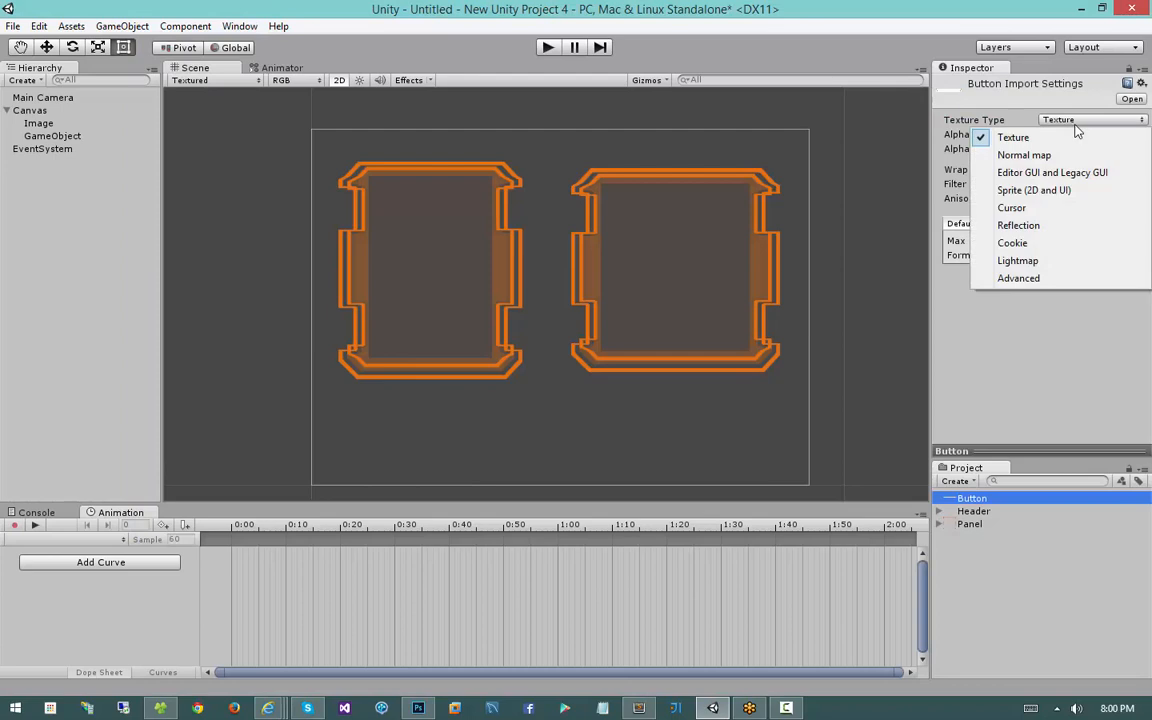
{"action": "left_click", "coordinate": [1068, 191]}
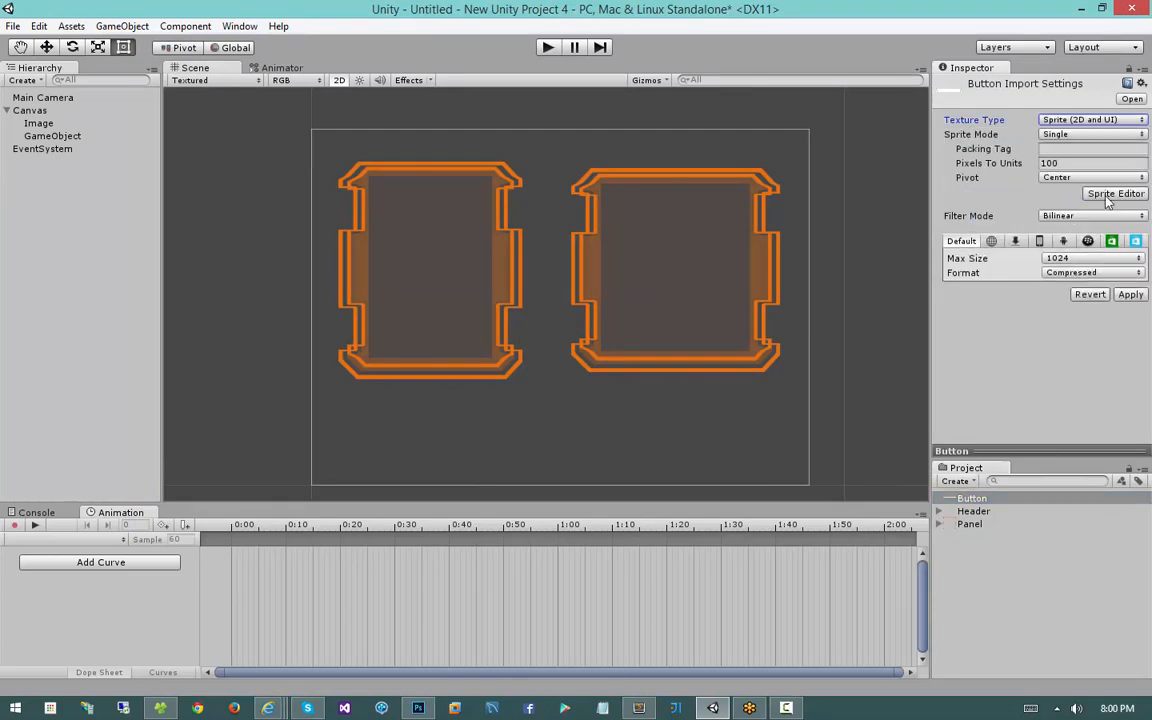
{"action": "left_click", "coordinate": [1107, 195]}
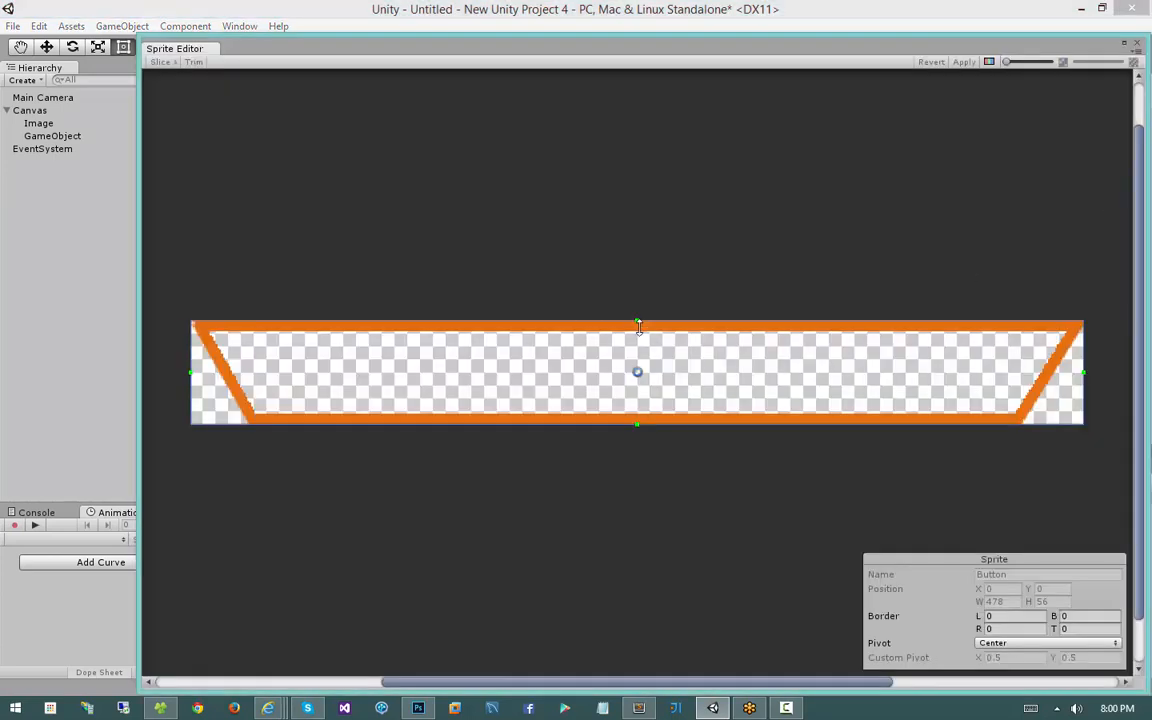
Set the Button sprite's borders to left 34, right 37, top 6 and bottom 6, apply them and close the Sprite Editor
{"action": "left_click_drag", "start_coordinate": [639, 326], "coordinate": [642, 330]}
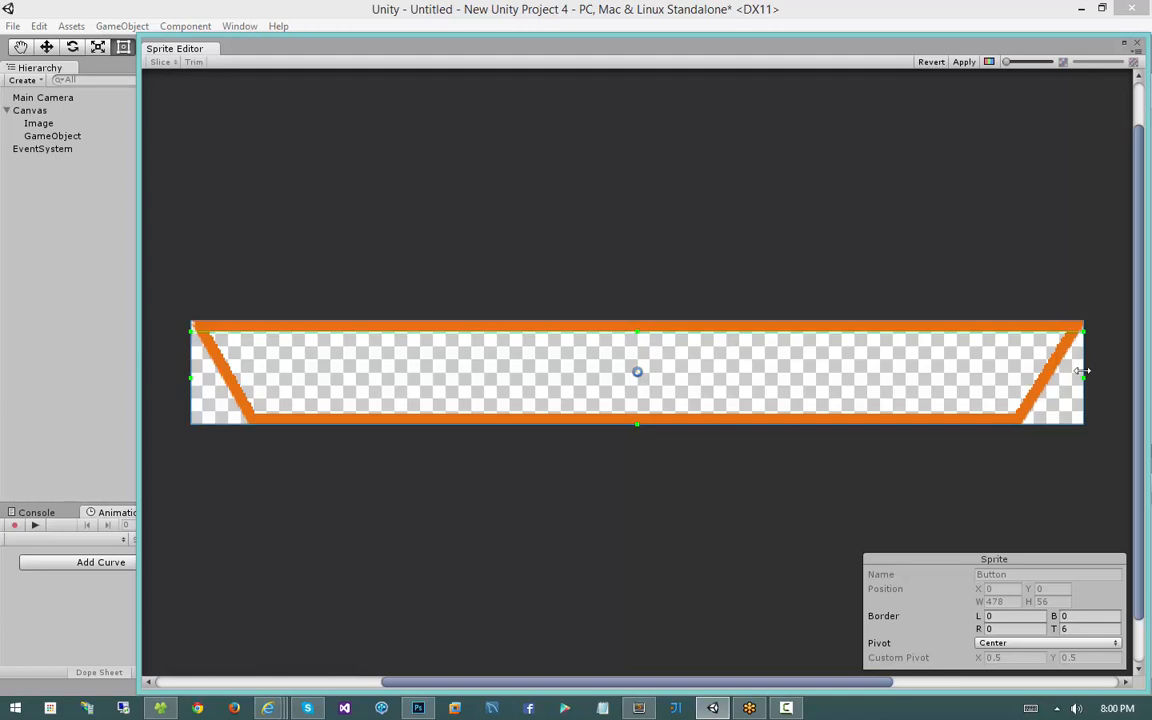
{"action": "left_click_drag", "start_coordinate": [1082, 371], "coordinate": [1014, 371]}
{"action": "left_click_drag", "start_coordinate": [190, 375], "coordinate": [255, 376]}
{"action": "left_click_drag", "start_coordinate": [468, 416], "coordinate": [470, 410]}
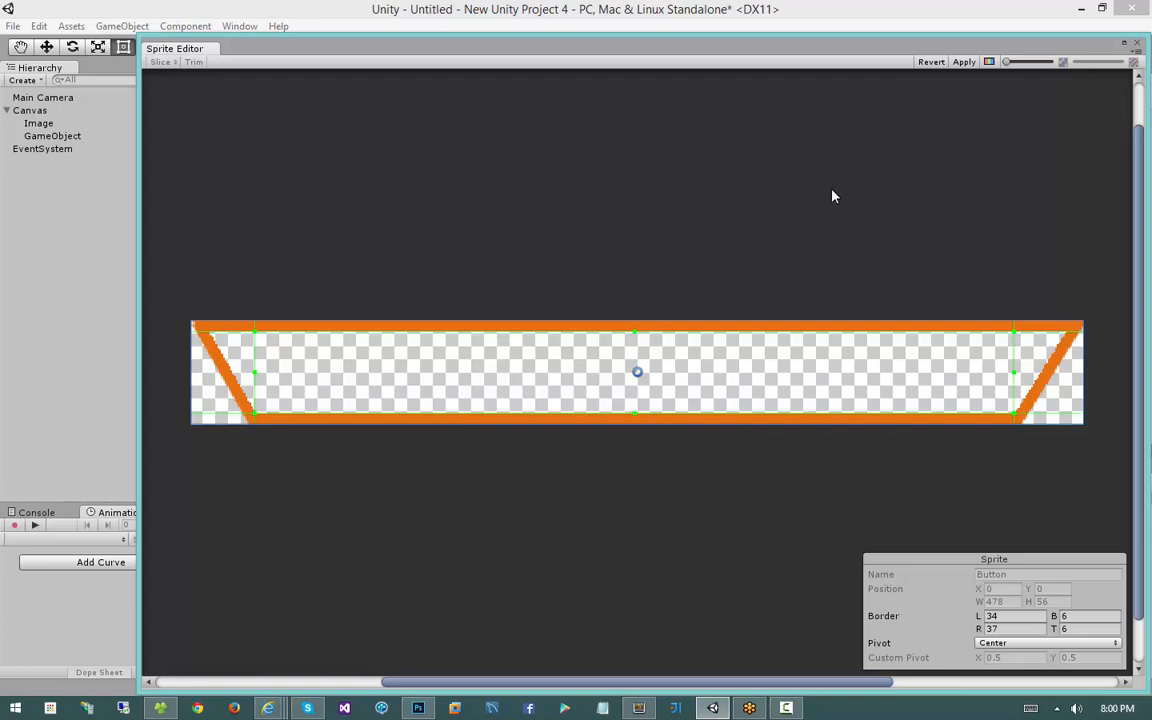
{"action": "left_click", "coordinate": [956, 66]}
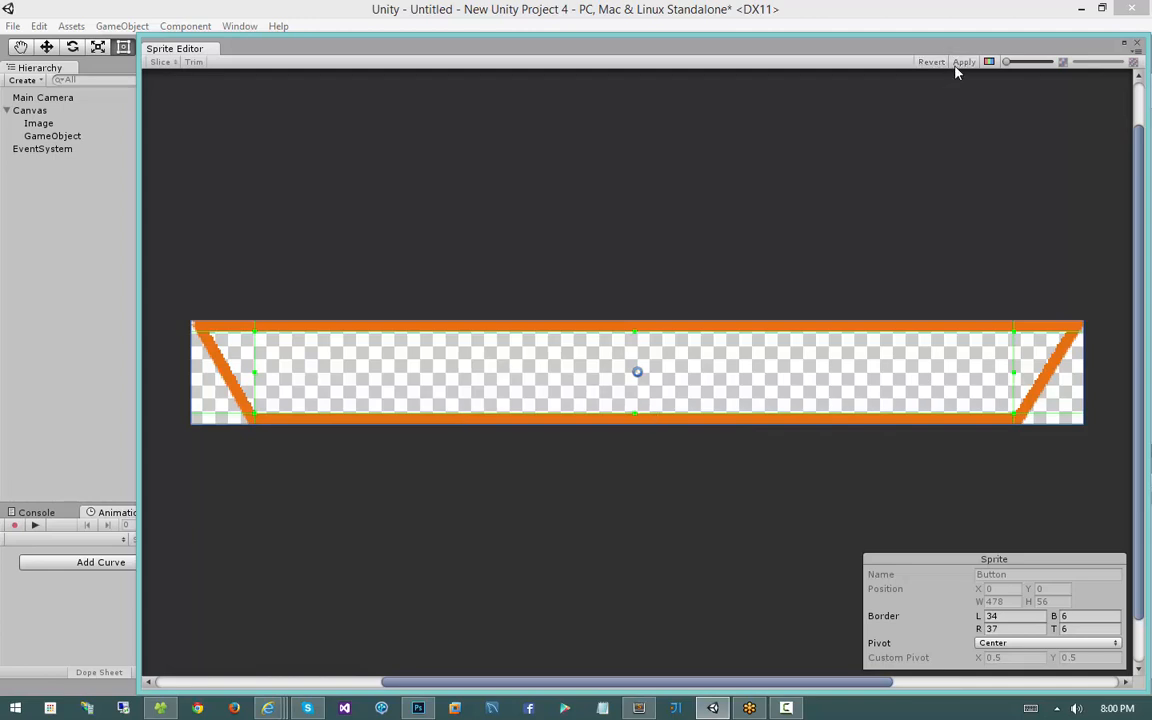
{"action": "left_click", "coordinate": [1136, 46]}
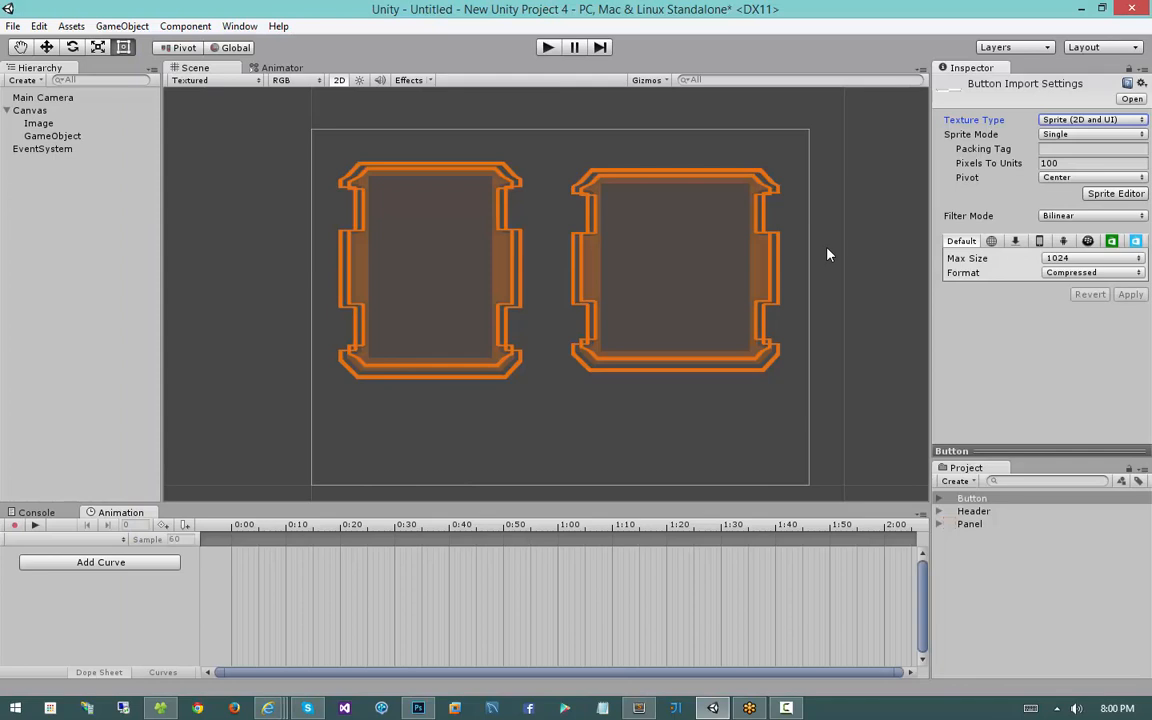
Assign the Header sprite as the second panel's source image and shrink it to a wide, low header shape
{"action": "left_click", "coordinate": [678, 176]}
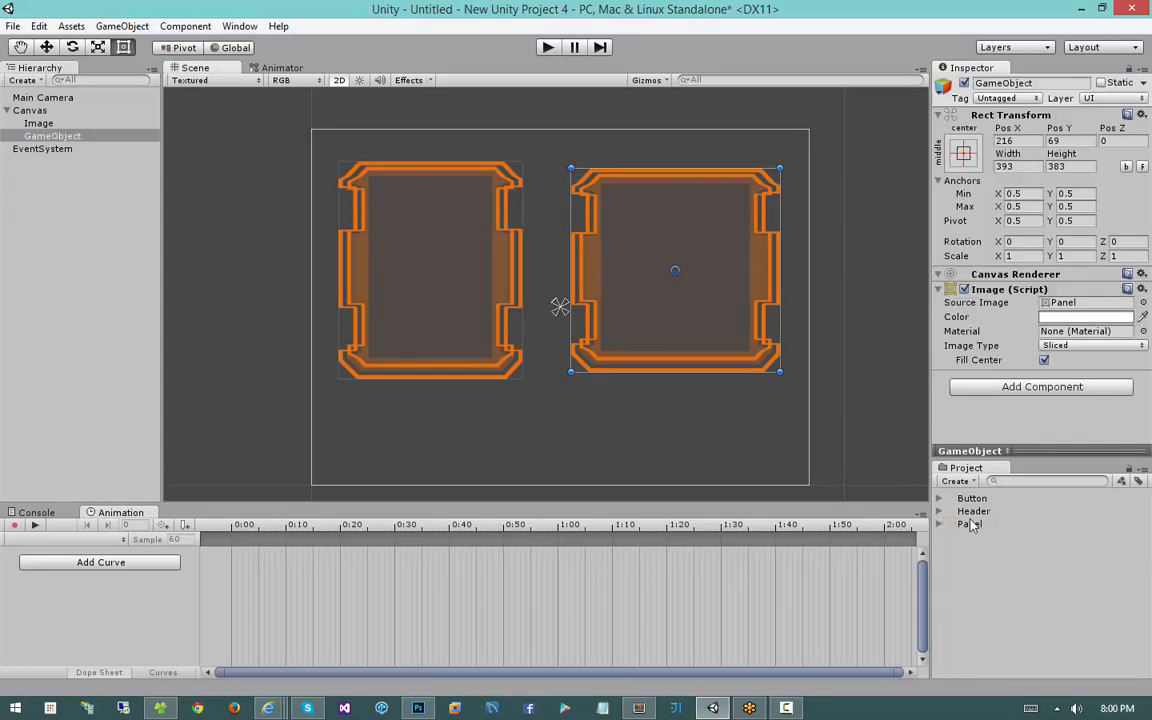
{"action": "left_click_drag", "start_coordinate": [973, 511], "coordinate": [1062, 303]}
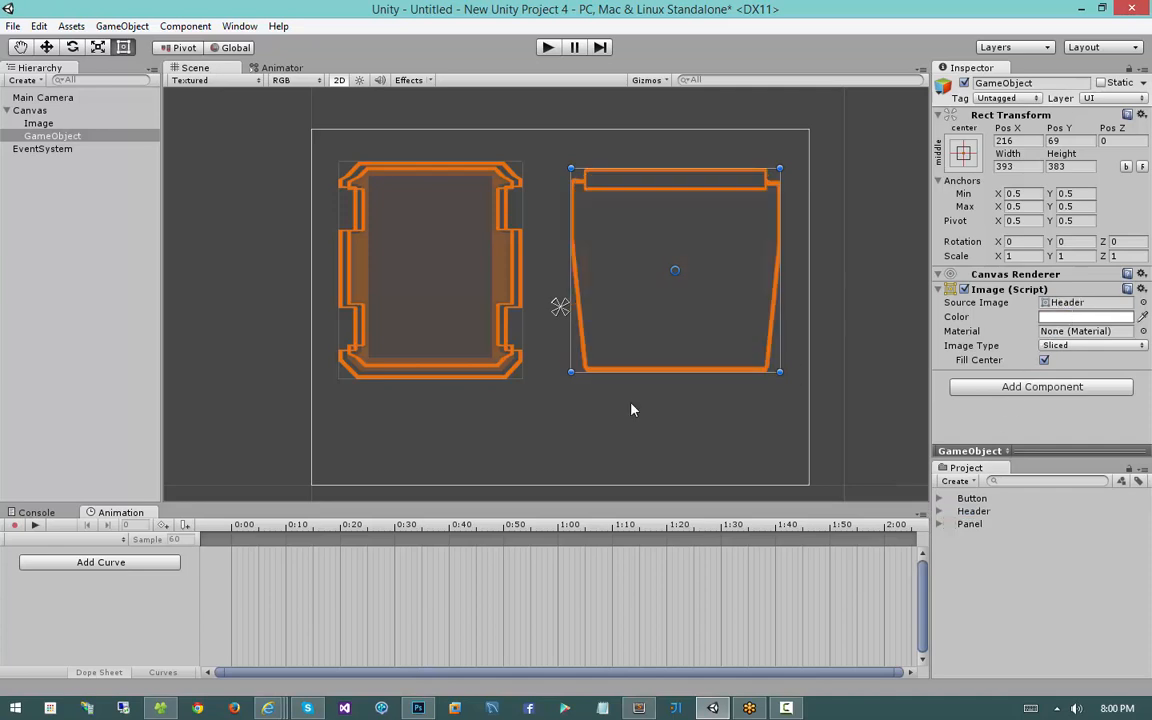
{"action": "left_click_drag", "start_coordinate": [780, 371], "coordinate": [724, 226]}
Enlarge the Panel image to about 436 by 571 and fit the header, about 291 by 117, inside its upper part
{"action": "left_click", "coordinate": [463, 232]}
{"action": "left_click_drag", "start_coordinate": [524, 382], "coordinate": [574, 466]}
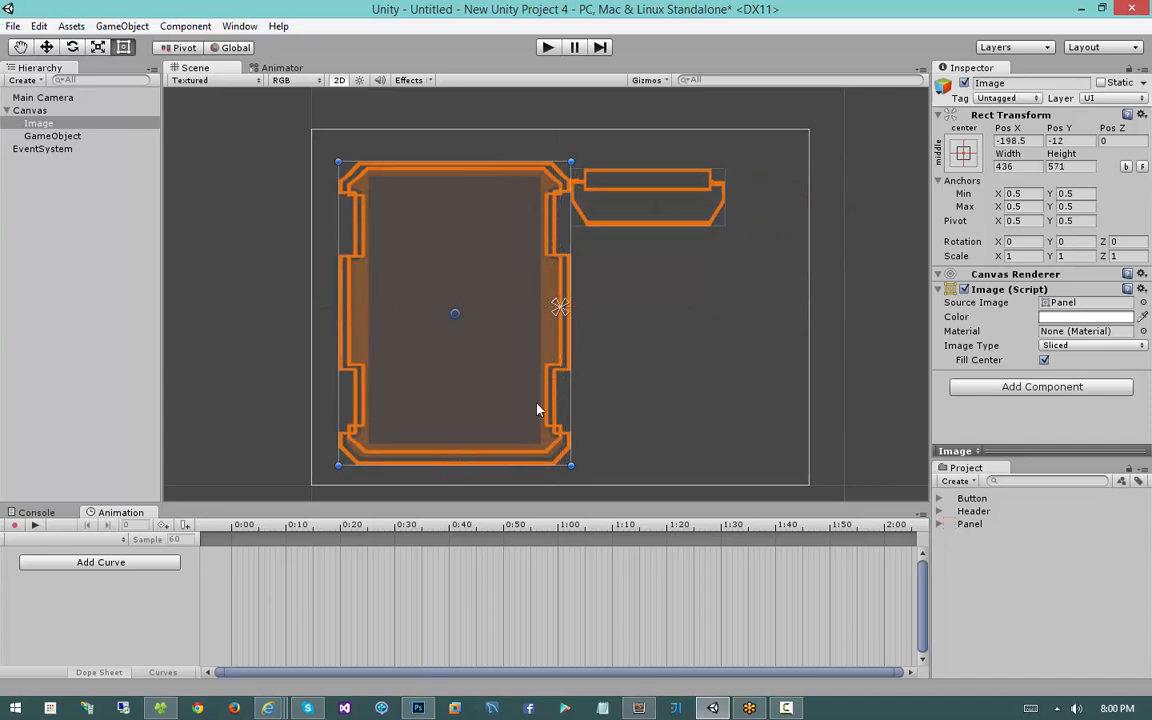
{"action": "left_click_drag", "start_coordinate": [660, 200], "coordinate": [467, 195]}
{"action": "mouse_move", "coordinate": [531, 241]}
{"action": "left_mouse_down"}
{"action": "mouse_move", "coordinate": [536, 275]}
{"action": "mouse_move", "coordinate": [532, 253]}
{"action": "left_mouse_up"}
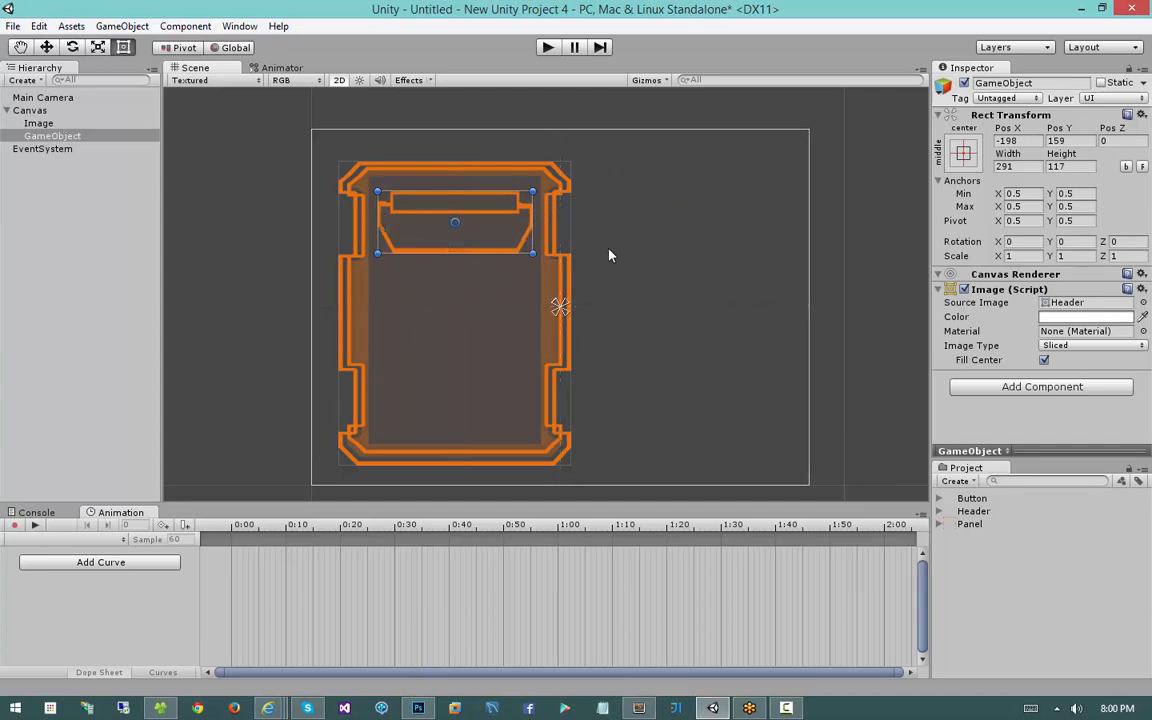
Select the panel and header together and move them to the middle of the Canvas
{"action": "left_click", "coordinate": [609, 253]}
{"action": "left_click", "coordinate": [576, 116]}
{"action": "middle_click_drag", "start_coordinate": [589, 213], "coordinate": [659, 201]}
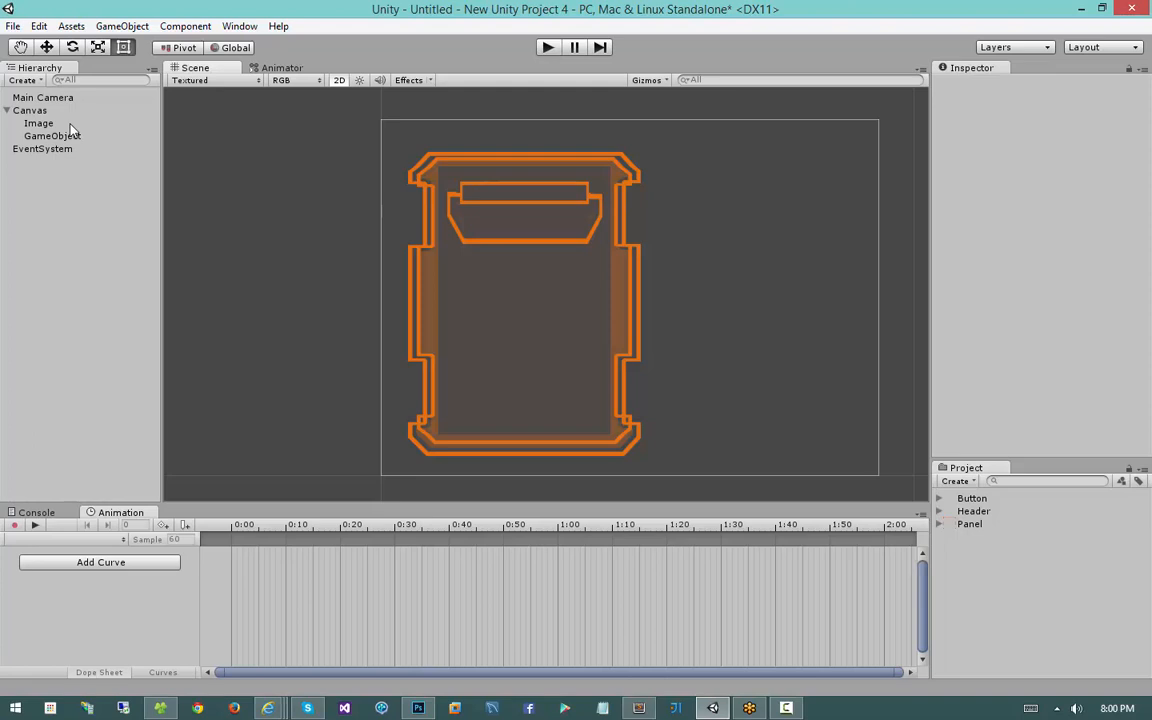
{"action": "left_click", "coordinate": [565, 310]}
{"action": "left_click", "coordinate": [566, 202], "text": "shift"}
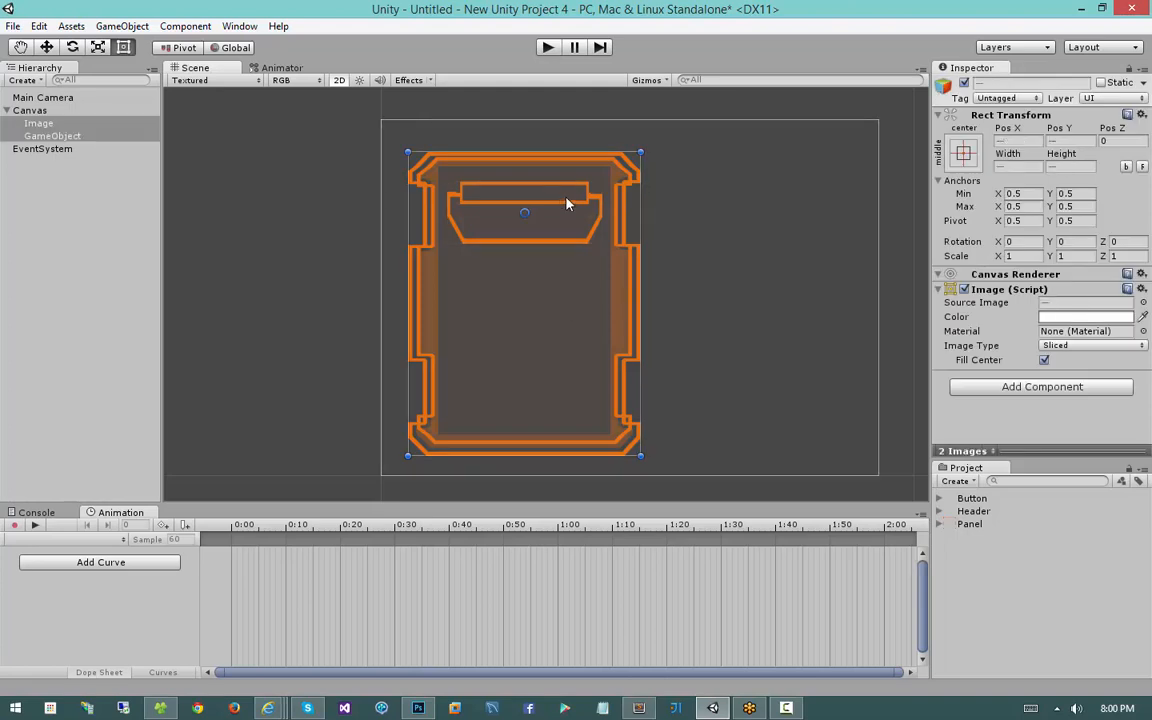
{"action": "left_click_drag", "start_coordinate": [571, 200], "coordinate": [659, 197]}
{"action": "left_click", "coordinate": [617, 139]}
{"action": "middle_click_drag", "start_coordinate": [656, 180], "coordinate": [589, 221]}
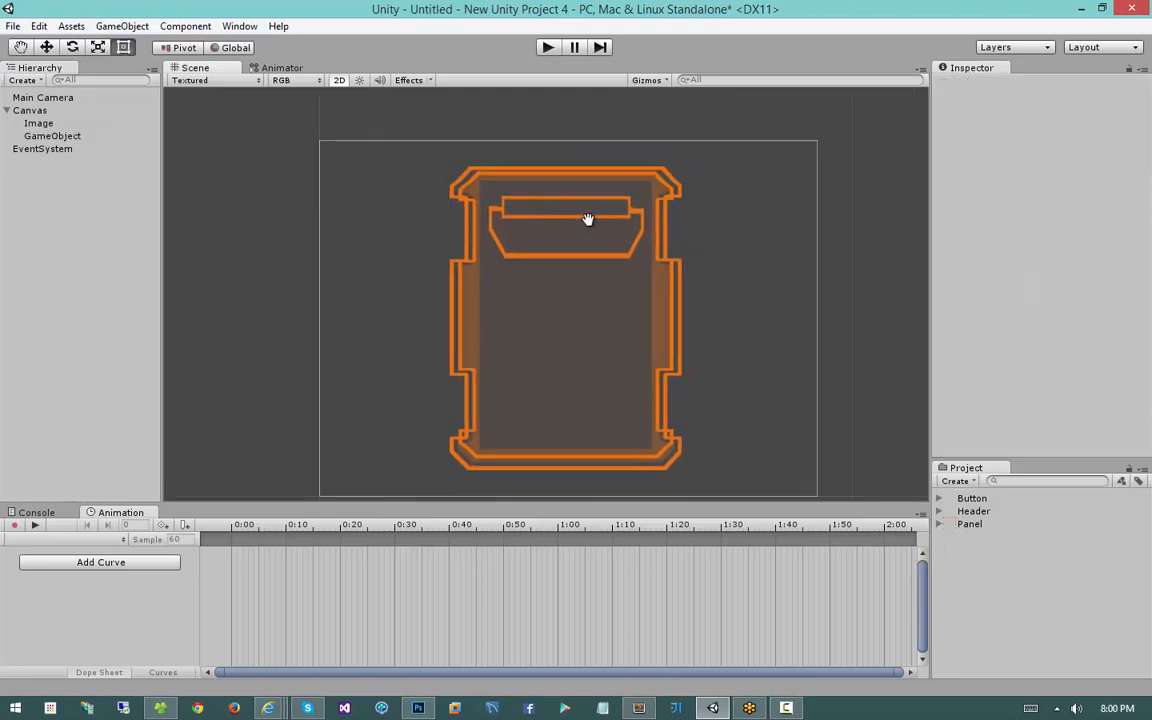
{"action": "key", "text": "ctrl+s"}
{"action": "key", "text": "Escape"}
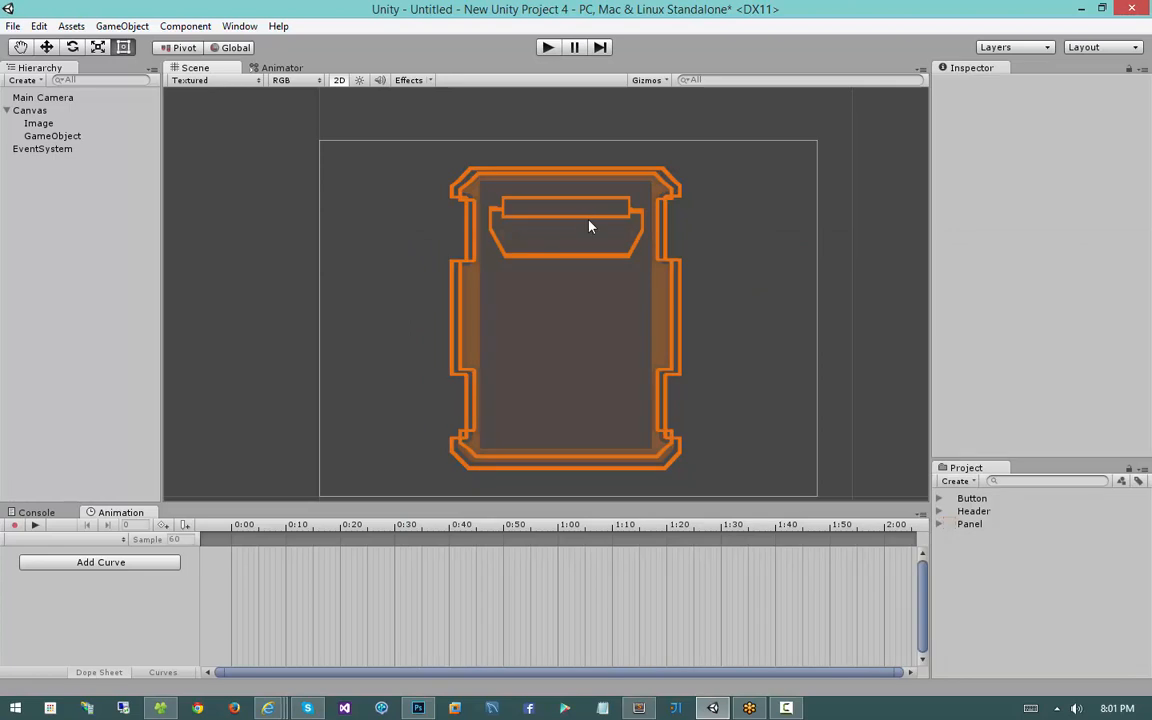
Duplicate the header GameObject and move the copy into the free area beside the panel
{"action": "left_click", "coordinate": [589, 227]}
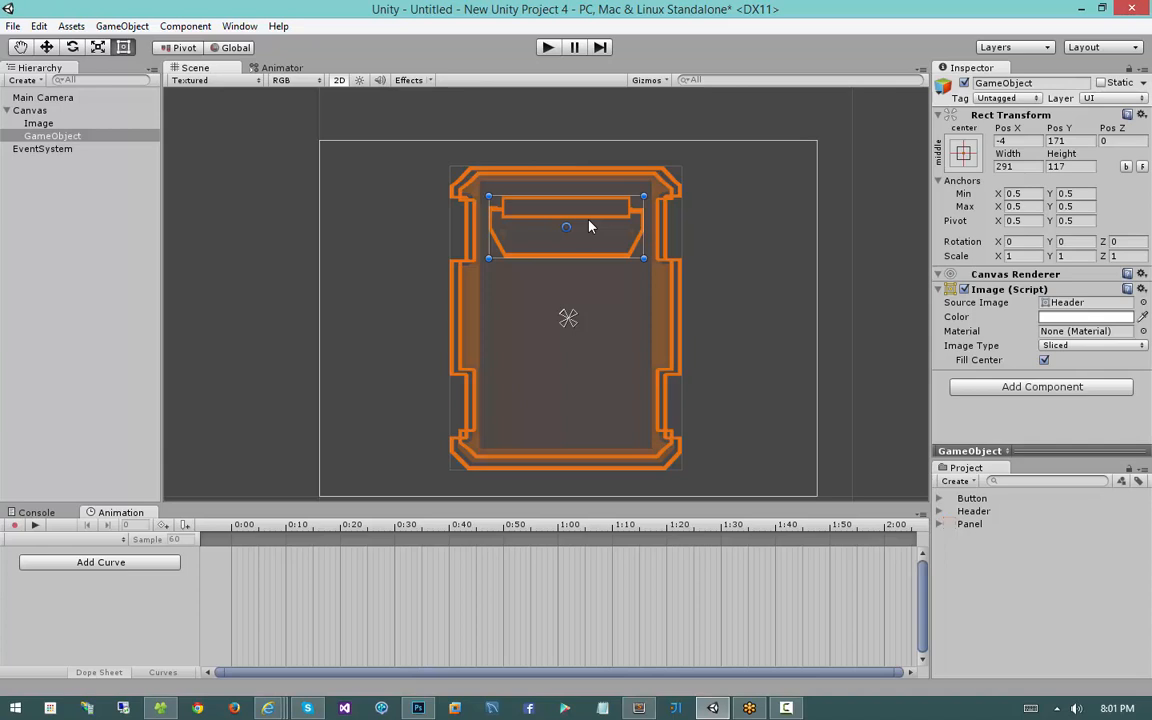
{"action": "left_click", "coordinate": [114, 138]}
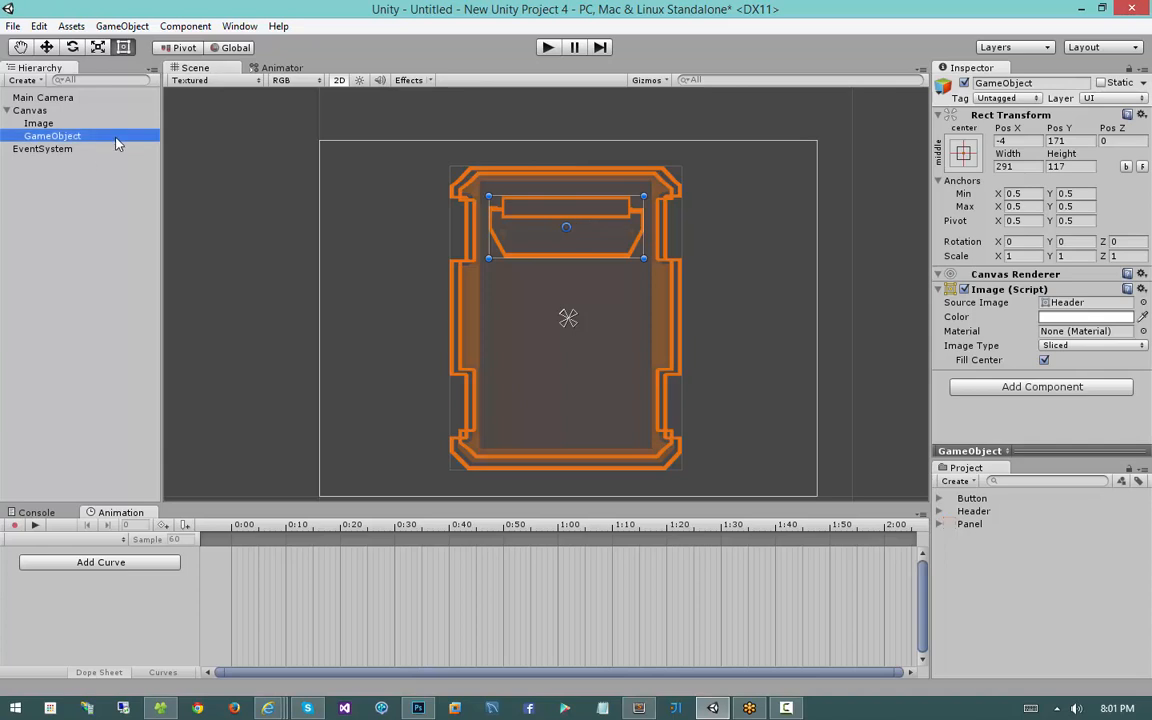
{"action": "key", "text": "ctrl+d"}
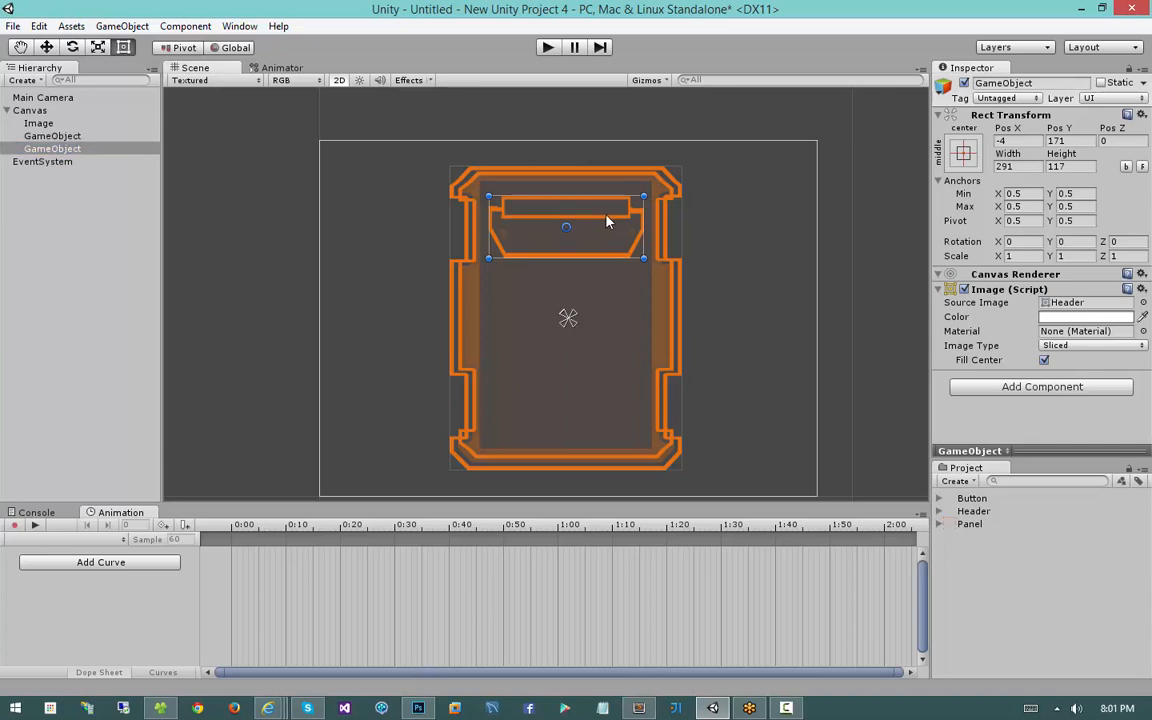
{"action": "left_click_drag", "start_coordinate": [607, 221], "coordinate": [866, 224]}
Move the panel and its header towards the Canvas's left edge and place the header copy beside them at about X 205, Y 154
{"action": "left_click", "coordinate": [607, 221]}
{"action": "left_click", "coordinate": [614, 350], "text": "shift"}
{"action": "left_click_drag", "start_coordinate": [638, 309], "coordinate": [521, 306]}
{"action": "left_click", "coordinate": [743, 229]}
{"action": "left_click_drag", "start_coordinate": [743, 229], "coordinate": [680, 235]}
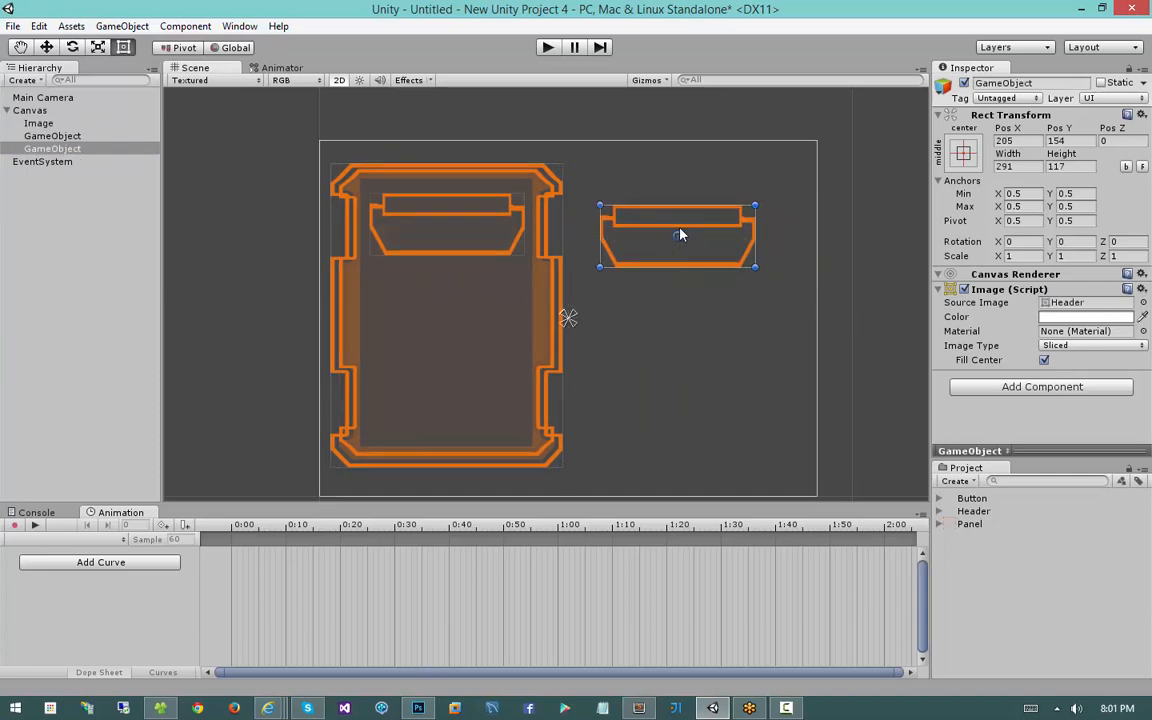
Set the header copy's Image Type to Tiled and stretch it to about 321 by 438
{"action": "left_click", "coordinate": [1090, 345]}
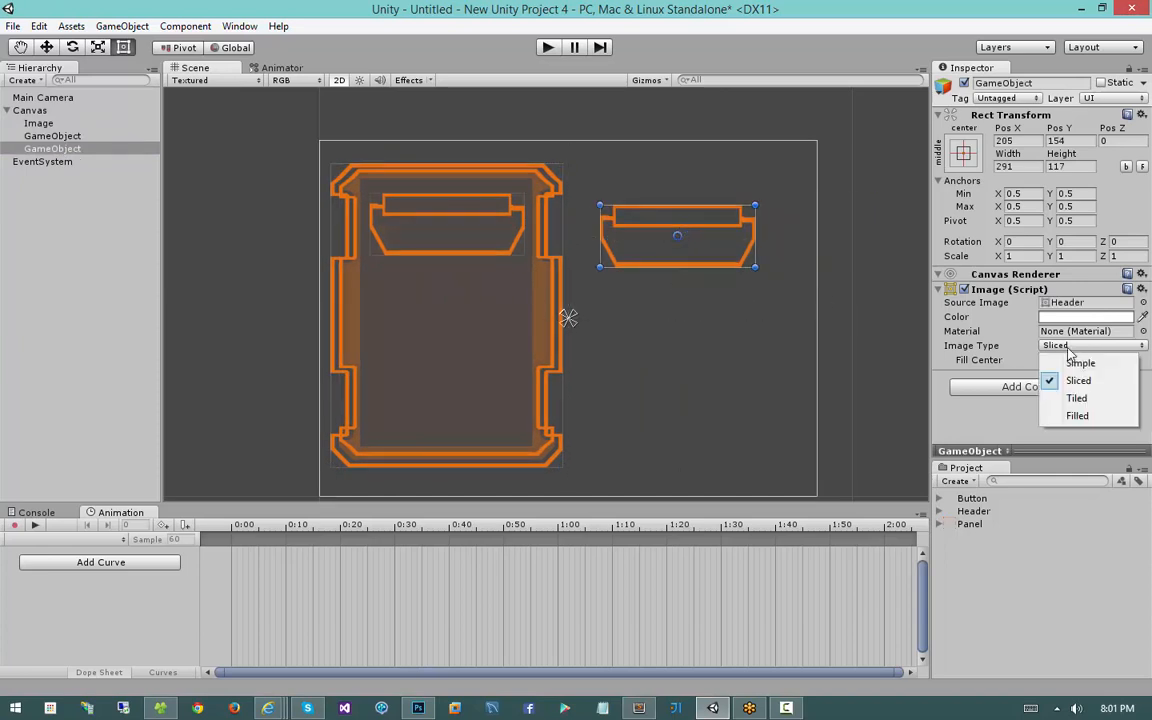
{"action": "left_click", "coordinate": [1103, 399]}
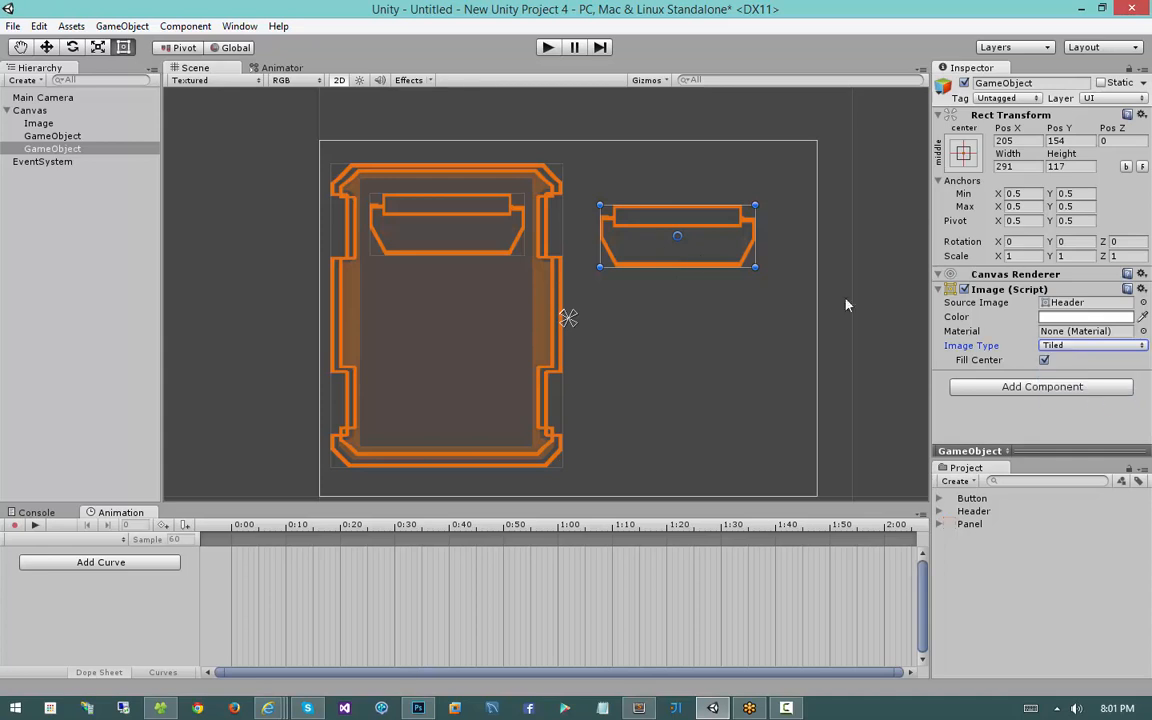
{"action": "left_click_drag", "start_coordinate": [684, 267], "coordinate": [690, 445]}
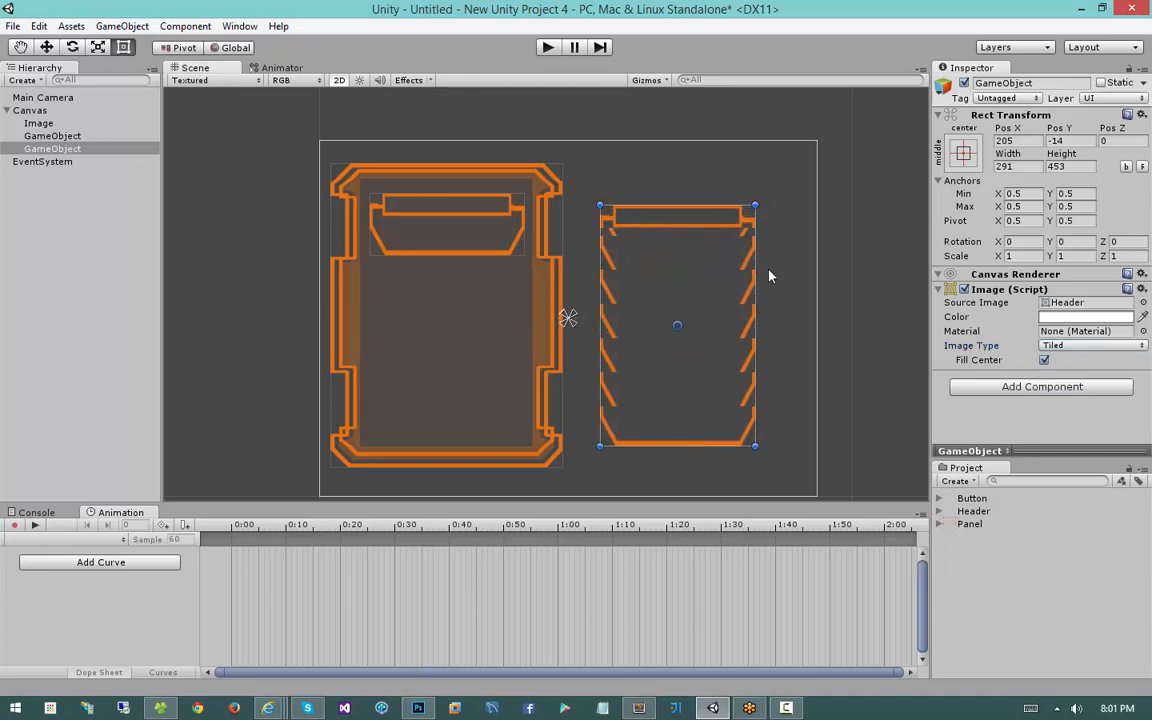
{"action": "mouse_move", "coordinate": [755, 265]}
{"action": "left_mouse_down"}
{"action": "mouse_move", "coordinate": [922, 260]}
{"action": "mouse_move", "coordinate": [733, 257]}
{"action": "mouse_move", "coordinate": [953, 268]}
{"action": "mouse_move", "coordinate": [768, 262]}
{"action": "left_mouse_up"}
{"action": "left_click_drag", "start_coordinate": [635, 212], "coordinate": [676, 213]}
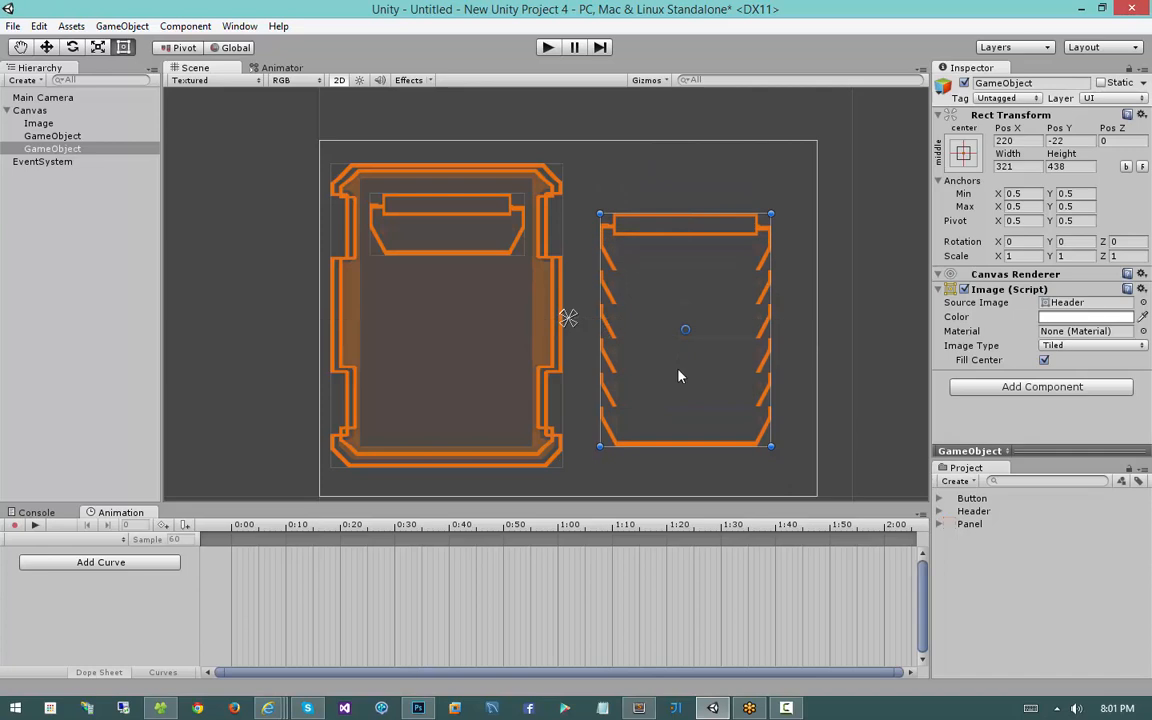
Resize the tiled header copy to about 376 by 416 and move it to about X 272, Y 71
{"action": "left_click_drag", "start_coordinate": [681, 373], "coordinate": [698, 340]}
{"action": "left_click_drag", "start_coordinate": [768, 384], "coordinate": [873, 432]}
{"action": "mouse_move", "coordinate": [854, 355]}
{"action": "left_mouse_down"}
{"action": "mouse_move", "coordinate": [806, 354]}
{"action": "mouse_move", "coordinate": [836, 362]}
{"action": "left_mouse_up"}
{"action": "left_click_drag", "start_coordinate": [855, 437], "coordinate": [801, 403]}
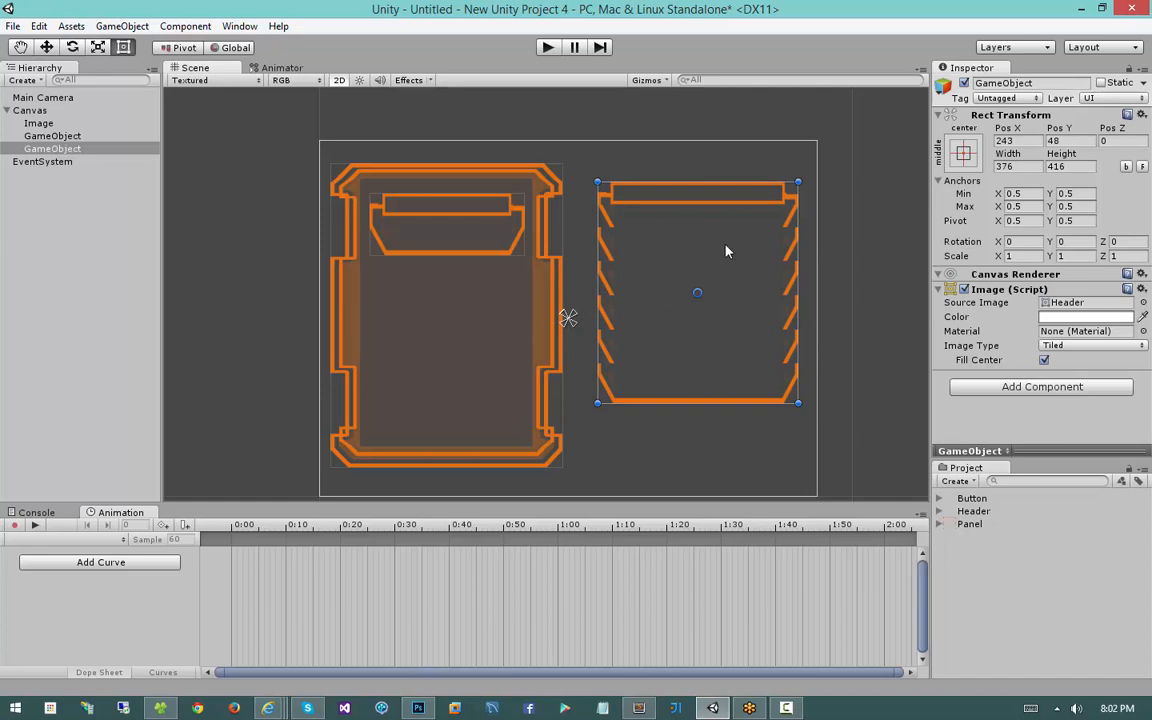
{"action": "left_click_drag", "start_coordinate": [728, 249], "coordinate": [744, 236]}
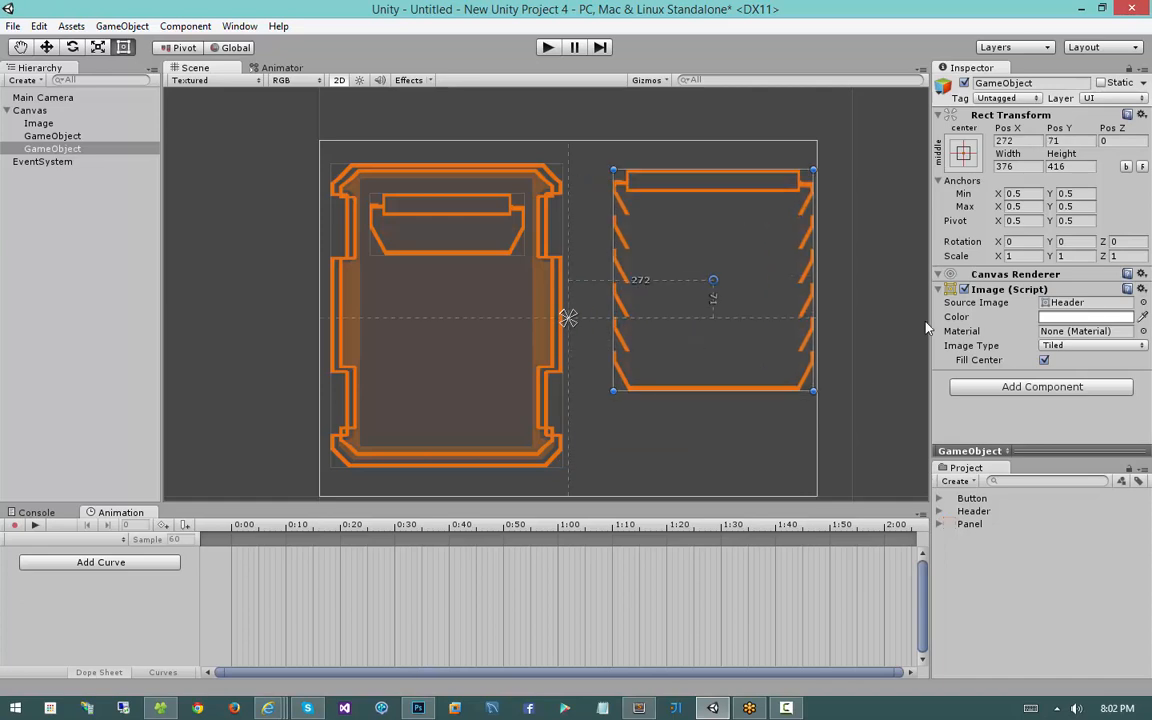
Assign the Checkmark sprite to the header copy, set its Image Type to Tiled and resize it to about 383.5 by 351
{"action": "left_click", "coordinate": [1143, 303]}
{"action": "left_click", "coordinate": [820, 268]}
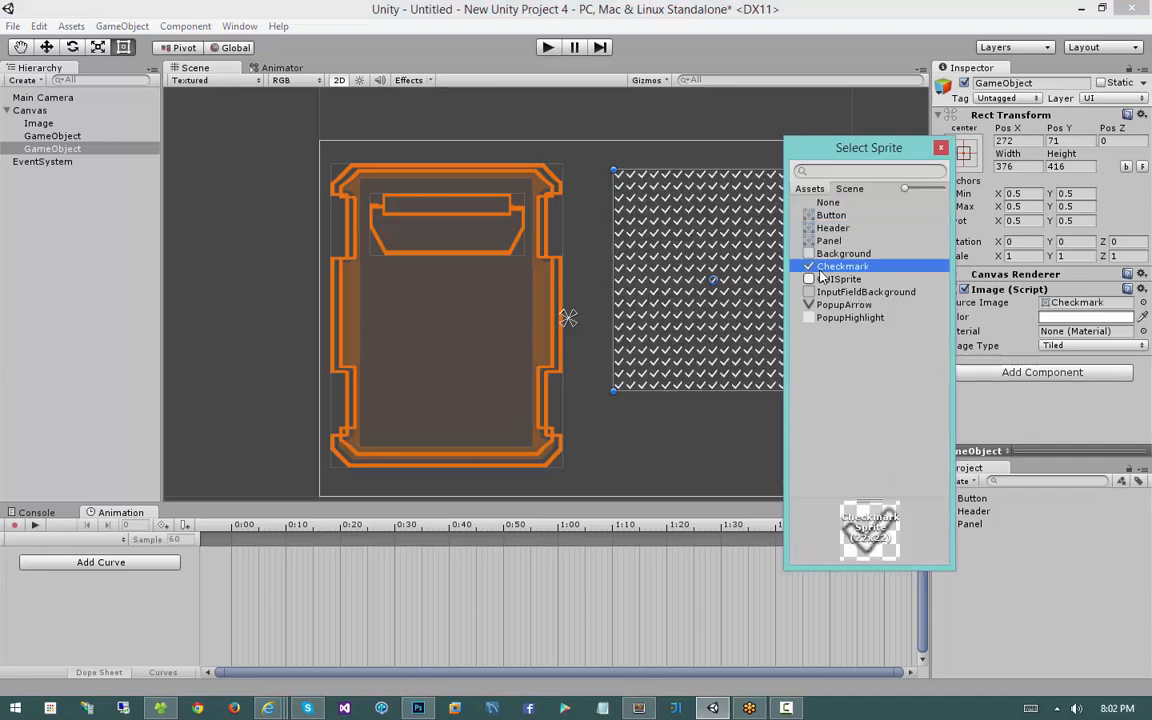
{"action": "left_click", "coordinate": [839, 255]}
{"action": "double_click", "coordinate": [839, 265]}
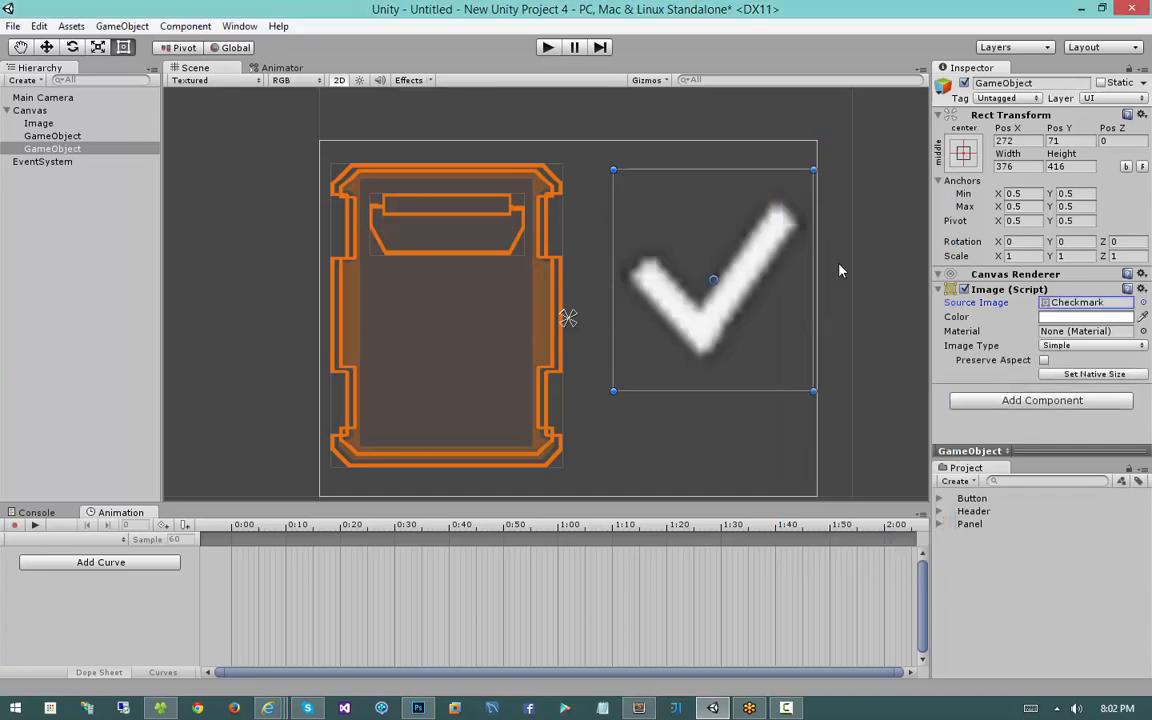
{"action": "left_click", "coordinate": [1088, 344]}
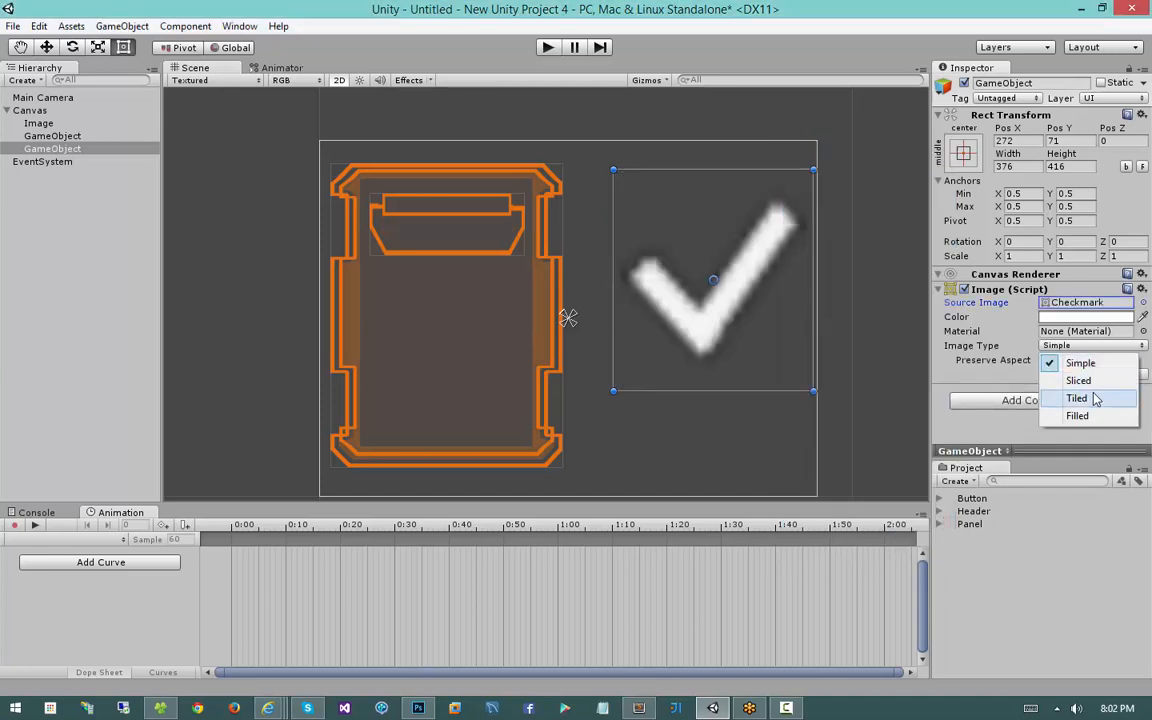
{"action": "left_click", "coordinate": [1097, 399]}
{"action": "left_click_drag", "start_coordinate": [813, 390], "coordinate": [819, 357]}
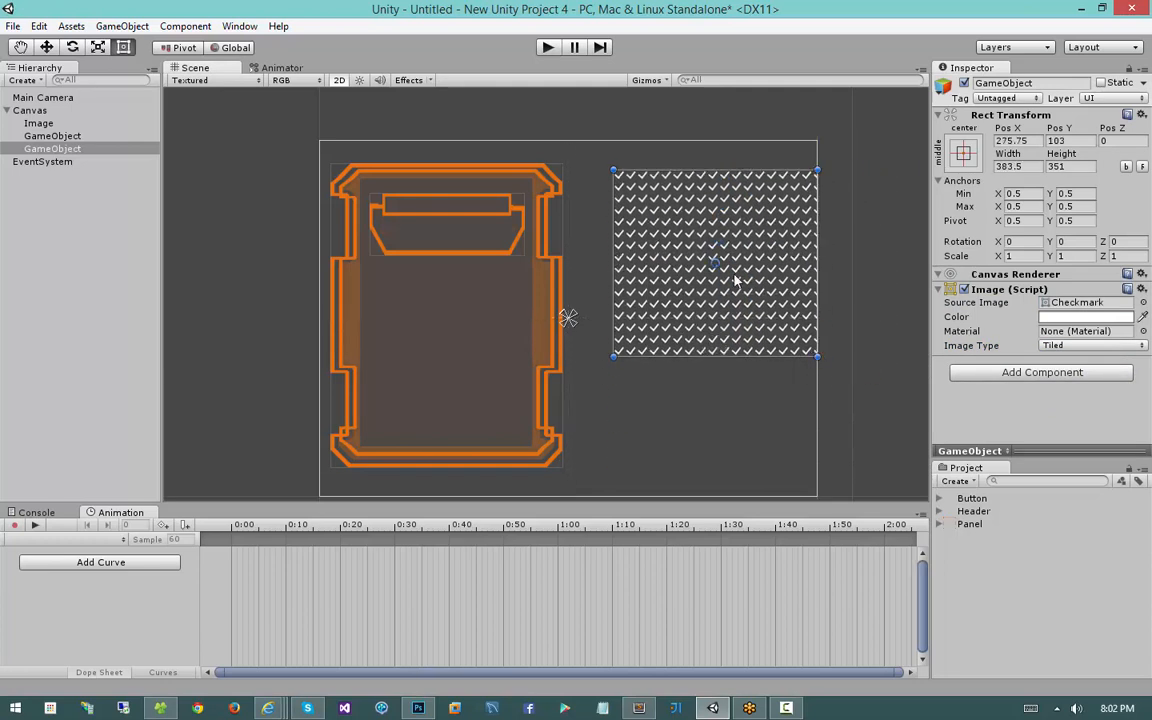
Move the tiled checkmark image to about X 249, Y 89 and set its Image Type to Filled
{"action": "left_click_drag", "start_coordinate": [750, 269], "coordinate": [737, 276]}
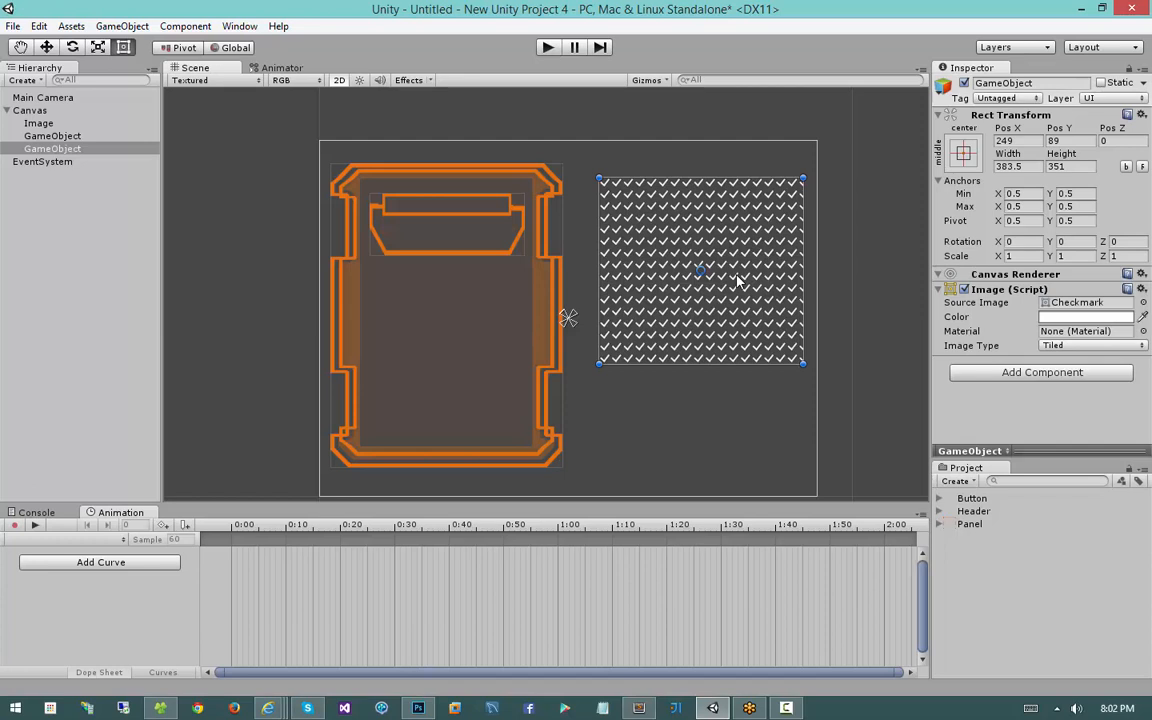
{"action": "left_click", "coordinate": [1090, 345]}
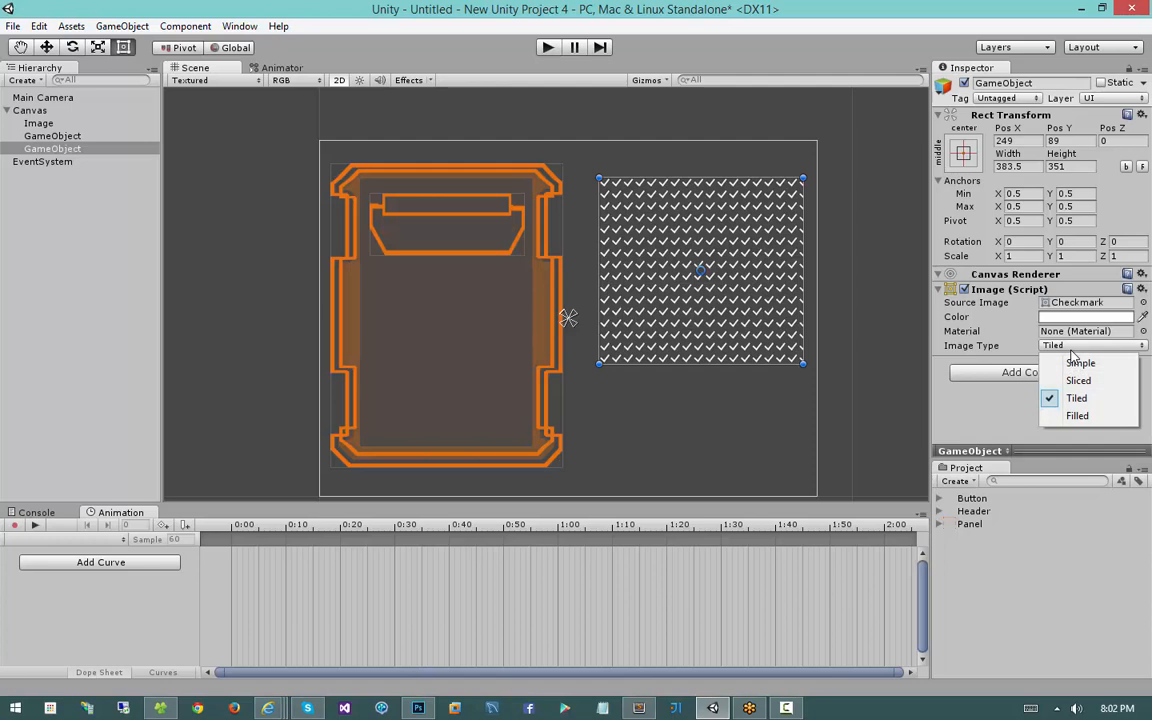
{"action": "left_click", "coordinate": [1090, 418]}
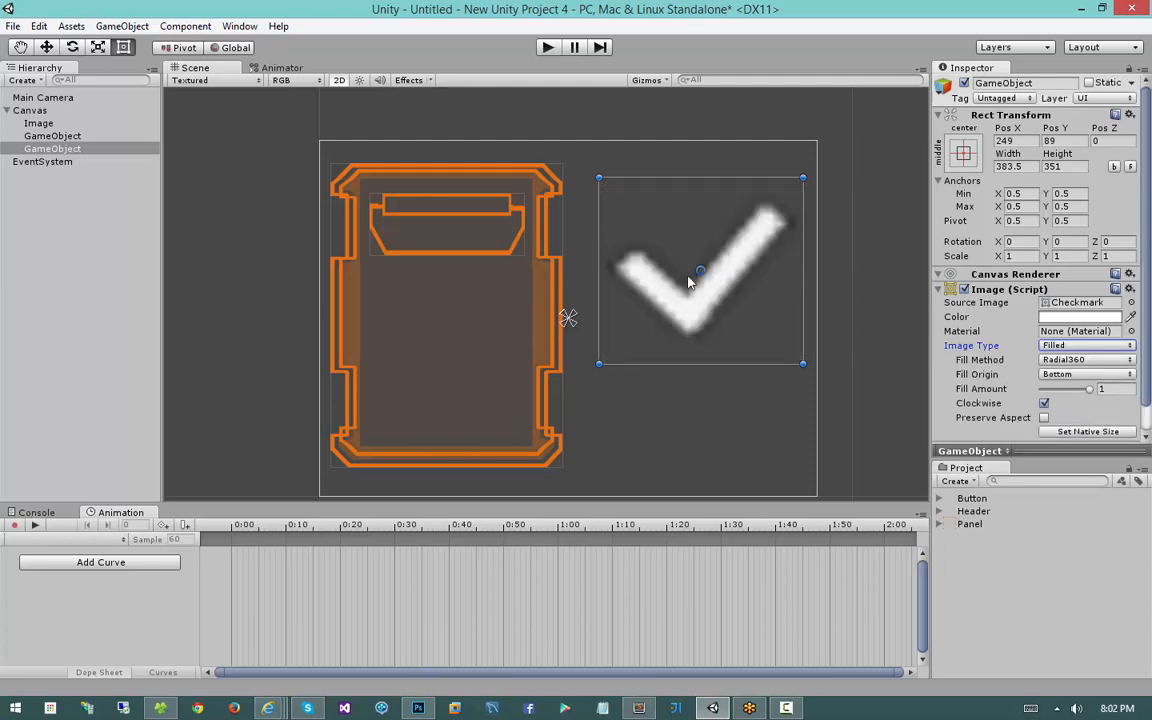
Assign the Panel sprite to the checkmark image and stretch it to about 384 by 395
{"action": "left_click", "coordinate": [1131, 302]}
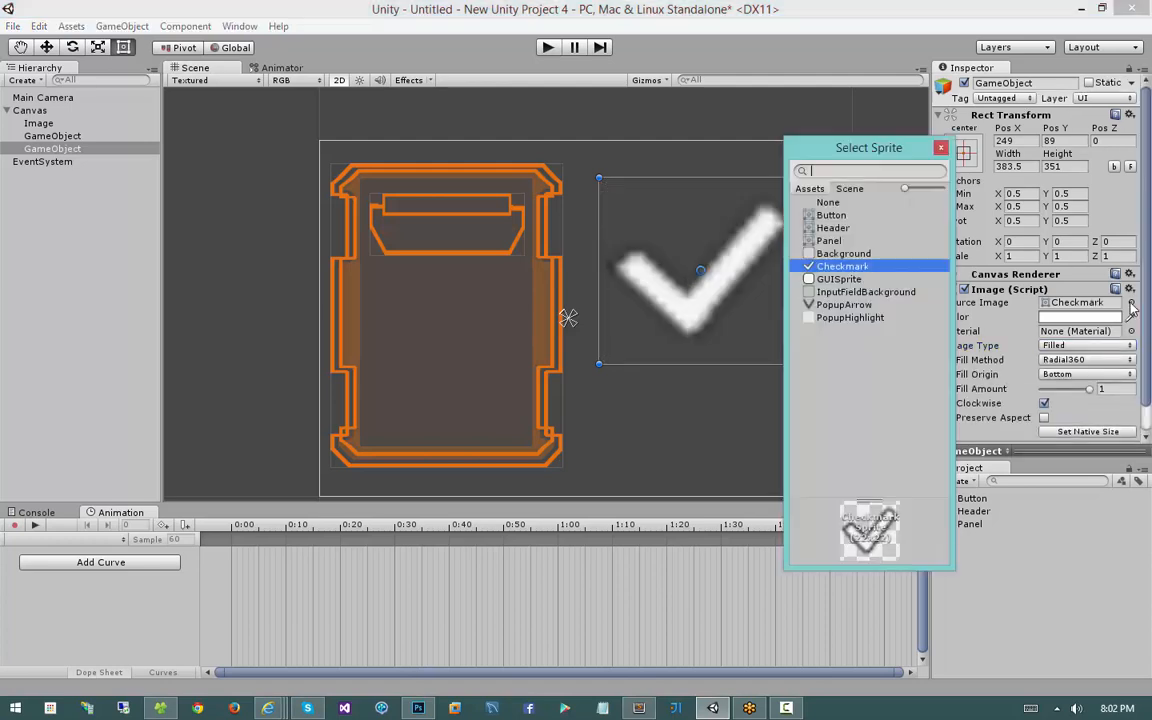
{"action": "left_click", "coordinate": [835, 215]}
{"action": "left_click", "coordinate": [866, 241]}
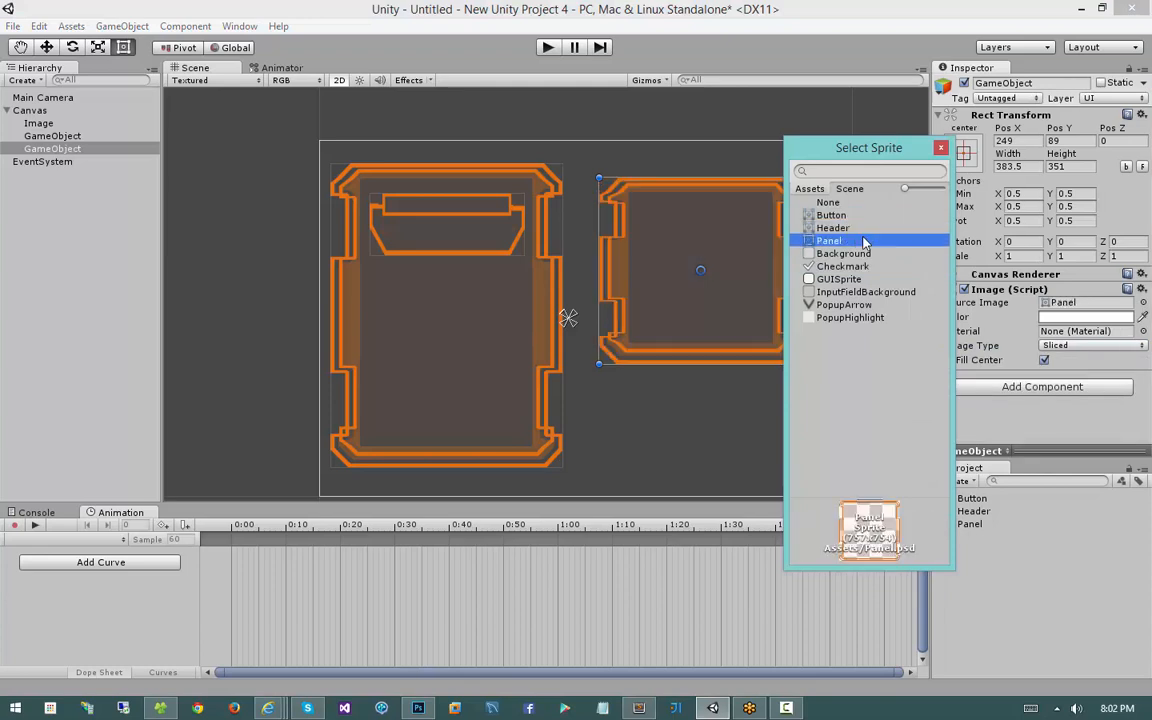
{"action": "double_click", "coordinate": [865, 243]}
{"action": "mouse_move", "coordinate": [720, 364]}
{"action": "left_mouse_down"}
{"action": "mouse_move", "coordinate": [722, 398]}
{"action": "mouse_move", "coordinate": [721, 387]}
{"action": "left_mouse_up"}
Set the second panel image's Image Type to Filled, vary its Fill Amount and return it to 1
{"action": "left_click", "coordinate": [1092, 345]}
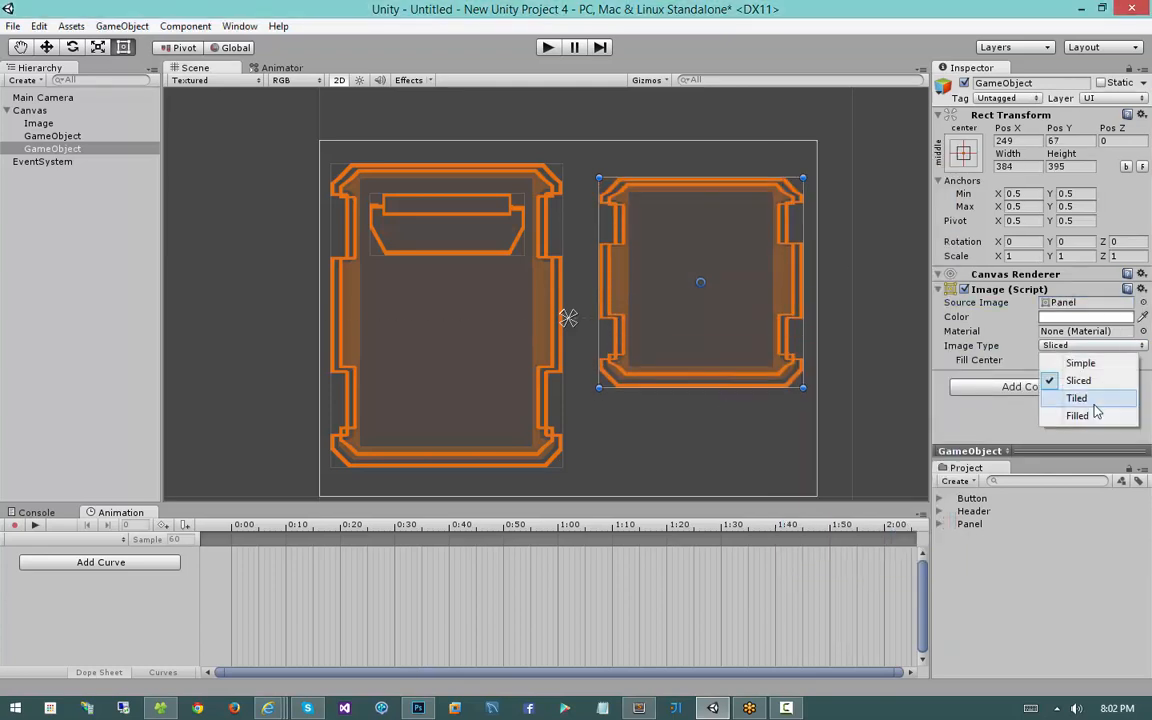
{"action": "left_click", "coordinate": [1096, 398]}
{"action": "left_click", "coordinate": [1092, 345]}
{"action": "left_click", "coordinate": [1096, 416]}
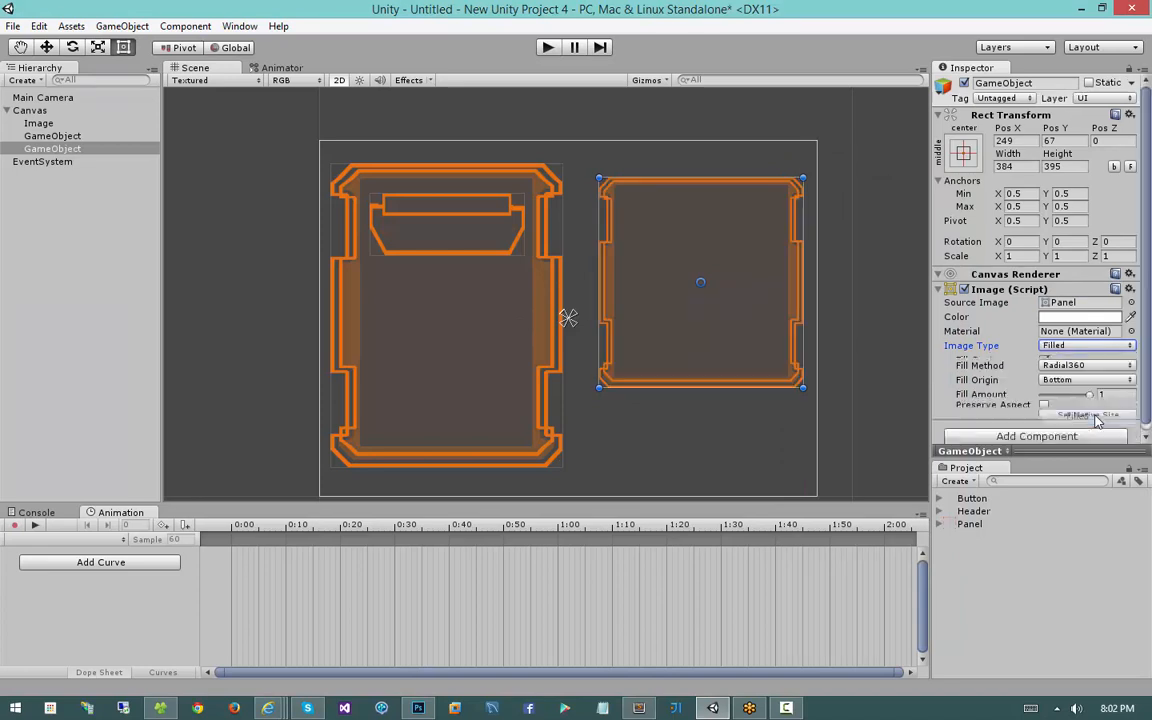
{"action": "scroll", "coordinate": [1092, 416], "scroll_direction": "down", "scroll_amount": 1}
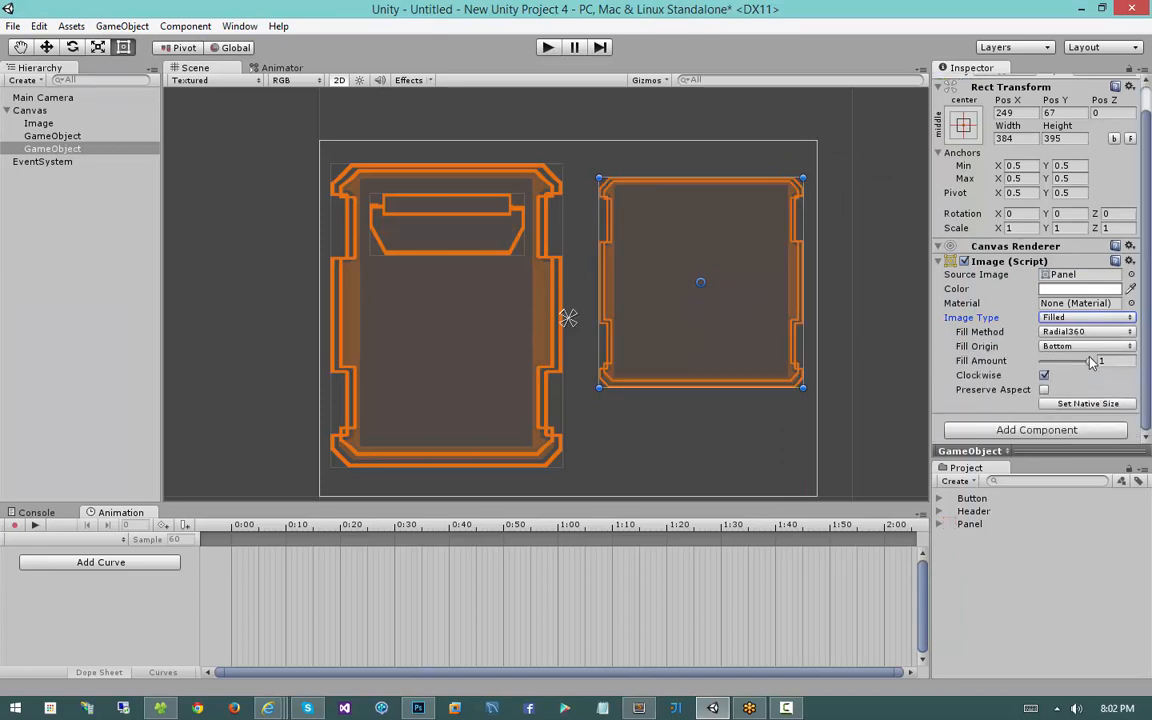
{"action": "mouse_move", "coordinate": [1089, 361]}
{"action": "left_mouse_down"}
{"action": "mouse_move", "coordinate": [1018, 362]}
{"action": "mouse_move", "coordinate": [1107, 366]}
{"action": "mouse_move", "coordinate": [1008, 362]}
{"action": "mouse_move", "coordinate": [1095, 362]}
{"action": "mouse_move", "coordinate": [1085, 375]}
{"action": "mouse_move", "coordinate": [1040, 375]}
{"action": "mouse_move", "coordinate": [1113, 378]}
{"action": "mouse_move", "coordinate": [1030, 377]}
{"action": "mouse_move", "coordinate": [1100, 377]}
{"action": "left_mouse_up"}
Try other Fill Methods on the filled panel image, ending on Horizontal with Fill Origin Left
{"action": "left_click", "coordinate": [1103, 333]}
{"action": "left_click", "coordinate": [1075, 404]}
{"action": "left_click", "coordinate": [1100, 332]}
{"action": "left_click", "coordinate": [1075, 383]}
{"action": "left_click", "coordinate": [1082, 332]}
{"action": "left_click", "coordinate": [1063, 373]}
{"action": "left_click", "coordinate": [1085, 346]}
{"action": "left_click", "coordinate": [986, 333]}
Enable Preserve Aspect, resize the filled panel image to about 399 by 264.5 and move it to about X 257, Y 57
{"action": "left_click", "coordinate": [1044, 389]}
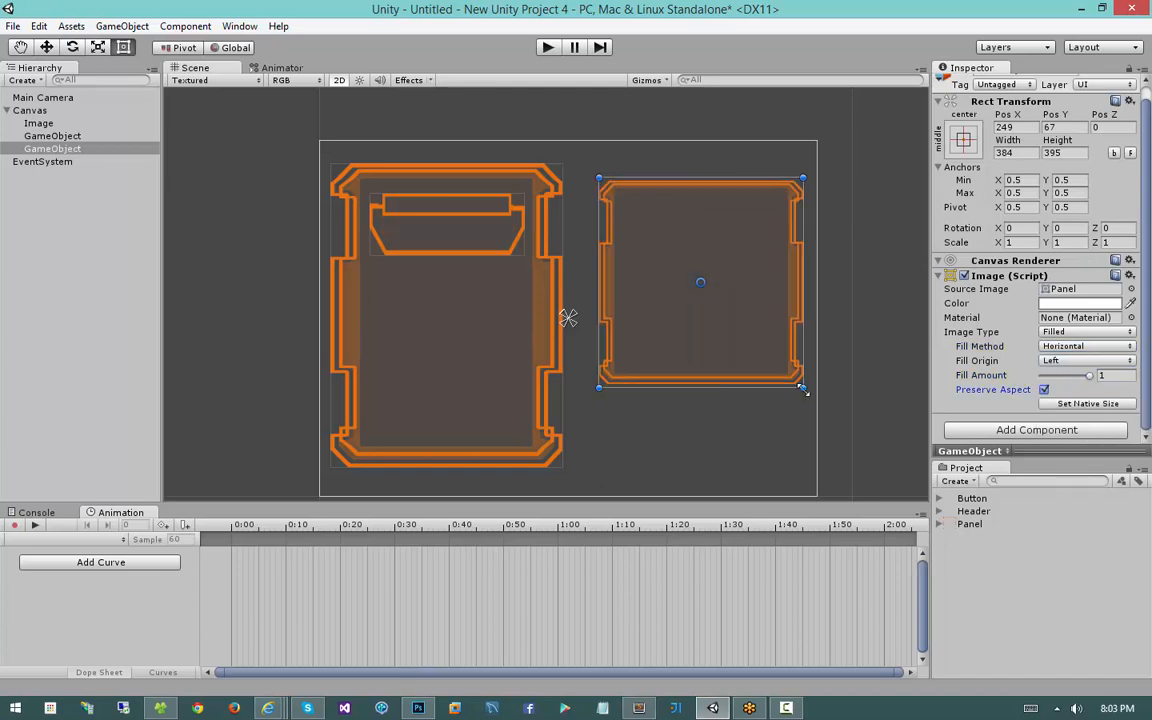
{"action": "left_click_drag", "start_coordinate": [803, 389], "coordinate": [811, 318]}
{"action": "left_click_drag", "start_coordinate": [786, 370], "coordinate": [784, 314]}
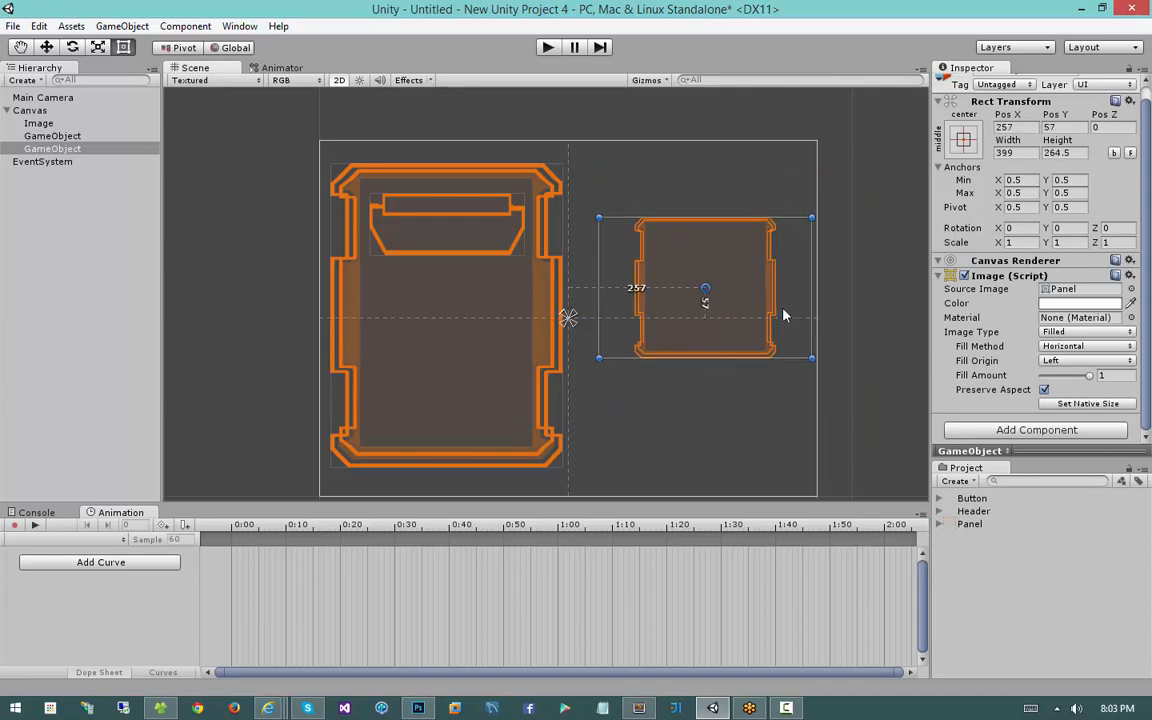
{"action": "mouse_move", "coordinate": [1082, 378]}
{"action": "left_mouse_down"}
{"action": "mouse_move", "coordinate": [1042, 377]}
{"action": "mouse_move", "coordinate": [1090, 377]}
{"action": "left_mouse_up"}
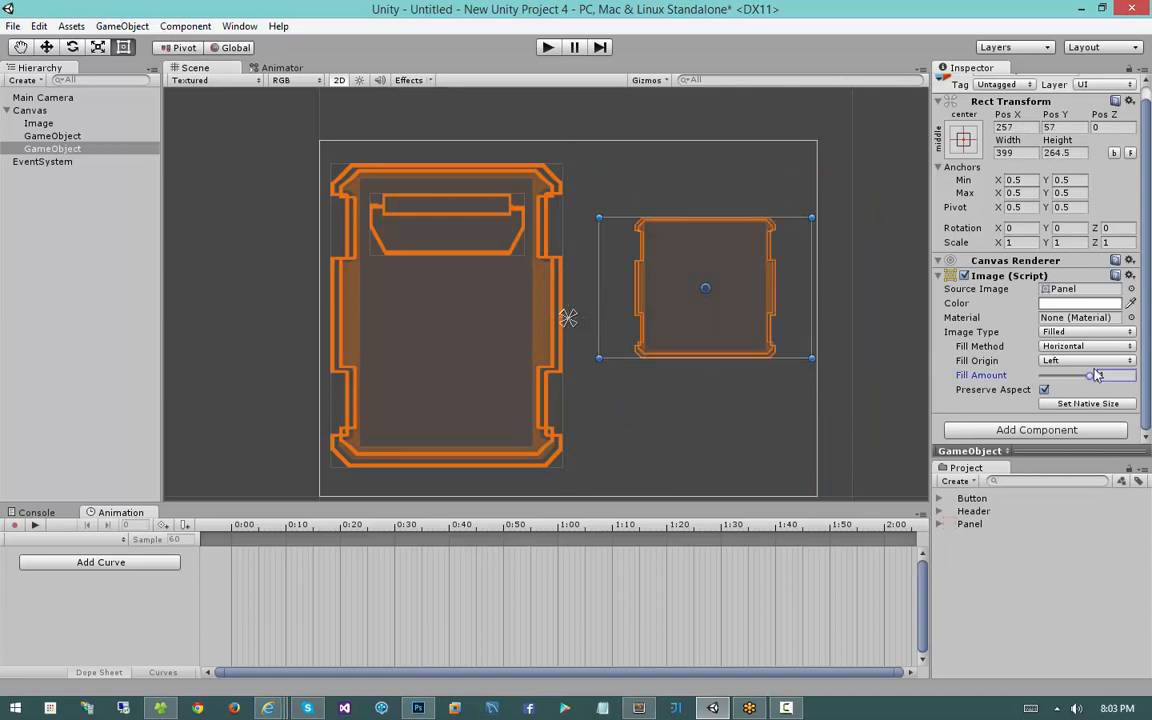
Set the Fill Method to Radial90 and try its Fill Amount with Clockwise switched off and on
{"action": "left_click", "coordinate": [1087, 346]}
{"action": "left_click", "coordinate": [1095, 400]}
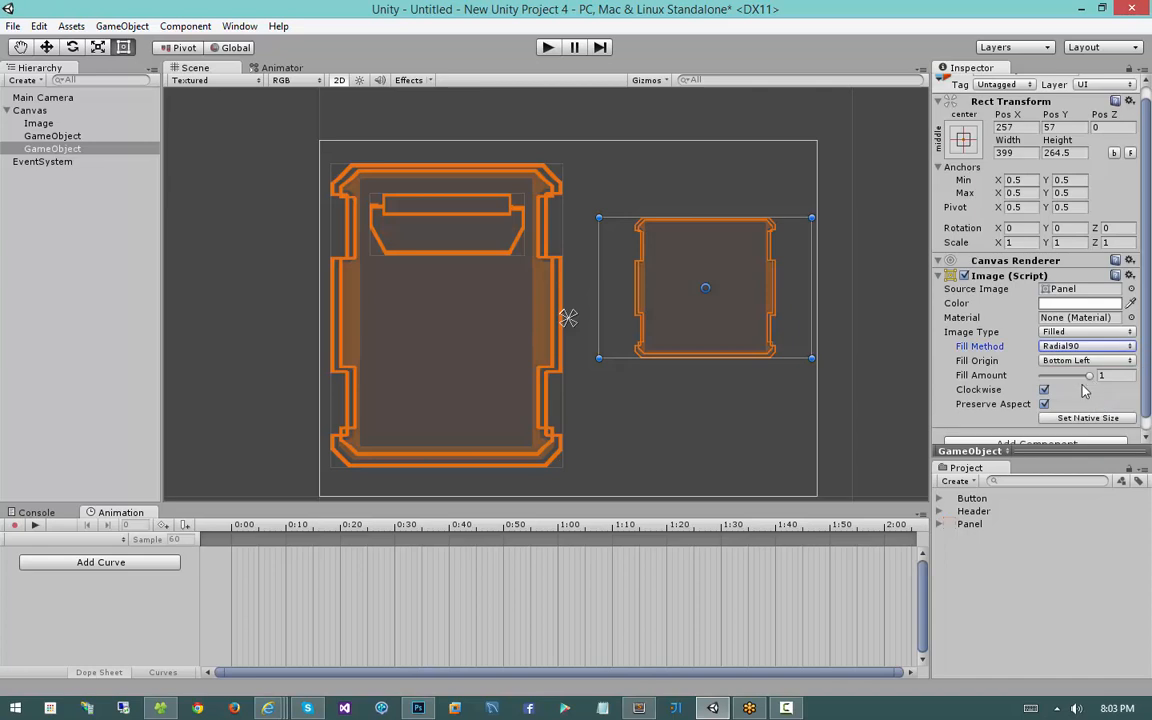
{"action": "left_click", "coordinate": [1044, 389]}
{"action": "mouse_move", "coordinate": [1090, 376]}
{"action": "left_mouse_down"}
{"action": "mouse_move", "coordinate": [1022, 378]}
{"action": "mouse_move", "coordinate": [1100, 376]}
{"action": "mouse_move", "coordinate": [988, 380]}
{"action": "mouse_move", "coordinate": [1111, 378]}
{"action": "mouse_move", "coordinate": [1000, 378]}
{"action": "mouse_move", "coordinate": [1098, 376]}
{"action": "mouse_move", "coordinate": [1010, 378]}
{"action": "mouse_move", "coordinate": [1088, 367]}
{"action": "left_mouse_up"}
{"action": "left_click", "coordinate": [1044, 390]}
{"action": "left_click", "coordinate": [1044, 389]}
Cycle the Radial90 Fill Origin through the other corners and return it to Bottom Left
{"action": "left_click", "coordinate": [1087, 360]}
{"action": "left_click", "coordinate": [1070, 393]}
{"action": "left_click", "coordinate": [1107, 362]}
{"action": "left_click", "coordinate": [1102, 412]}
{"action": "left_click", "coordinate": [1074, 359]}
{"action": "left_click", "coordinate": [1088, 430]}
{"action": "left_click", "coordinate": [1088, 360]}
{"action": "left_click", "coordinate": [1085, 377]}
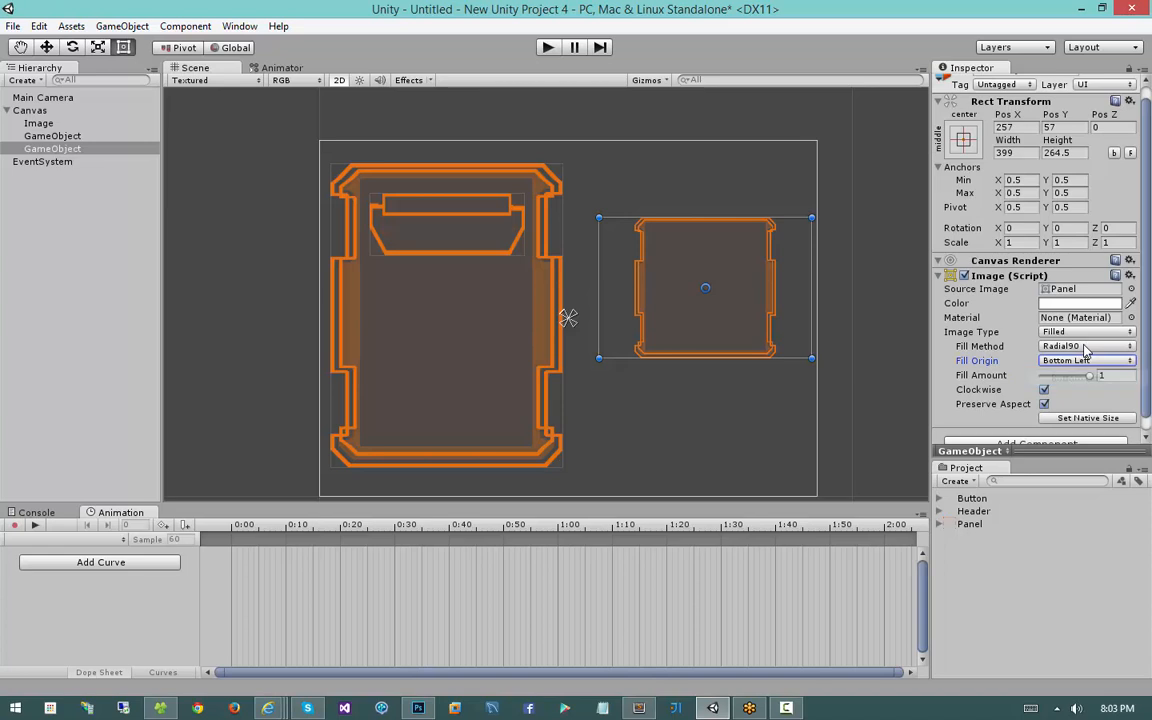
Try the Radial180 Fill Method, switch to Vertical with Fill Origin Top and set Fill Amount to about 0.82
{"action": "left_click", "coordinate": [1085, 346]}
{"action": "left_click", "coordinate": [1084, 416]}
{"action": "left_click", "coordinate": [1085, 346]}
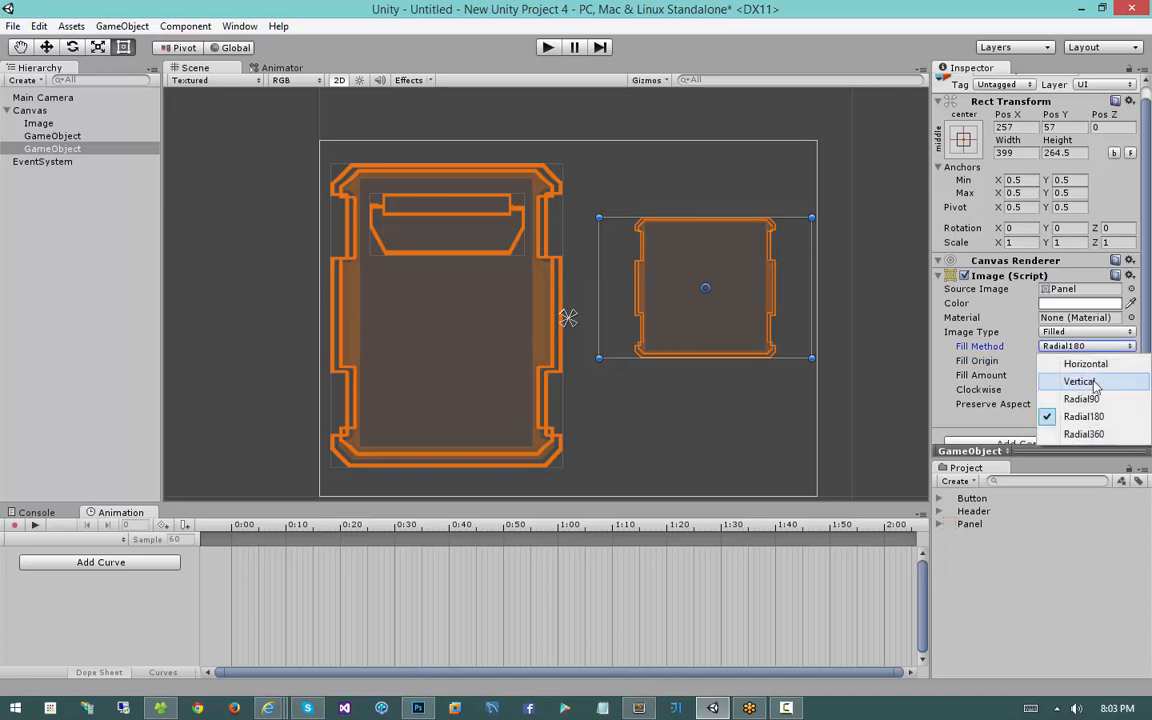
{"action": "left_click", "coordinate": [1090, 381]}
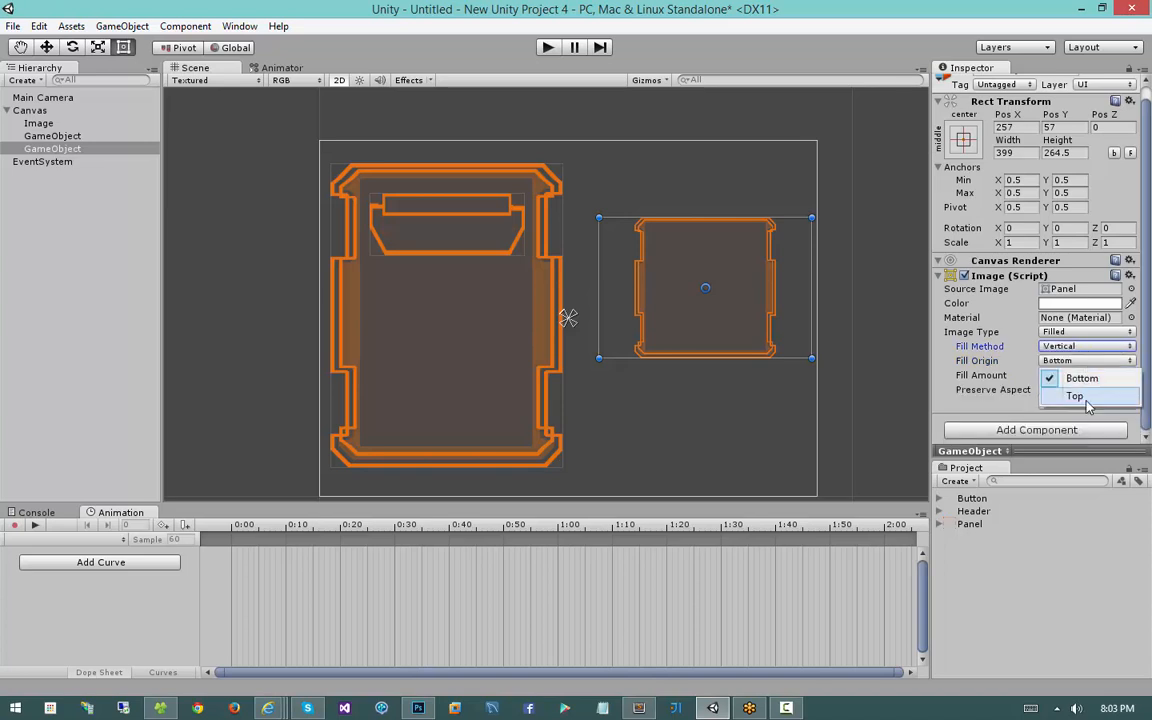
{"action": "left_click", "coordinate": [1075, 396]}
{"action": "mouse_move", "coordinate": [1089, 376]}
{"action": "left_mouse_down"}
{"action": "mouse_move", "coordinate": [1012, 377]}
{"action": "mouse_move", "coordinate": [1081, 377]}
{"action": "left_mouse_up"}
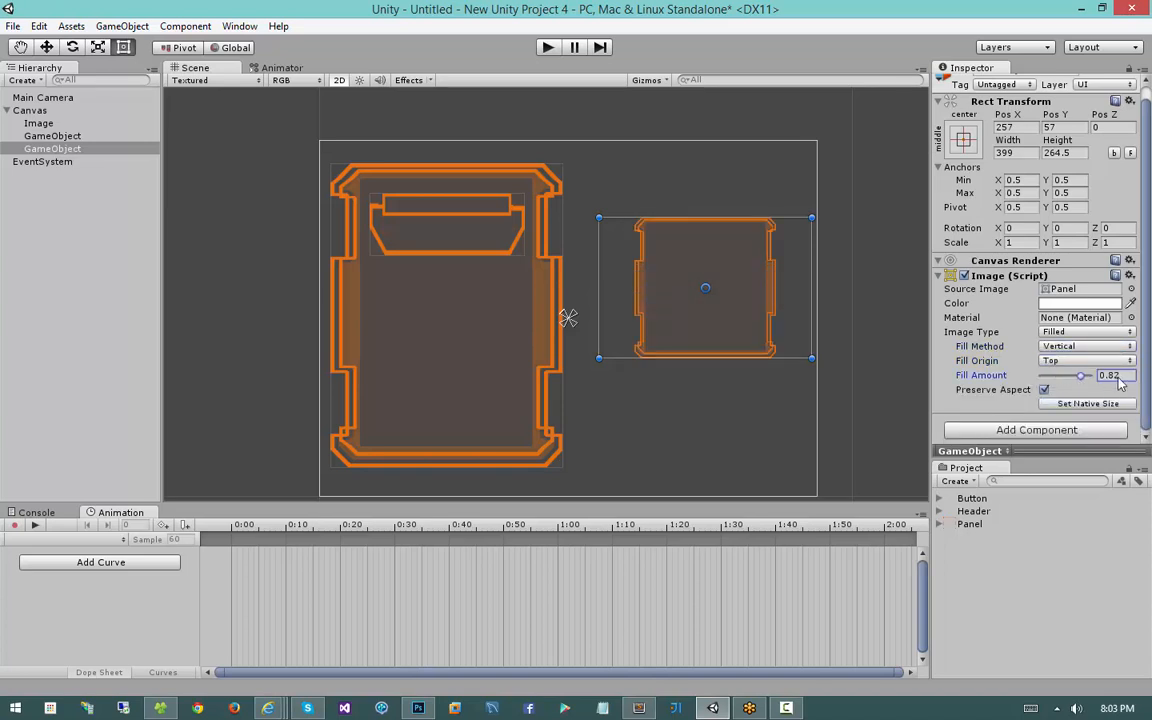
Set the Fill Method to Horizontal with Fill Origin Right and bring the Fill Amount to 1
{"action": "left_click", "coordinate": [1085, 346]}
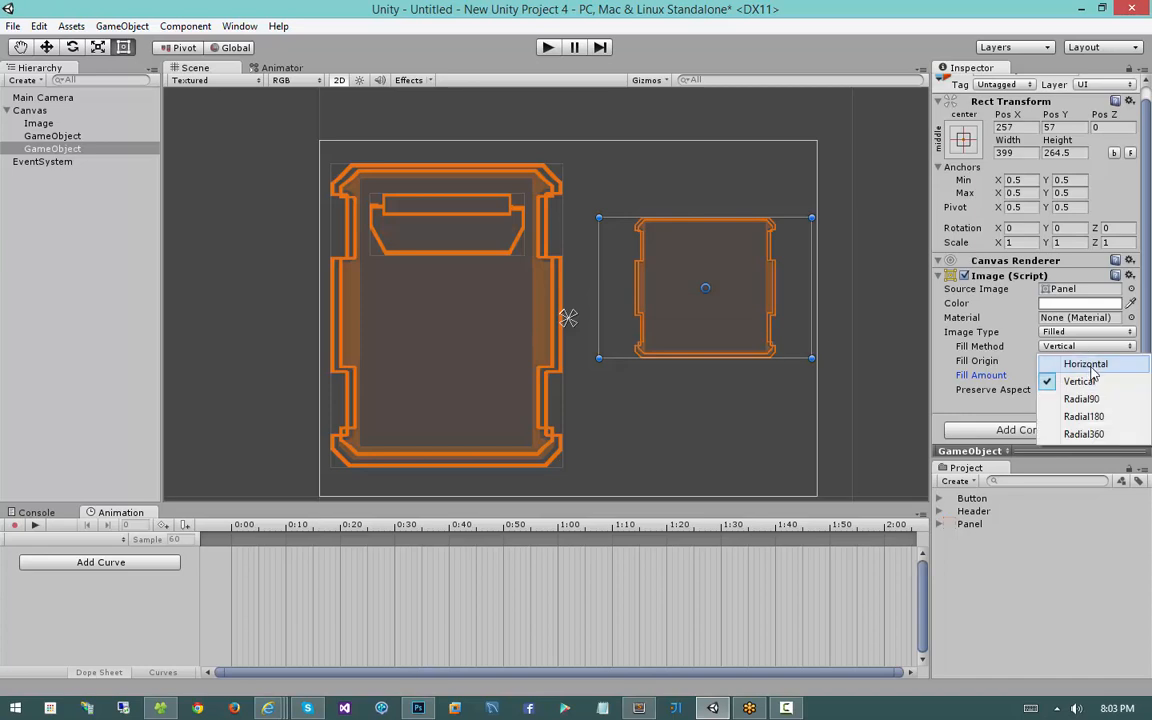
{"action": "left_click", "coordinate": [1086, 364]}
{"action": "left_click", "coordinate": [1087, 360]}
{"action": "left_click", "coordinate": [1075, 393]}
{"action": "mouse_move", "coordinate": [1082, 376]}
{"action": "left_mouse_down"}
{"action": "mouse_move", "coordinate": [1024, 385]}
{"action": "mouse_move", "coordinate": [1101, 382]}
{"action": "mouse_move", "coordinate": [985, 374]}
{"action": "mouse_move", "coordinate": [1098, 380]}
{"action": "left_mouse_up"}
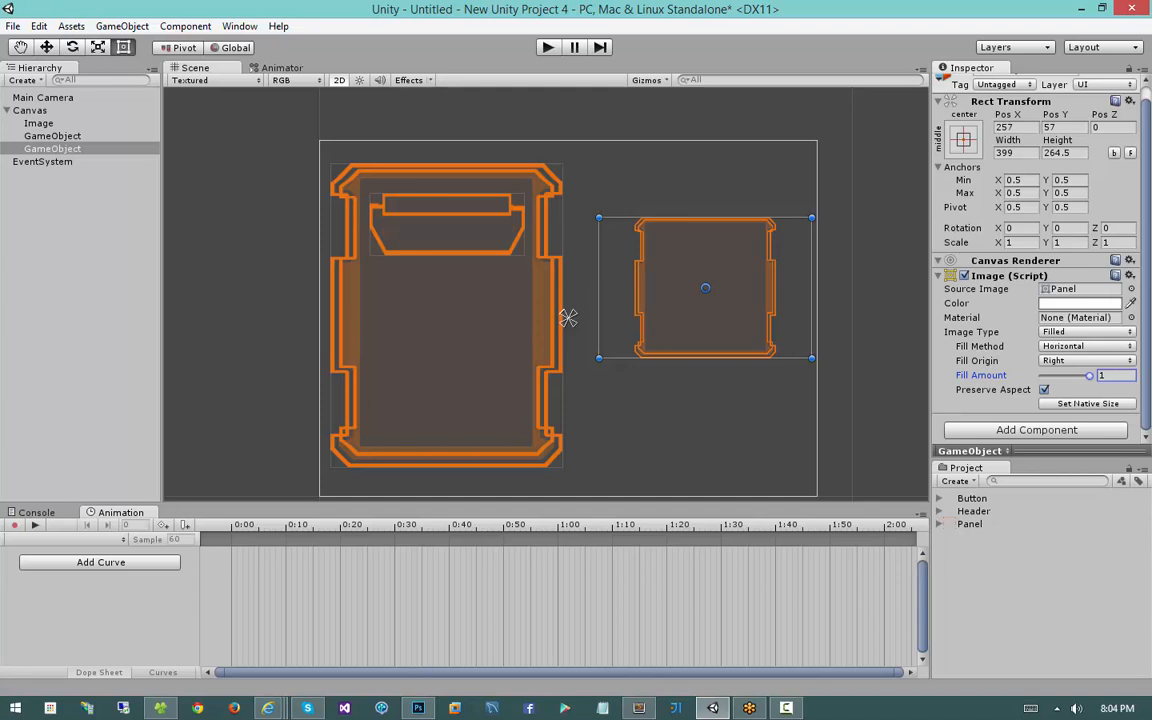
{"action": "mouse_move", "coordinate": [1089, 376]}
{"action": "left_mouse_down"}
{"action": "mouse_move", "coordinate": [1040, 376]}
{"action": "mouse_move", "coordinate": [1096, 376]}
{"action": "left_mouse_up"}
Set the second panel image's Image Type to Simple and stretch it to about 399 by 320
{"action": "left_click", "coordinate": [1066, 334]}
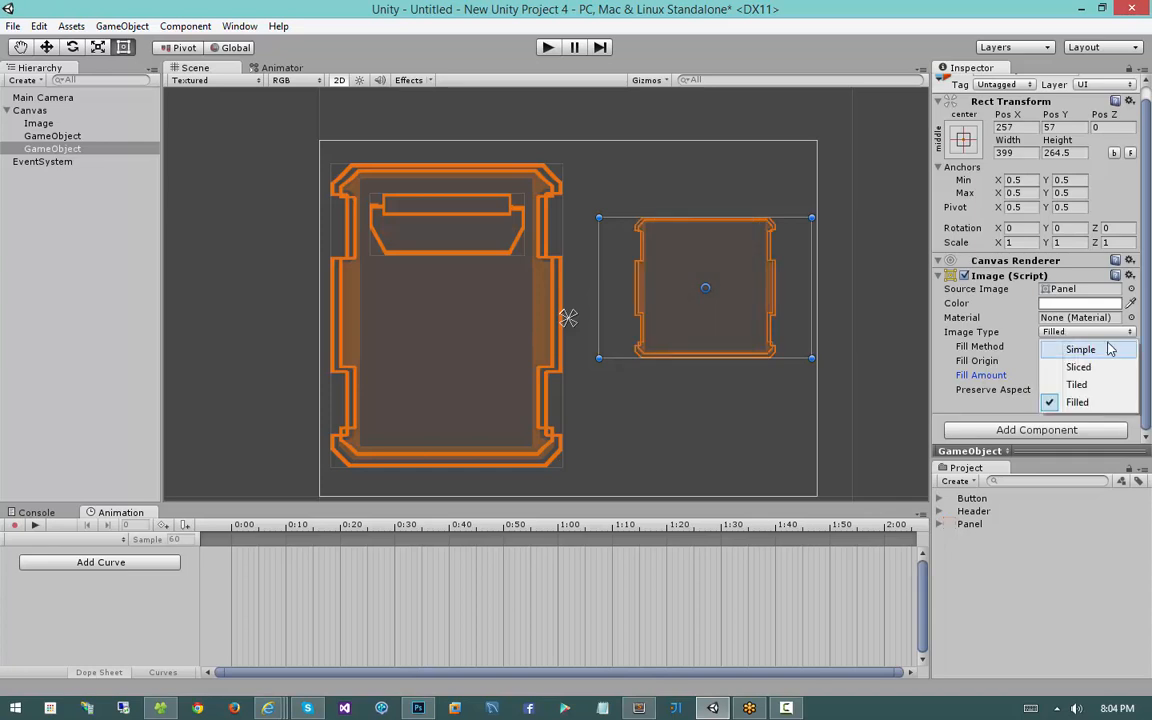
{"action": "left_click", "coordinate": [1108, 348]}
{"action": "left_click", "coordinate": [1108, 346]}
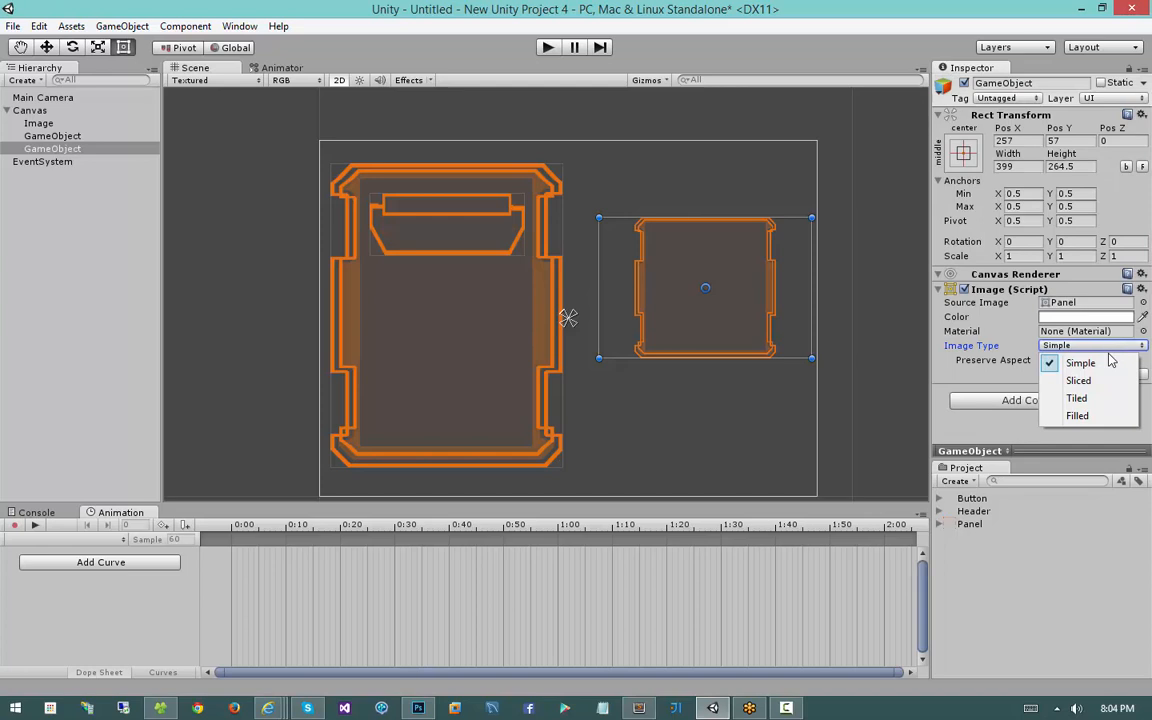
{"action": "left_click", "coordinate": [1107, 349]}
{"action": "left_click", "coordinate": [1005, 343]}
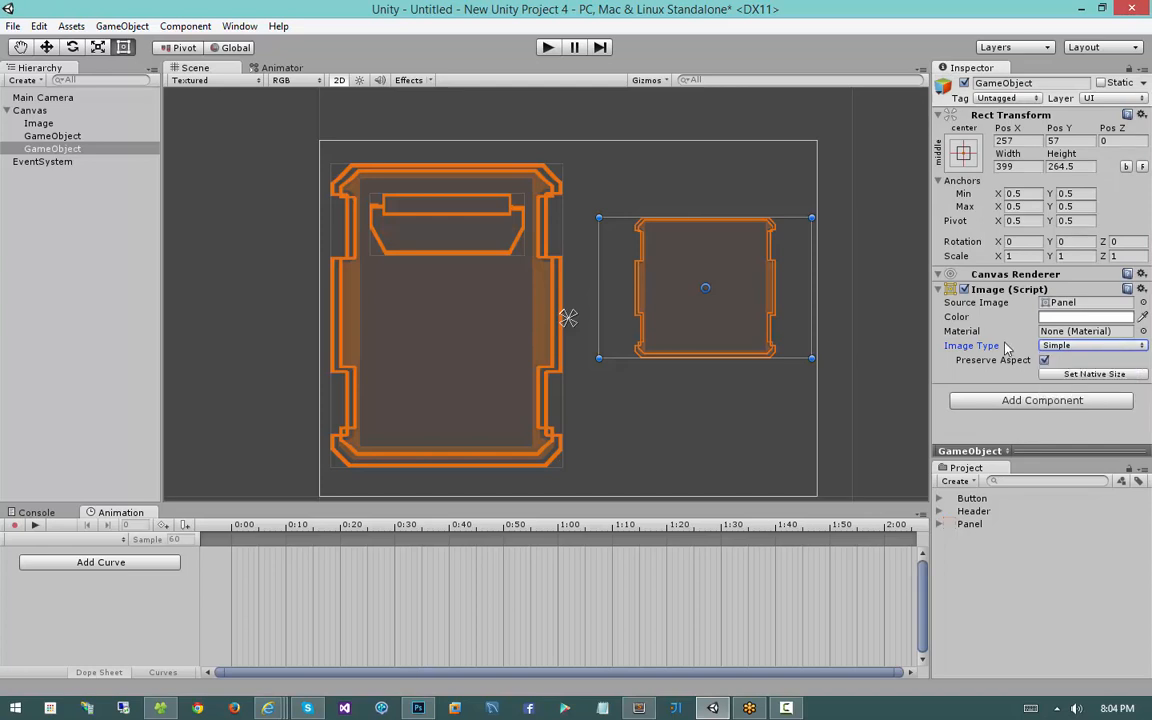
{"action": "left_click_drag", "start_coordinate": [784, 357], "coordinate": [783, 385]}
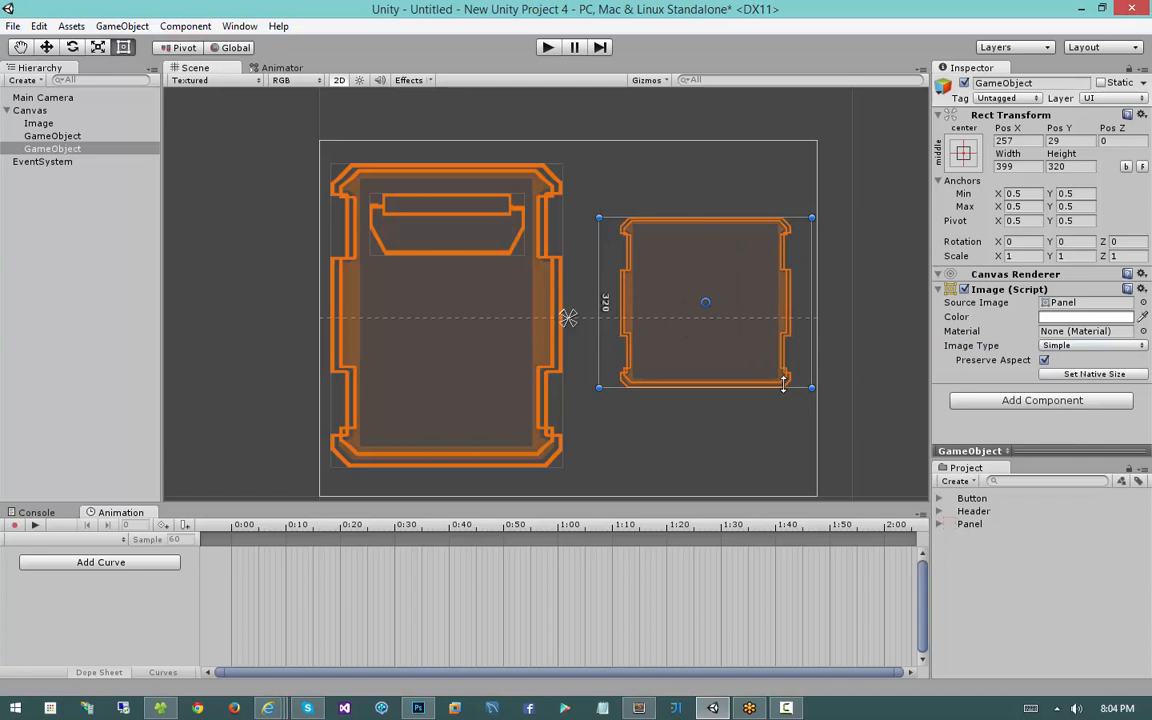
Tint the second panel image red with RGB values of about 244, 23, 23
{"action": "left_click", "coordinate": [1085, 316]}
{"action": "left_click_drag", "start_coordinate": [295, 280], "coordinate": [349, 397]}
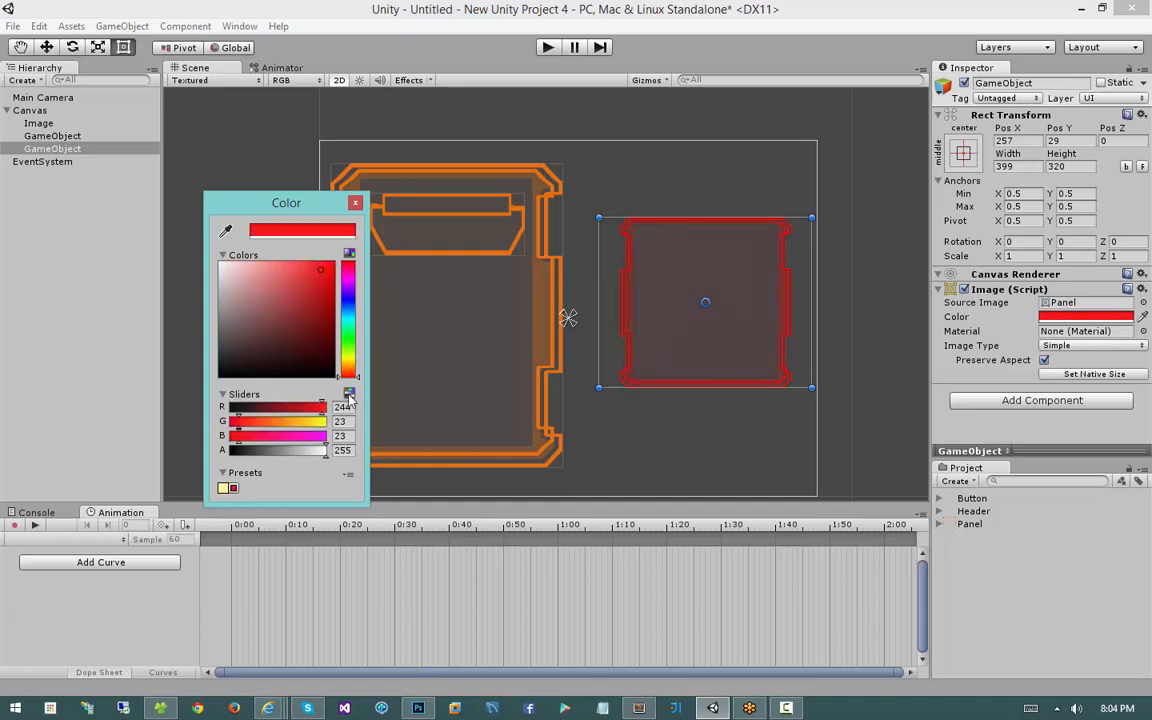
{"action": "left_click", "coordinate": [355, 203]}
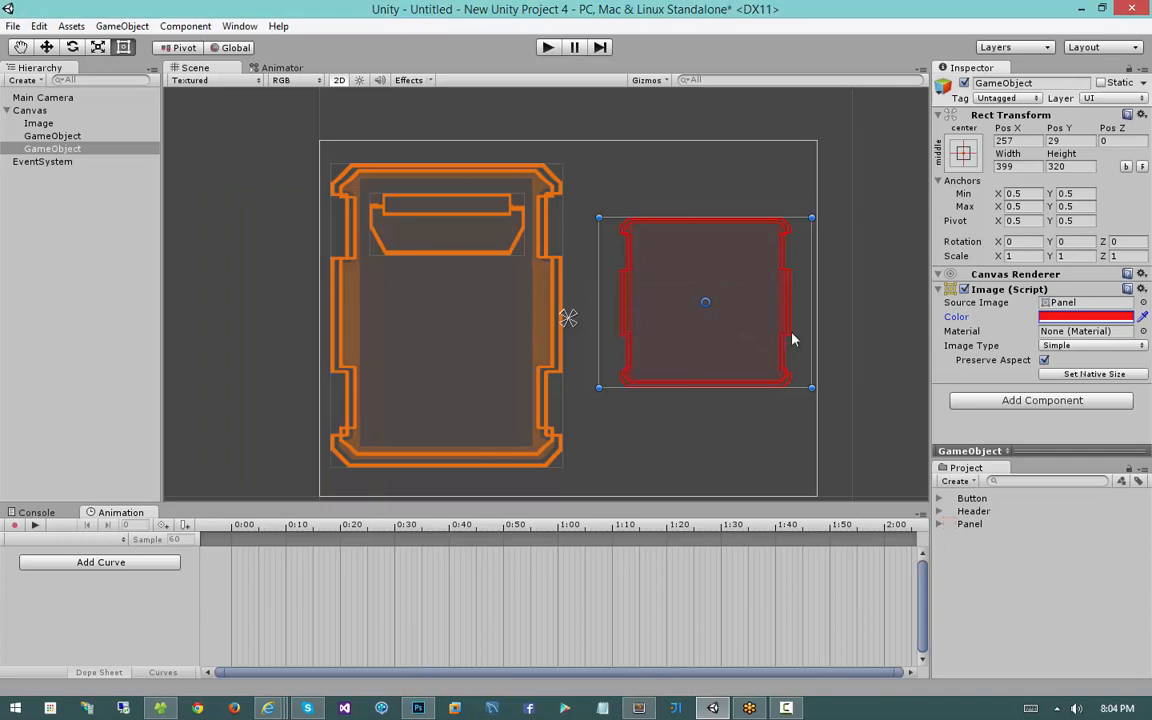
Create a new animation clip named Panel Color Change for the red panel image
{"action": "middle_click_drag", "start_coordinate": [530, 339], "coordinate": [446, 308]}
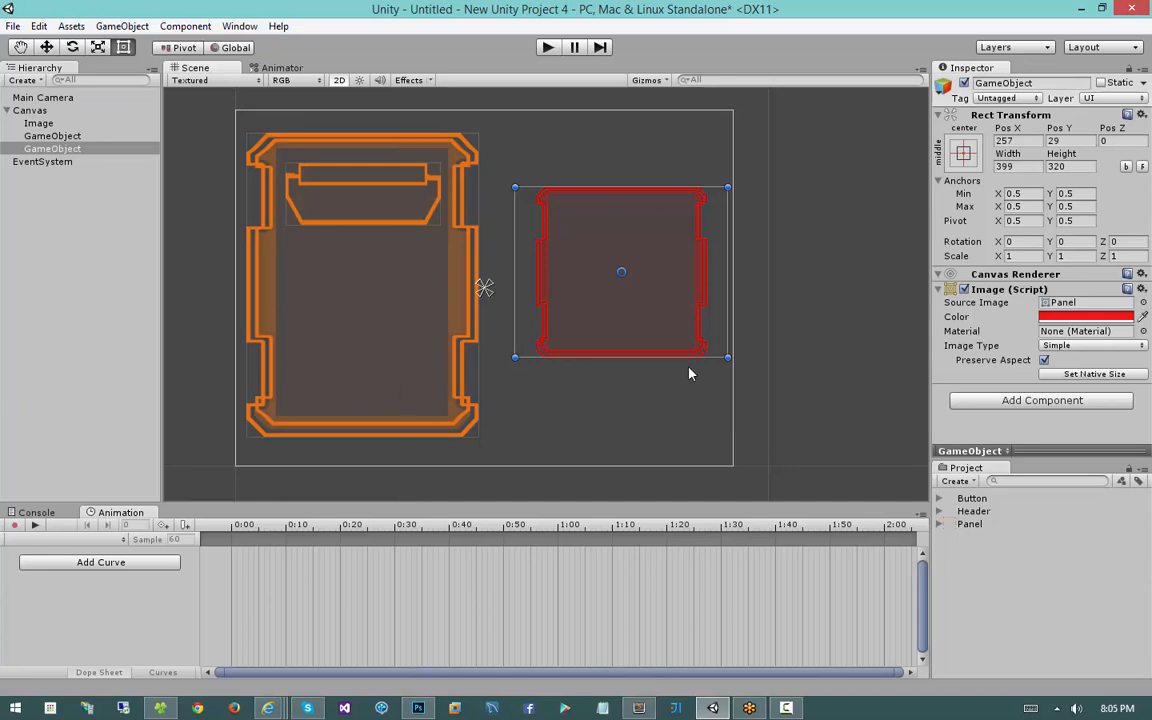
{"action": "left_click", "coordinate": [70, 539]}
{"action": "left_click", "coordinate": [85, 557]}
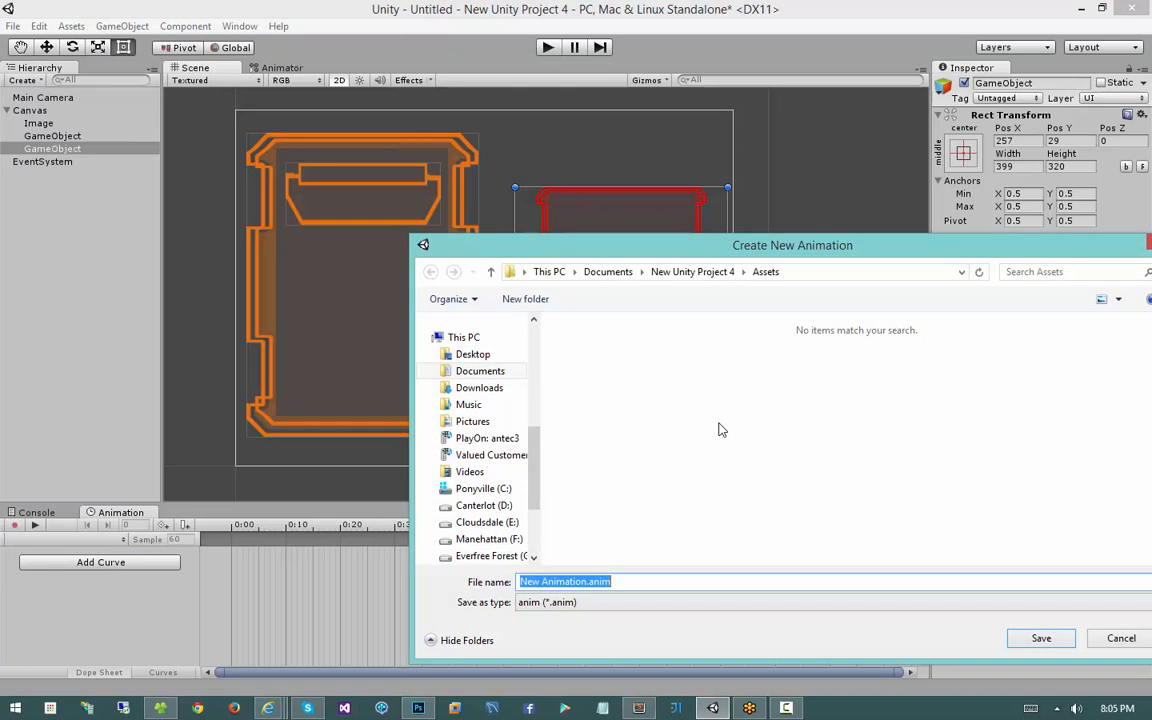
{"action": "type", "text": "Panel Color CHna"}
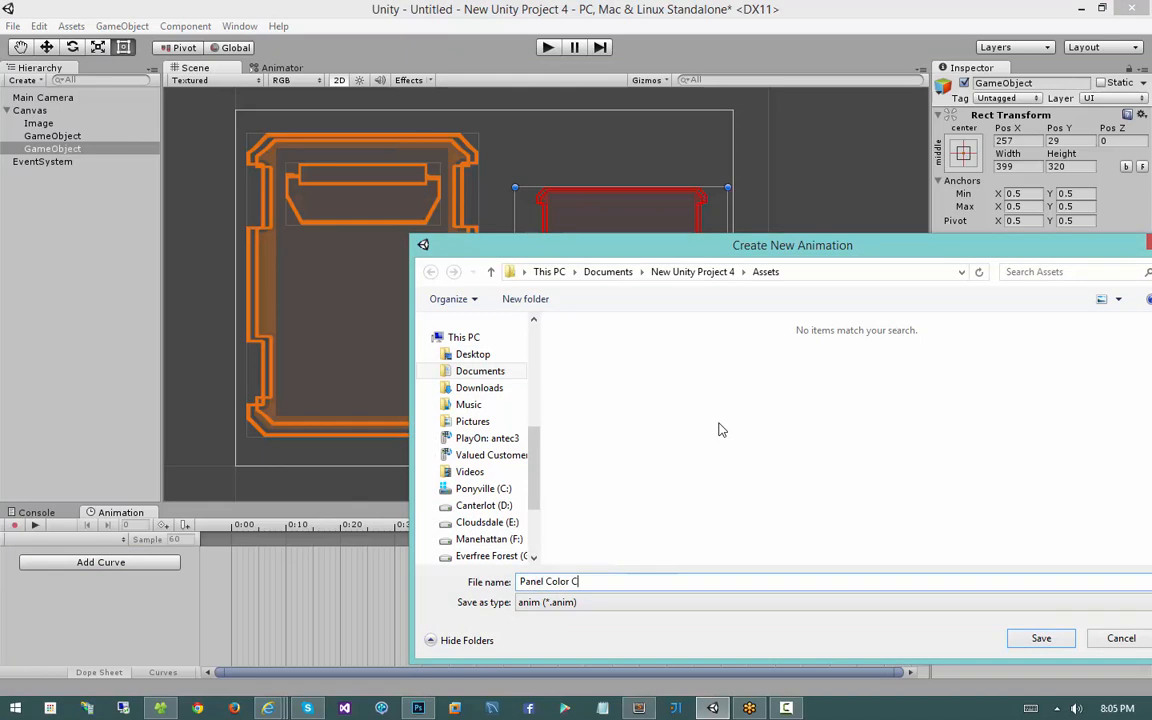
{"action": "key", "text": "BackSpace"}
{"action": "key", "text": "BackSpace"}
{"action": "key", "text": "BackSpace"}
{"action": "type", "text": "hange"}
{"action": "key", "text": "Return"}
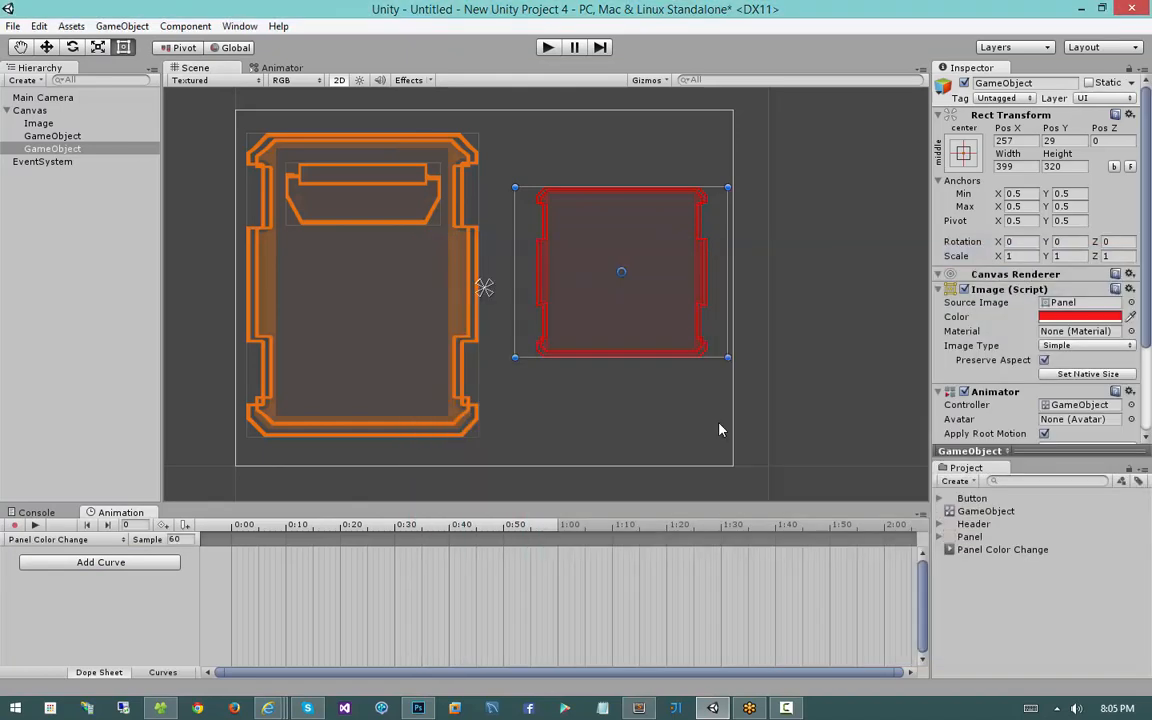
Key the red panel image's Color at frame 0 as a darker red of about RGB 212, 28, 28
{"action": "left_click_drag", "start_coordinate": [303, 525], "coordinate": [218, 538]}
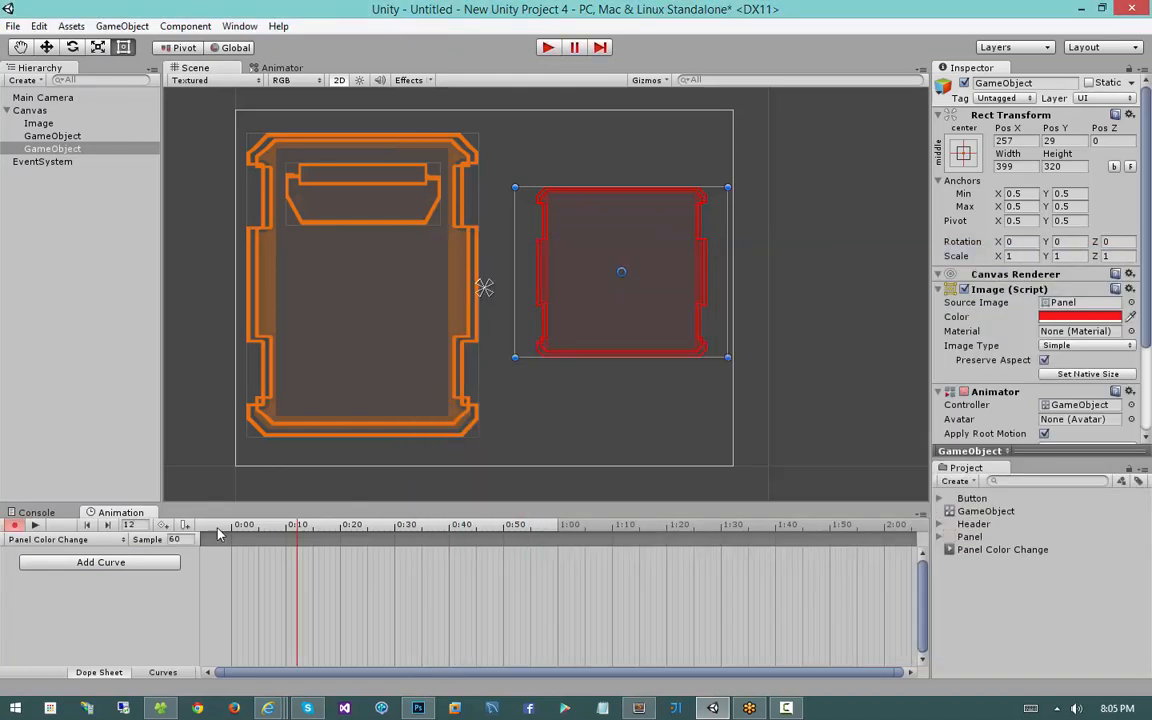
{"action": "left_click", "coordinate": [1080, 316]}
{"action": "left_click_drag", "start_coordinate": [319, 295], "coordinate": [322, 276]}
{"action": "left_click", "coordinate": [355, 203]}
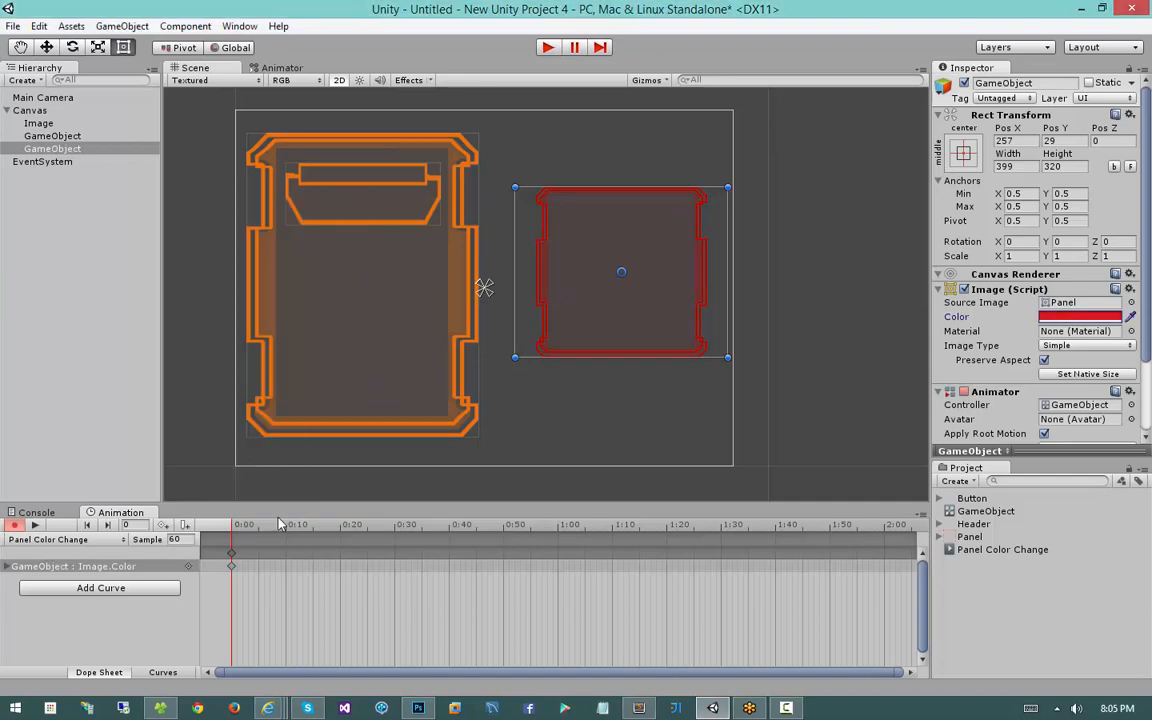
Add an Image Color keyframe at frame 60 with a brighter, slightly orange red
{"action": "left_click_drag", "start_coordinate": [324, 525], "coordinate": [558, 536]}
{"action": "left_click", "coordinate": [1080, 316]}
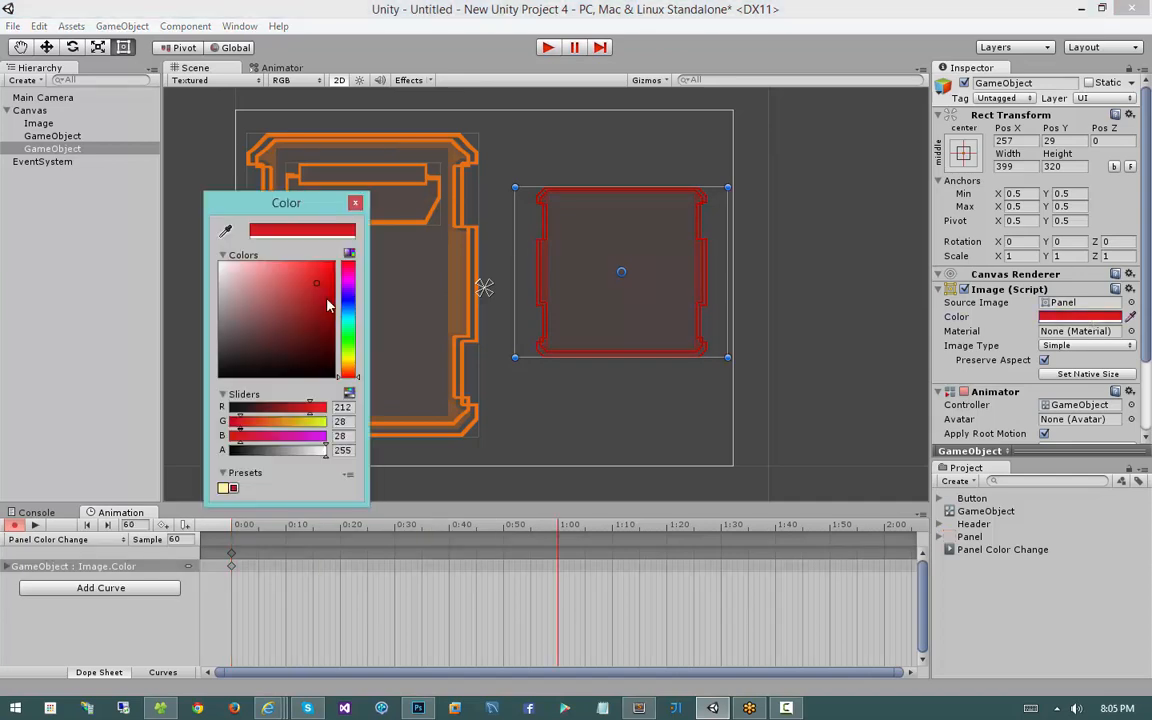
{"action": "left_click_drag", "start_coordinate": [313, 306], "coordinate": [325, 264]}
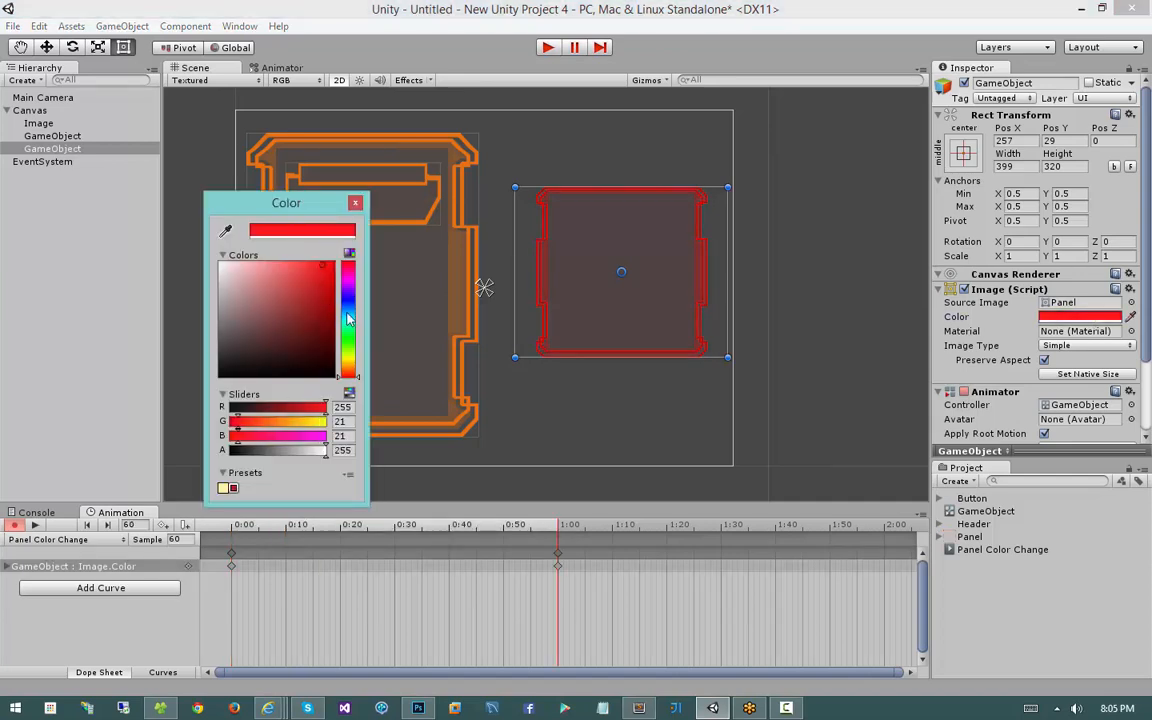
{"action": "left_click_drag", "start_coordinate": [349, 319], "coordinate": [352, 377]}
{"action": "left_click", "coordinate": [355, 203]}
Scrub through the color animation and change the frame 60 keyframe's Color to yellow
{"action": "left_click_drag", "start_coordinate": [240, 526], "coordinate": [545, 540]}
{"action": "left_click", "coordinate": [557, 525]}
{"action": "left_click", "coordinate": [1077, 317]}
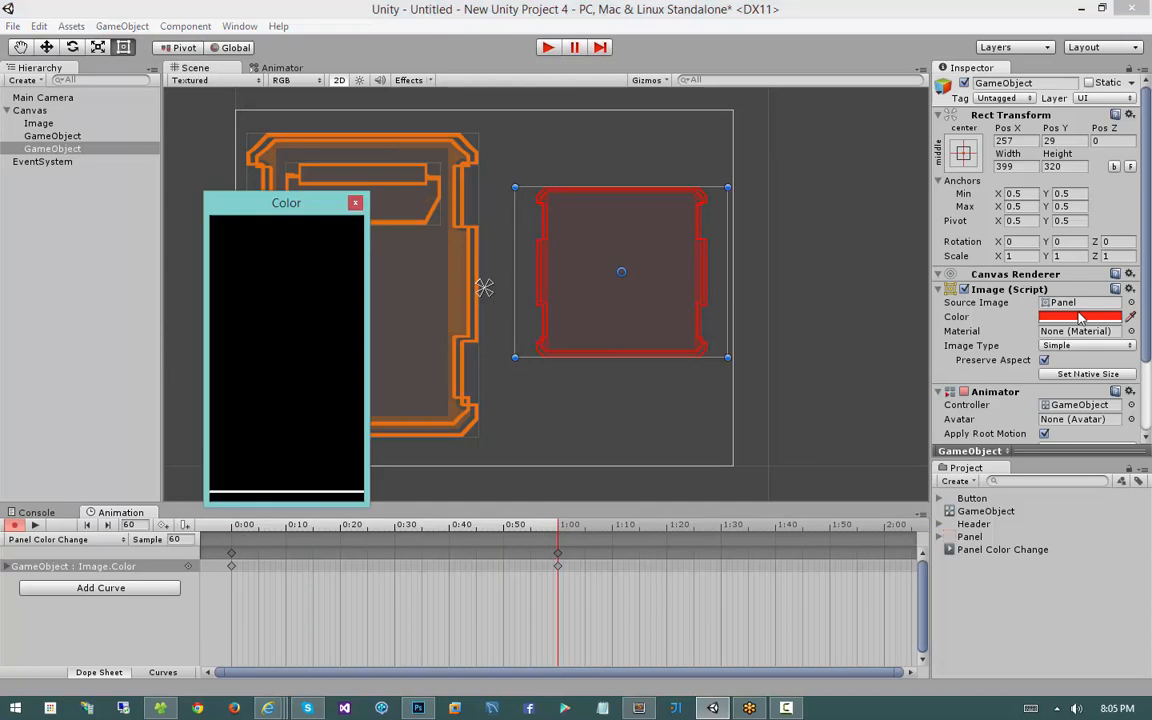
{"action": "left_click", "coordinate": [308, 317]}
{"action": "mouse_move", "coordinate": [353, 334]}
{"action": "left_mouse_down"}
{"action": "mouse_move", "coordinate": [315, 236]}
{"action": "mouse_move", "coordinate": [326, 231]}
{"action": "mouse_move", "coordinate": [360, 231]}
{"action": "mouse_move", "coordinate": [347, 357]}
{"action": "left_mouse_up"}
{"action": "left_click", "coordinate": [355, 204]}
Copy the frame 0 color keyframe and paste it at frame 80
{"action": "left_click_drag", "start_coordinate": [543, 528], "coordinate": [597, 527]}
{"action": "left_click_drag", "start_coordinate": [280, 597], "coordinate": [112, 510]}
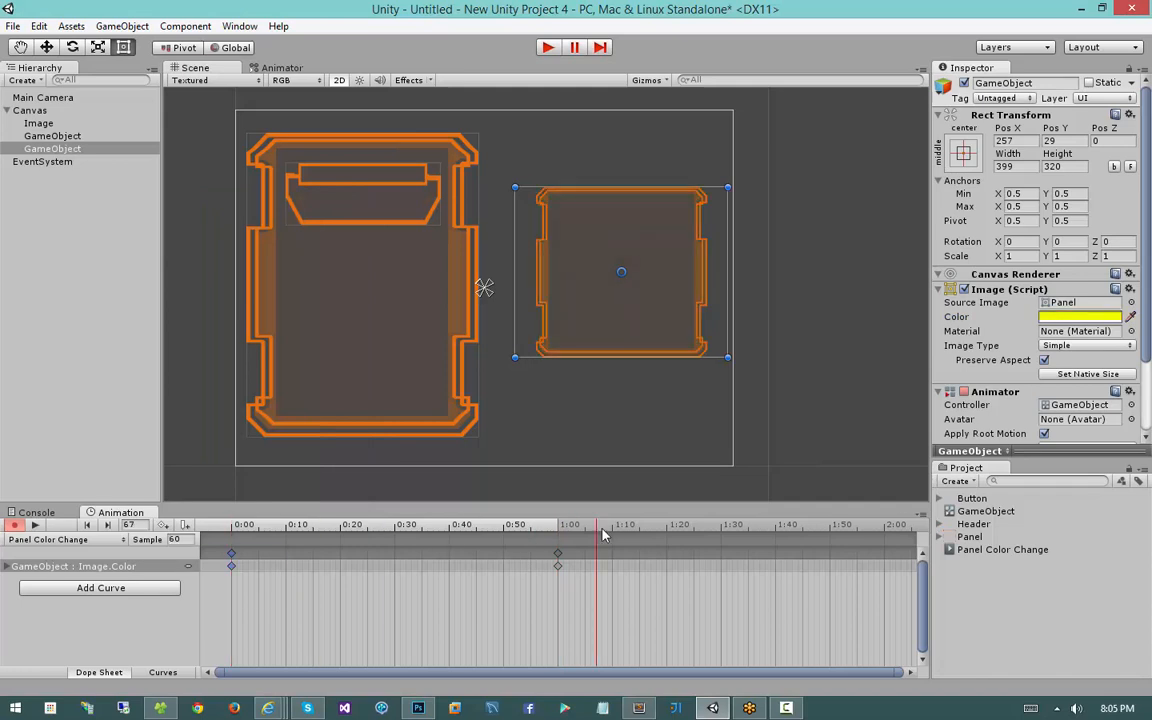
{"action": "left_click_drag", "start_coordinate": [604, 530], "coordinate": [666, 528]}
{"action": "key", "text": "ctrl+v"}
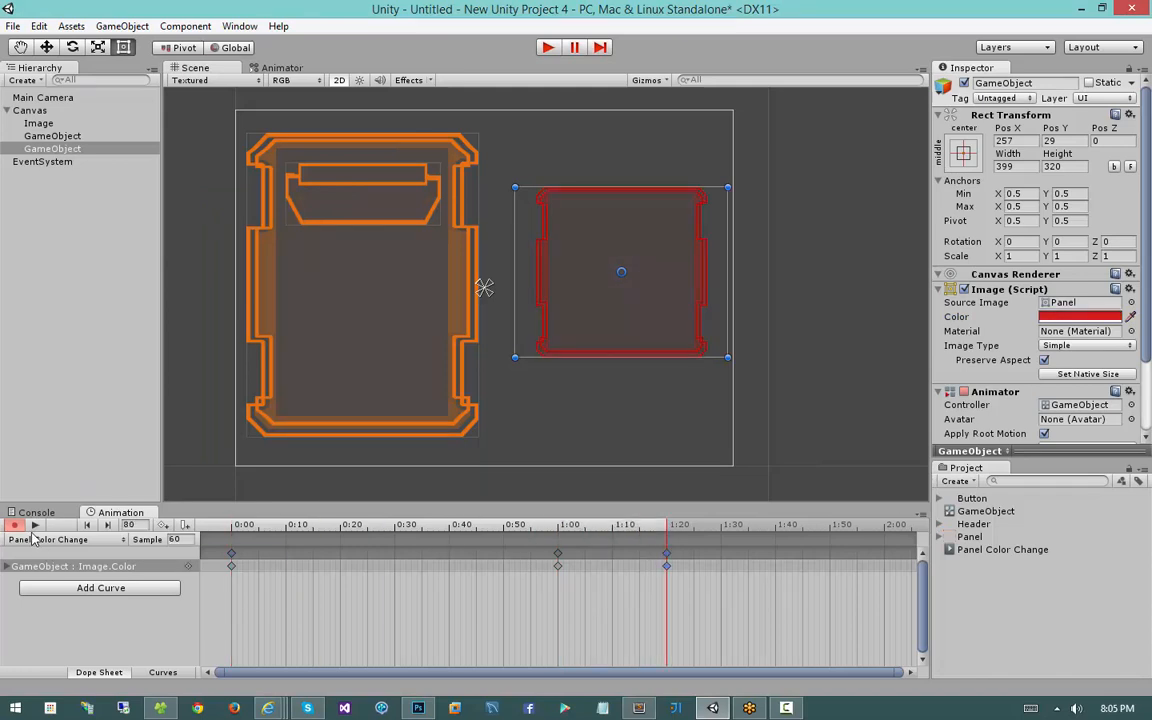
Preview the panel's color animation, stop it, and look over the animated object's Image component settings
{"action": "left_click", "coordinate": [35, 526]}
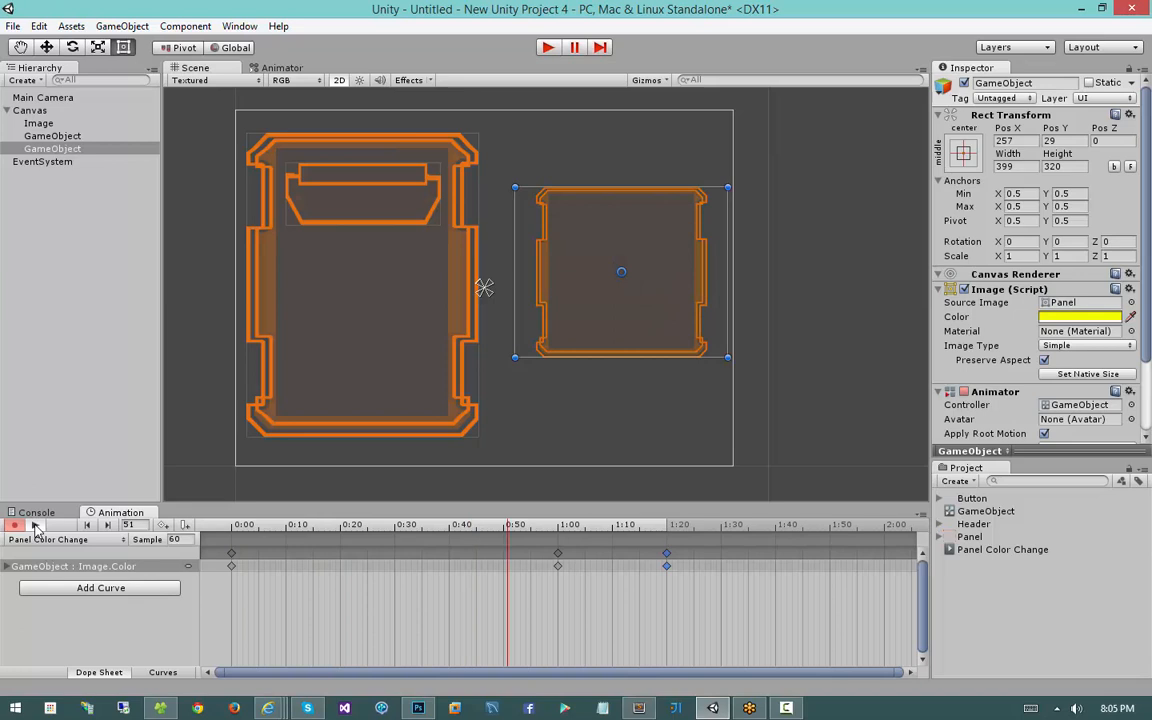
{"action": "left_click", "coordinate": [35, 526]}
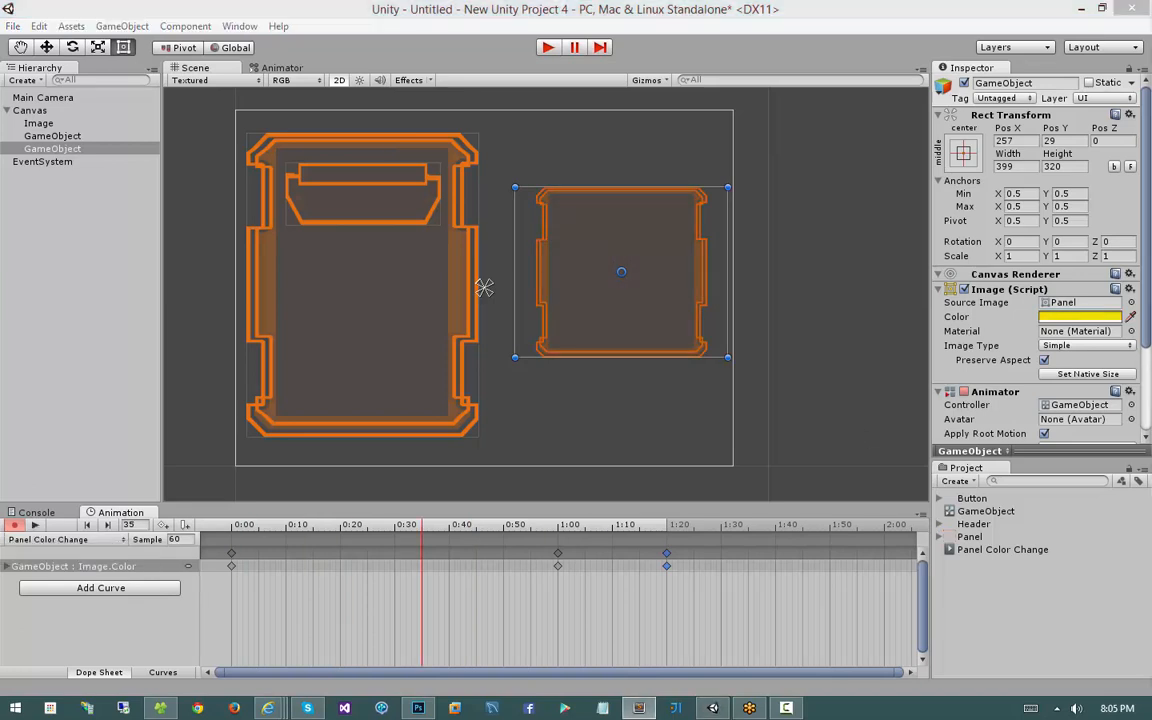
{"action": "left_click", "coordinate": [1003, 291]}
{"action": "left_click", "coordinate": [1002, 292]}
{"action": "scroll", "coordinate": [1003, 298], "scroll_direction": "down", "scroll_amount": 3}
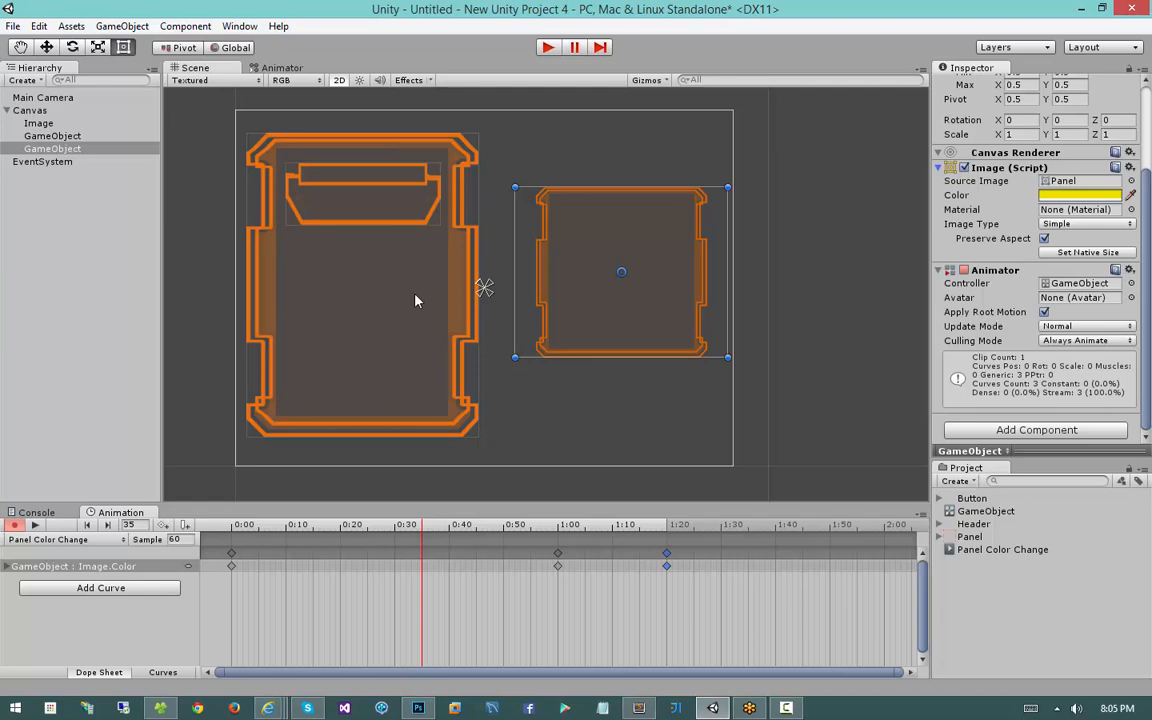
Delete the Image and both GameObject children from the Canvas
{"action": "left_click", "coordinate": [447, 278]}
{"action": "left_click", "coordinate": [658, 252]}
{"action": "left_click", "coordinate": [379, 260]}
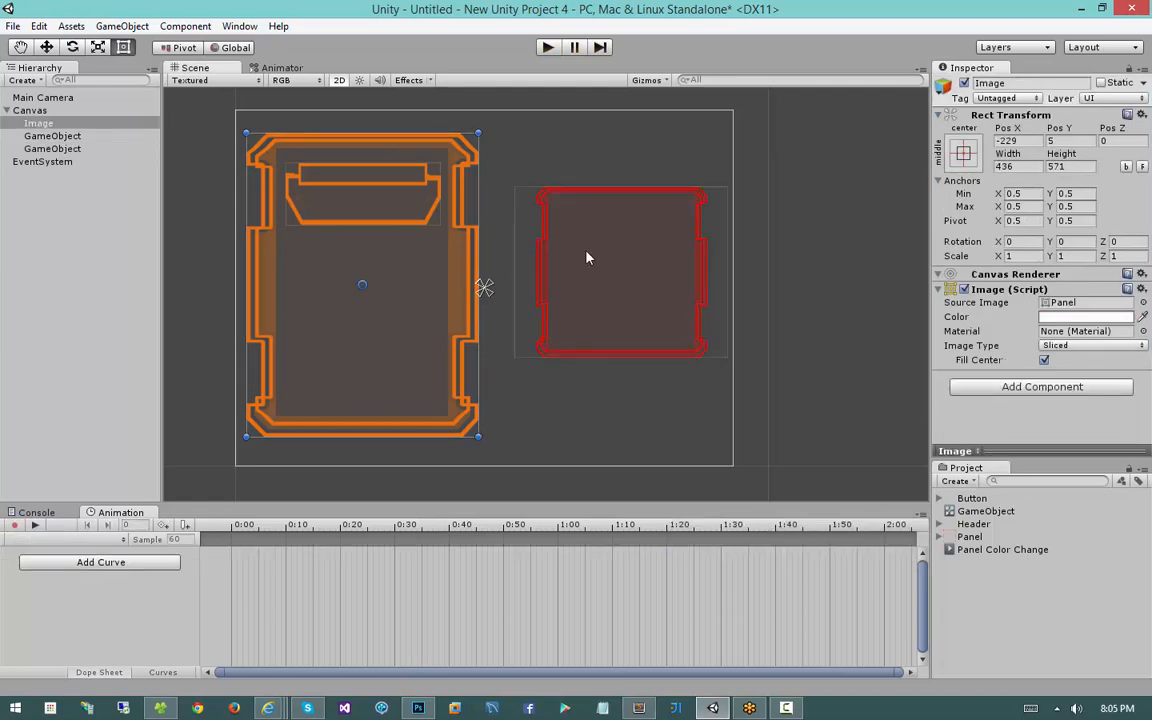
{"action": "left_click", "coordinate": [587, 258]}
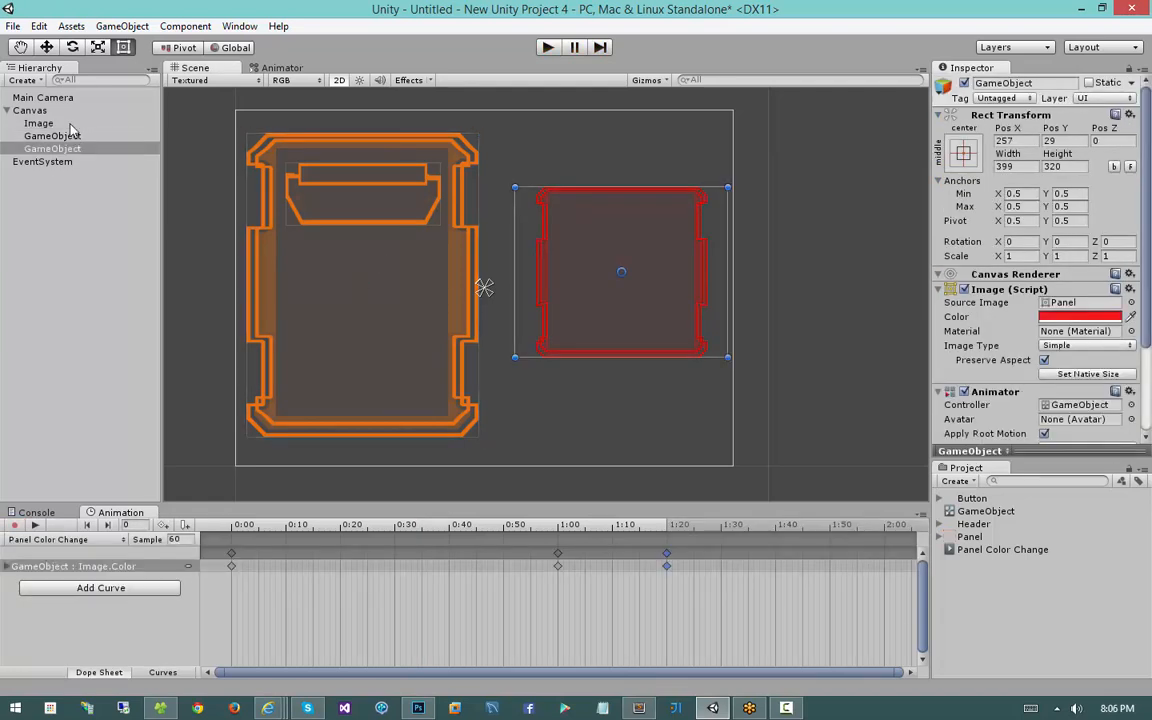
{"action": "left_click", "coordinate": [69, 124], "text": "shift"}
{"action": "key", "text": "Delete"}
Add a UI Panel as a child of the Canvas
{"action": "right_click", "coordinate": [40, 112]}
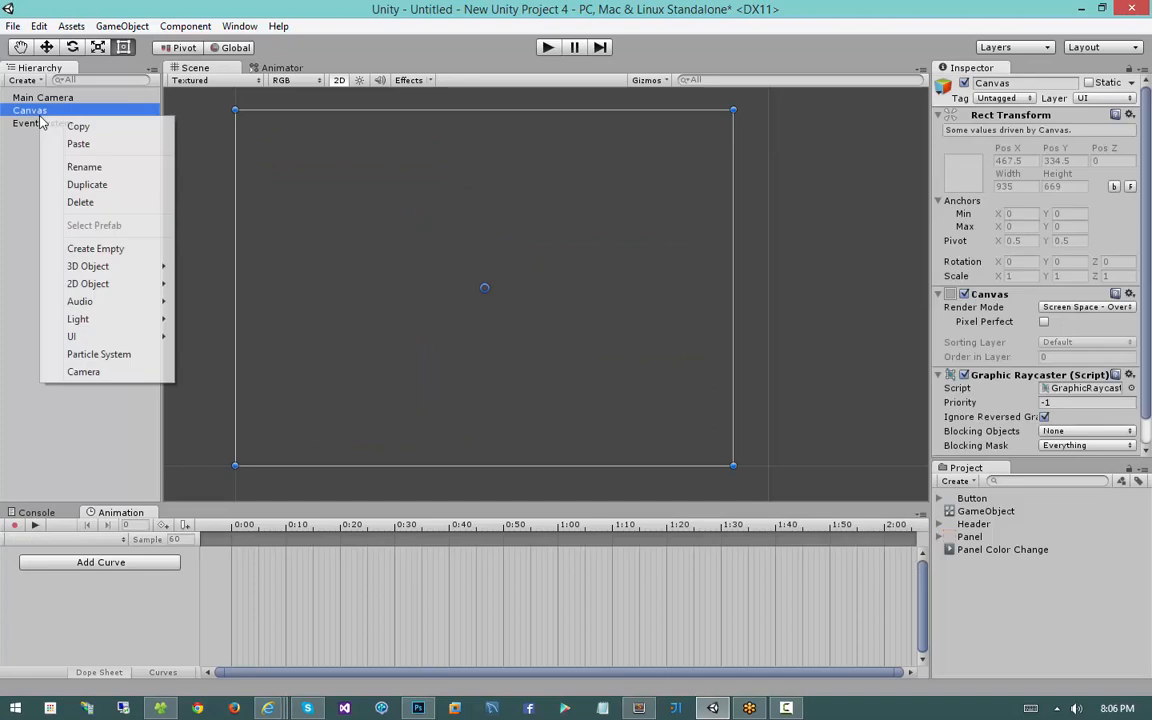
{"action": "mouse_move", "coordinate": [80, 335]}
{"action": "left_click", "coordinate": [206, 334]}
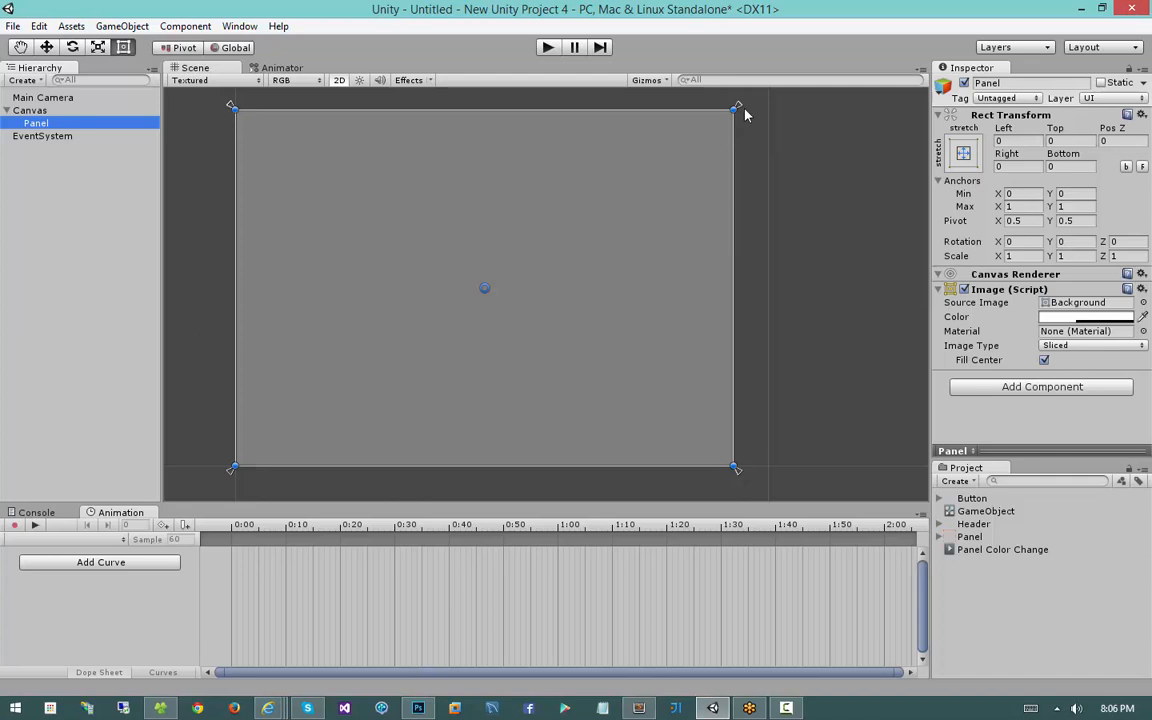
Shrink the panel, pull its anchor maximum in to about X 0.80, Y 0.73, and reposition it inside the Canvas
{"action": "left_click_drag", "start_coordinate": [733, 110], "coordinate": [596, 229]}
{"action": "left_click_drag", "start_coordinate": [737, 110], "coordinate": [640, 202]}
{"action": "left_click_drag", "start_coordinate": [491, 288], "coordinate": [553, 239]}
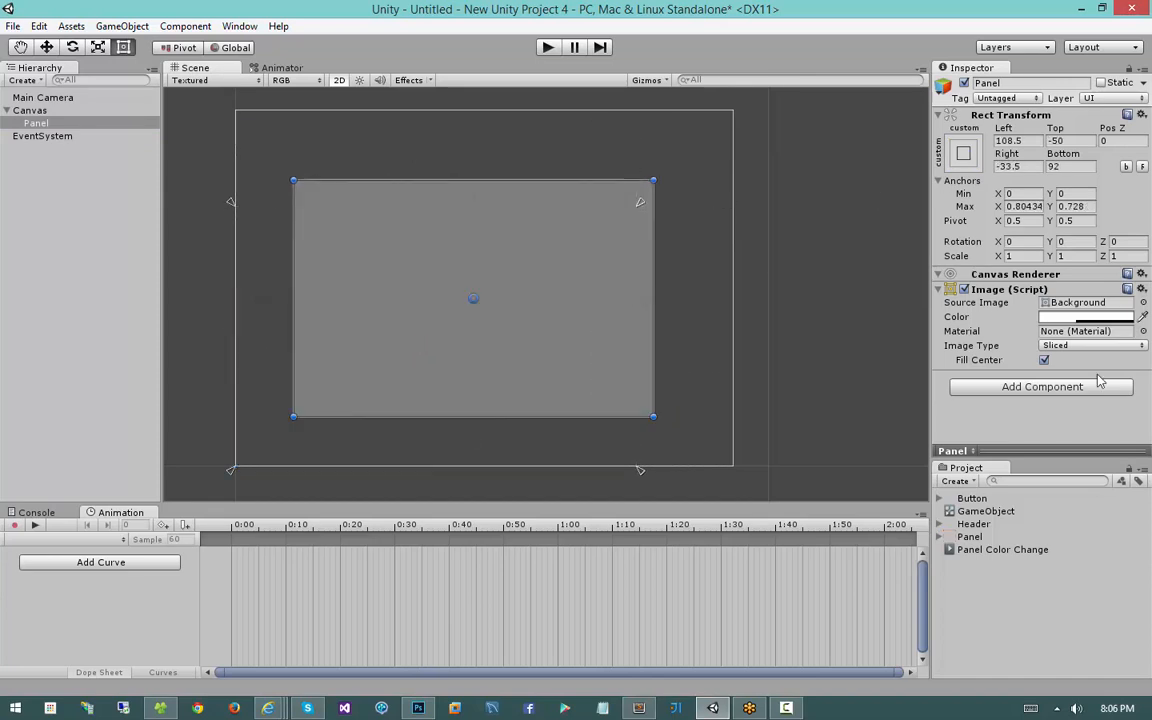
{"action": "left_click", "coordinate": [1088, 302]}
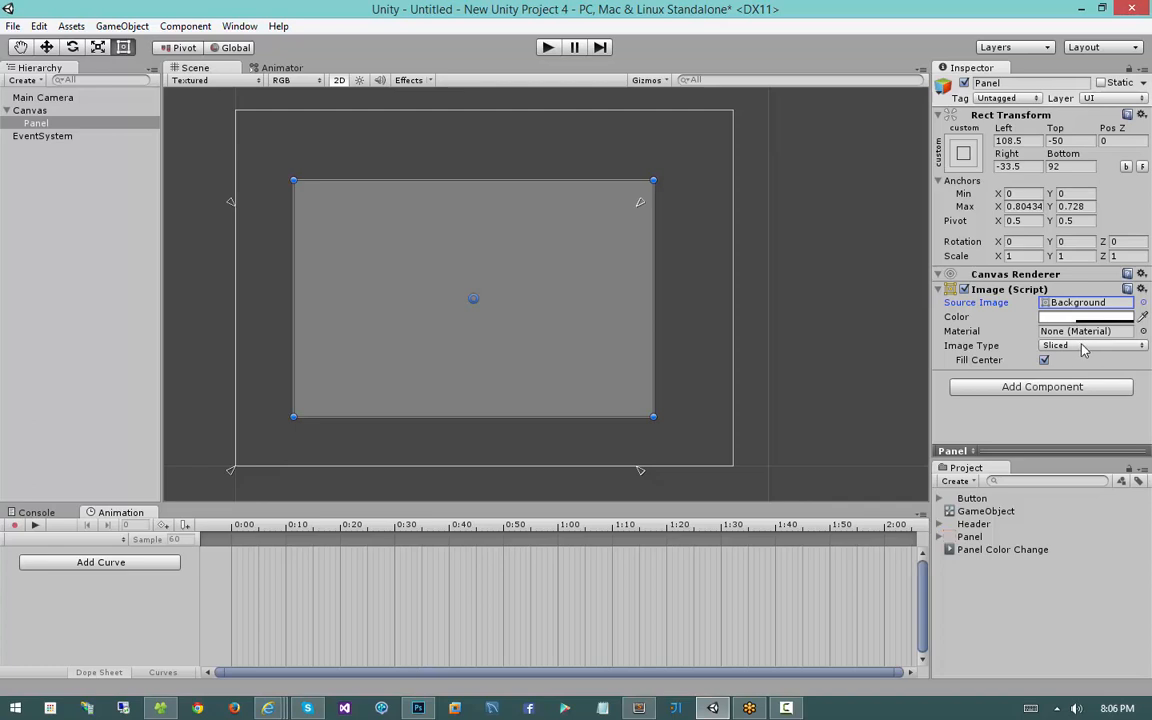
{"action": "left_click_drag", "start_coordinate": [564, 263], "coordinate": [549, 293]}
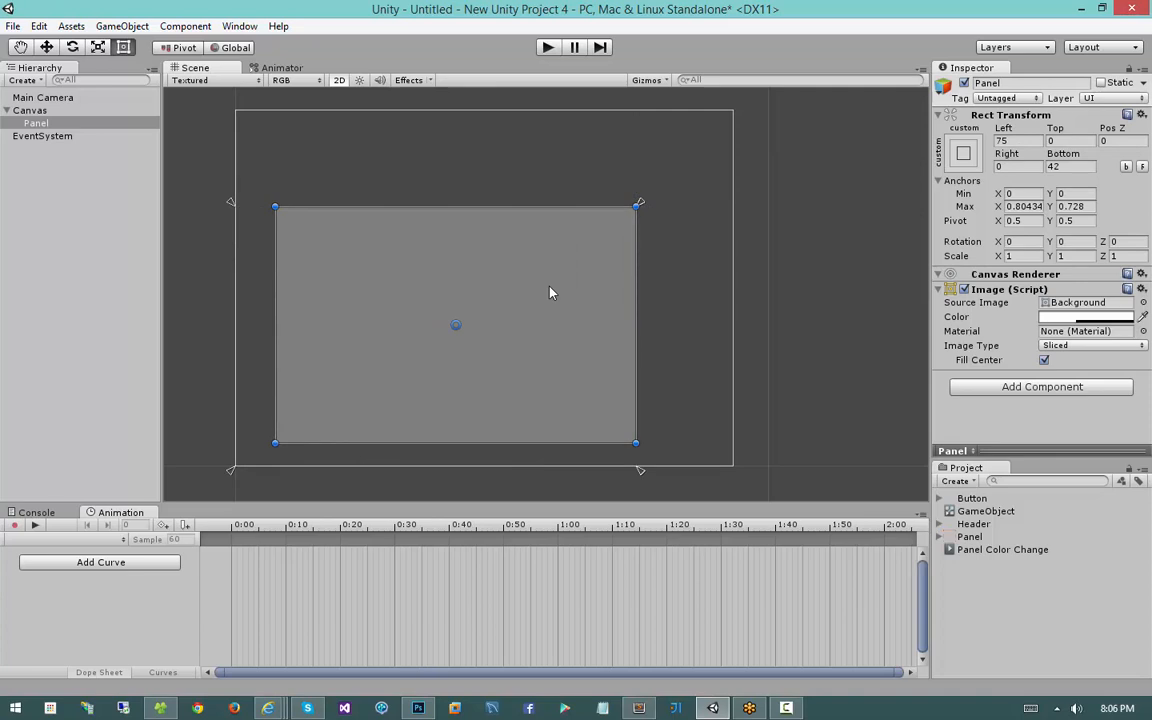
Stretch the panel's anchors back to the Canvas corners and center it with side margins of 99 and vertical margins of 83.5
{"action": "left_click_drag", "start_coordinate": [639, 204], "coordinate": [747, 104]}
{"action": "mouse_move", "coordinate": [586, 239]}
{"action": "left_mouse_down"}
{"action": "mouse_move", "coordinate": [602, 213]}
{"action": "mouse_move", "coordinate": [602, 225]}
{"action": "left_mouse_up"}
{"action": "left_click_drag", "start_coordinate": [665, 406], "coordinate": [646, 380]}
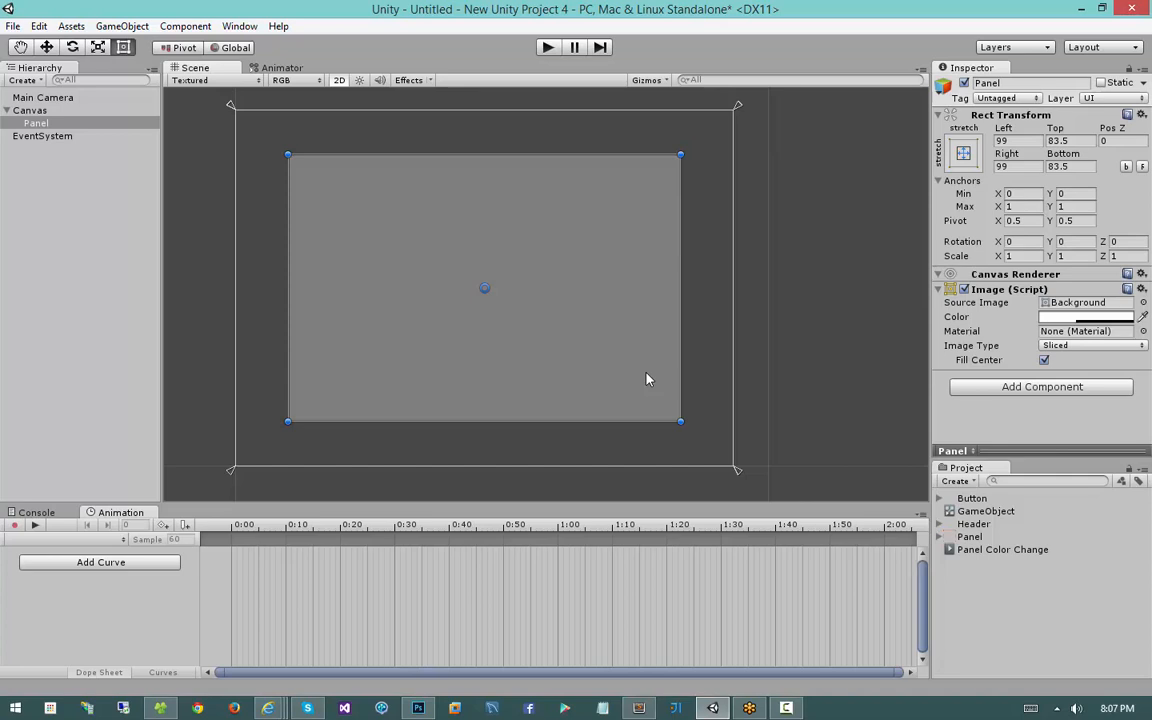
Add a UI Text inside the Panel, enlarge it to about 197 by 118, and place it near the panel's upper-left corner
{"action": "right_click", "coordinate": [132, 124]}
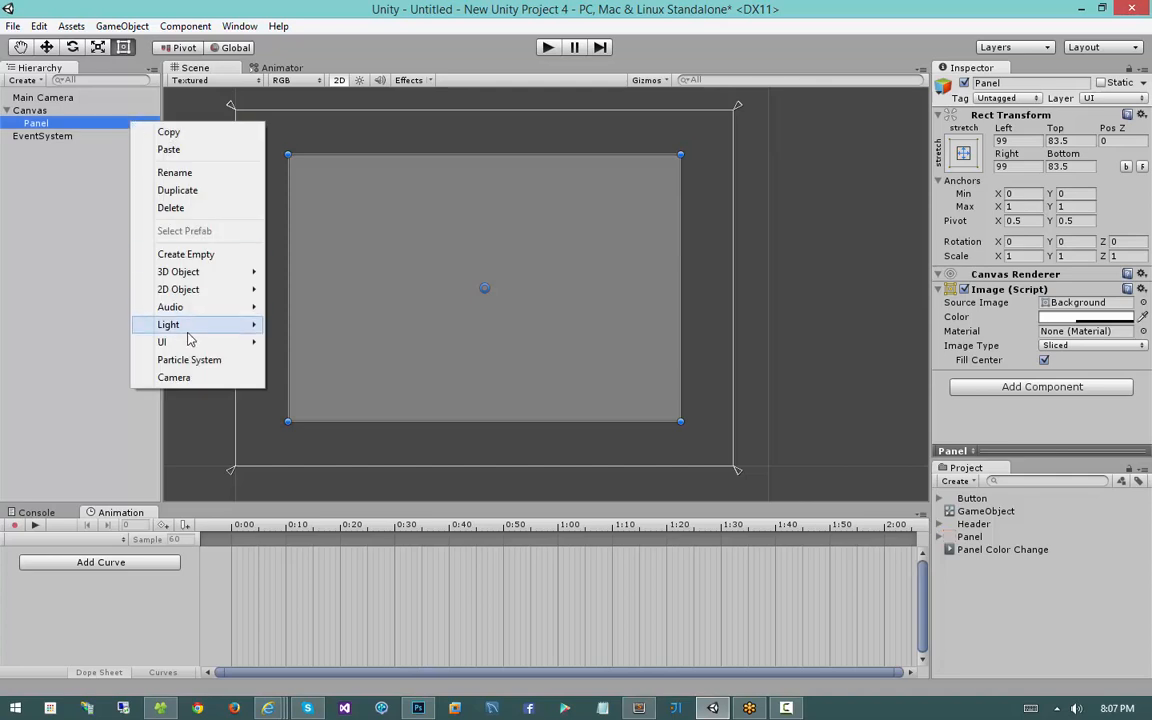
{"action": "mouse_move", "coordinate": [197, 346]}
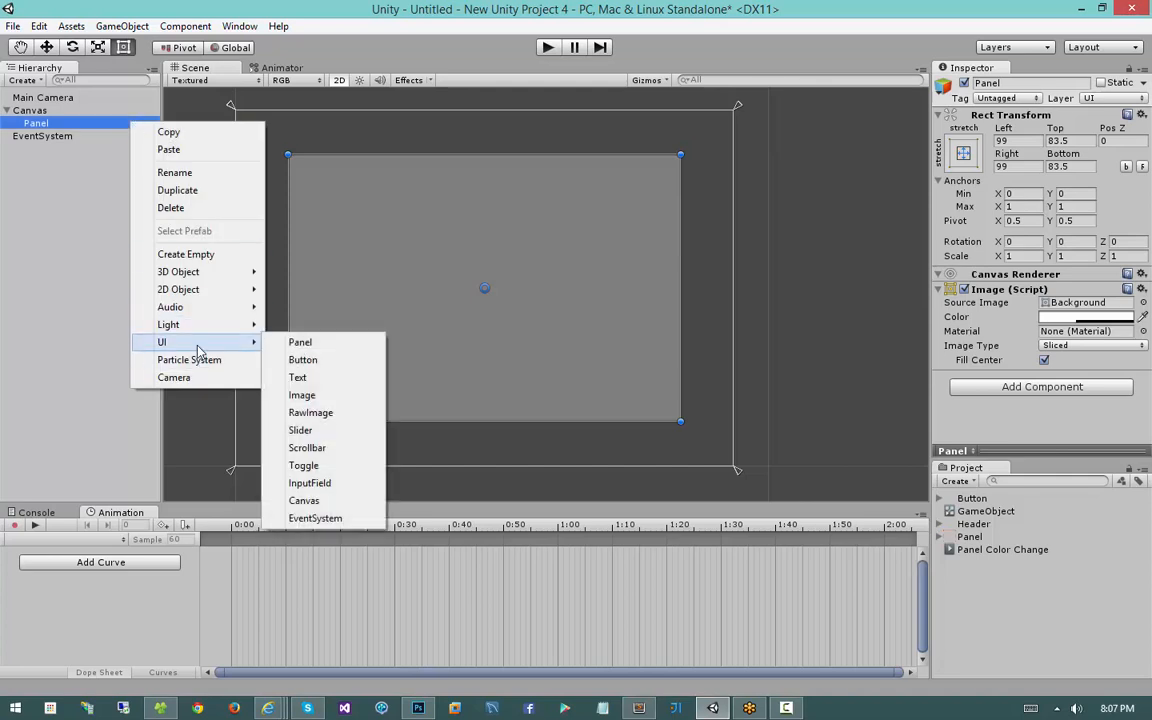
{"action": "left_click", "coordinate": [329, 386]}
{"action": "scroll", "coordinate": [502, 291], "scroll_direction": "up", "scroll_amount": 5}
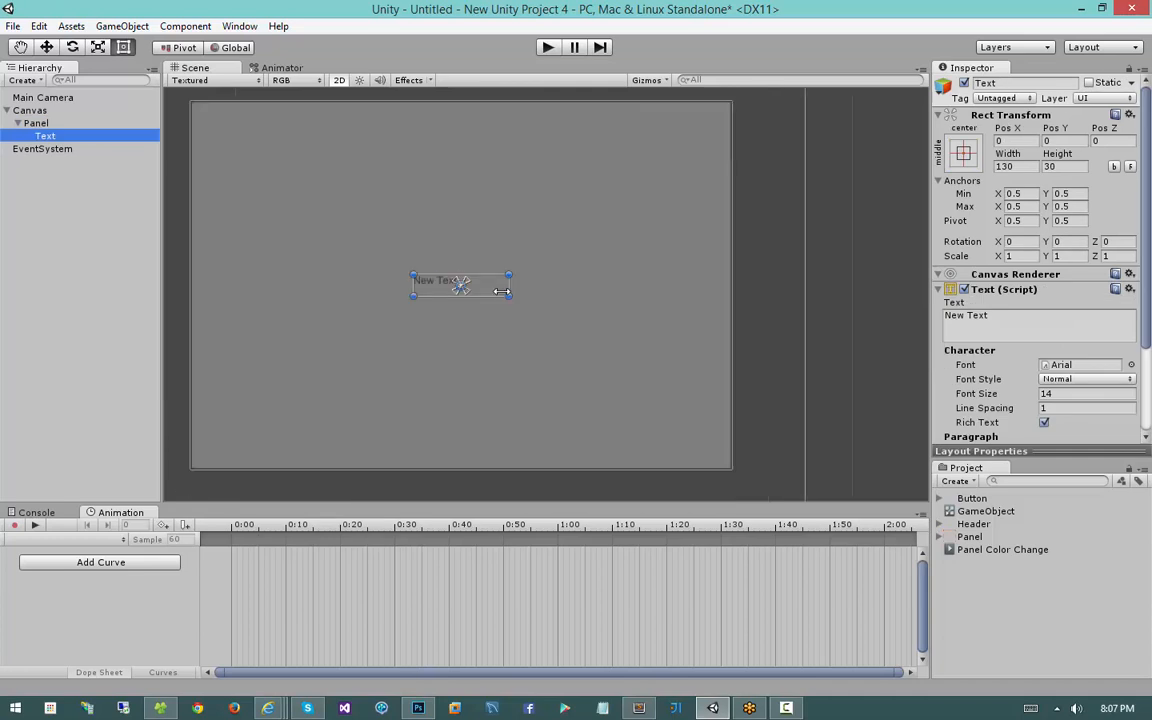
{"action": "middle_click_drag", "start_coordinate": [499, 293], "coordinate": [606, 345]}
{"action": "scroll", "coordinate": [606, 345], "scroll_direction": "down", "scroll_amount": 2}
{"action": "left_click_drag", "start_coordinate": [582, 320], "coordinate": [632, 411]}
{"action": "left_click_drag", "start_coordinate": [522, 343], "coordinate": [424, 249]}
{"action": "left_click_drag", "start_coordinate": [536, 316], "coordinate": [463, 231]}
Create an empty child object in the Panel and move it to about X 105, Y 140
{"action": "right_click", "coordinate": [86, 125]}
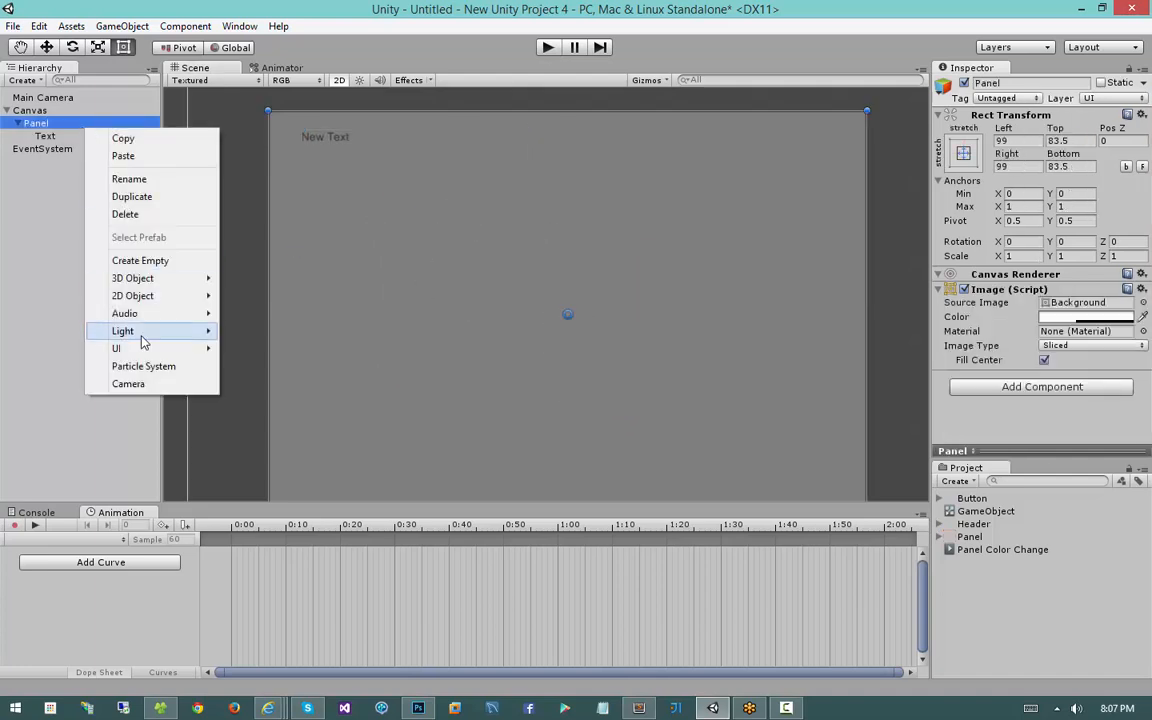
{"action": "mouse_move", "coordinate": [140, 350]}
{"action": "left_click", "coordinate": [140, 260]}
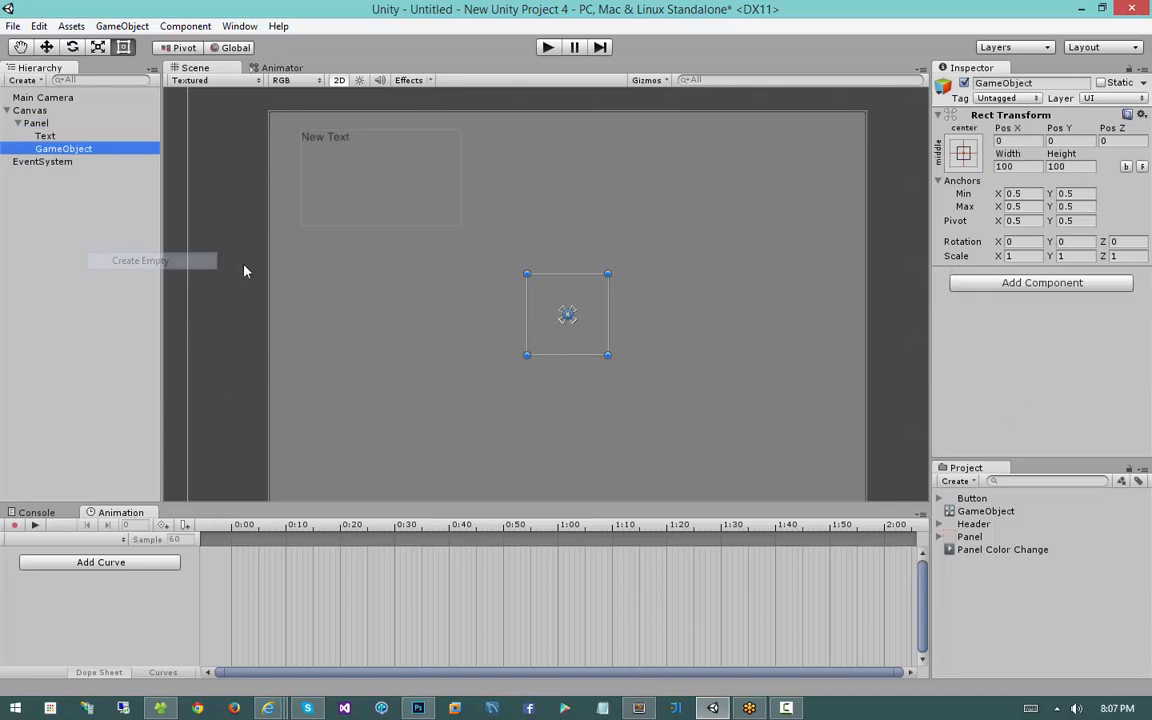
{"action": "left_click_drag", "start_coordinate": [577, 284], "coordinate": [662, 170]}
Add Canvas Renderer and Text components to the empty GameObject
{"action": "left_click", "coordinate": [1007, 283]}
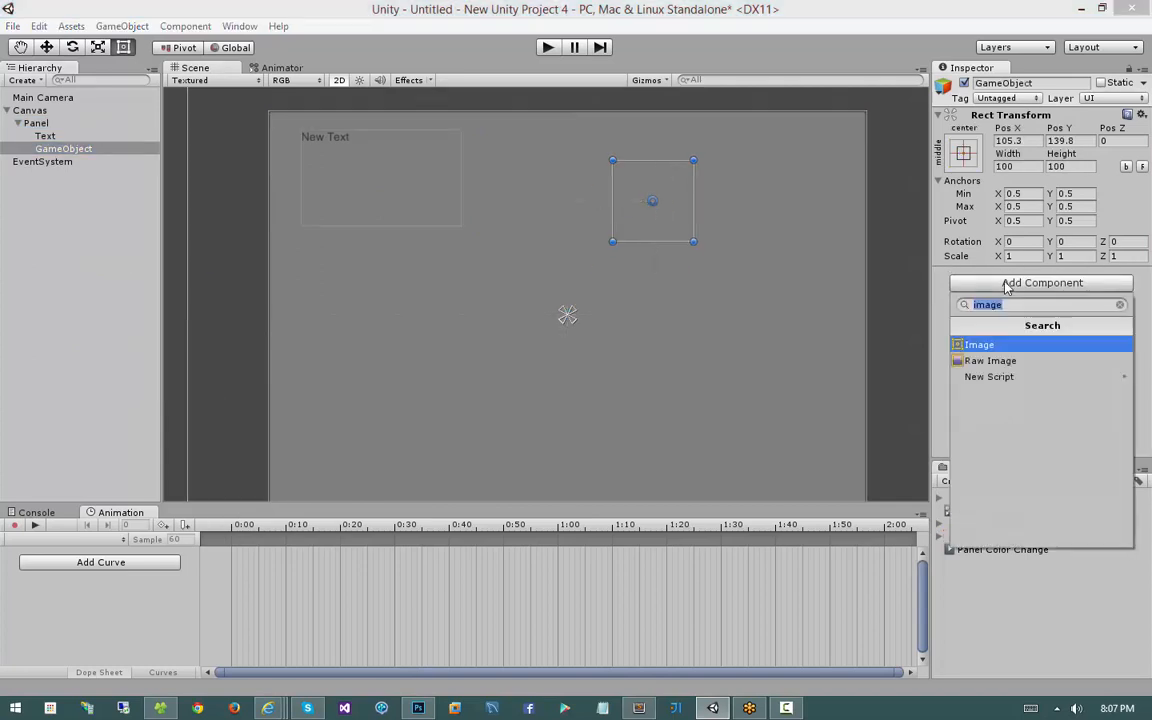
{"action": "type", "text": "canva"}
{"action": "type", "text": "re"}
{"action": "key", "text": "Return"}
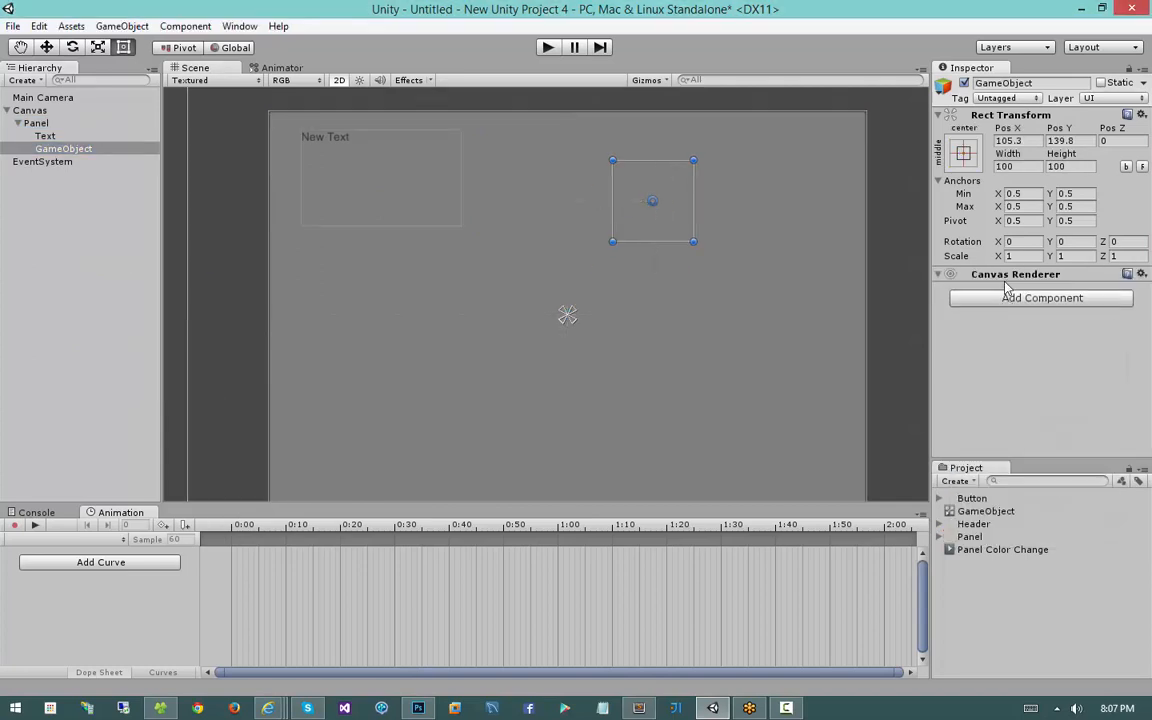
{"action": "left_click", "coordinate": [1025, 302]}
{"action": "type", "text": "text"}
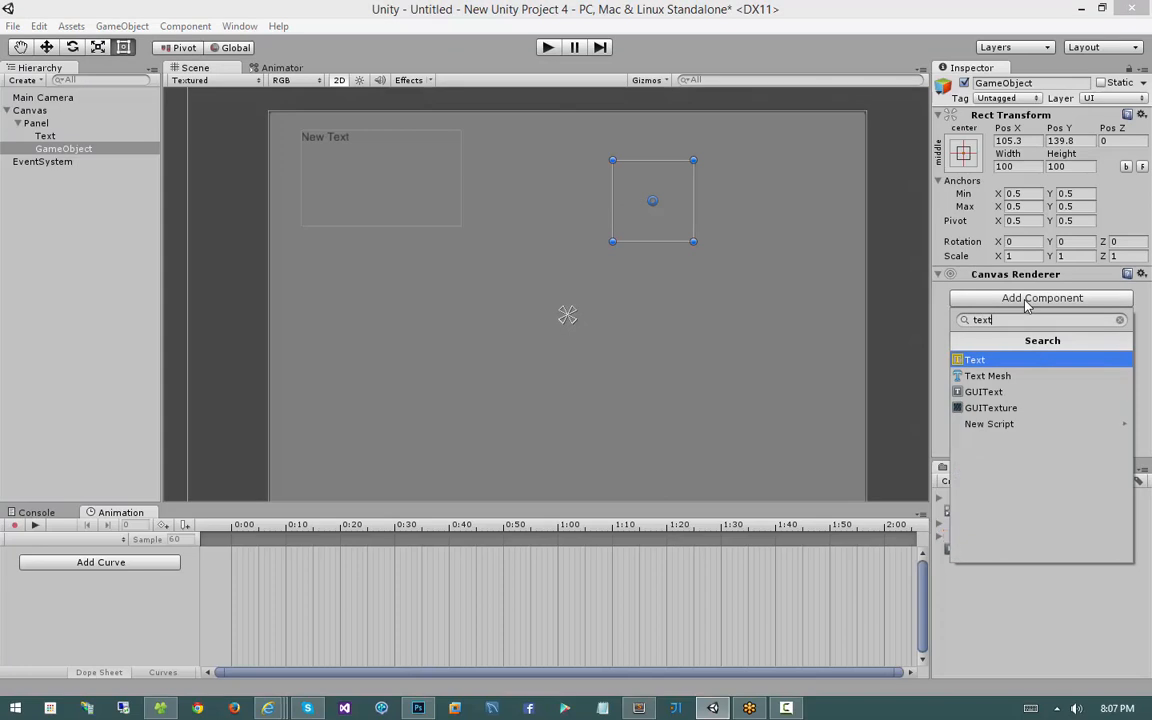
{"action": "key", "text": "Return"}
Set the GameObject's text to "New Text" and enlarge its text box
{"action": "left_click", "coordinate": [1022, 321]}
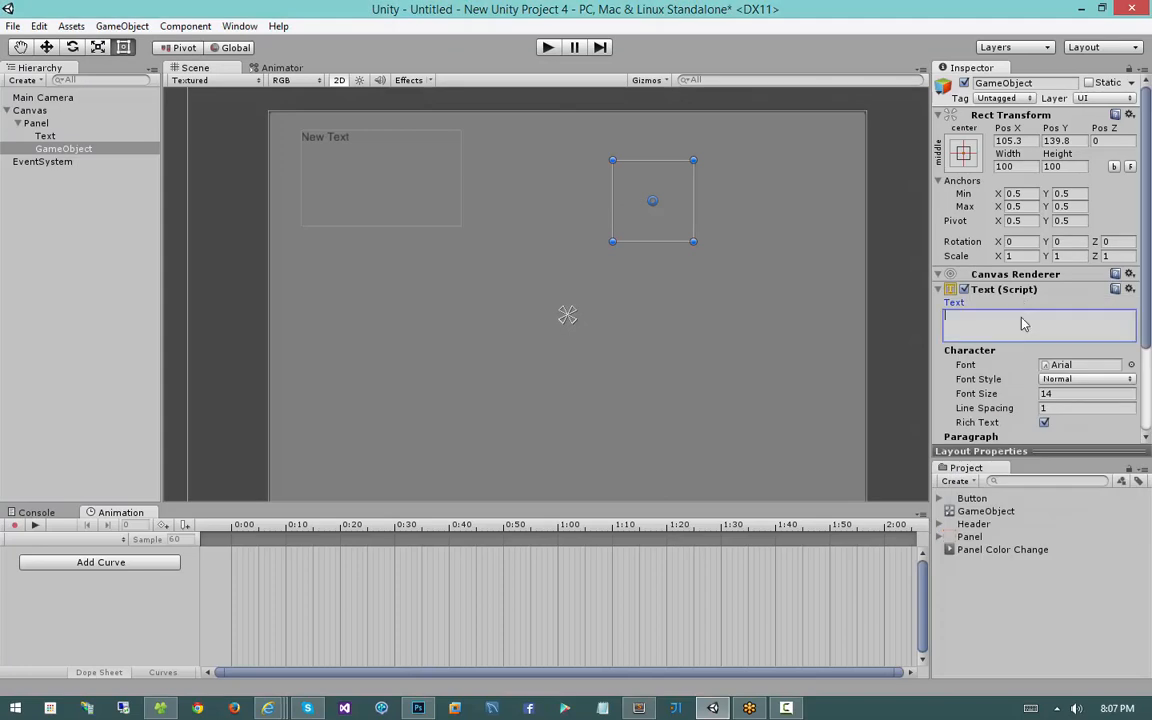
{"action": "type", "text": "New Text"}
{"action": "left_click_drag", "start_coordinate": [612, 241], "coordinate": [649, 248]}
Move the dark Text object to about X -193, Y 110, beside the white text
{"action": "left_click_drag", "start_coordinate": [419, 208], "coordinate": [466, 270]}
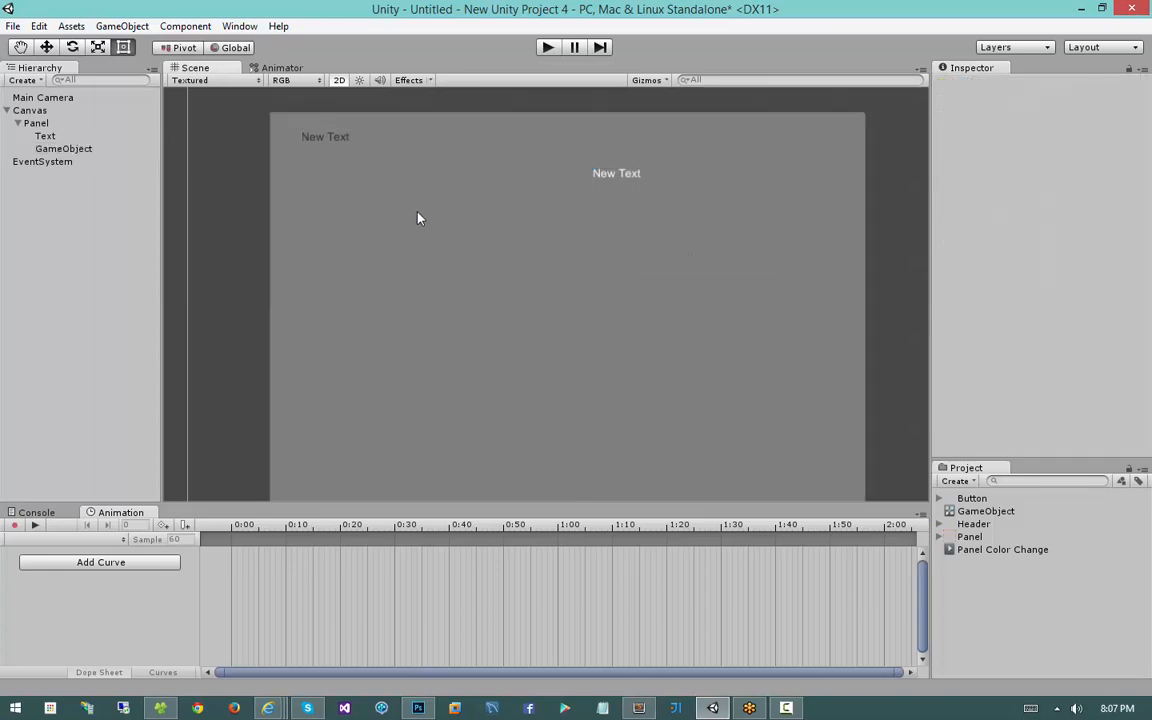
{"action": "left_click", "coordinate": [416, 208]}
{"action": "left_click_drag", "start_coordinate": [404, 185], "coordinate": [452, 246]}
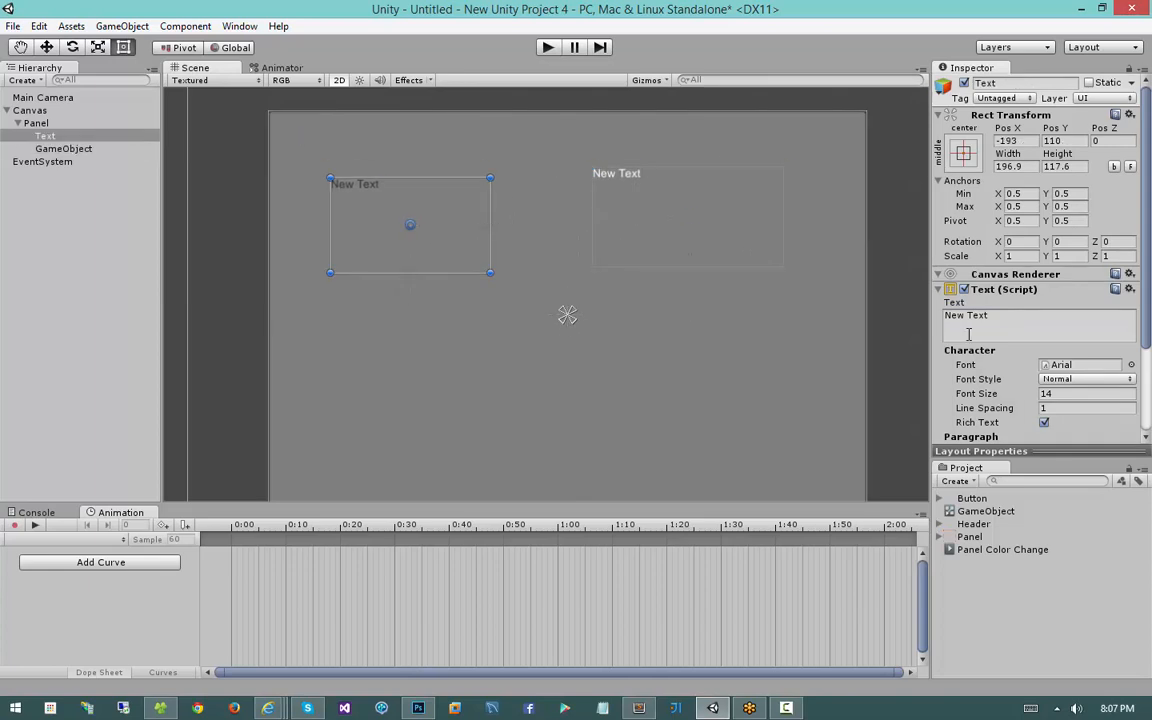
Add a second line reading "ASDF" to the dark Text object's content
{"action": "left_click", "coordinate": [1004, 289]}
{"action": "left_click", "coordinate": [1004, 289]}
{"action": "scroll", "coordinate": [990, 275], "scroll_direction": "down", "scroll_amount": 3}
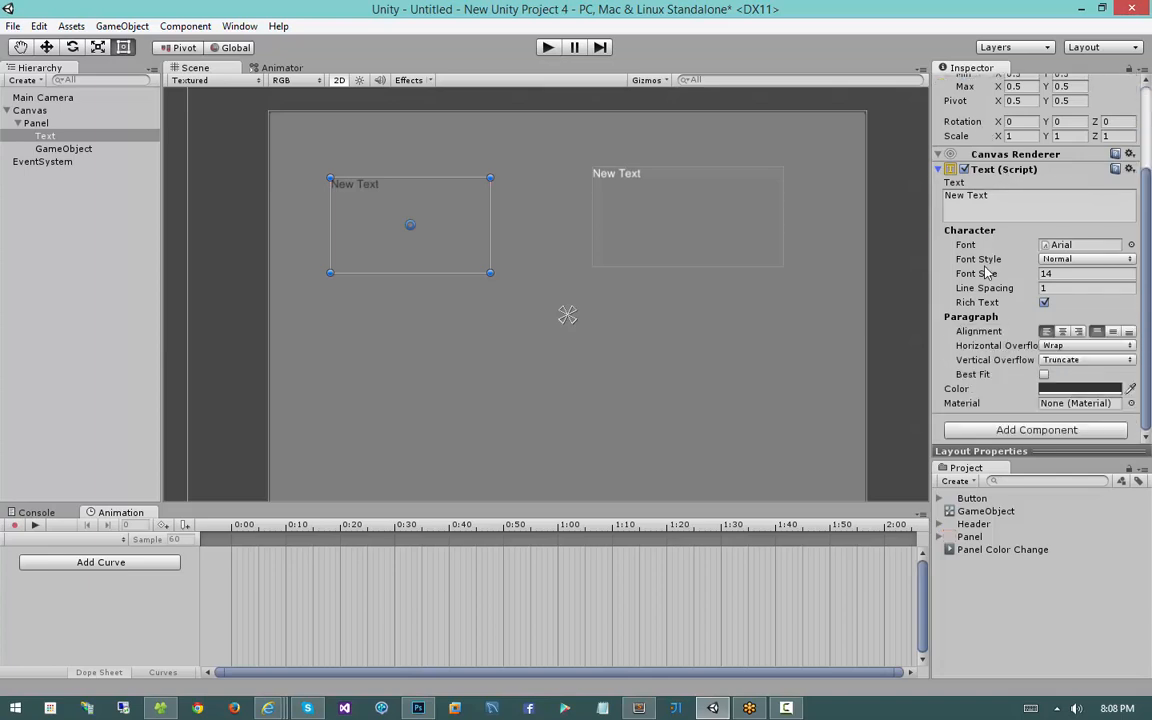
{"action": "left_click", "coordinate": [1017, 214]}
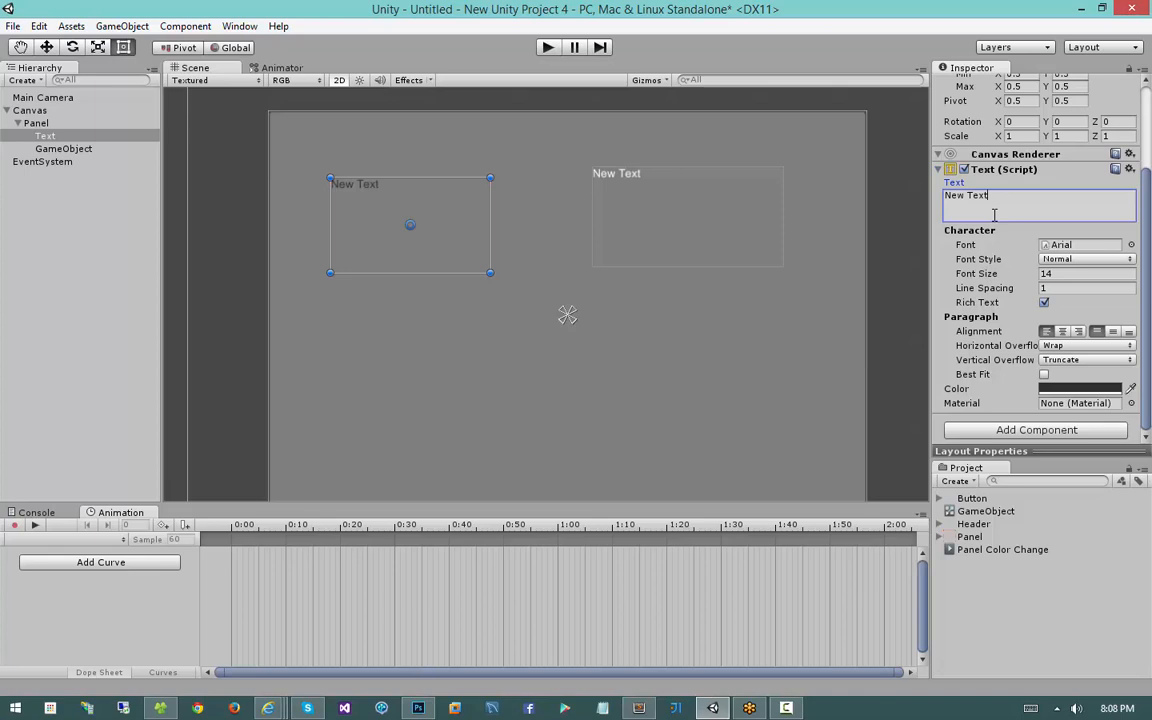
{"action": "key", "text": "Return"}
{"action": "type", "text": "ASDF"}
Try None as the text's font and set it back to Arial
{"action": "left_click", "coordinate": [1130, 244]}
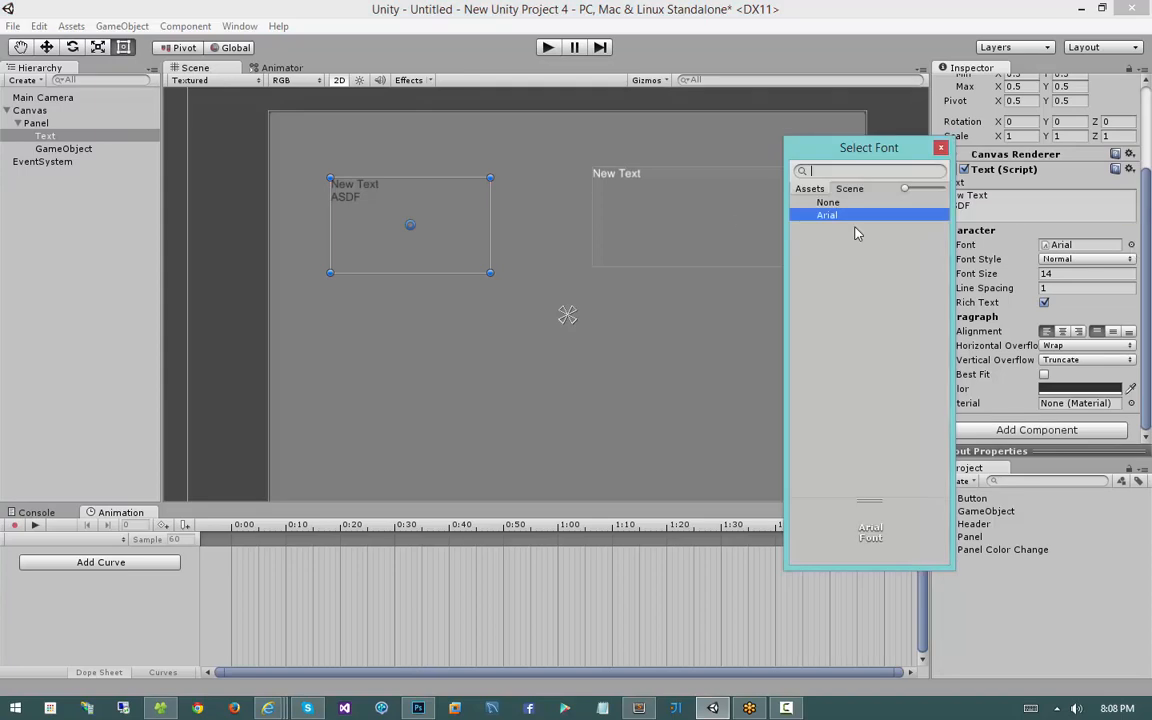
{"action": "left_click", "coordinate": [824, 204]}
{"action": "double_click", "coordinate": [828, 214]}
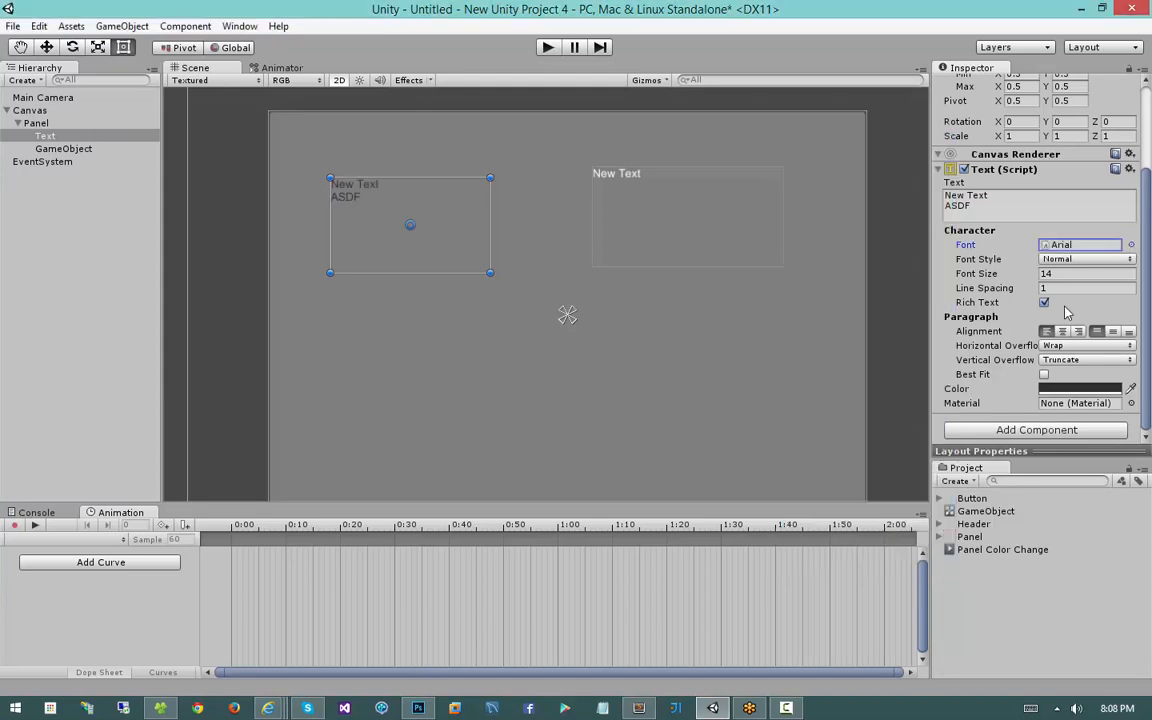
Try the Bold, Italic and BoldAndItalic font styles on the text and return it to Normal
{"action": "left_click", "coordinate": [1080, 259]}
{"action": "left_click", "coordinate": [1080, 296]}
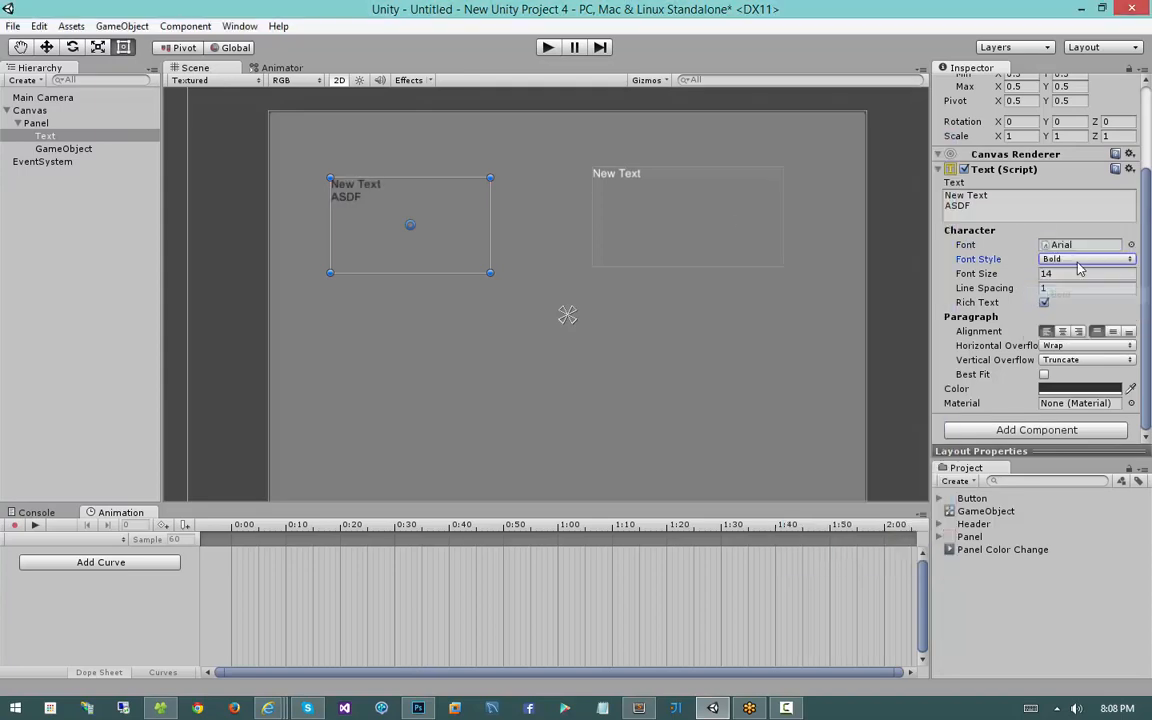
{"action": "left_click", "coordinate": [1080, 259]}
{"action": "left_click", "coordinate": [1075, 311]}
{"action": "left_click", "coordinate": [1080, 259]}
{"action": "left_click", "coordinate": [1090, 329]}
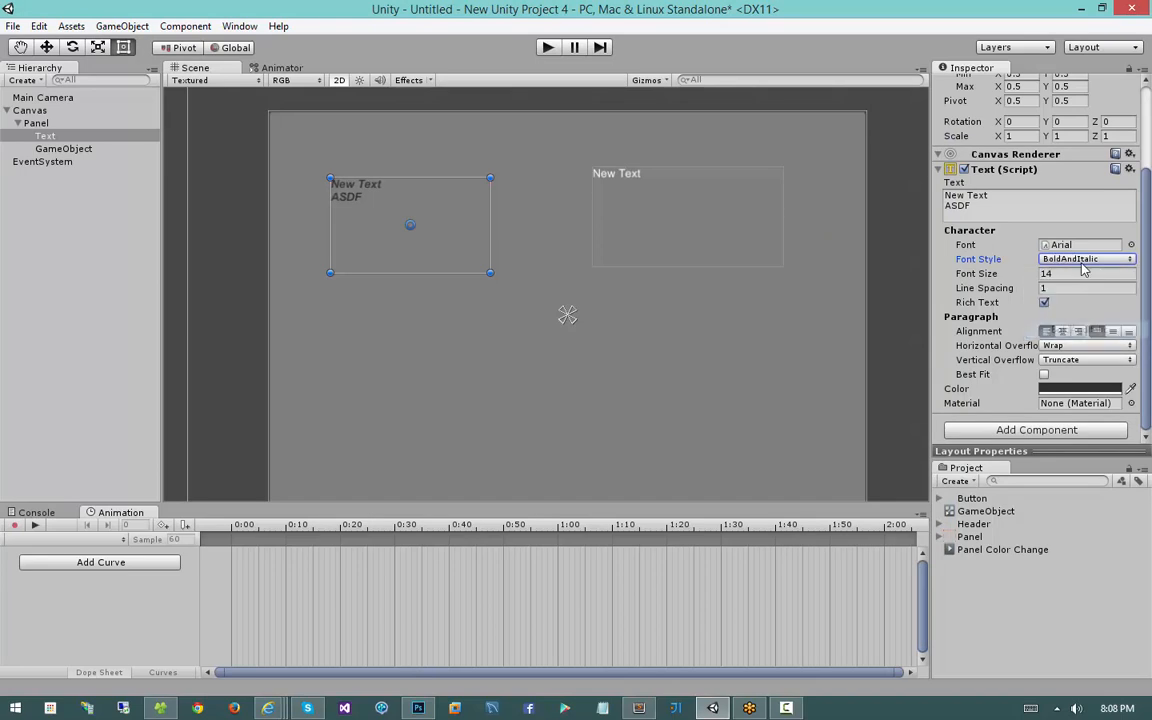
{"action": "left_click", "coordinate": [1080, 259]}
{"action": "left_click", "coordinate": [1040, 277]}
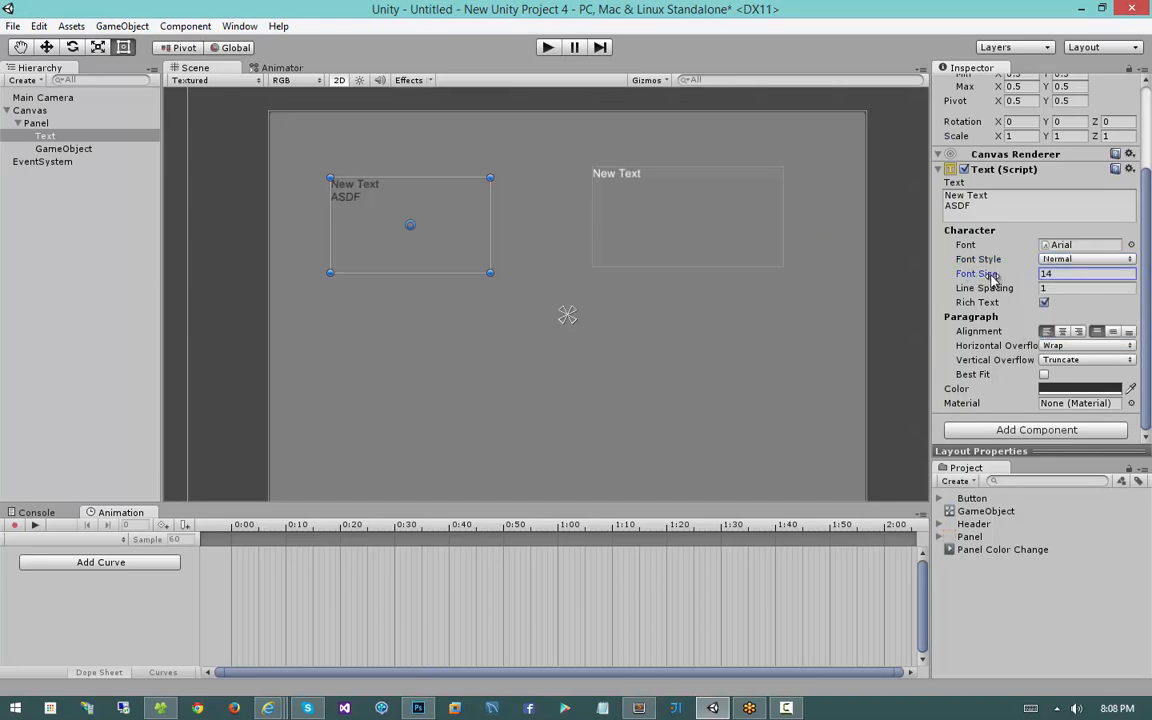
Set the text's font size to 25 and line spacing to 1.36, and widen its box slightly
{"action": "left_click_drag", "start_coordinate": [993, 278], "coordinate": [947, 278]}
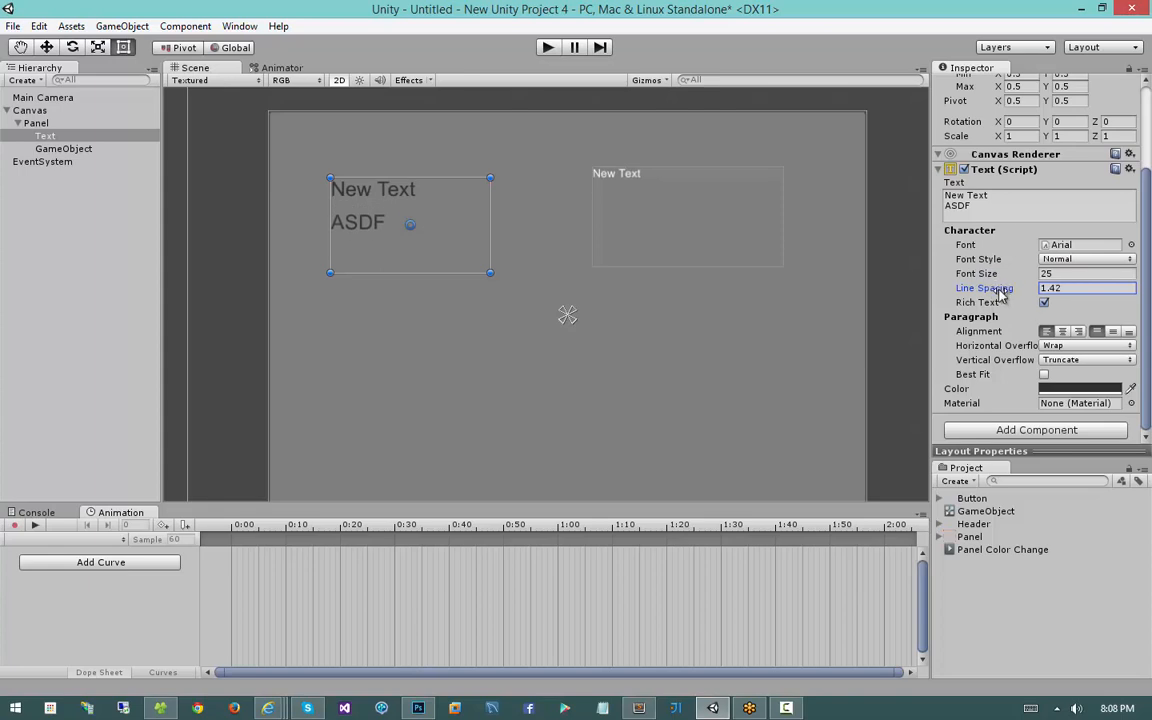
{"action": "left_click_drag", "start_coordinate": [491, 226], "coordinate": [518, 226]}
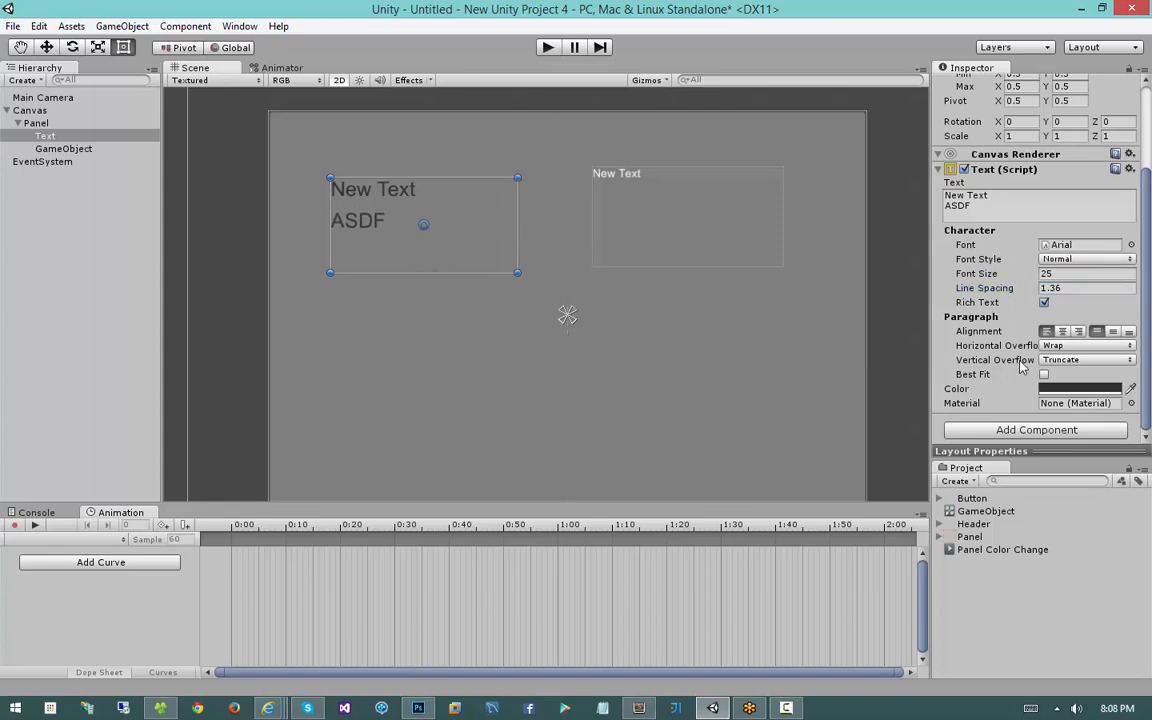
Try different paragraph alignments and settle on horizontally centered, vertically middle text
{"action": "left_click", "coordinate": [1062, 331]}
{"action": "left_click", "coordinate": [1078, 331]}
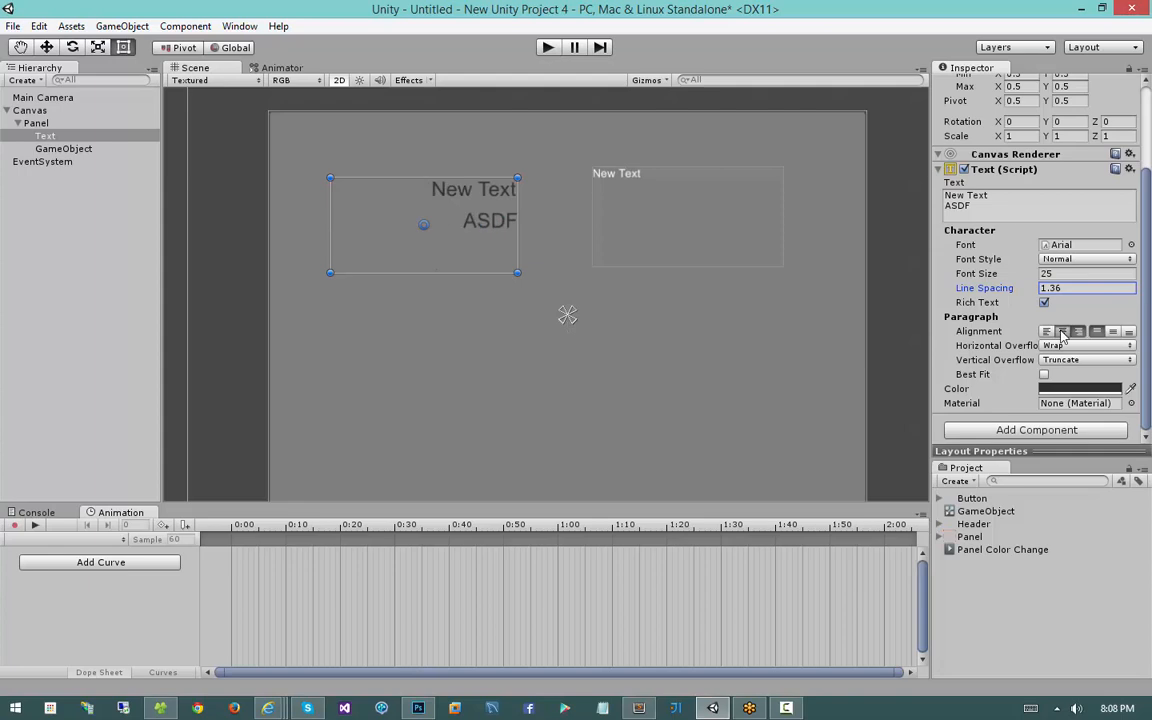
{"action": "left_click", "coordinate": [1046, 331]}
{"action": "left_click", "coordinate": [1078, 331]}
{"action": "left_click", "coordinate": [1113, 331]}
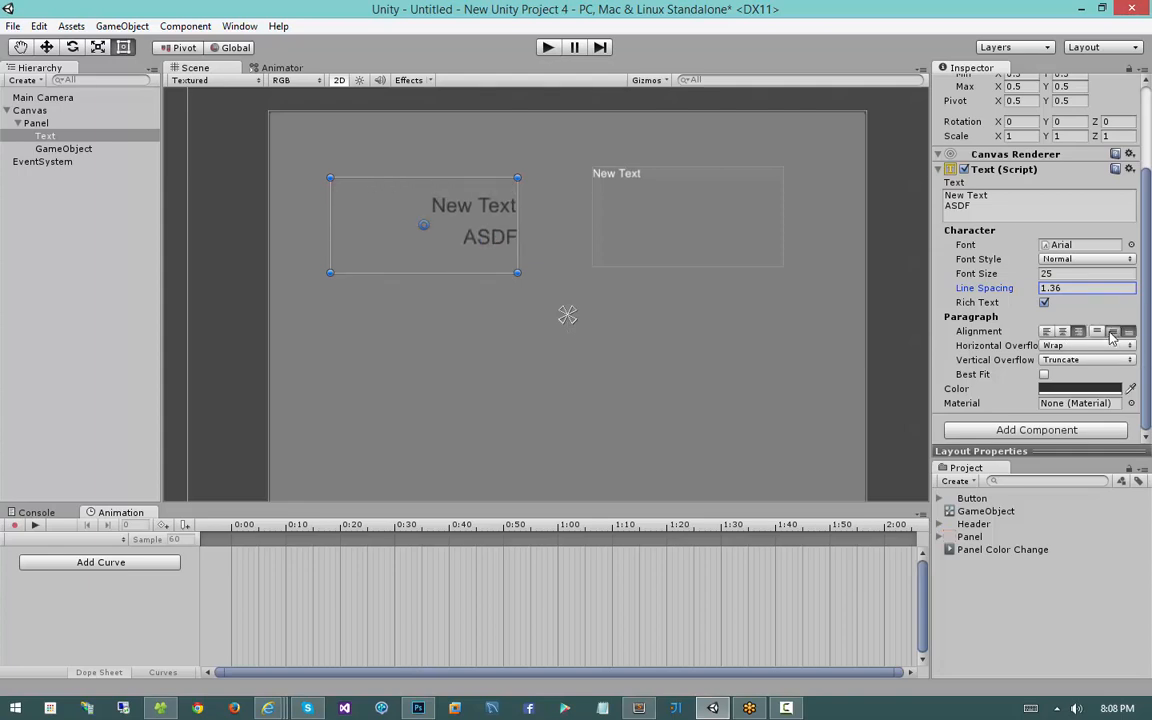
{"action": "left_click", "coordinate": [1062, 331]}
Enlarge the text's box, reposition it on the panel and keep its Horizontal Overflow set to Wrap
{"action": "left_click_drag", "start_coordinate": [517, 272], "coordinate": [626, 372]}
{"action": "left_click_drag", "start_coordinate": [535, 270], "coordinate": [487, 258]}
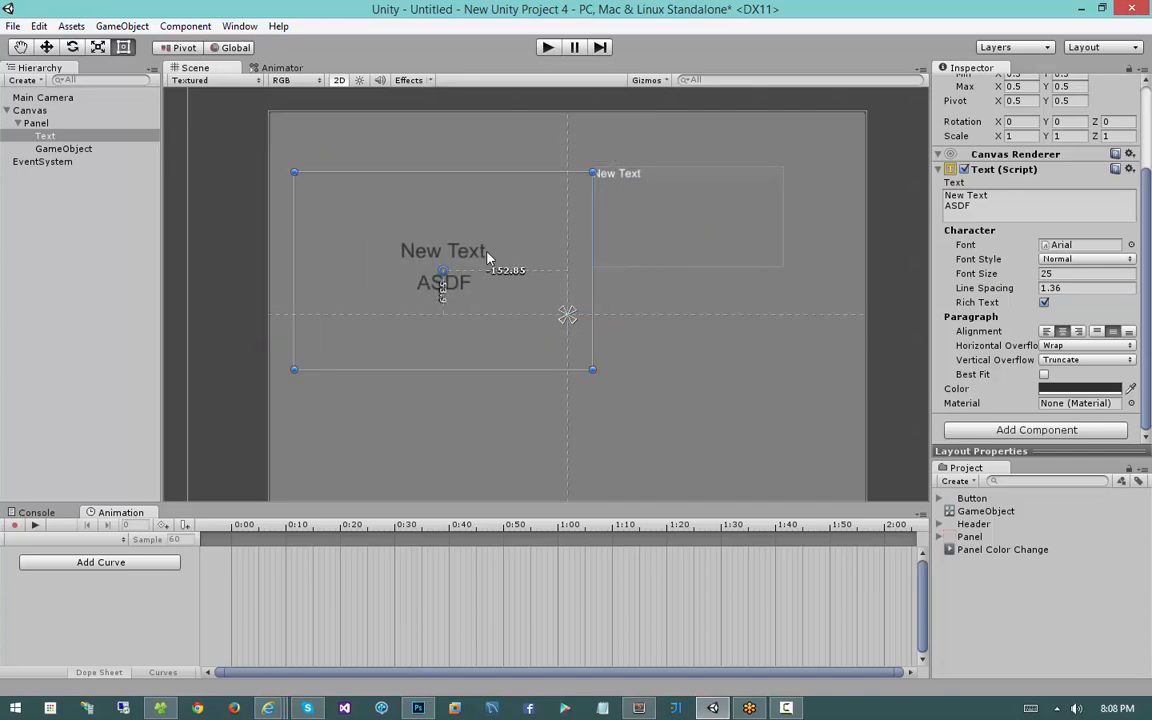
{"action": "left_click", "coordinate": [1086, 345]}
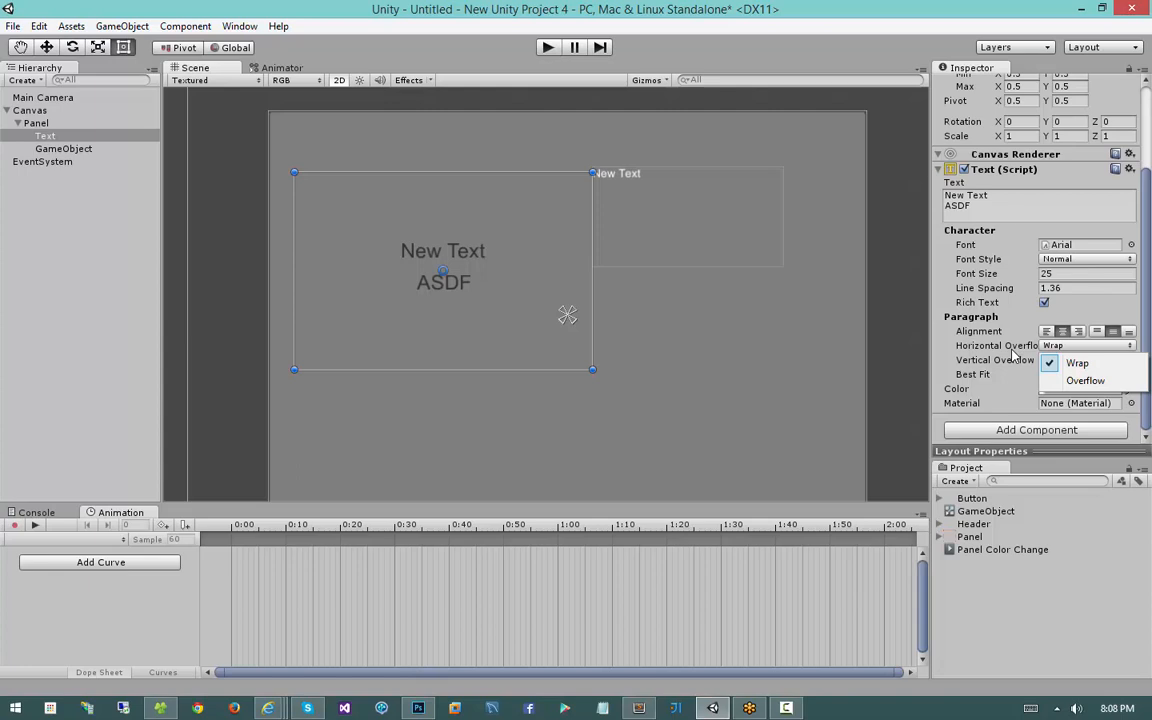
{"action": "left_click", "coordinate": [1103, 365]}
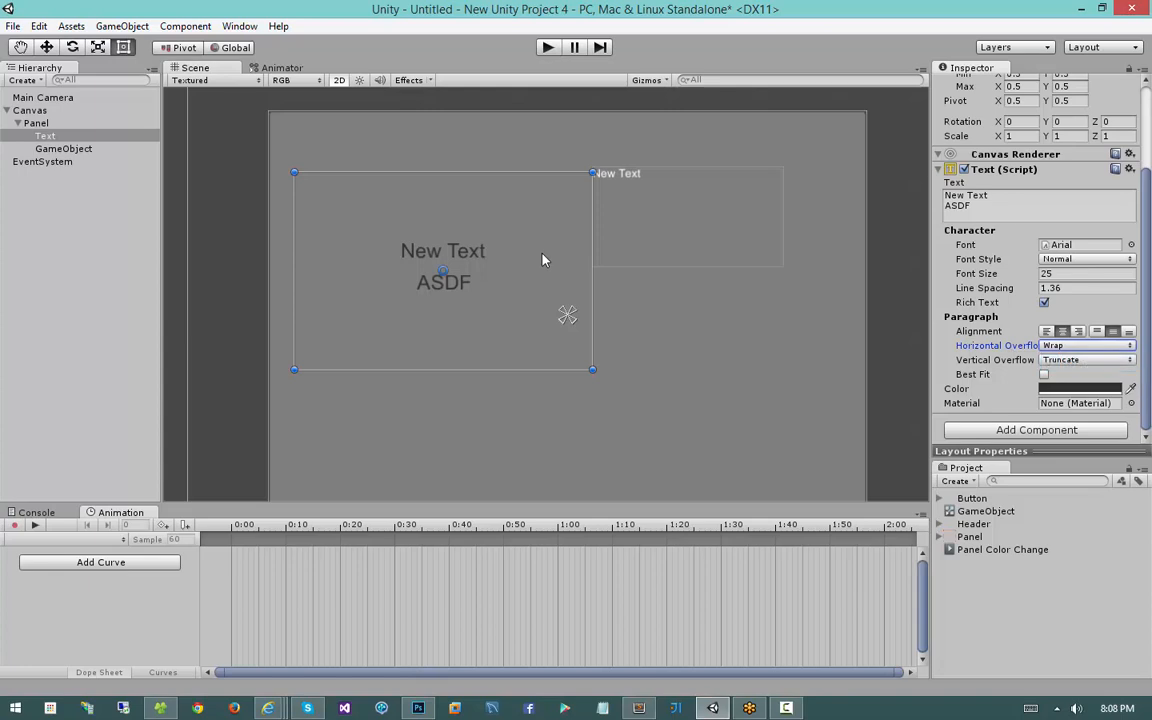
Lengthen the text's first line by copying "New Text" and pasting it until the phrase appears five times
{"action": "left_click", "coordinate": [1034, 196]}
{"action": "left_click_drag", "start_coordinate": [1014, 196], "coordinate": [894, 197]}
{"action": "key", "text": "ctrl+c"}
{"action": "left_click", "coordinate": [1019, 196]}
{"action": "key", "text": "ctrl+v"}
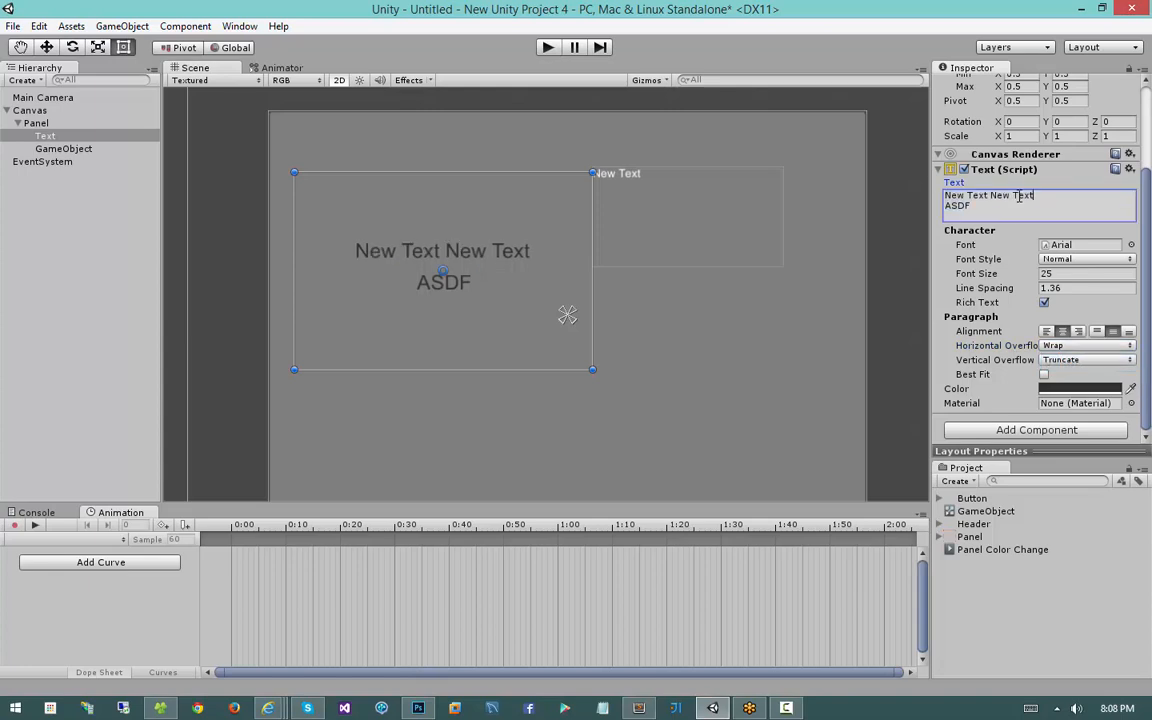
{"action": "key", "text": "ctrl+v"}
{"action": "key", "text": "ctrl+v"}
{"action": "key", "text": "ctrl+v"}
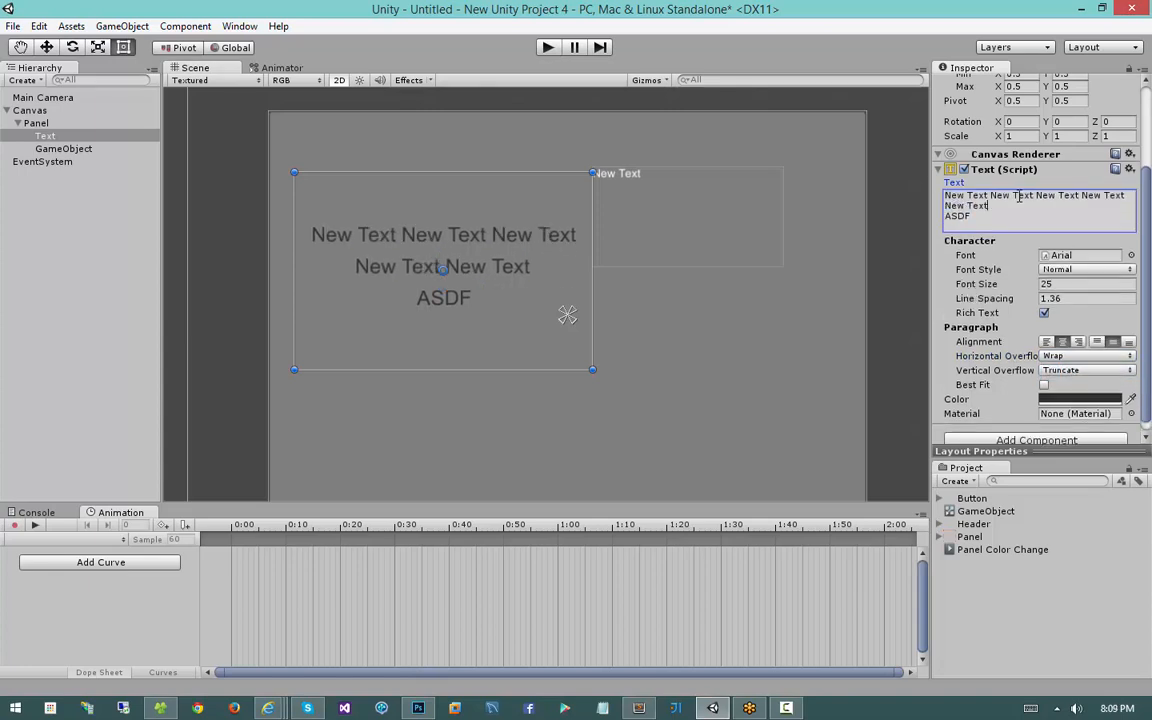
Try Overflow as the text's Horizontal Overflow, shift the box slightly and return the setting to Wrap
{"action": "left_click", "coordinate": [1085, 356]}
{"action": "left_click", "coordinate": [1090, 391]}
{"action": "mouse_move", "coordinate": [470, 228]}
{"action": "left_mouse_down"}
{"action": "mouse_move", "coordinate": [438, 223]}
{"action": "mouse_move", "coordinate": [485, 225]}
{"action": "left_mouse_up"}
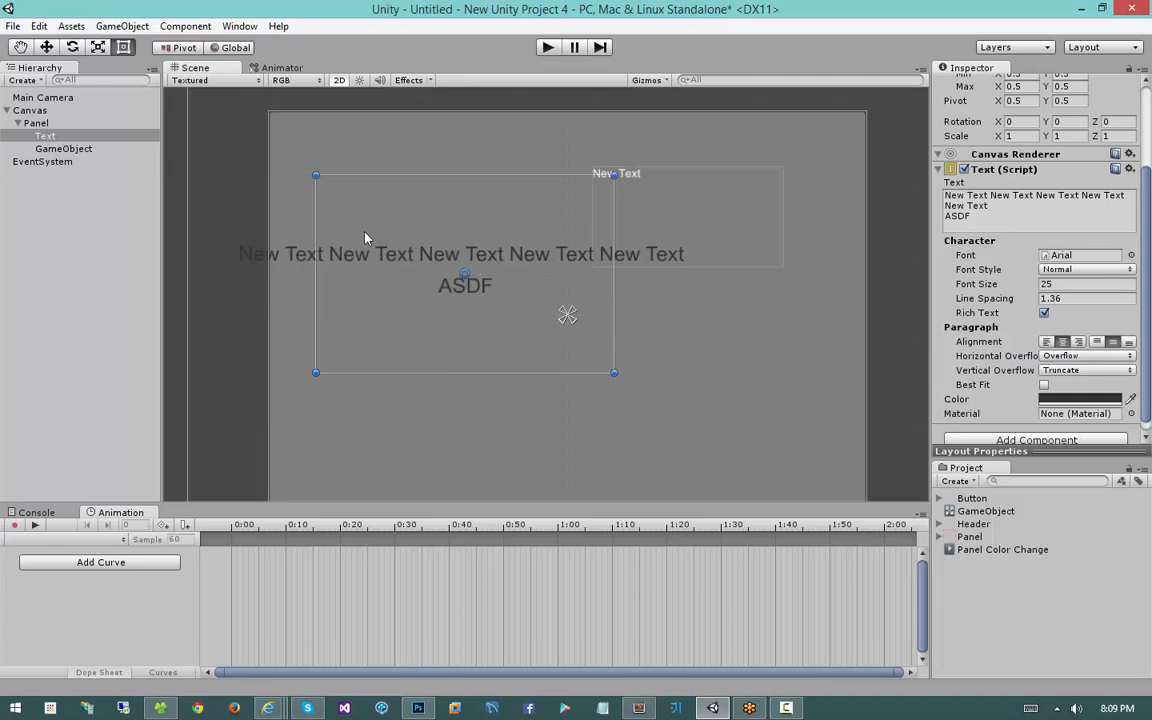
{"action": "left_click", "coordinate": [1088, 356]}
{"action": "left_click", "coordinate": [1082, 374]}
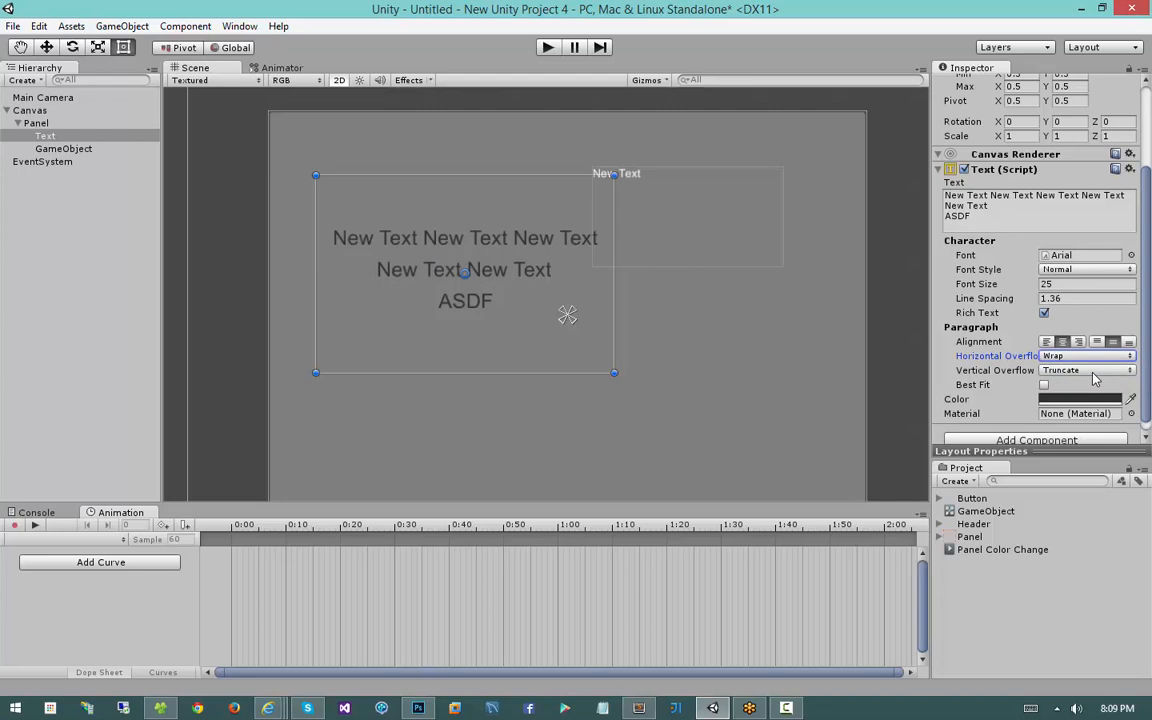
Test Truncate while adjusting the box's height, set Vertical Overflow to Overflow and enlarge the text box
{"action": "left_click", "coordinate": [1093, 371]}
{"action": "left_click", "coordinate": [1075, 388]}
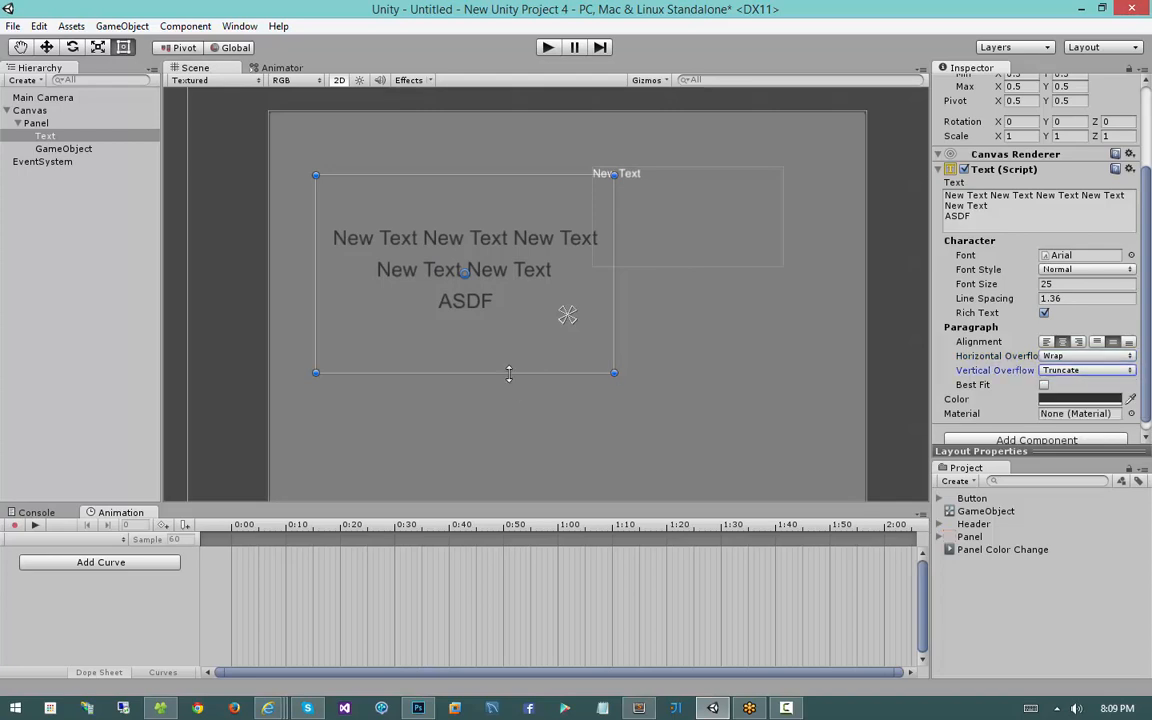
{"action": "left_click_drag", "start_coordinate": [516, 373], "coordinate": [540, 372]}
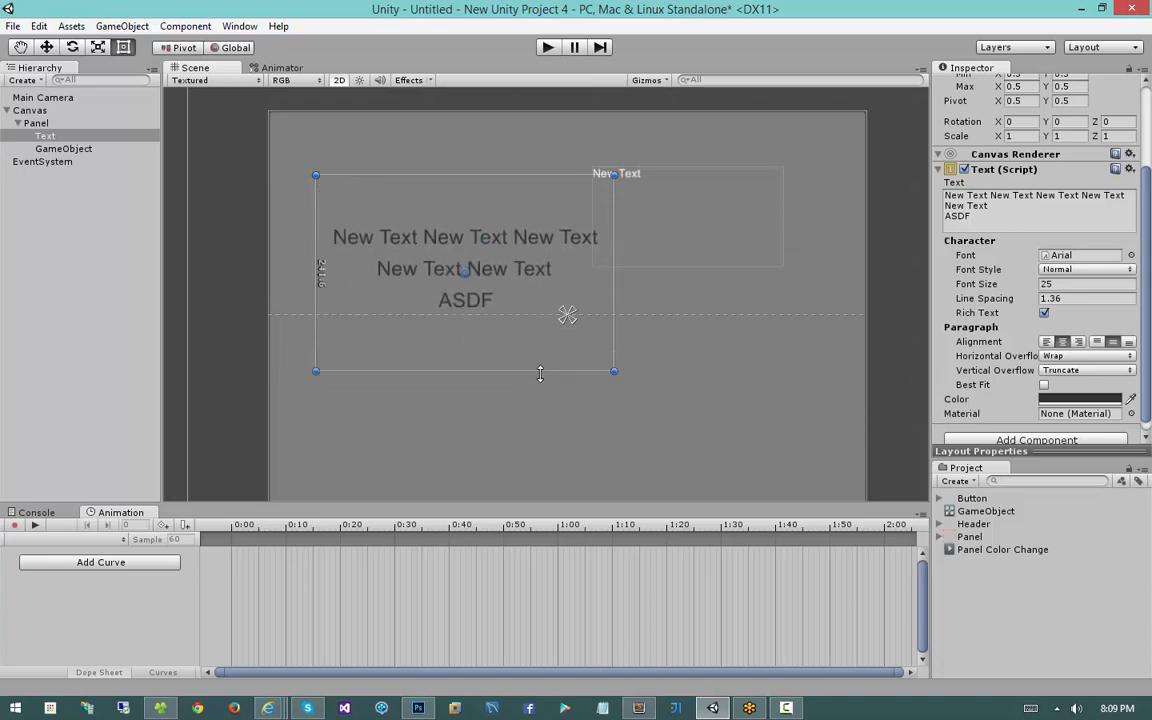
{"action": "left_click", "coordinate": [1070, 370]}
{"action": "left_click", "coordinate": [1072, 404]}
{"action": "left_click_drag", "start_coordinate": [552, 371], "coordinate": [745, 404]}
Toggle Best Fit to compare the text, leave it on and enlarge the text box to about 566 by 301
{"action": "left_click", "coordinate": [1044, 385]}
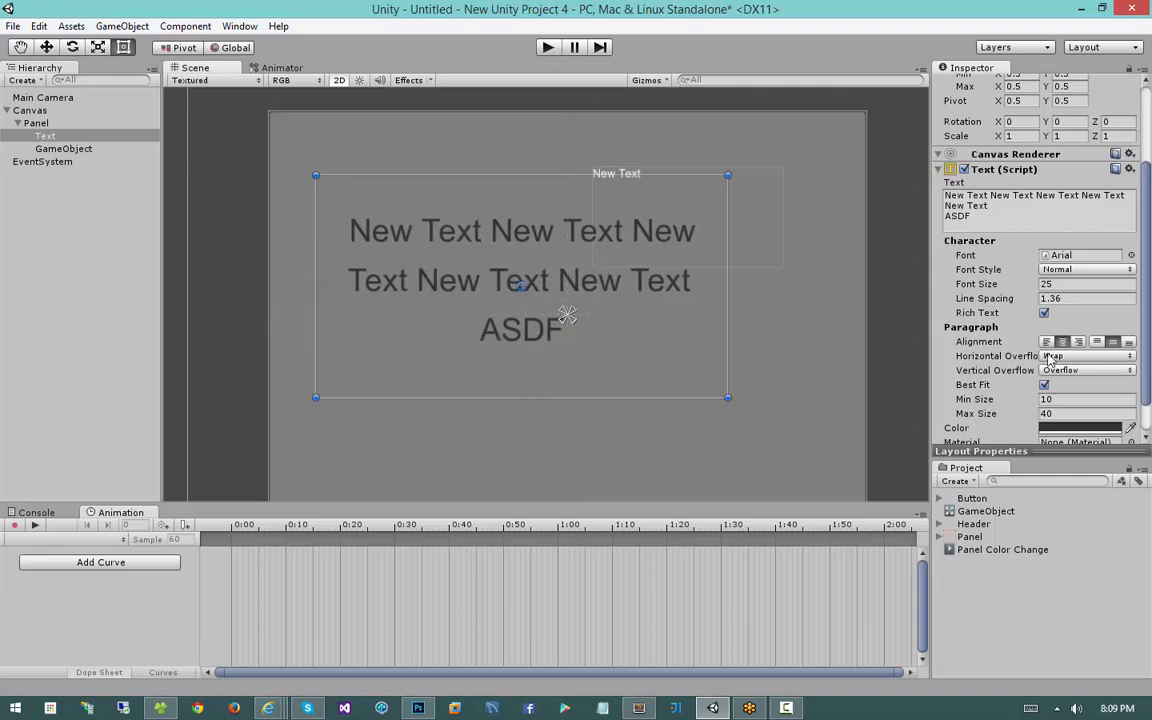
{"action": "left_click", "coordinate": [1045, 385]}
{"action": "left_click", "coordinate": [1045, 385]}
{"action": "left_click", "coordinate": [1045, 385]}
{"action": "left_click", "coordinate": [1045, 385]}
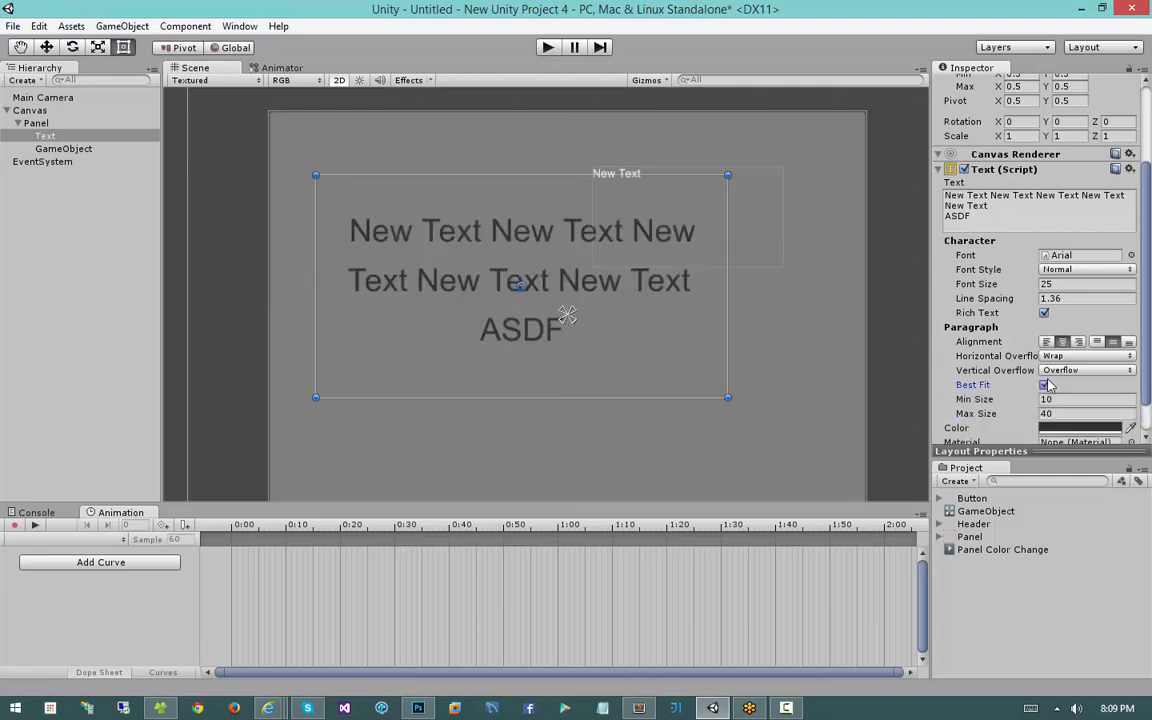
{"action": "left_click", "coordinate": [1045, 385]}
{"action": "left_click", "coordinate": [1045, 385]}
{"action": "left_click_drag", "start_coordinate": [727, 397], "coordinate": [775, 419]}
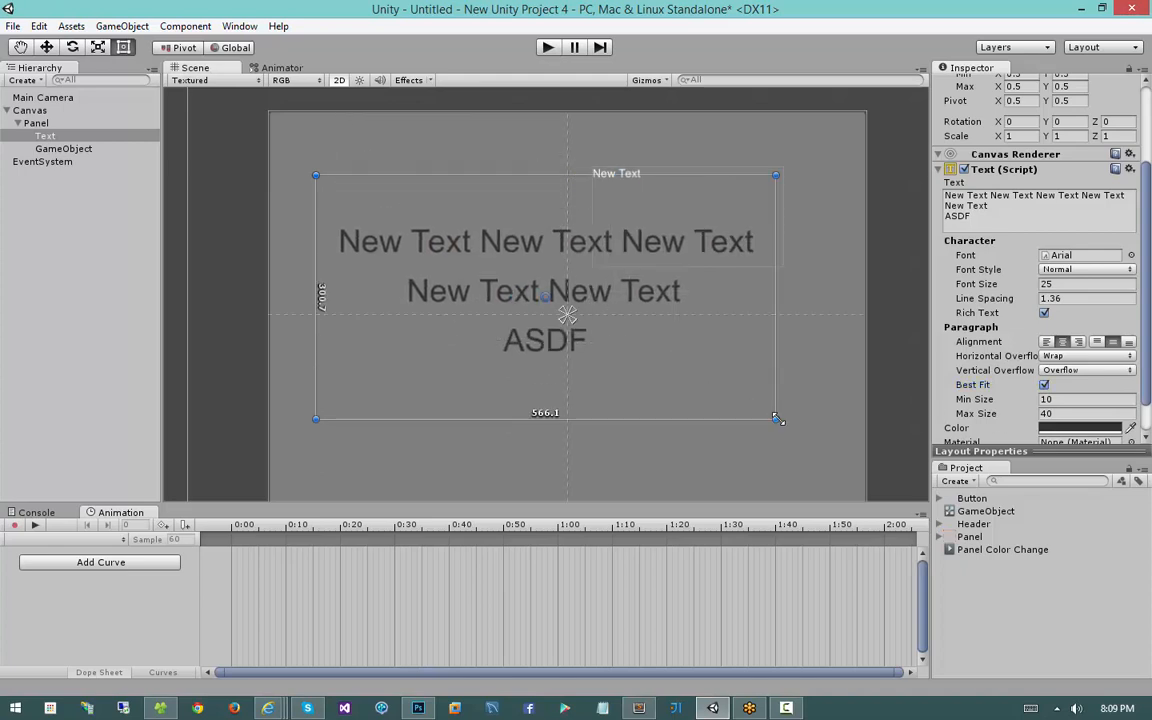
Set the Best Fit Min Size to 4 and resize the text box smaller to test the fitting
{"action": "left_click", "coordinate": [1092, 402]}
{"action": "type", "text": "4"}
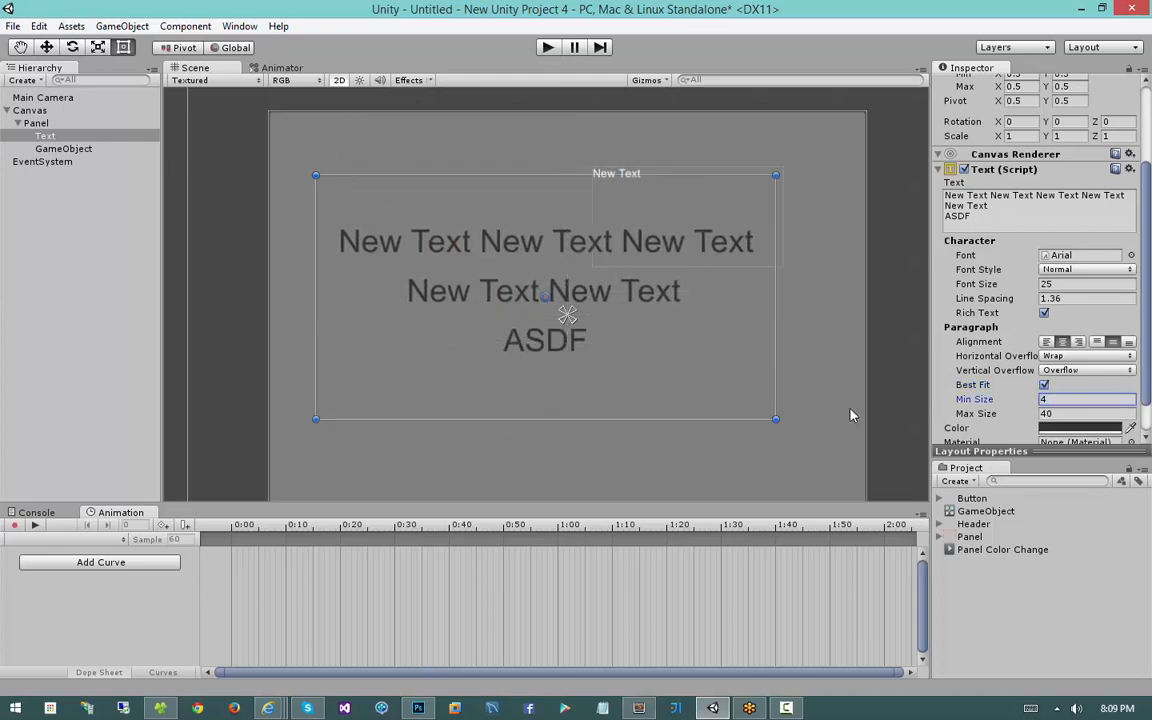
{"action": "left_click_drag", "start_coordinate": [775, 419], "coordinate": [614, 338]}
{"action": "left_click_drag", "start_coordinate": [493, 244], "coordinate": [607, 315]}
Compare the text with and without Best Fit, leave it off and enlarge the text box again
{"action": "left_click", "coordinate": [1045, 385]}
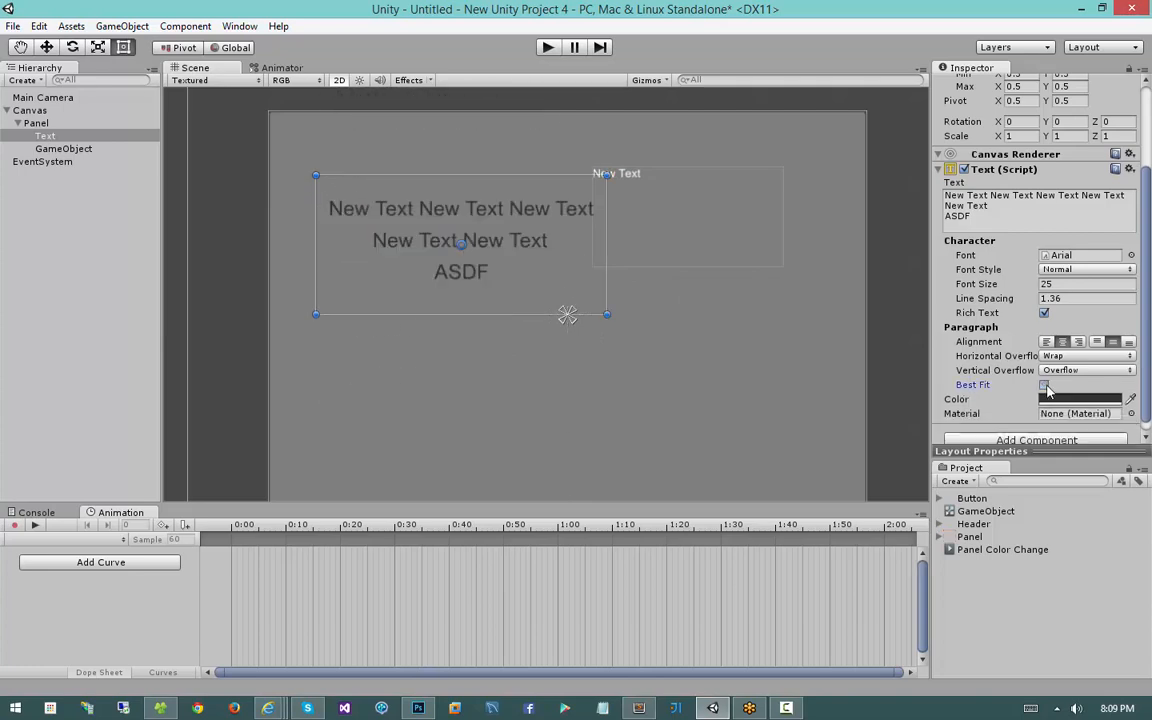
{"action": "left_click", "coordinate": [1045, 385]}
{"action": "left_click", "coordinate": [1045, 385]}
{"action": "left_click_drag", "start_coordinate": [607, 315], "coordinate": [685, 397]}
Set the text's color to white (255, 255, 255)
{"action": "left_click", "coordinate": [1058, 401]}
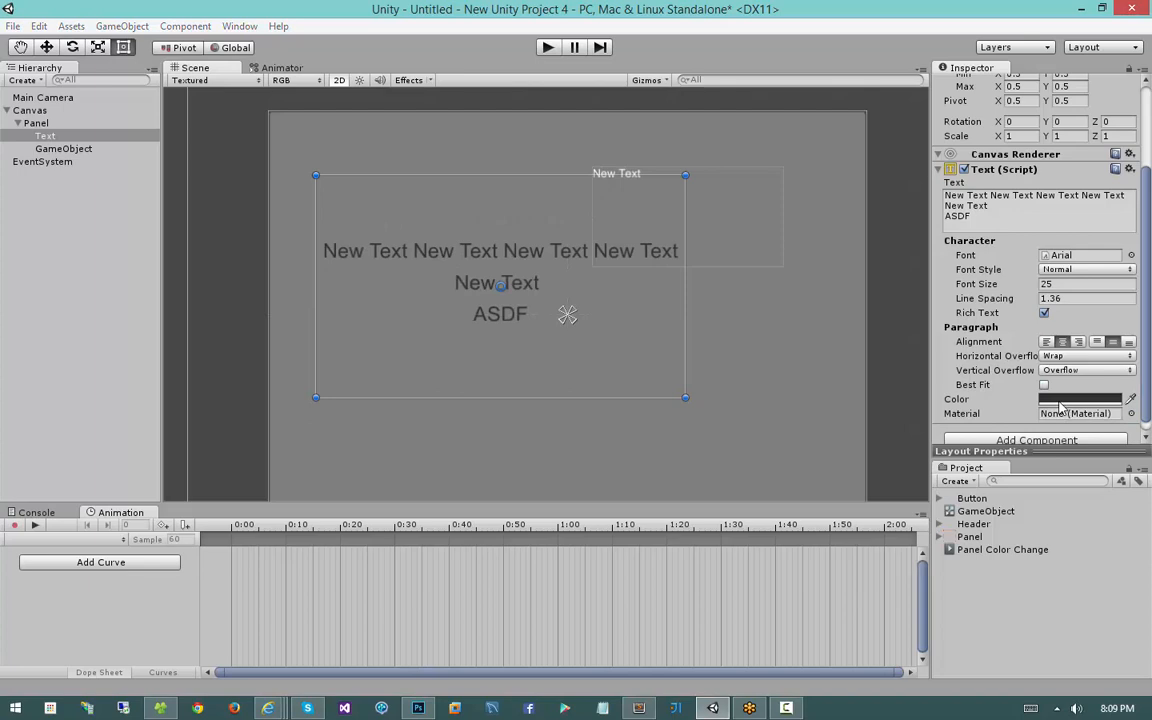
{"action": "mouse_move", "coordinate": [230, 304]}
{"action": "left_mouse_down"}
{"action": "mouse_move", "coordinate": [332, 237]}
{"action": "mouse_move", "coordinate": [160, 220]}
{"action": "mouse_move", "coordinate": [95, 311]}
{"action": "mouse_move", "coordinate": [121, 275]}
{"action": "mouse_move", "coordinate": [118, 219]}
{"action": "mouse_move", "coordinate": [150, 205]}
{"action": "left_mouse_up"}
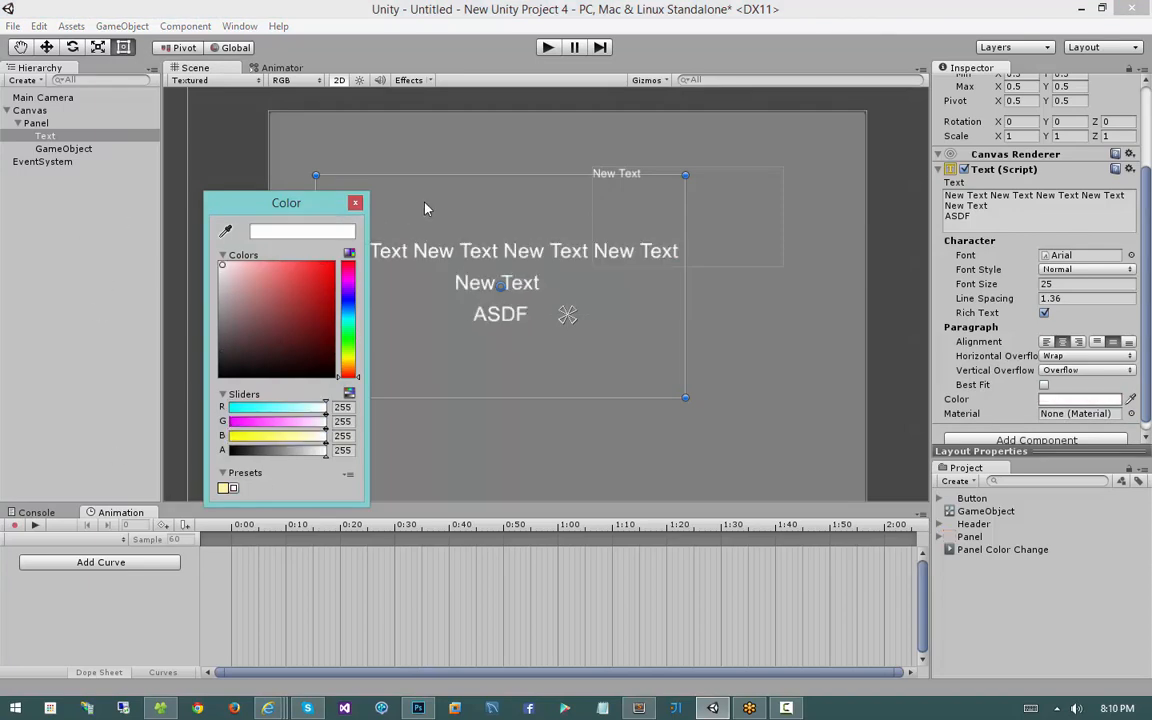
{"action": "left_click", "coordinate": [318, 183]}
Try the Sprites-Default, Default-Particle and Default-Diffuse materials on the text and set the material back to None
{"action": "scroll", "coordinate": [1052, 410], "scroll_direction": "up", "scroll_amount": 2}
{"action": "scroll", "coordinate": [1052, 410], "scroll_direction": "down", "scroll_amount": 3}
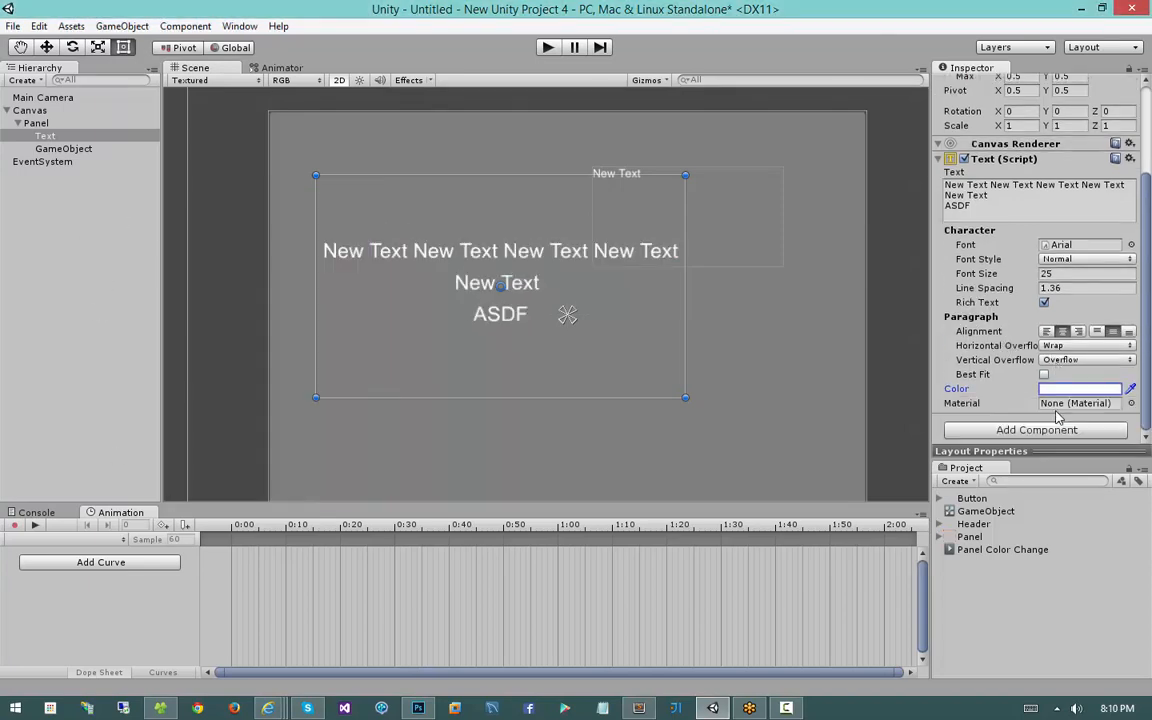
{"action": "left_click", "coordinate": [1131, 403]}
{"action": "left_click", "coordinate": [881, 215]}
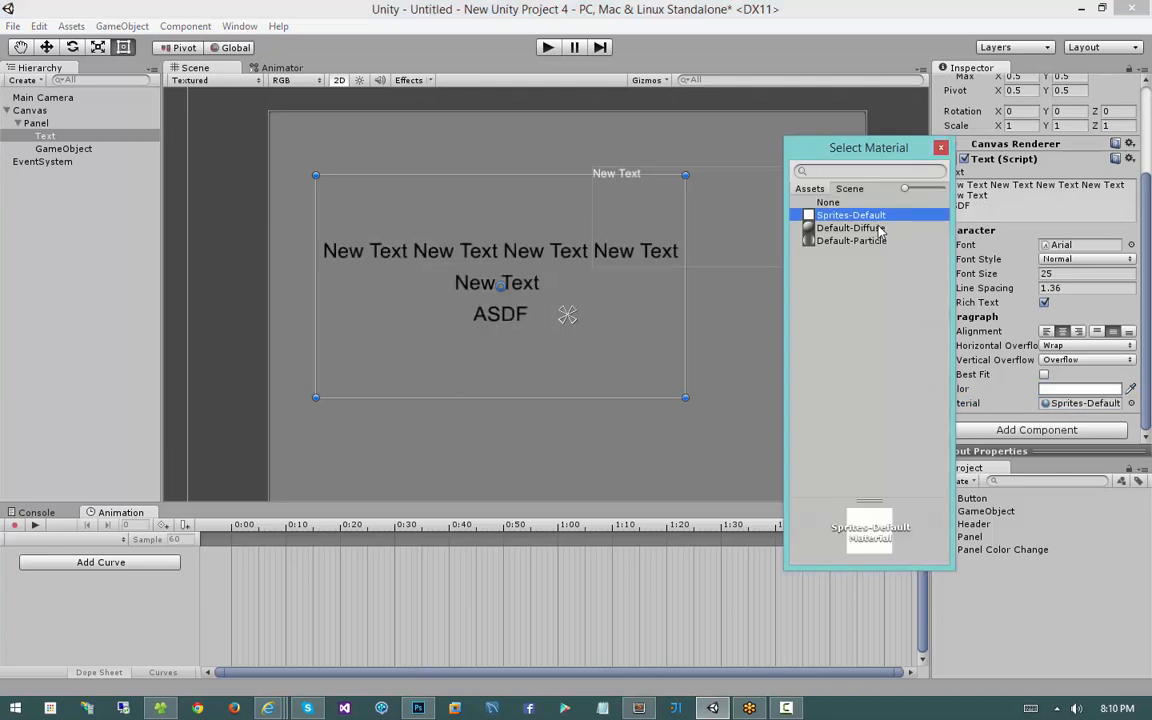
{"action": "left_click", "coordinate": [845, 241]}
{"action": "left_click", "coordinate": [845, 228]}
{"action": "left_click", "coordinate": [875, 204]}
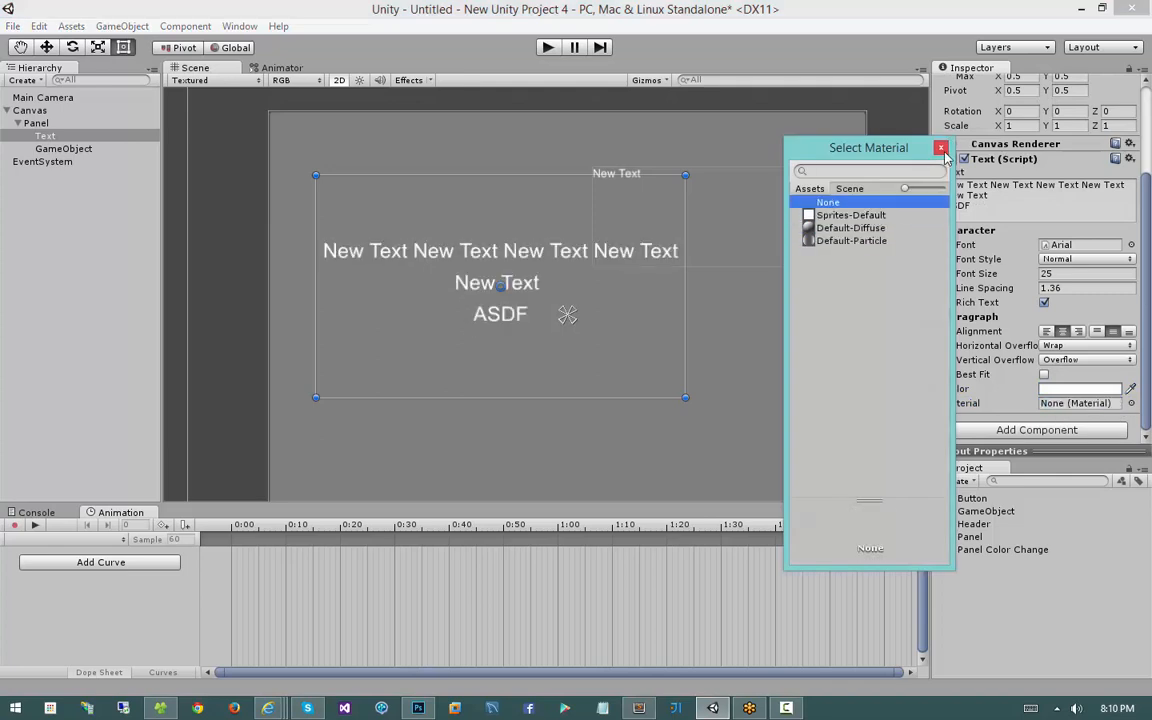
{"action": "left_click", "coordinate": [878, 216]}
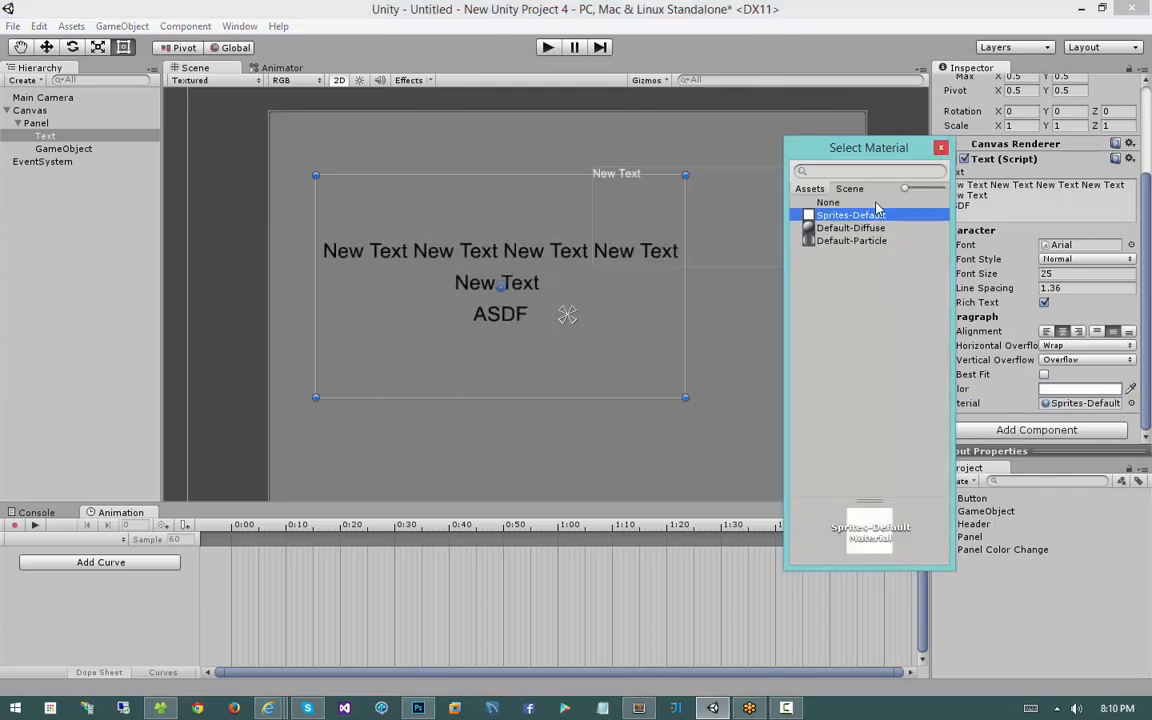
{"action": "left_click", "coordinate": [876, 204]}
{"action": "left_click", "coordinate": [941, 148]}
Reposition the white text's box in the upper part of the panel
{"action": "left_click_drag", "start_coordinate": [540, 241], "coordinate": [514, 238]}
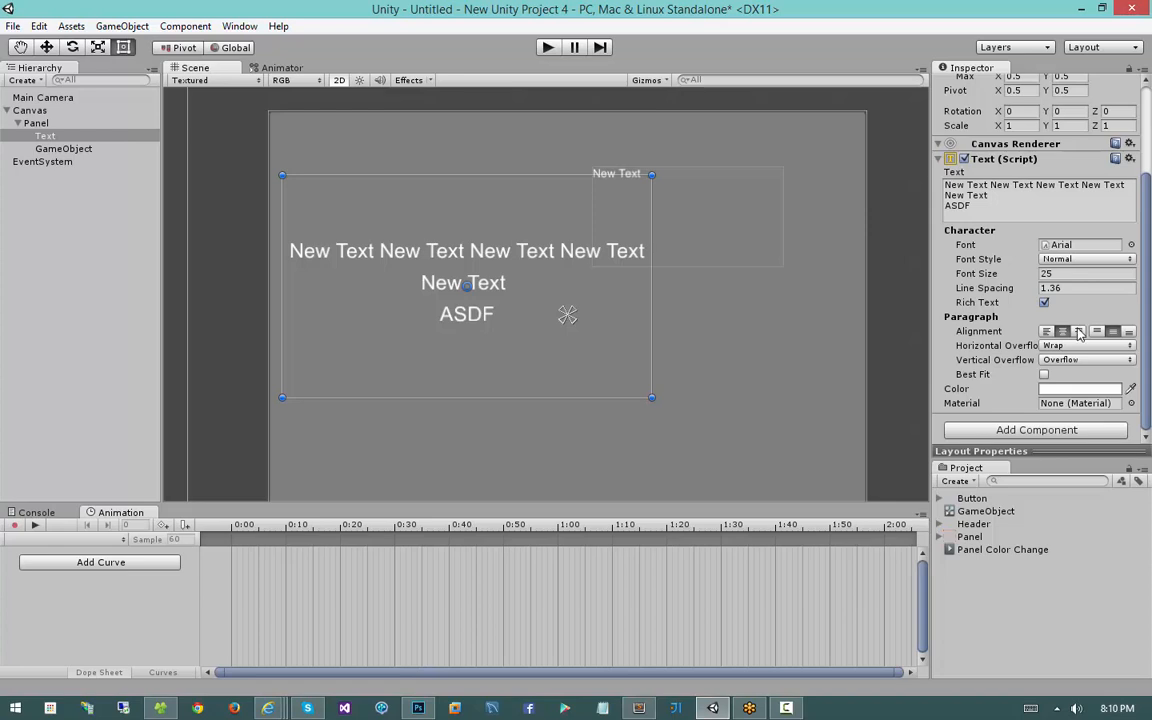
{"action": "scroll", "coordinate": [1048, 325], "scroll_direction": "up", "scroll_amount": 3}
{"action": "scroll", "coordinate": [1048, 325], "scroll_direction": "down", "scroll_amount": 3}
{"action": "left_click_drag", "start_coordinate": [498, 260], "coordinate": [508, 229]}
{"action": "left_click", "coordinate": [1094, 217]}
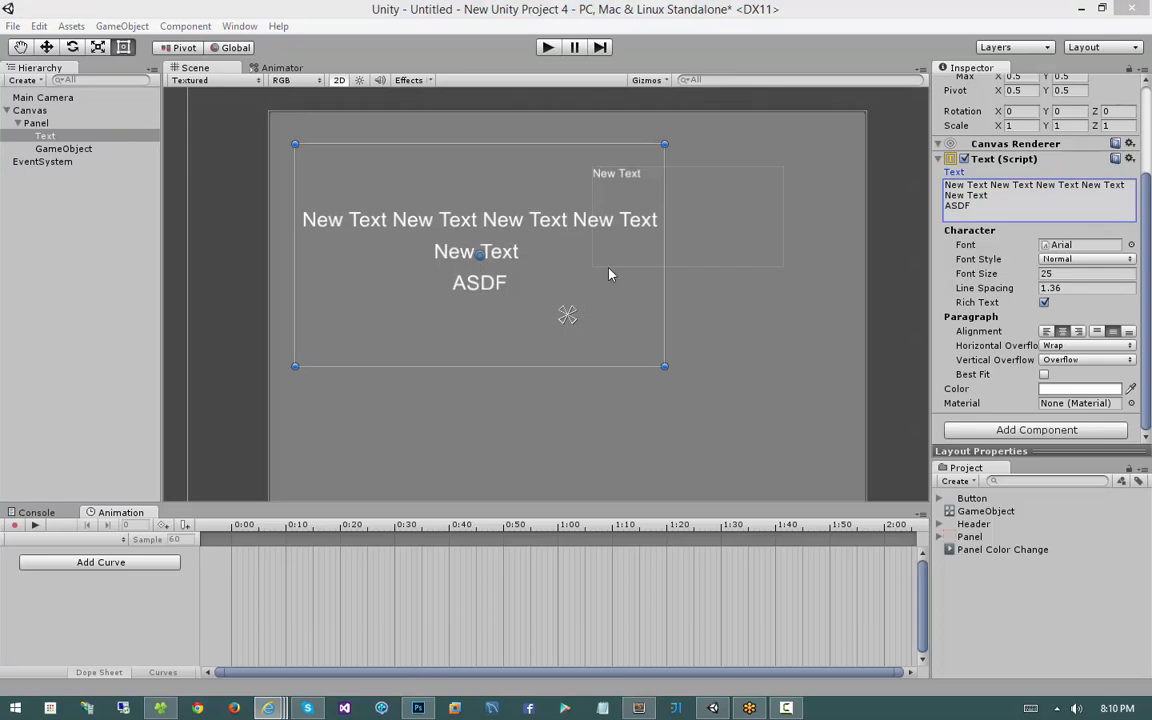
Dock the Game view beside the Scene view, check the UI in it, and move the text lower on the panel in the Scene
{"action": "middle_click_drag", "start_coordinate": [614, 268], "coordinate": [628, 274]}
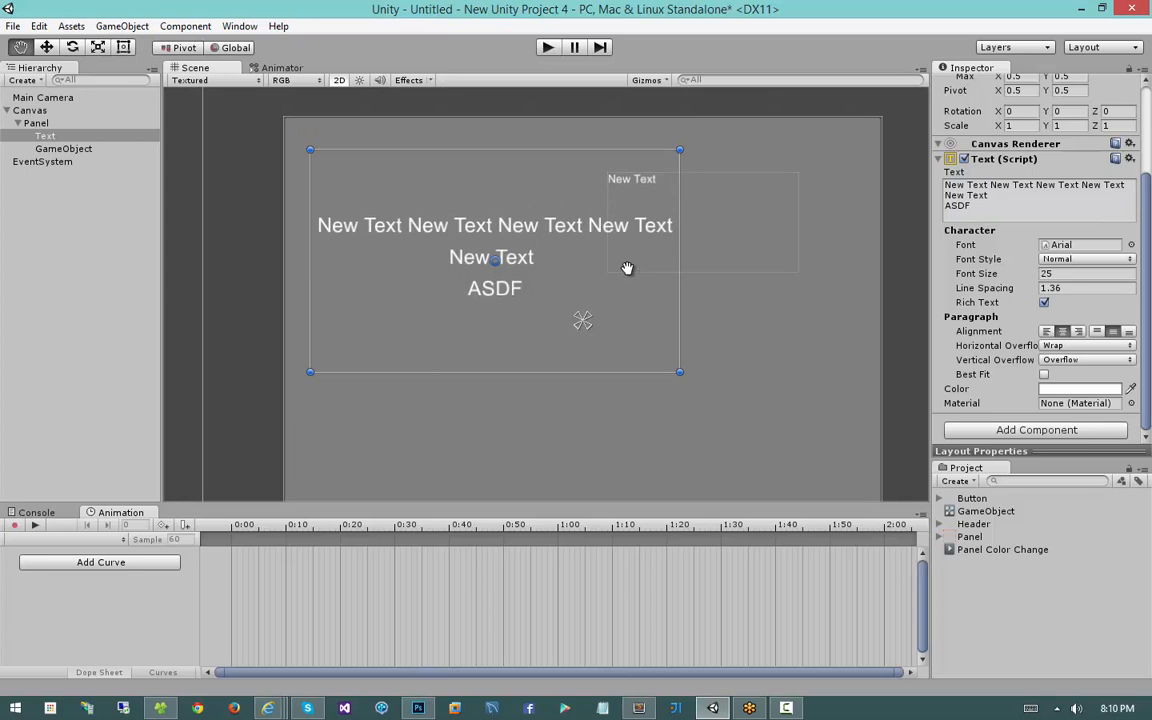
{"action": "left_click", "coordinate": [1030, 215]}
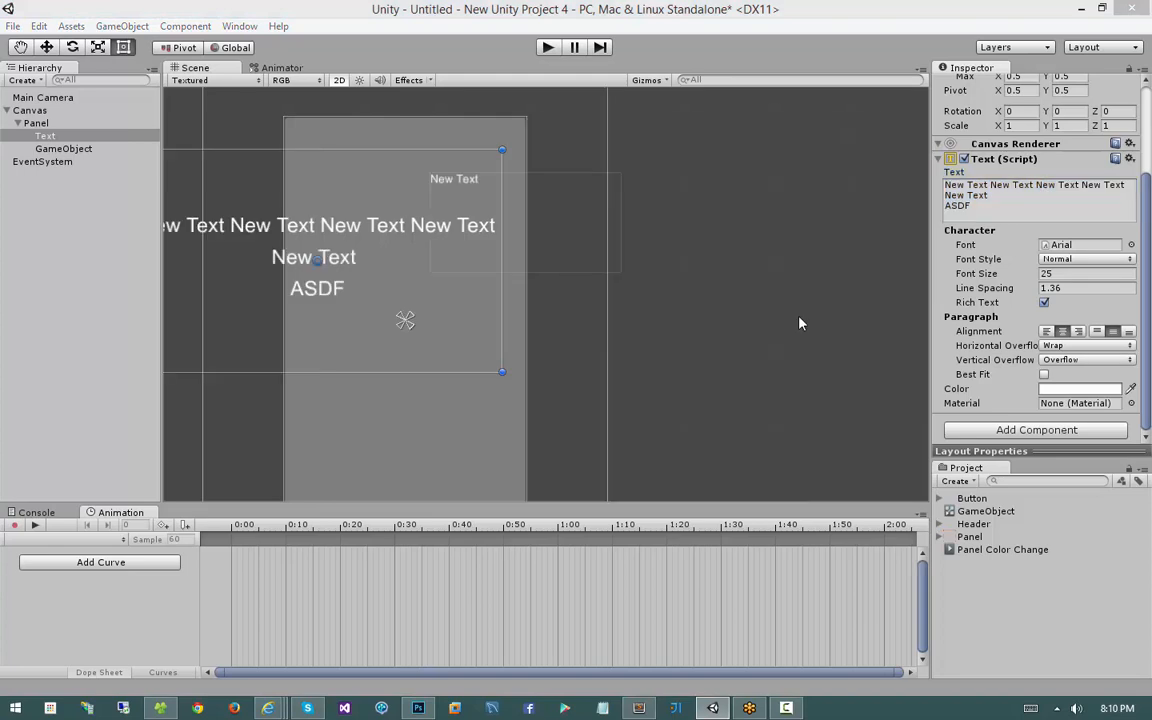
{"action": "middle_click_drag", "start_coordinate": [642, 262], "coordinate": [778, 260]}
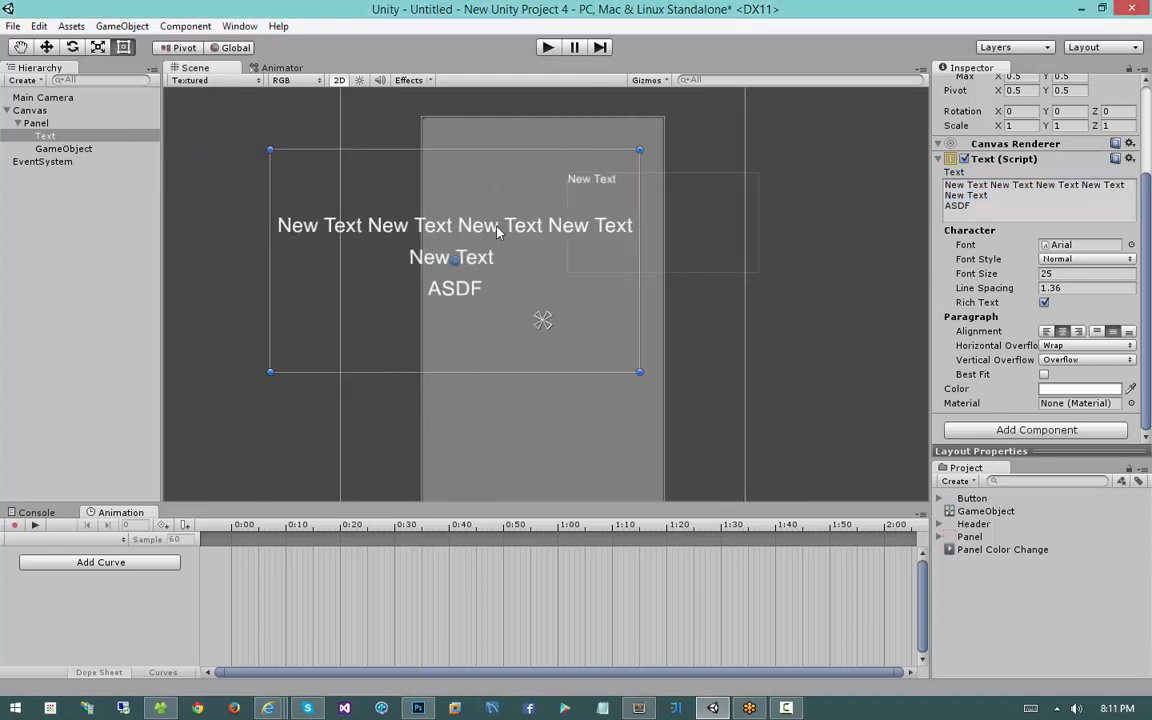
{"action": "left_click_drag", "start_coordinate": [542, 320], "coordinate": [755, 320]}
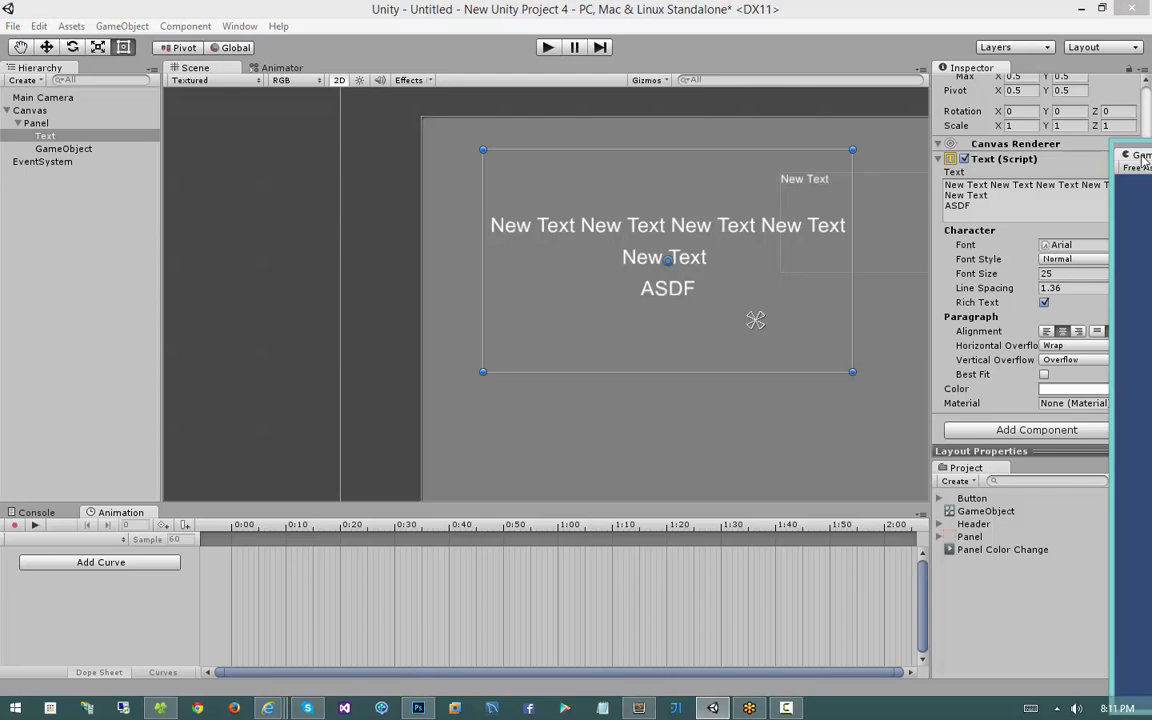
{"action": "key", "text": "ctrl+2"}
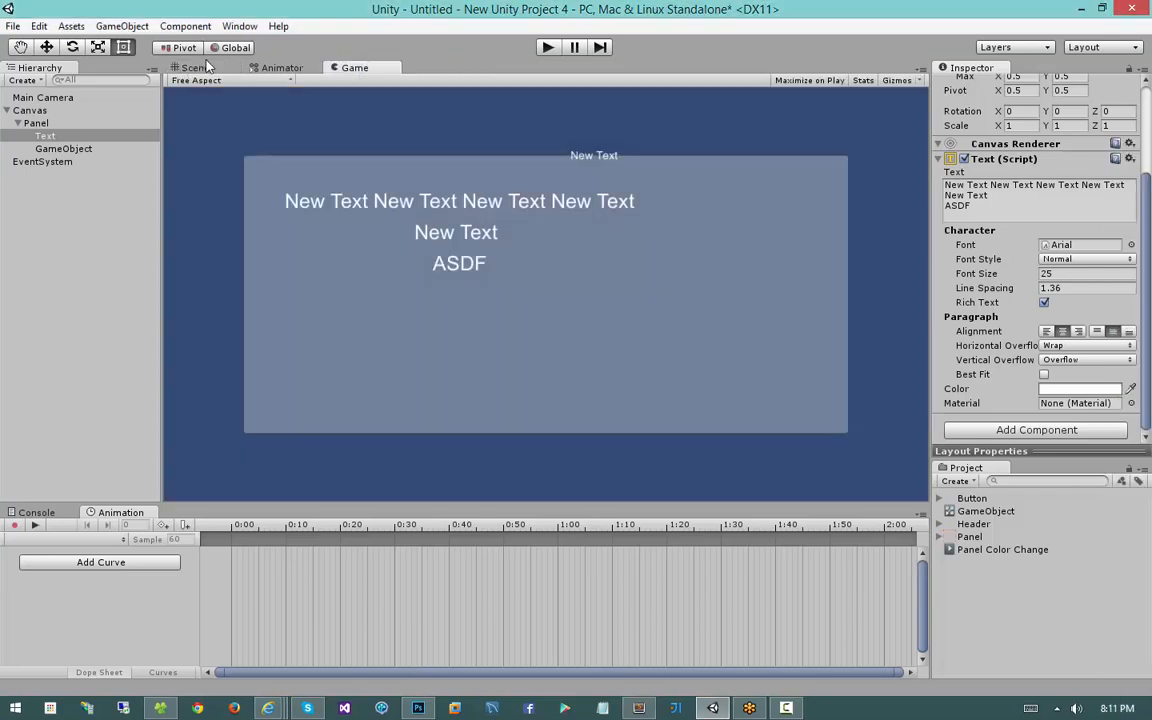
{"action": "left_click", "coordinate": [195, 67]}
{"action": "key", "text": "f"}
{"action": "left_click_drag", "start_coordinate": [557, 250], "coordinate": [557, 292]}
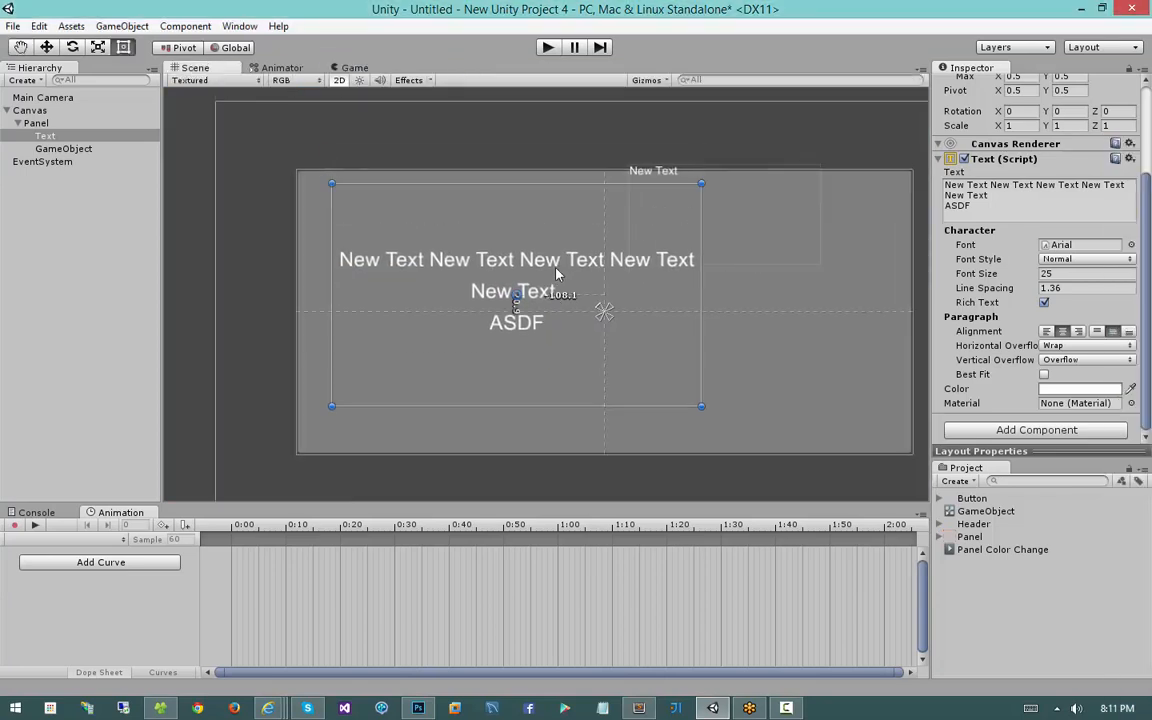
Replace the text's content with "This is some normal text." and start a new line
{"action": "left_click", "coordinate": [984, 207]}
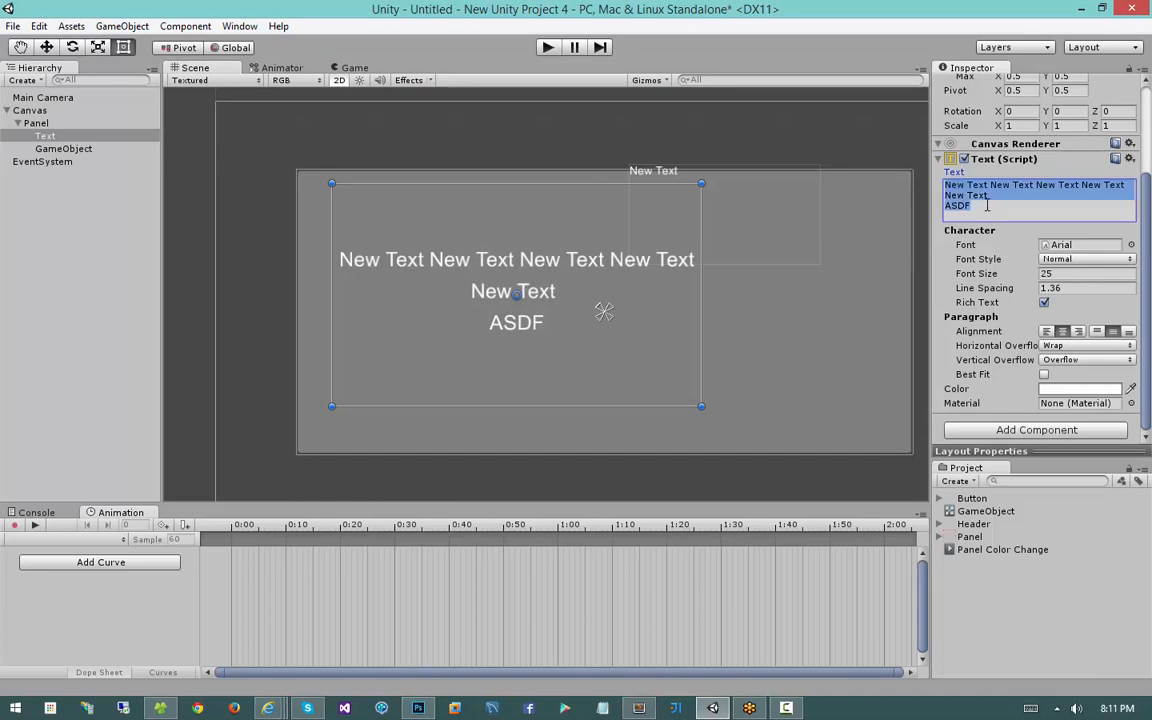
{"action": "key", "text": "BackSpace"}
{"action": "type", "text": "TH"}
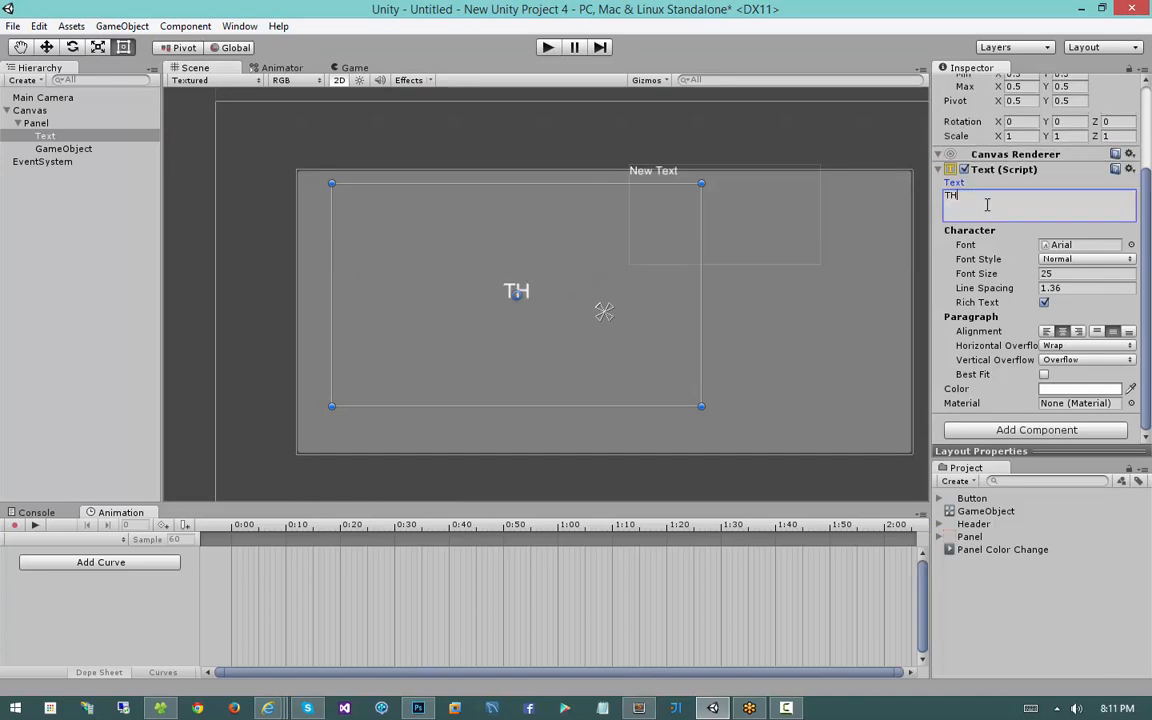
{"action": "type", "text": "is isThis is som"}
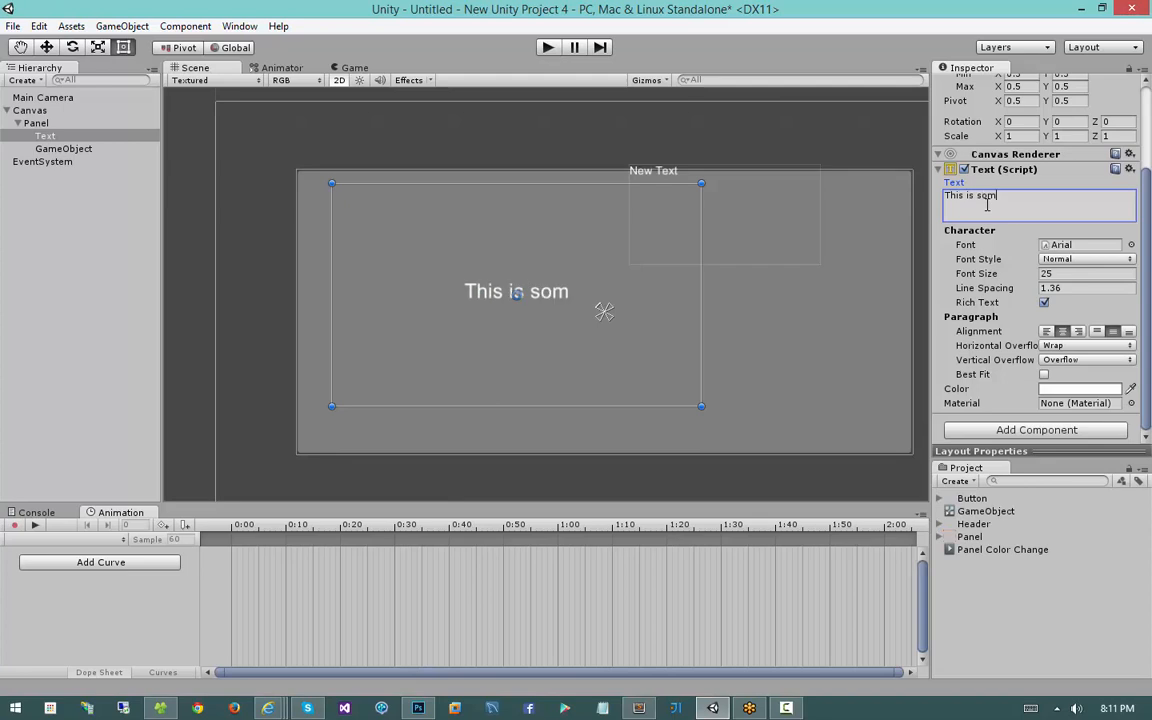
{"action": "type", "text": "e normal text."}
{"action": "key", "text": "Return"}
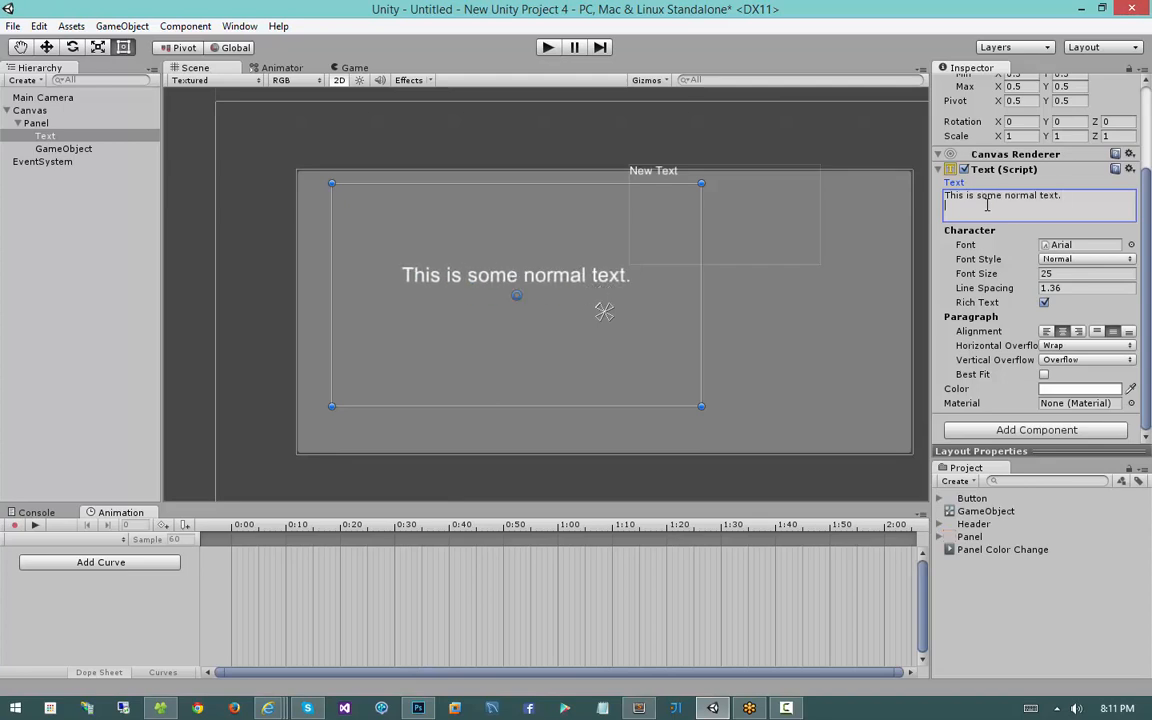
Add the second line "And this <b>is bold</b>" using rich text tags and nudge the text box slightly
{"action": "type", "text": "And this <"}
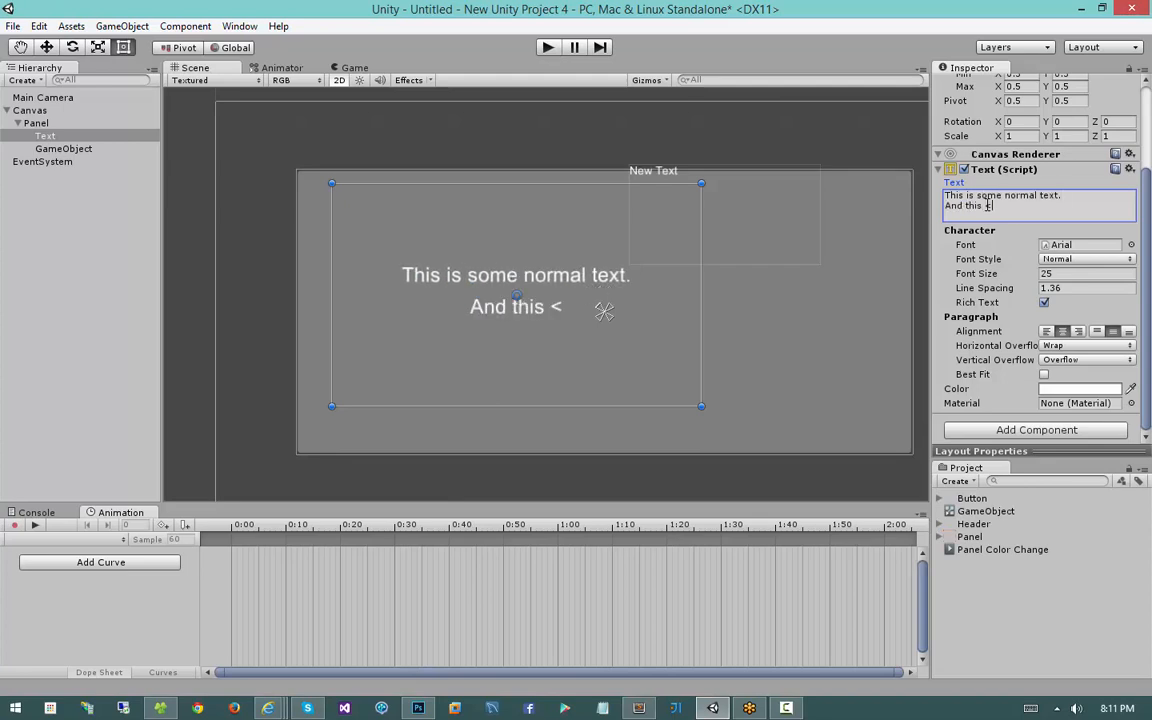
{"action": "type", "text": "b>is bold</b>"}
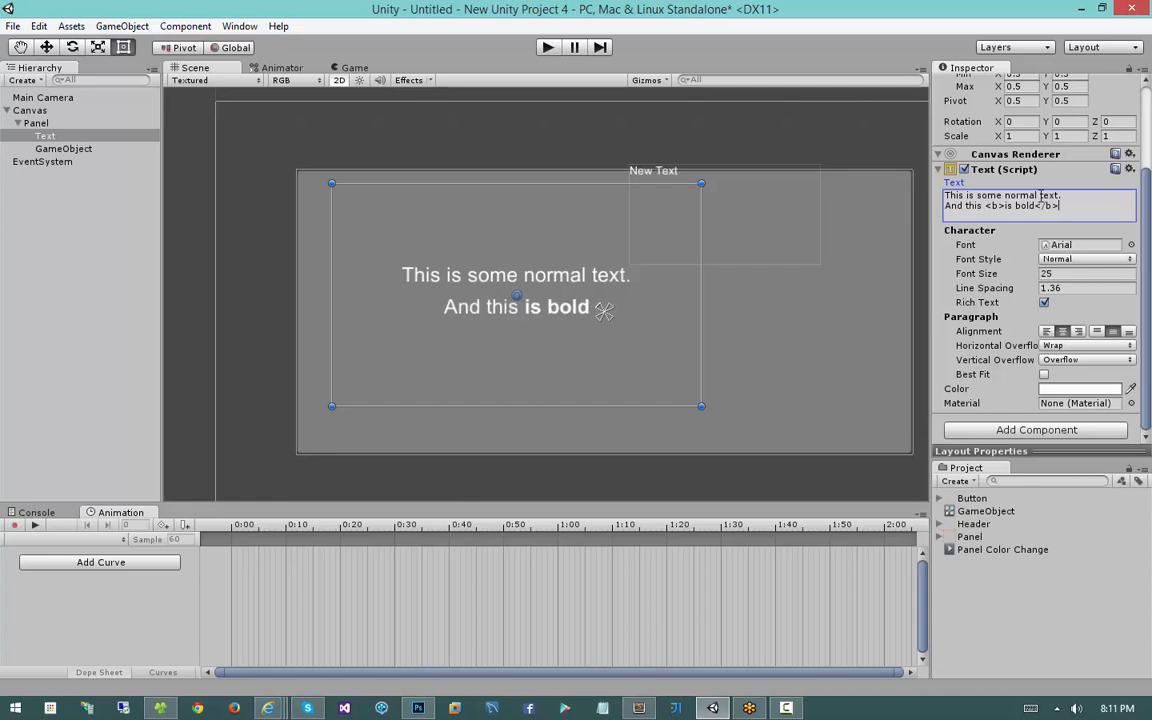
{"action": "left_click_drag", "start_coordinate": [986, 206], "coordinate": [1081, 209]}
{"action": "left_click", "coordinate": [1081, 205]}
{"action": "left_click_drag", "start_coordinate": [1005, 206], "coordinate": [1018, 208]}
{"action": "left_click_drag", "start_coordinate": [515, 290], "coordinate": [528, 250]}
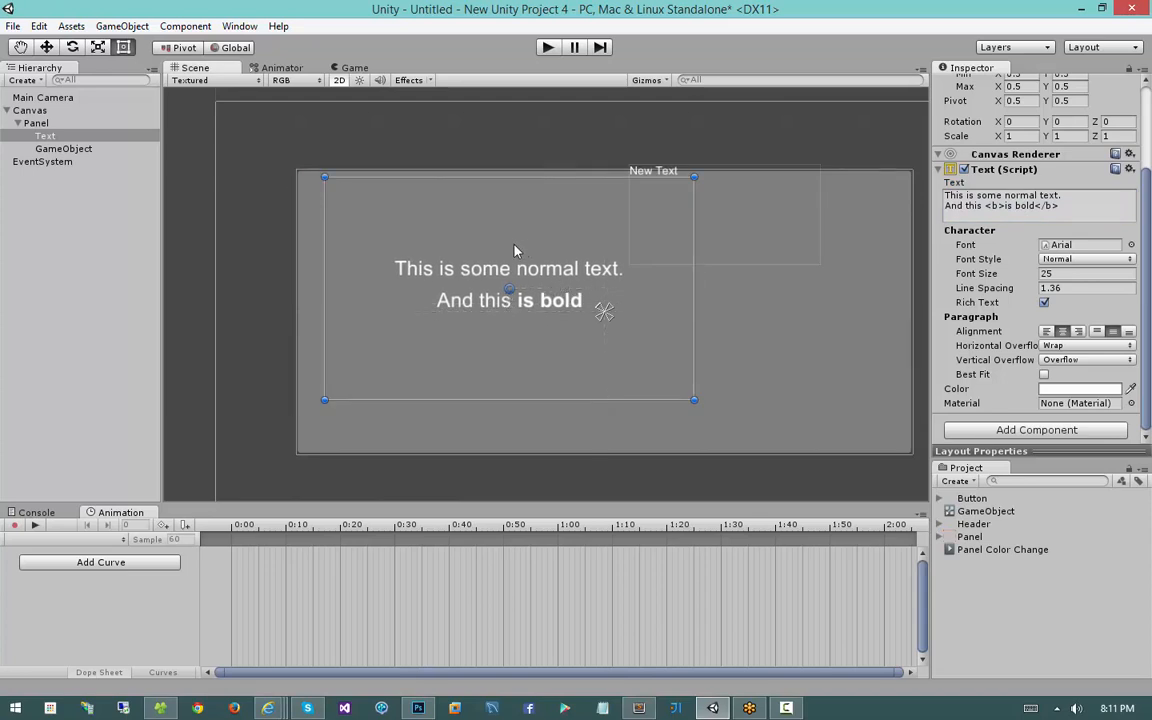
Switch the text's Rich Text option off and back on to compare how the bold tags are rendered
{"action": "left_click", "coordinate": [1044, 302]}
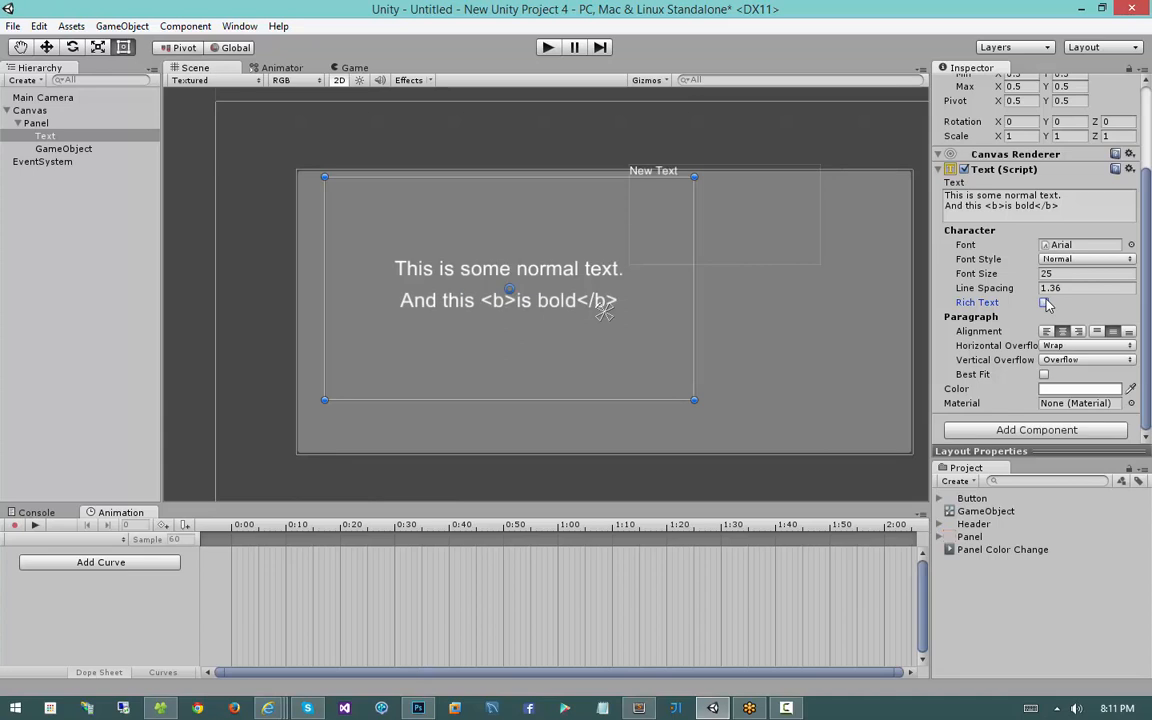
{"action": "left_click", "coordinate": [1044, 302]}
{"action": "left_click", "coordinate": [1044, 302]}
{"action": "left_click", "coordinate": [1044, 302]}
Add a third line "<i>STUFF AND <b>THINGS</b></i>" to the text, nesting bold inside italic tags
{"action": "left_click", "coordinate": [1090, 205]}
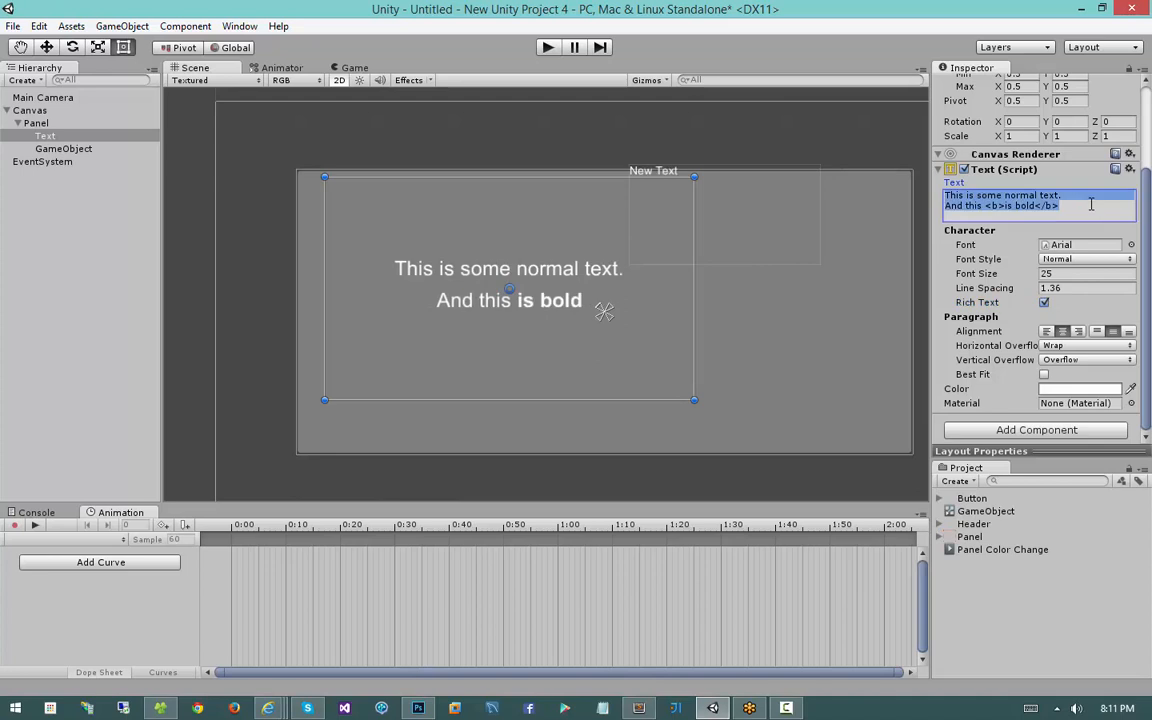
{"action": "left_click", "coordinate": [1092, 210]}
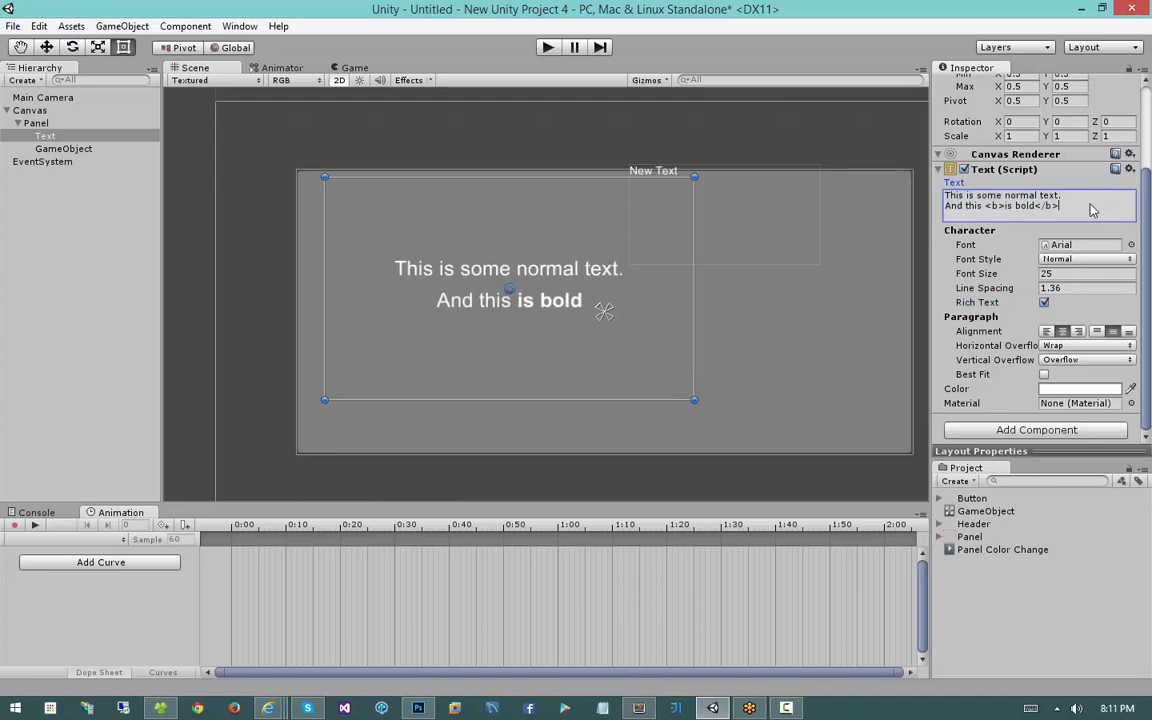
{"action": "key", "text": "Return"}
{"action": "type", "text": "<i"}
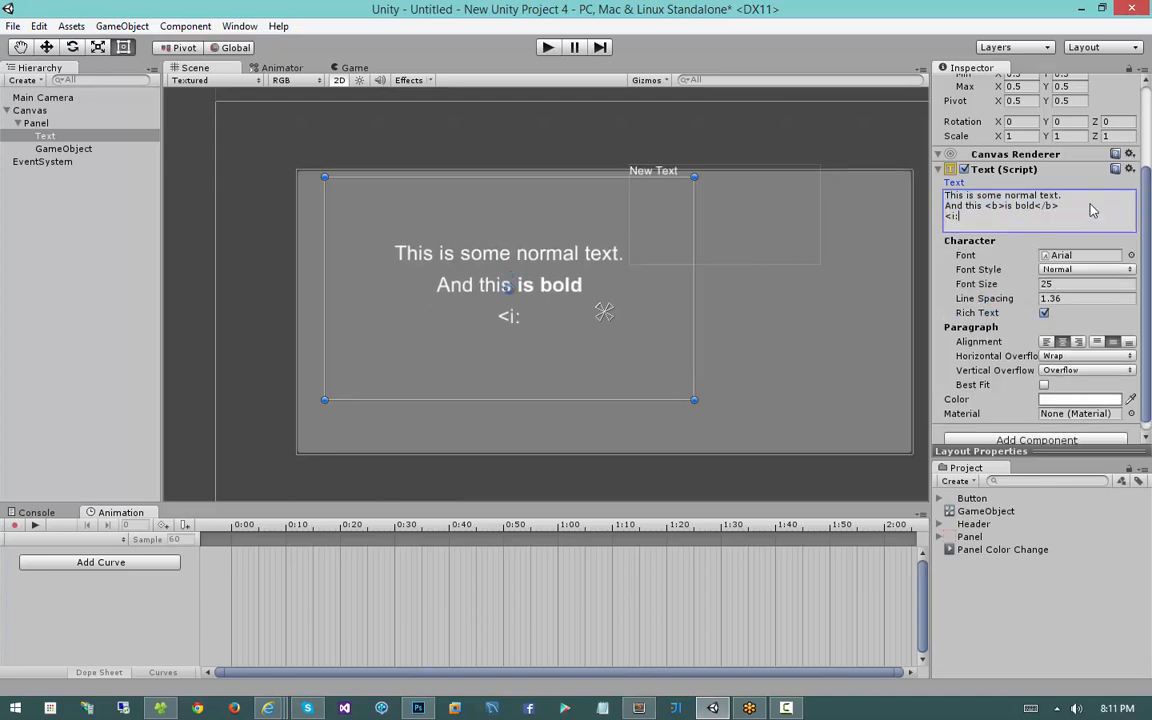
{"action": "type", "text": ">STUFF AND <B"}
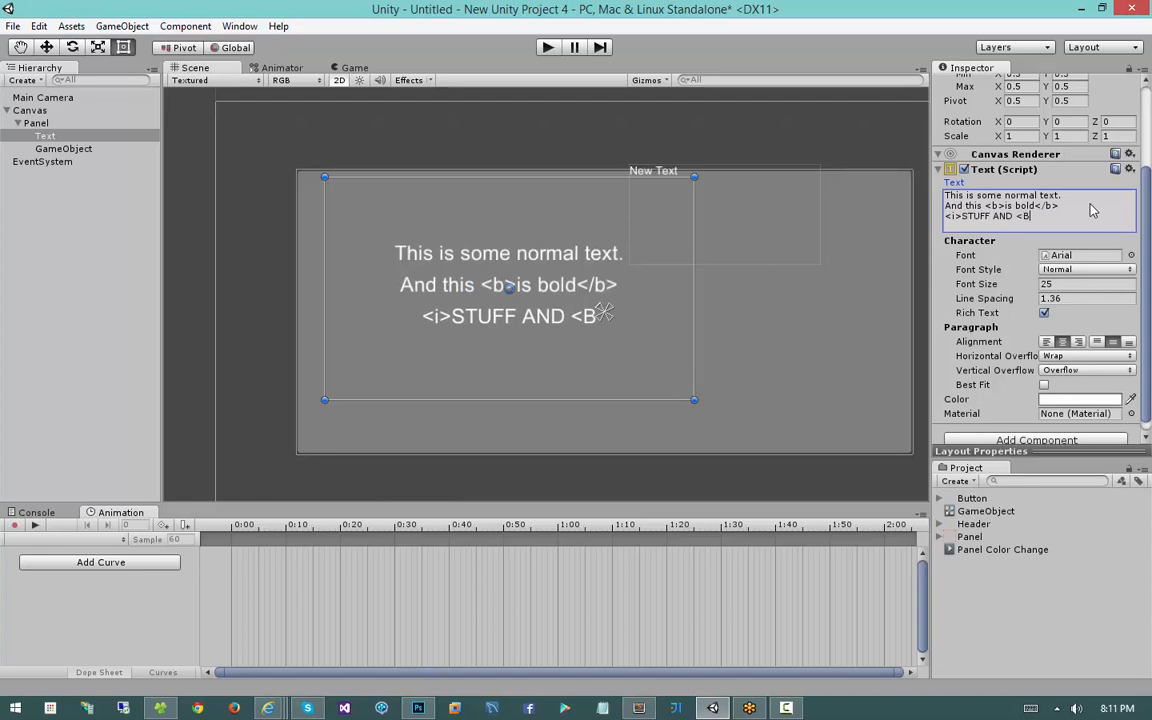
{"action": "type", "text": ">"}
{"action": "key", "text": "BackSpace"}
{"action": "key", "text": "BackSpace"}
{"action": "type", "text": "b>THI"}
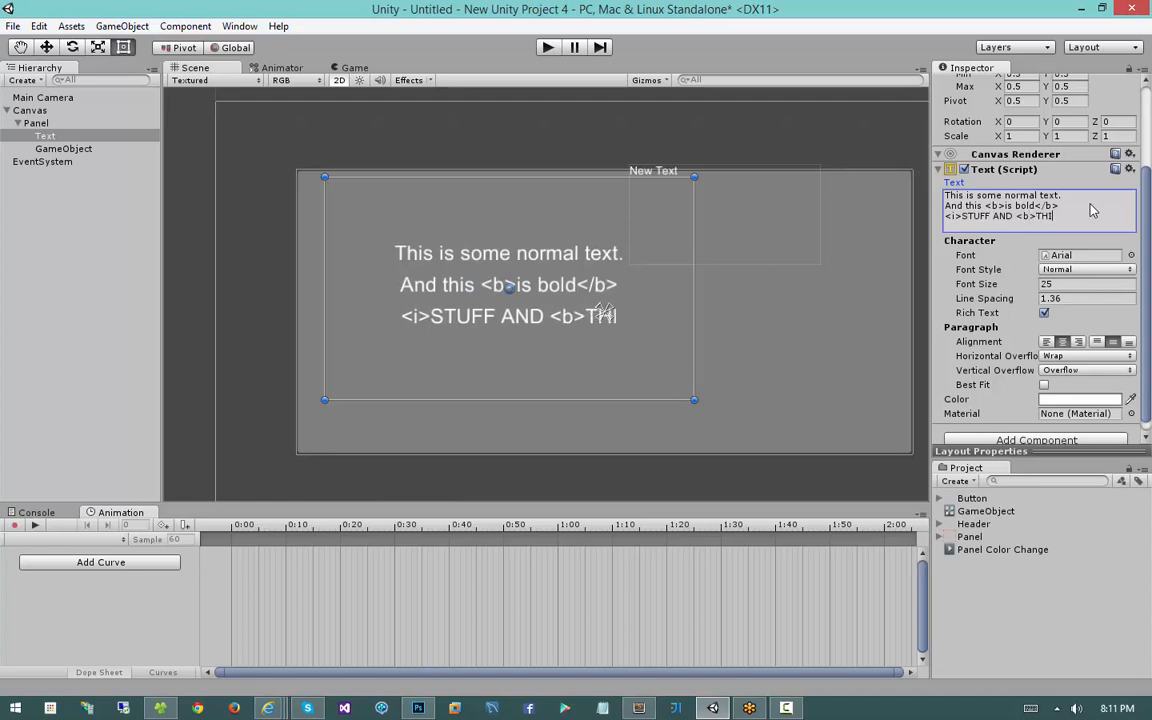
{"action": "type", "text": "NGS</b></ui"}
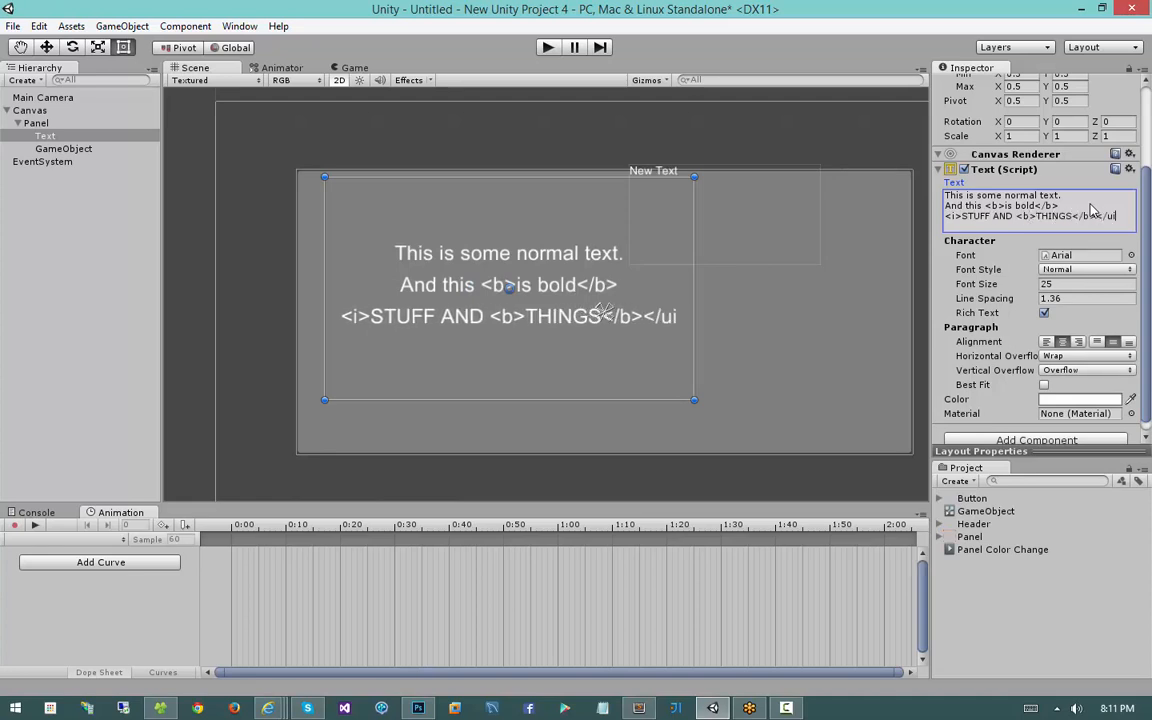
{"action": "key", "text": "BackSpace"}
{"action": "key", "text": "BackSpace"}
{"action": "type", "text": "i>"}
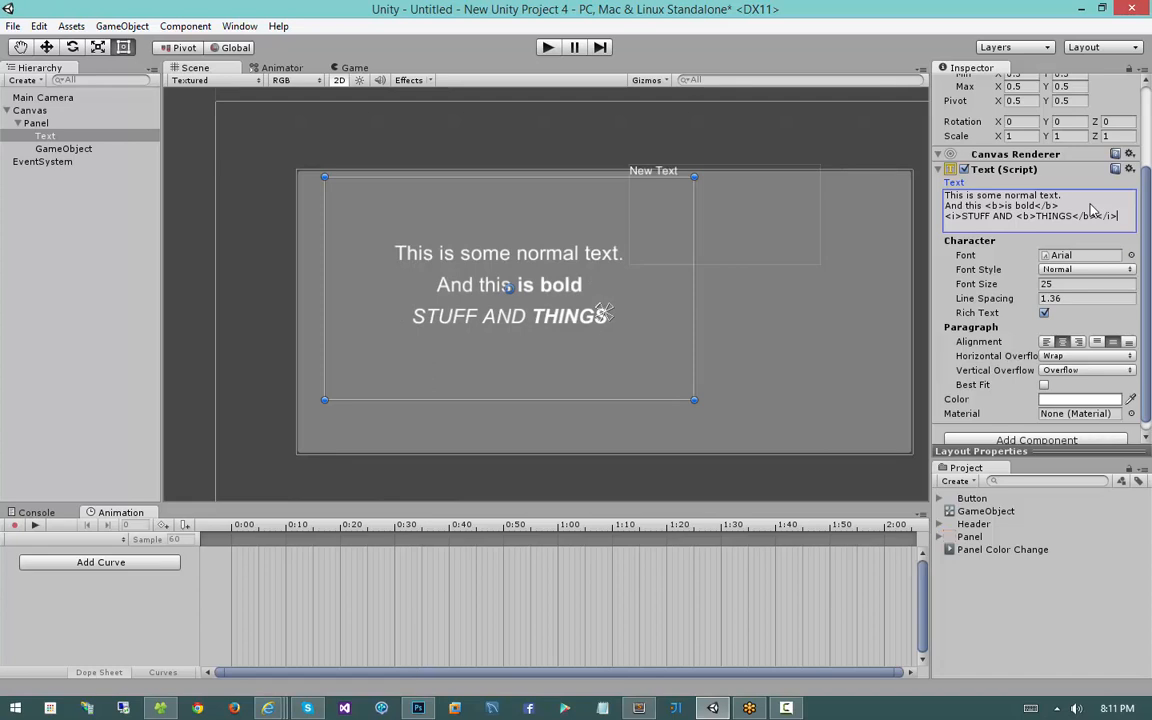
Add a fourth line "<color=red>red</color>" to the text
{"action": "key", "text": "Return"}
{"action": "type", "text": "<"}
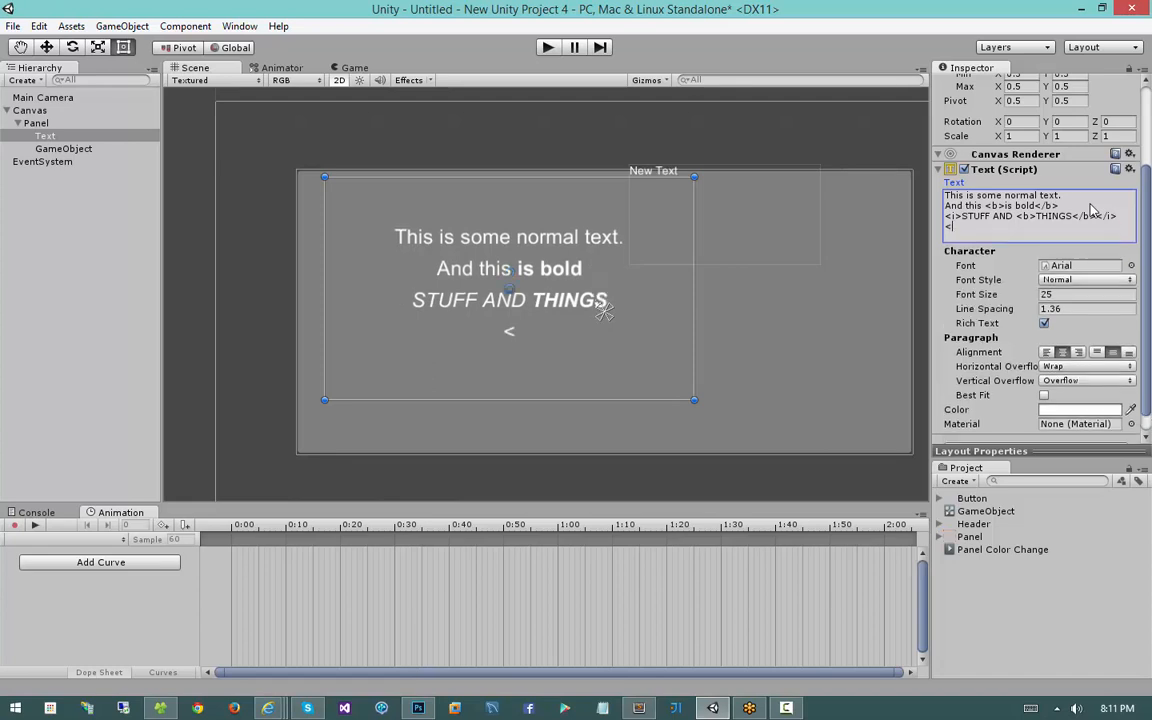
{"action": "type", "text": "color=red>"}
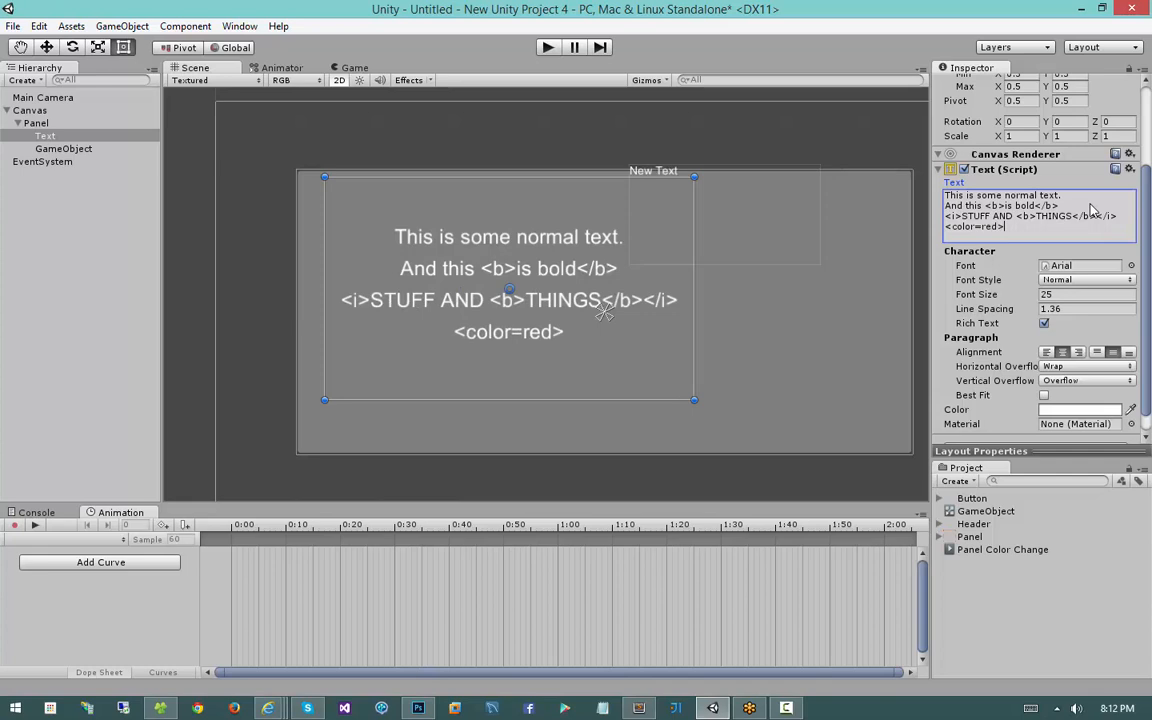
{"action": "type", "text": "red</color>"}
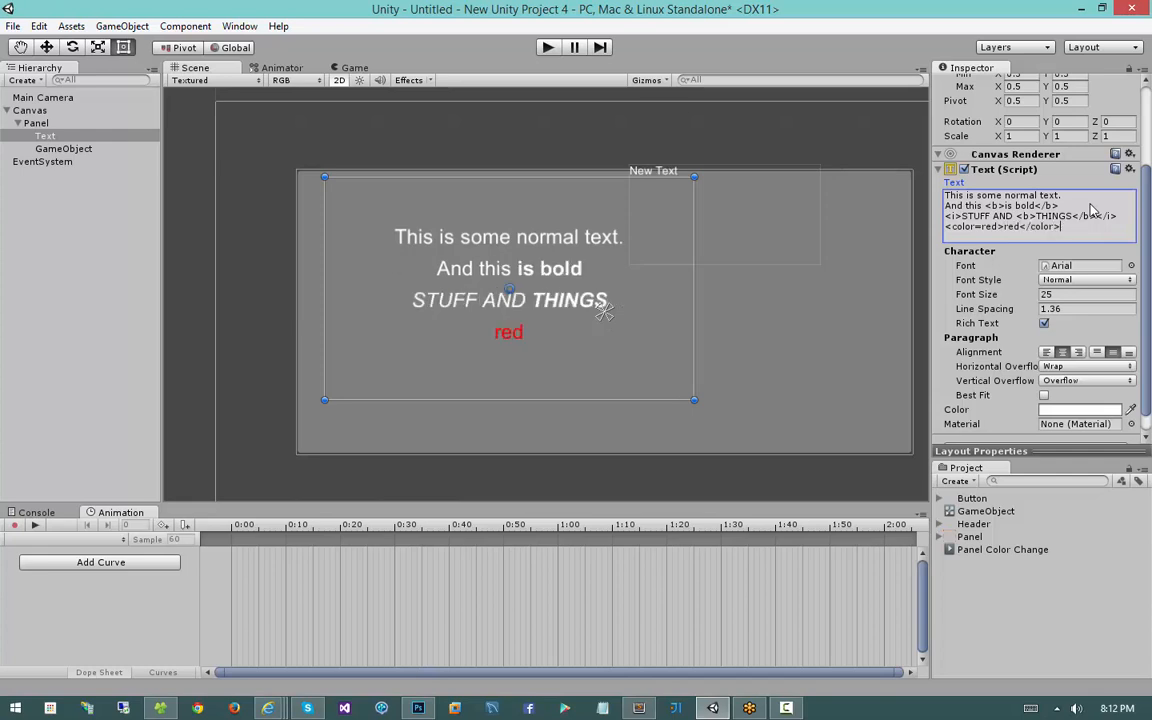
Replace the color tag's value in the fourth line with the hex code #0f0
{"action": "left_click_drag", "start_coordinate": [1071, 228], "coordinate": [940, 228]}
{"action": "left_click", "coordinate": [967, 226]}
{"action": "left_click", "coordinate": [953, 226]}
{"action": "left_click", "coordinate": [1008, 226]}
{"action": "left_click_drag", "start_coordinate": [952, 226], "coordinate": [998, 228]}
{"action": "type", "text": "color=#444"}
{"action": "key", "text": "BackSpace"}
{"action": "key", "text": "BackSpace"}
{"action": "key", "text": "BackSpace"}
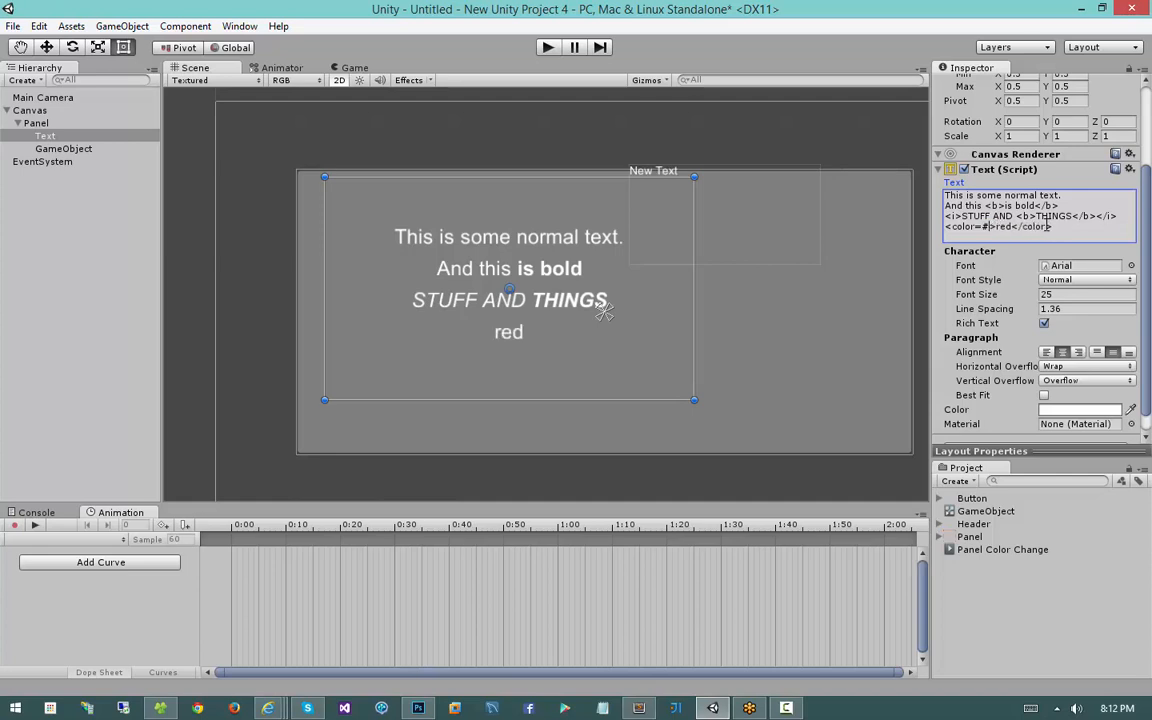
{"action": "type", "text": "0f0"}
Add a fifth line "<size=20>BLEGH</size>" to the text
{"action": "key", "text": "Return"}
{"action": "type", "text": "<size="}
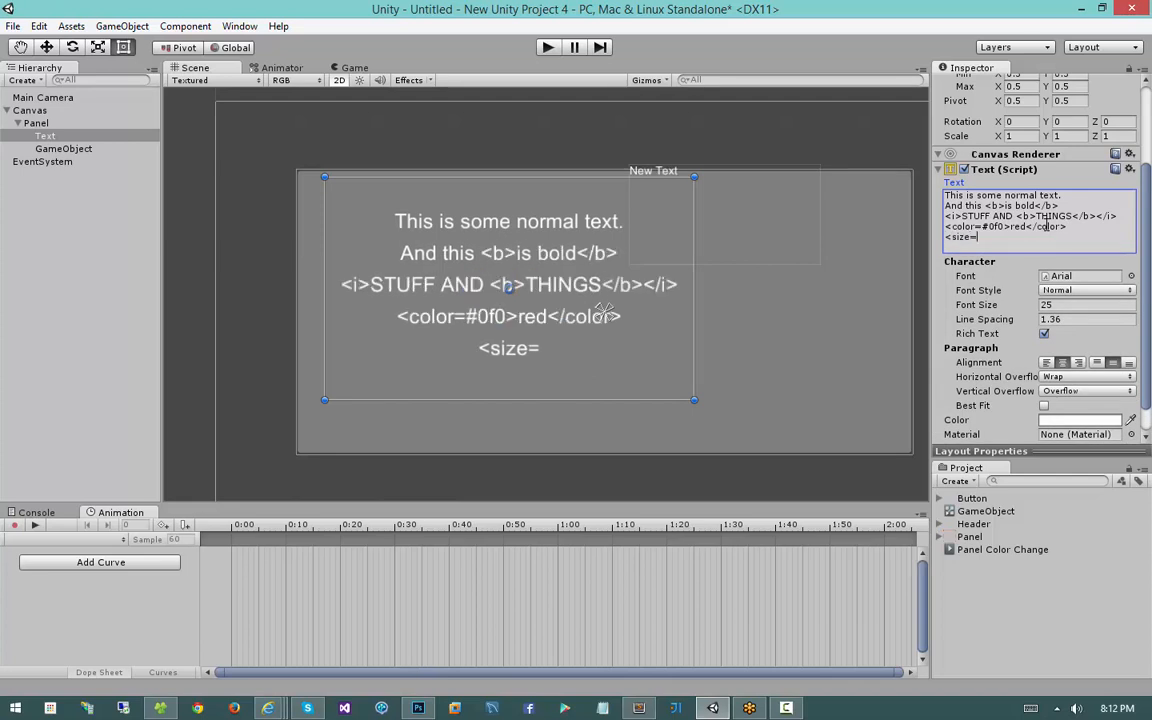
{"action": "type", "text": "20>BLEGH"}
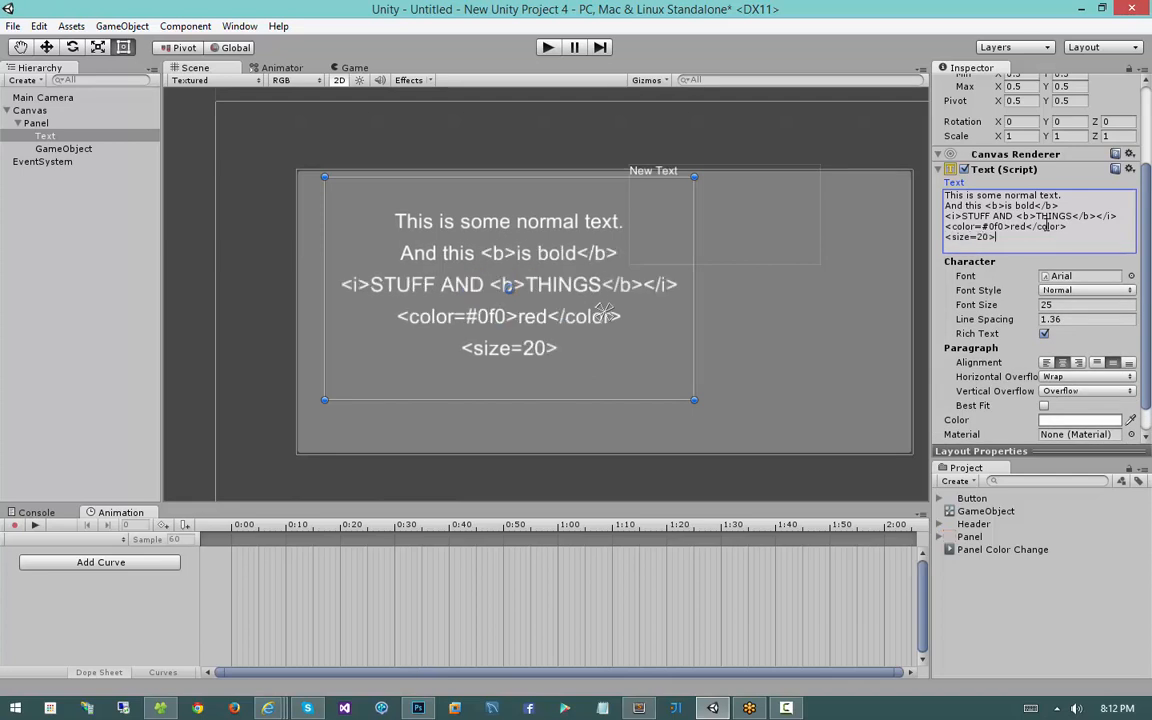
{"action": "type", "text": "</size>"}
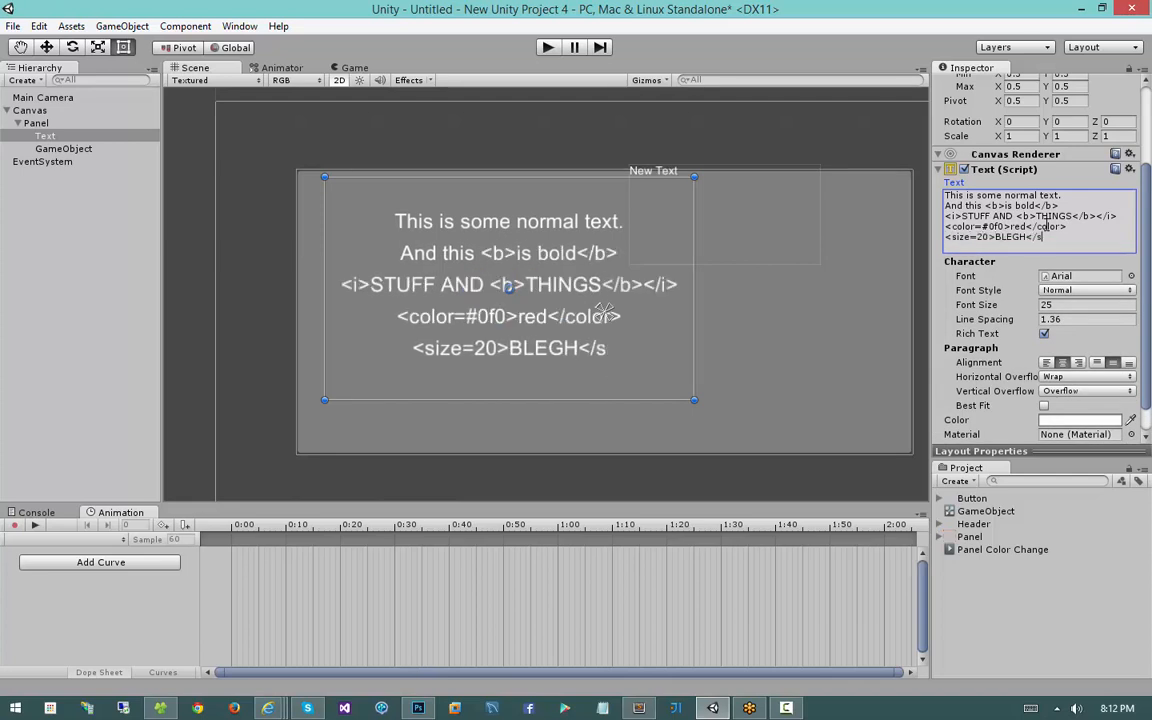
Change the size tag's value on the BLEGH line to 50
{"action": "key", "text": "Left"}
{"action": "key", "text": "Left"}
{"action": "key", "text": "Left"}
{"action": "key", "text": "Left"}
{"action": "key", "text": "Left"}
{"action": "key", "text": "Left"}
{"action": "key", "text": "Left"}
{"action": "key", "text": "Left"}
{"action": "key", "text": "Left"}
{"action": "key", "text": "Left"}
{"action": "key", "text": "Left"}
{"action": "key", "text": "Left"}
{"action": "key", "text": "Left"}
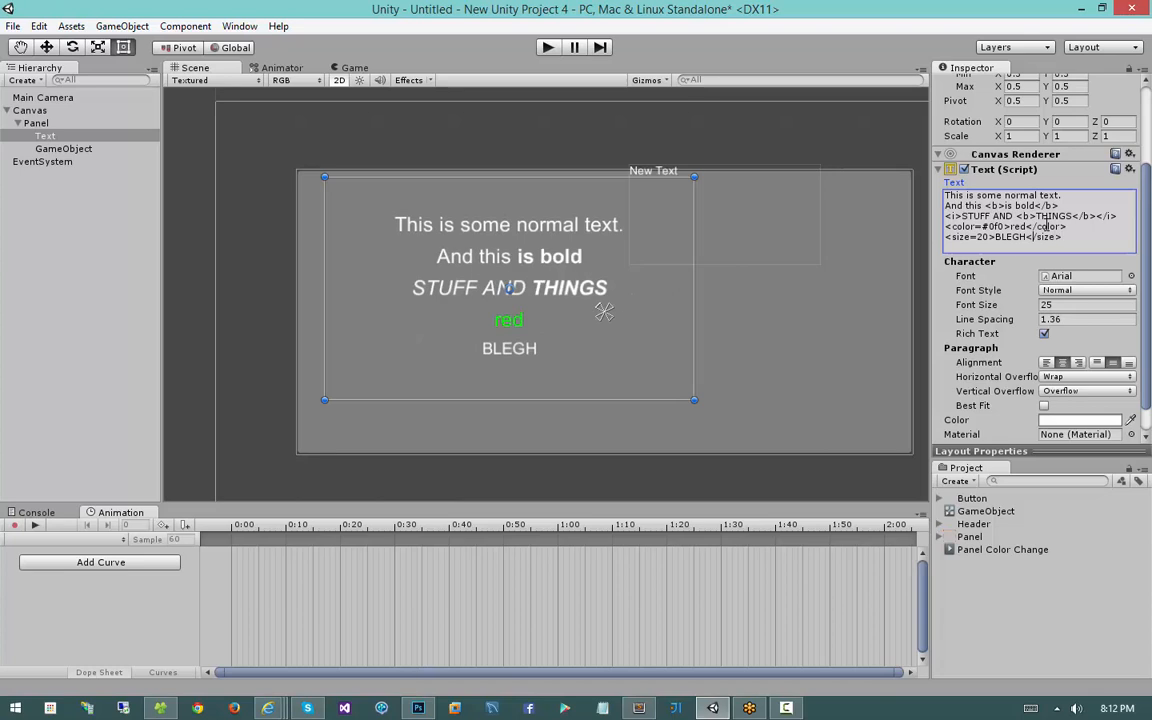
{"action": "key", "text": "BackSpace"}
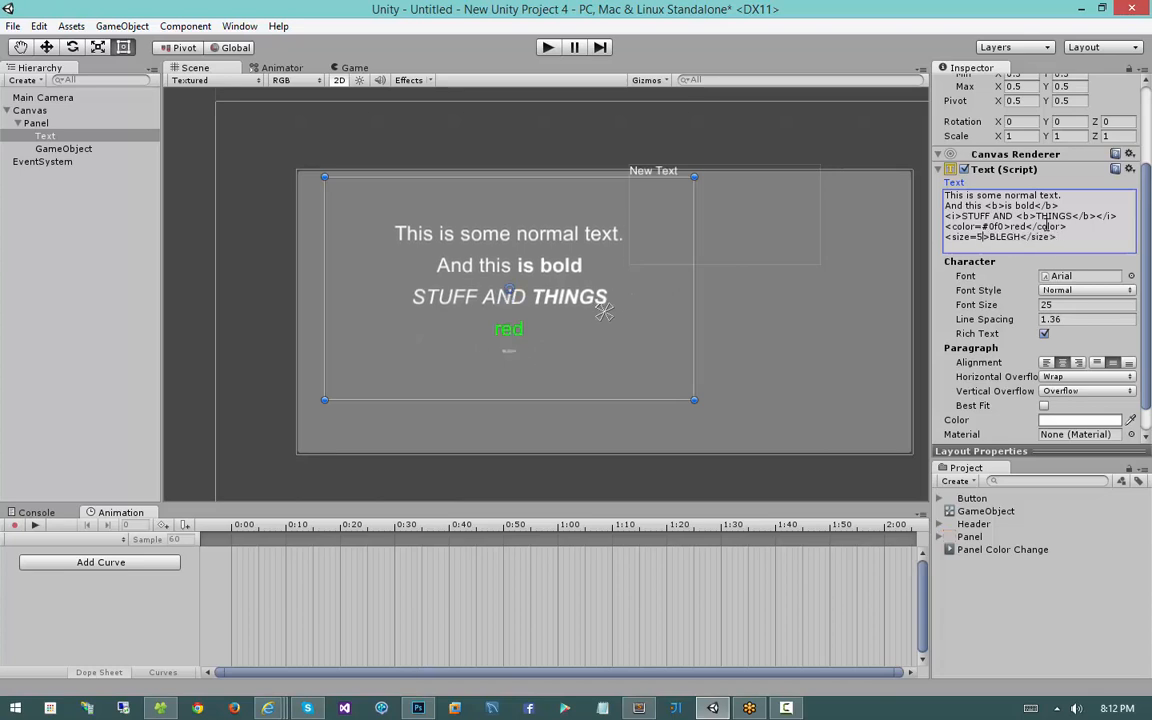
{"action": "type", "text": "5"}
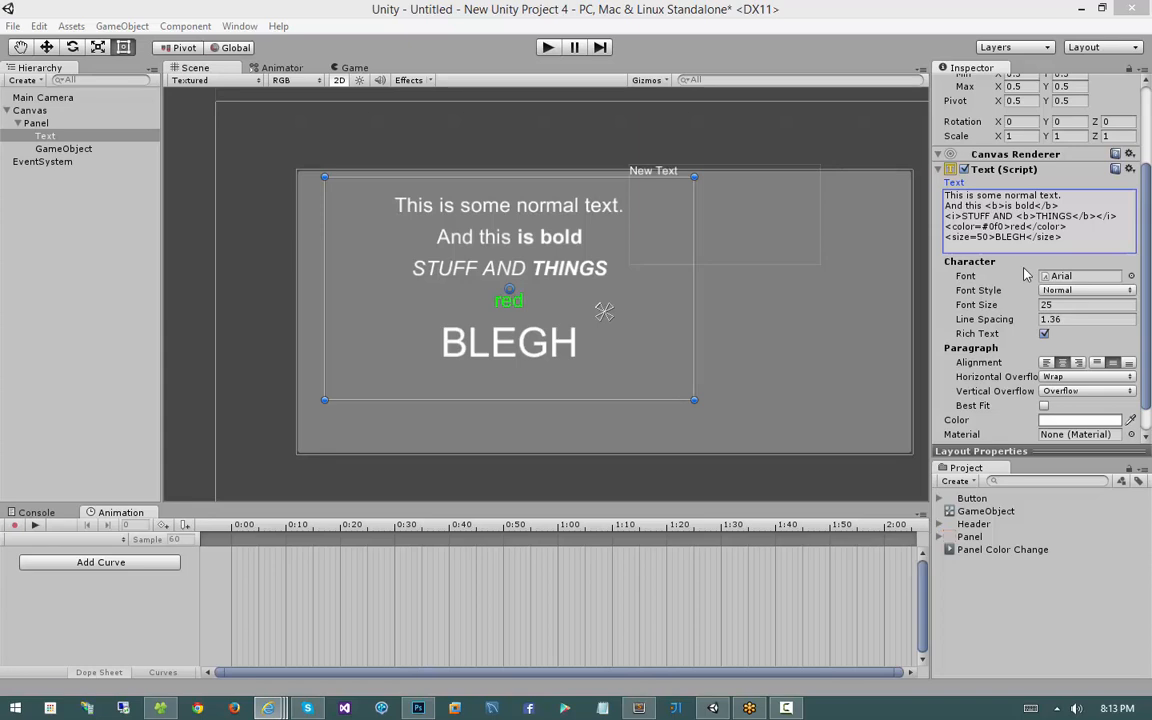
Separate the two text boxes on the panel, placing the rich text on the left and "New Text" on its right
{"action": "left_click", "coordinate": [963, 435]}
{"action": "scroll", "coordinate": [963, 437], "scroll_direction": "down", "scroll_amount": 1}
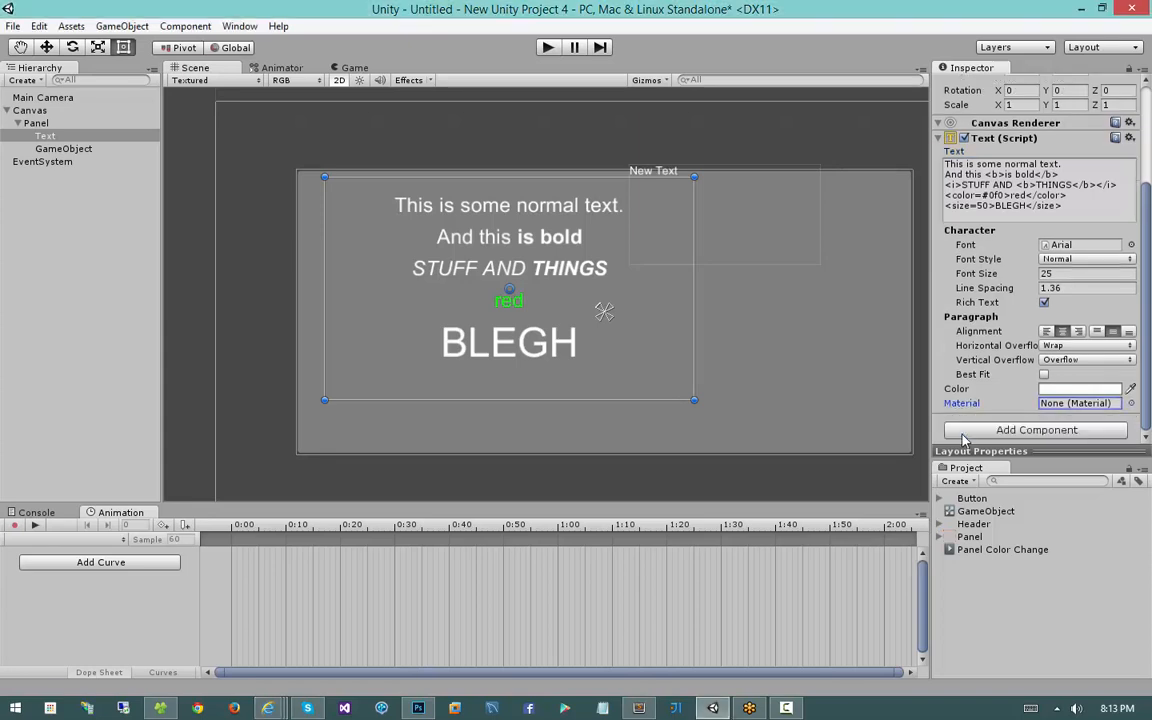
{"action": "scroll", "coordinate": [648, 338], "scroll_direction": "down", "scroll_amount": 1}
{"action": "middle_click_drag", "start_coordinate": [645, 337], "coordinate": [679, 362]}
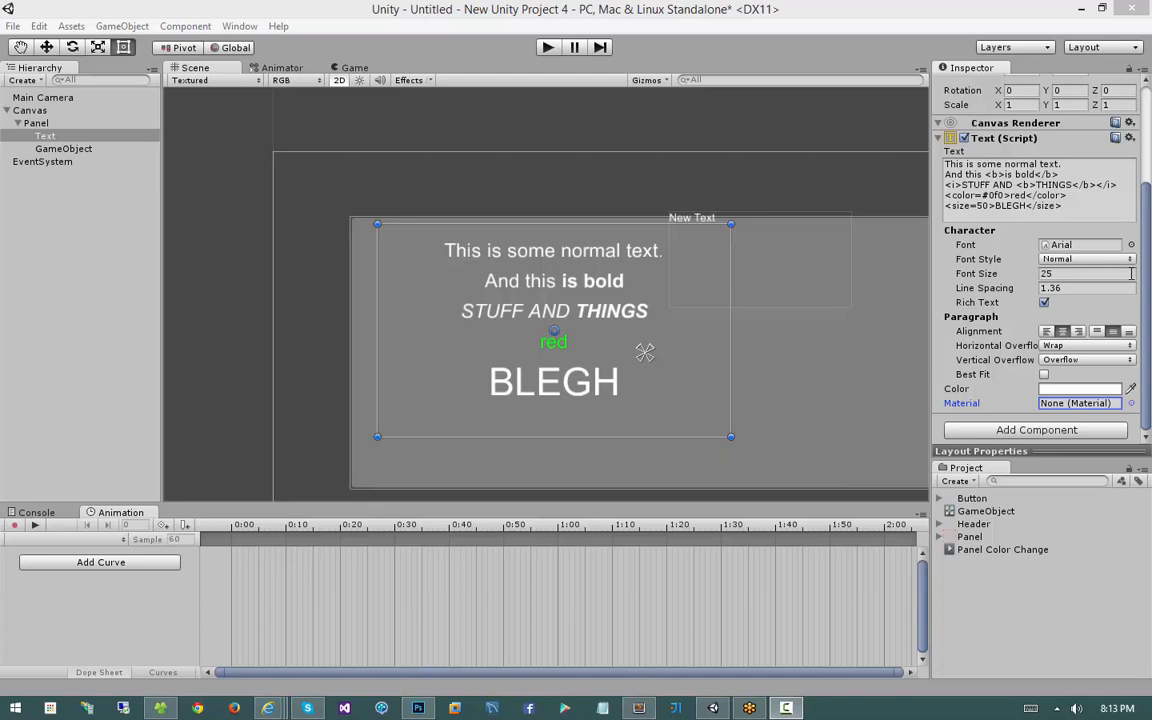
{"action": "mouse_move", "coordinate": [579, 270]}
{"action": "left_mouse_down"}
{"action": "mouse_move", "coordinate": [575, 280]}
{"action": "mouse_move", "coordinate": [625, 295]}
{"action": "mouse_move", "coordinate": [663, 293]}
{"action": "mouse_move", "coordinate": [576, 280]}
{"action": "left_mouse_up"}
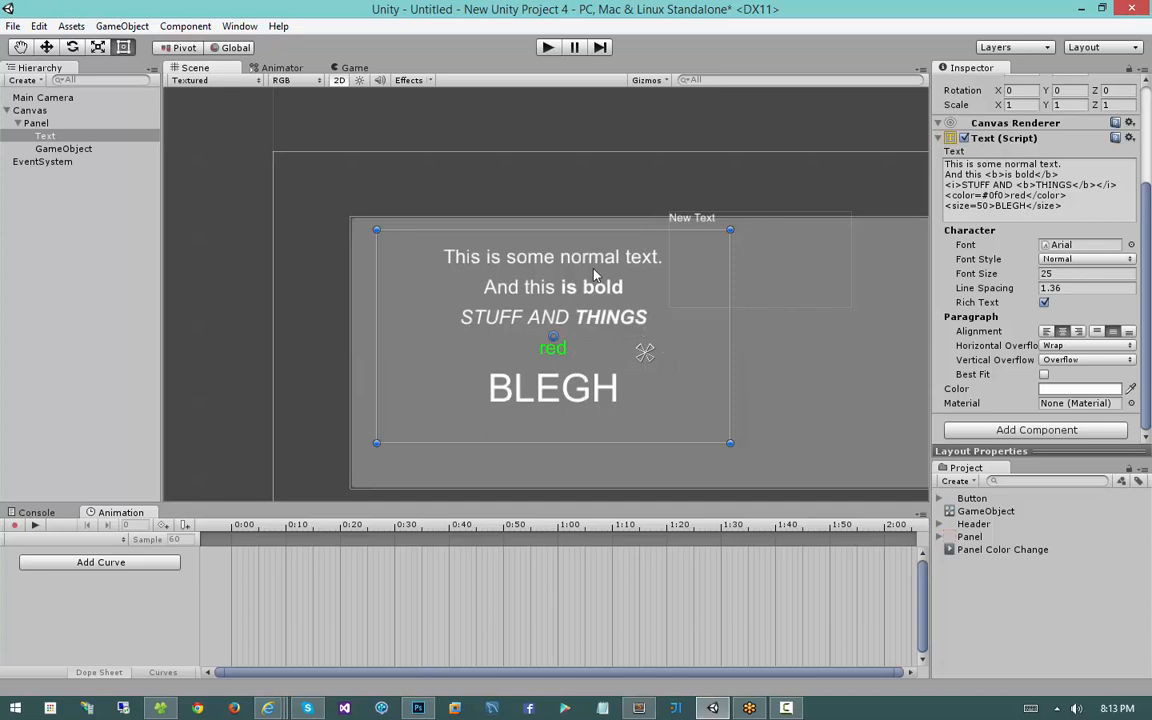
{"action": "left_click_drag", "start_coordinate": [775, 252], "coordinate": [818, 318]}
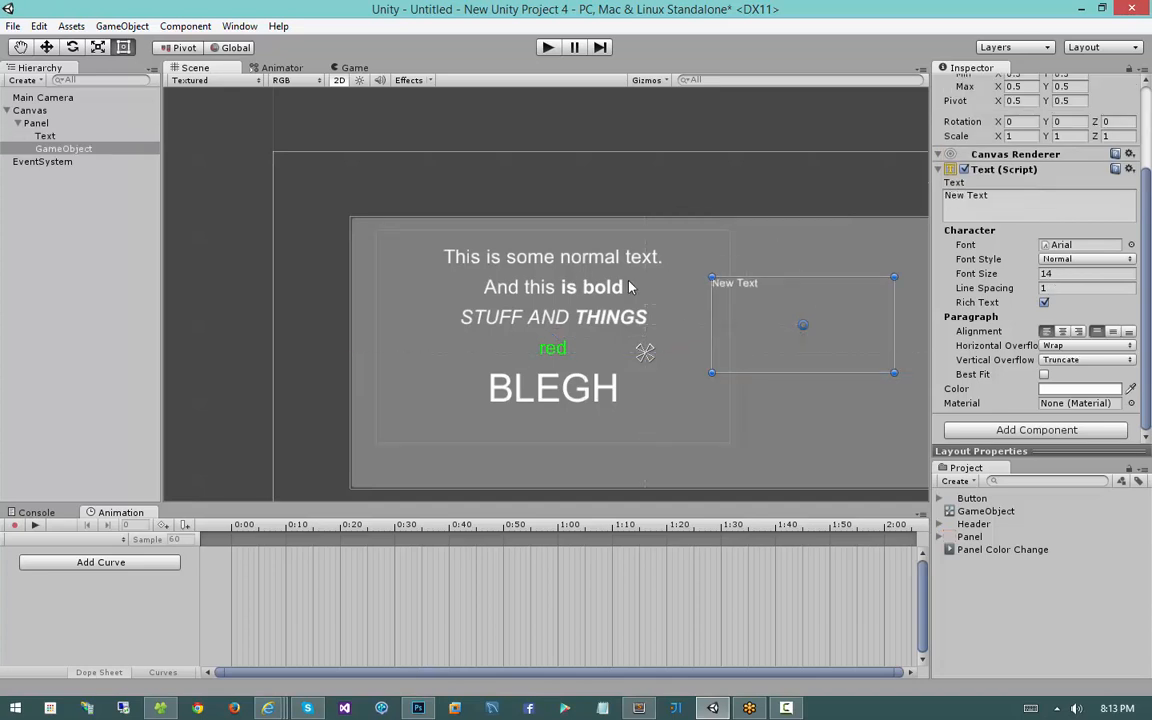
{"action": "left_click_drag", "start_coordinate": [648, 292], "coordinate": [568, 286]}
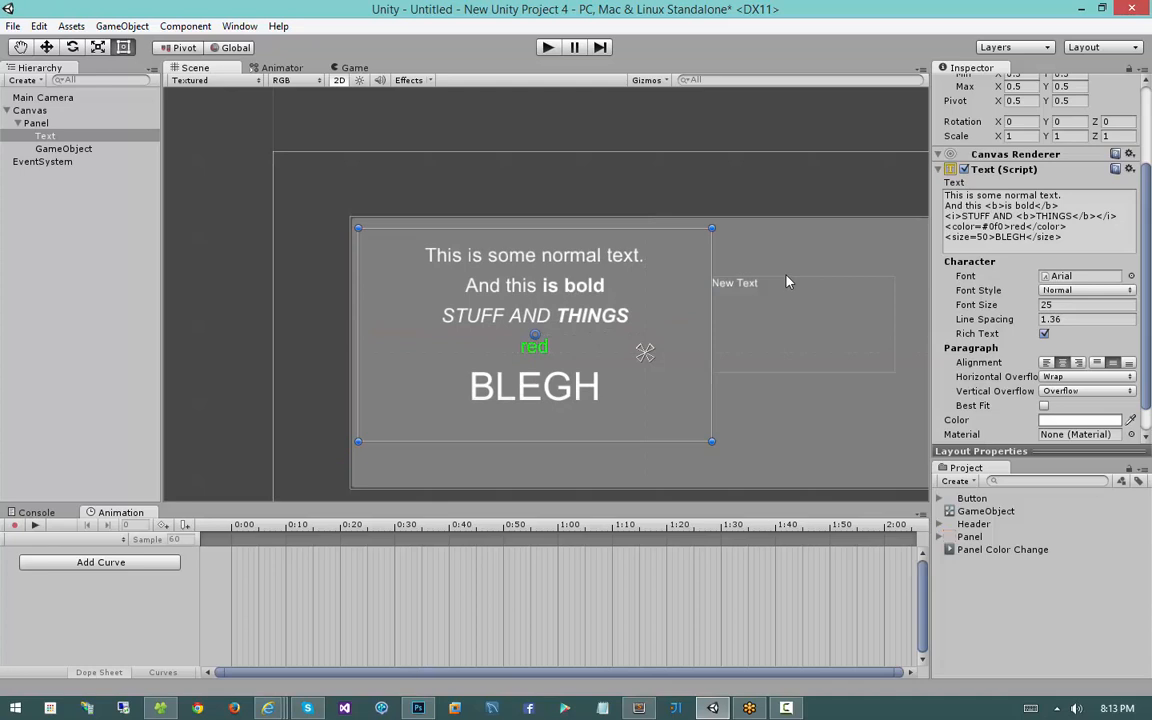
{"action": "left_click", "coordinate": [765, 290]}
{"action": "left_click", "coordinate": [761, 285]}
{"action": "left_click", "coordinate": [740, 300]}
{"action": "left_click", "coordinate": [733, 302]}
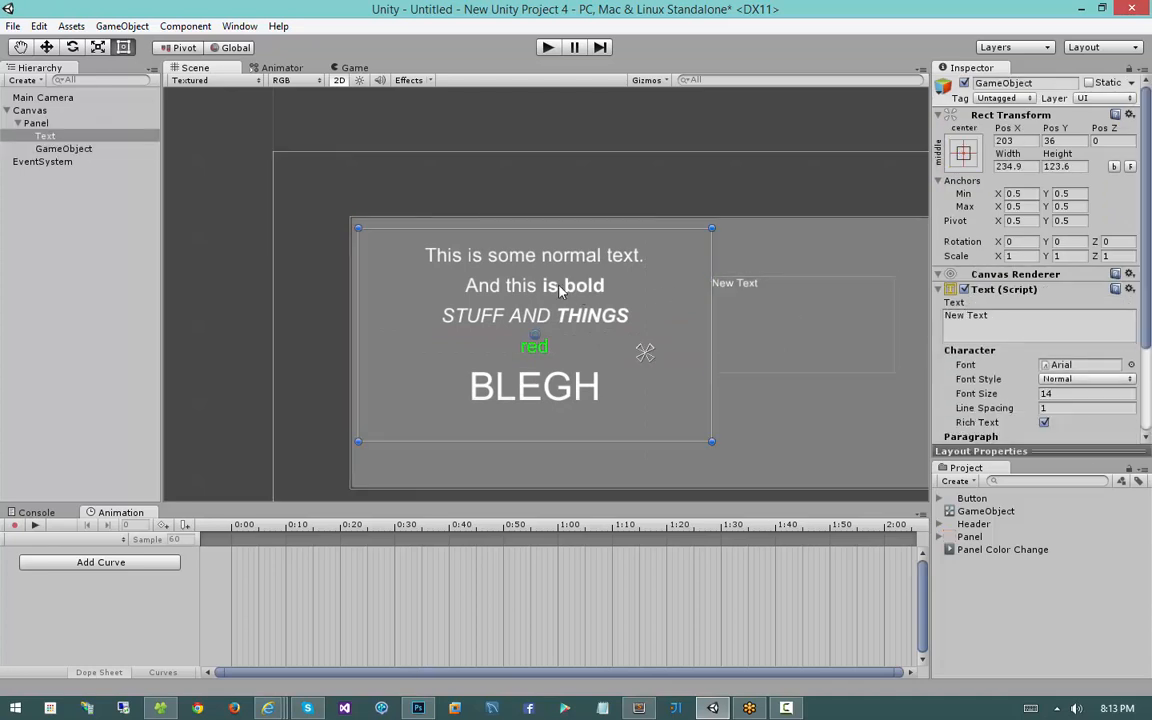
{"action": "left_click", "coordinate": [729, 300]}
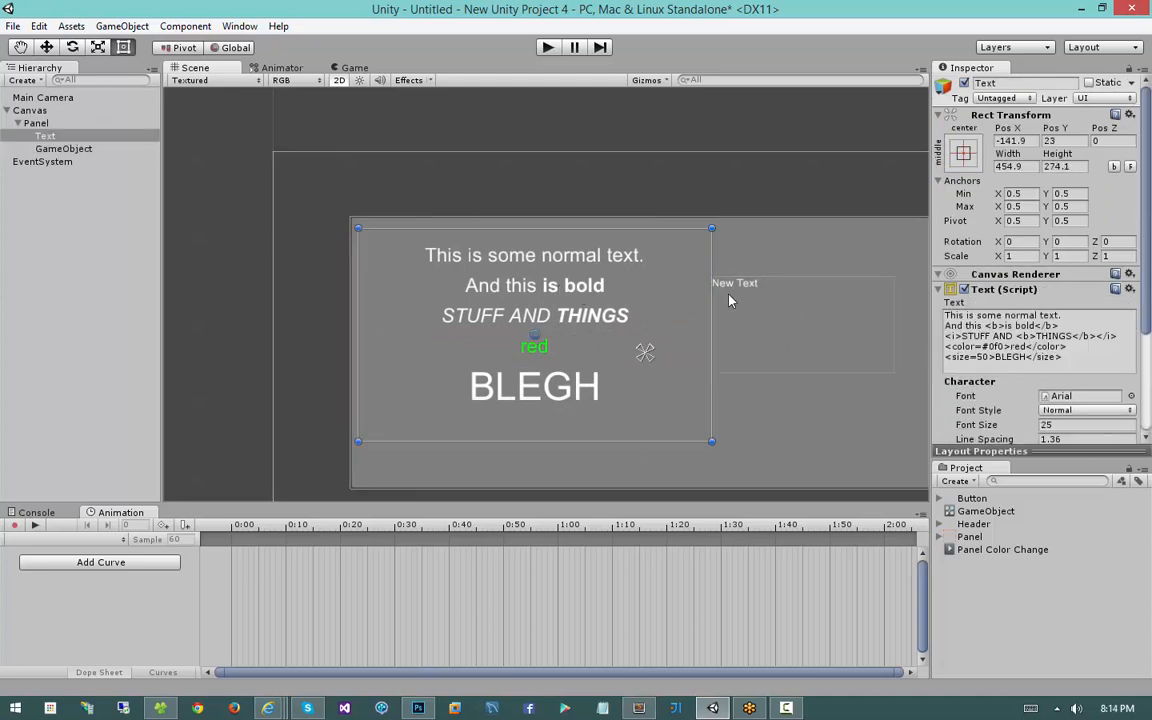
{"action": "left_click", "coordinate": [730, 293], "text": "shift"}
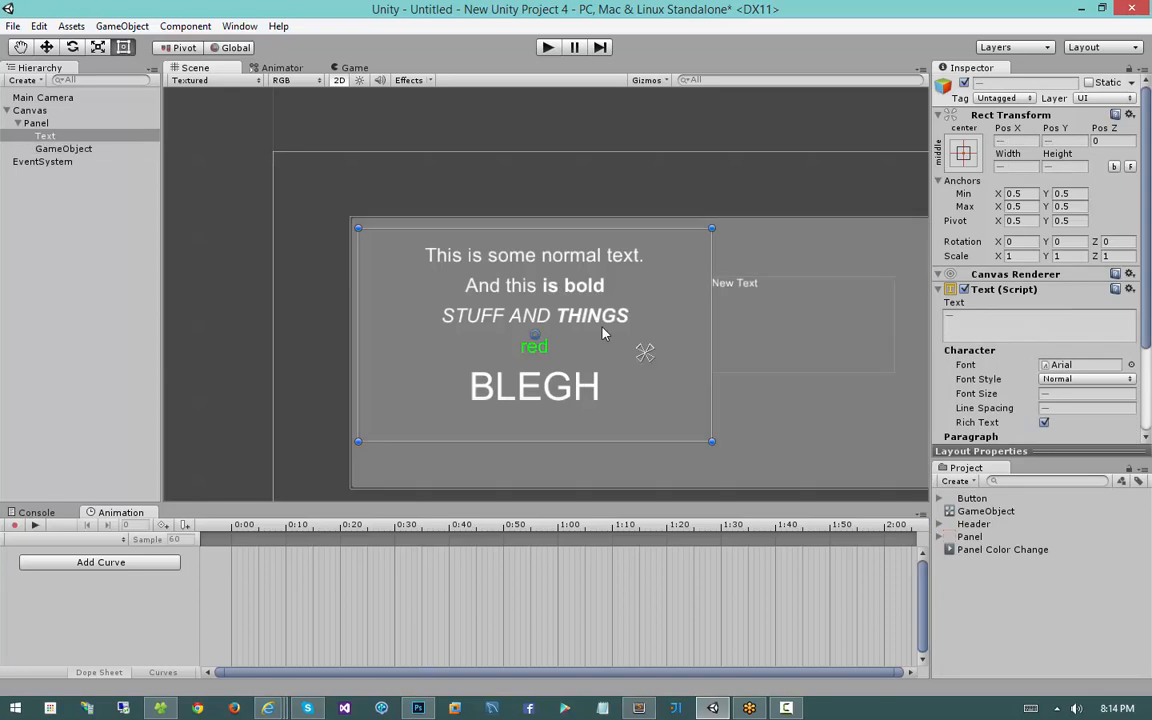
{"action": "left_click", "coordinate": [572, 204]}
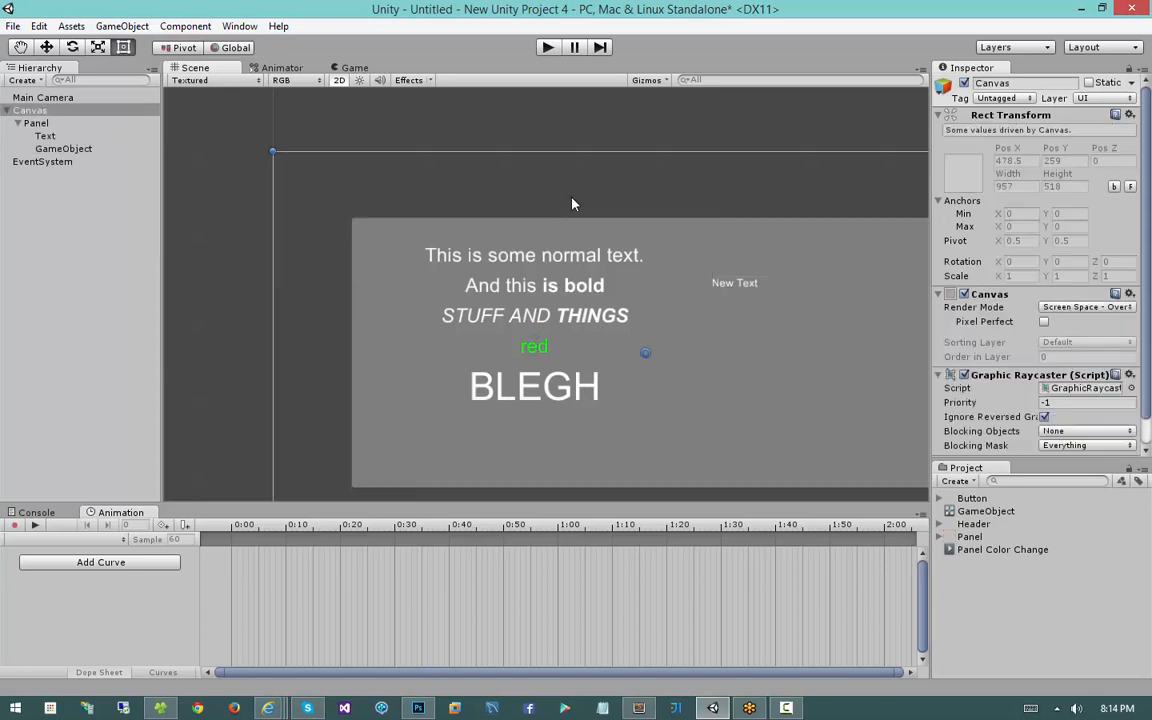
Delete the Text and GameObject children of the Panel together
{"action": "left_click", "coordinate": [92, 133]}
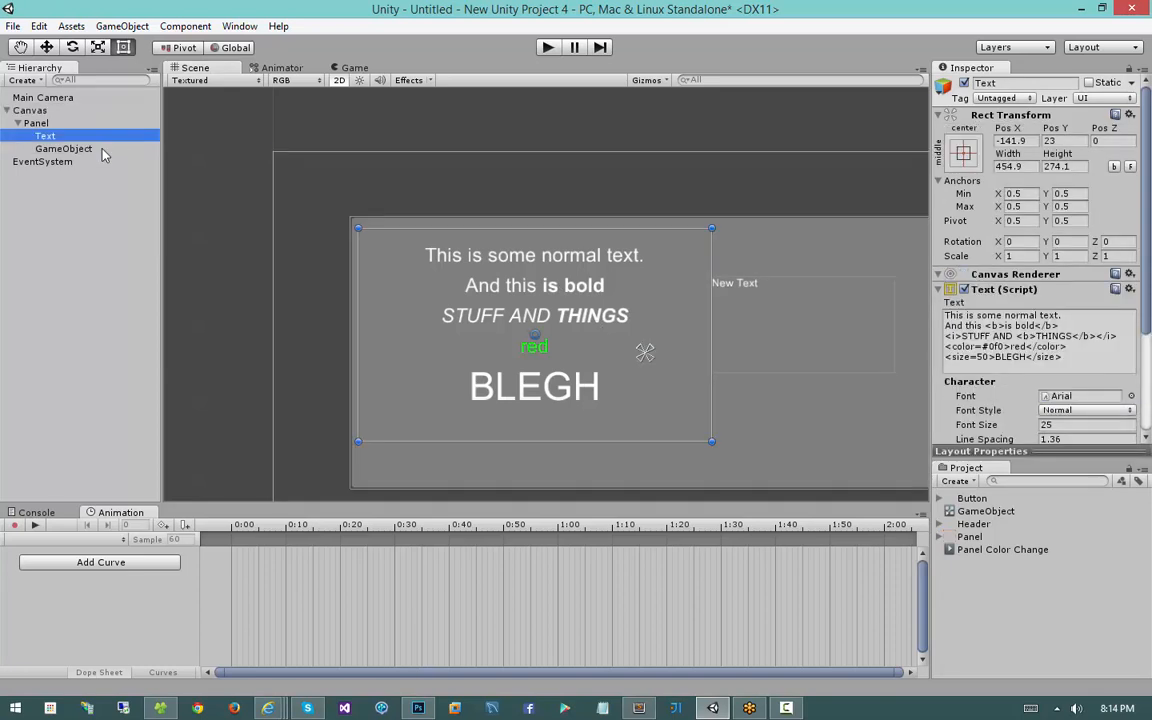
{"action": "left_click", "coordinate": [88, 148], "text": "shift"}
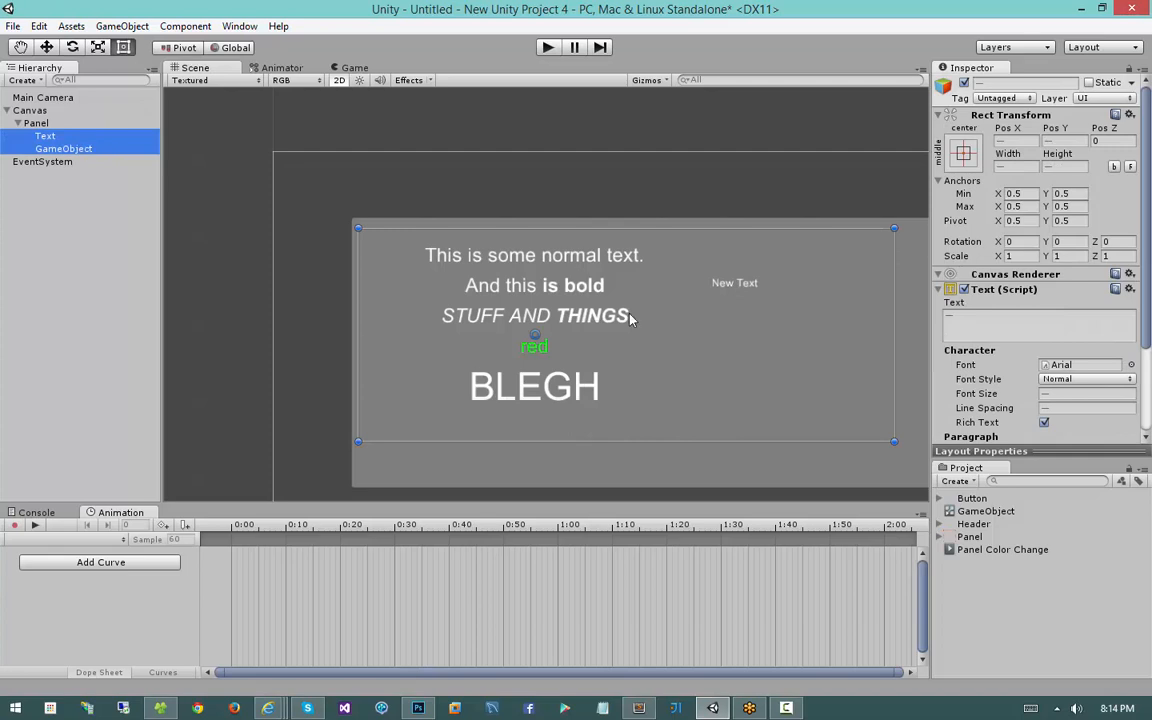
{"action": "key", "text": "Delete"}
Add a UI Button as a child of the Panel and move it up and left to about X -187, Y 84
{"action": "right_click", "coordinate": [37, 124]}
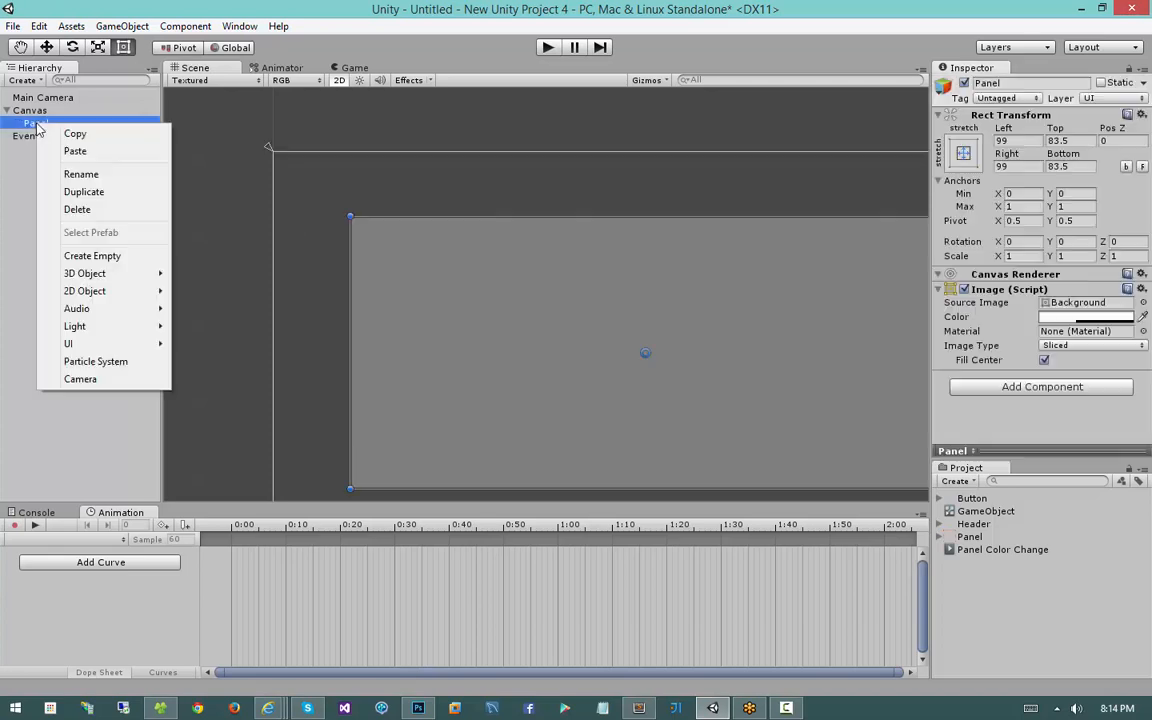
{"action": "mouse_move", "coordinate": [116, 350]}
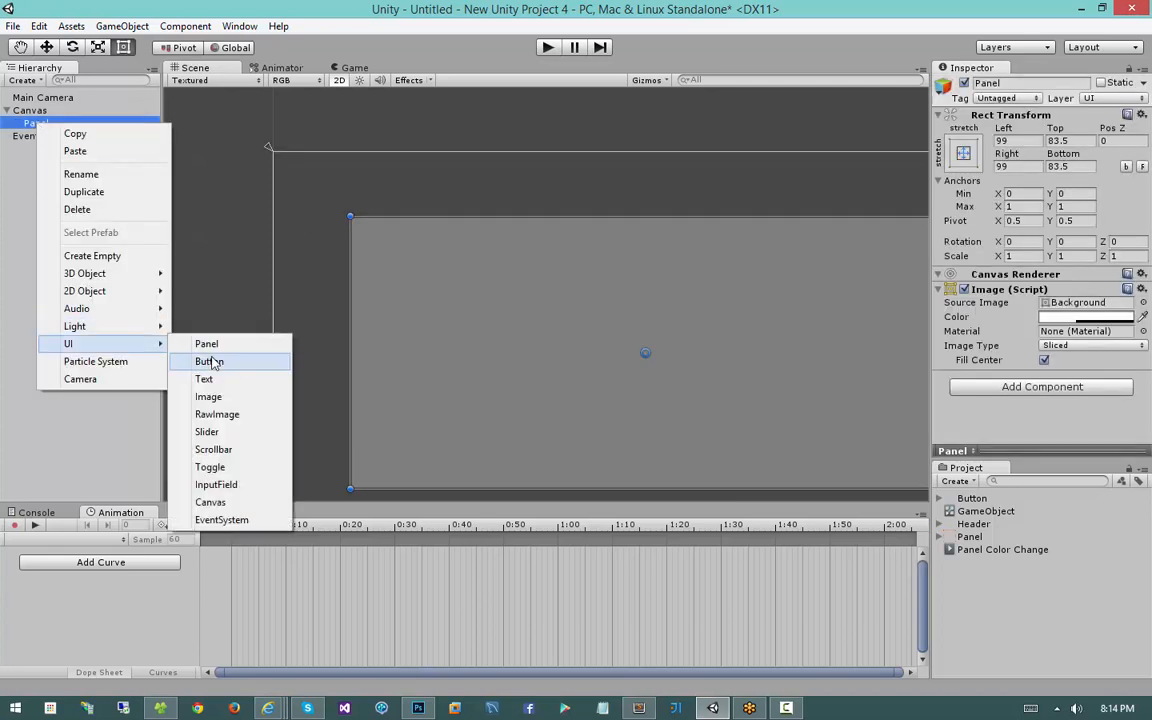
{"action": "left_click", "coordinate": [213, 362]}
{"action": "left_click", "coordinate": [648, 345]}
{"action": "left_click_drag", "start_coordinate": [652, 343], "coordinate": [506, 278]}
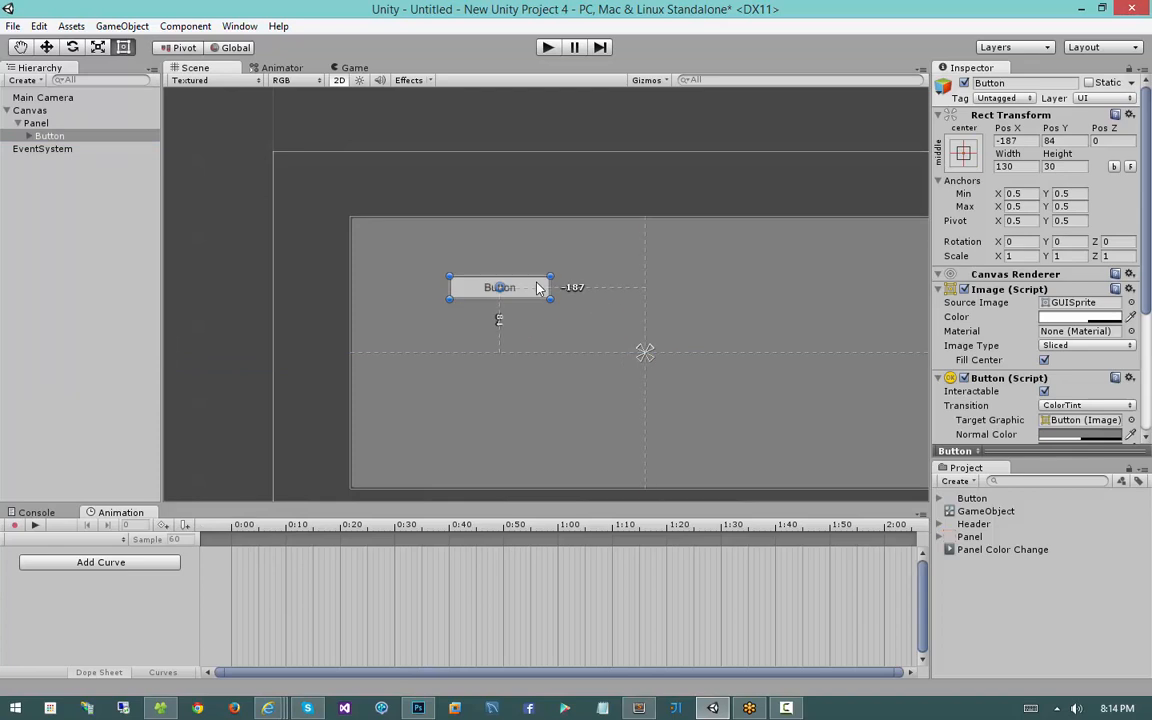
Collapse the new button's Button (Script) component and examine its Image component alongside a closer view of the button
{"action": "left_click", "coordinate": [938, 379]}
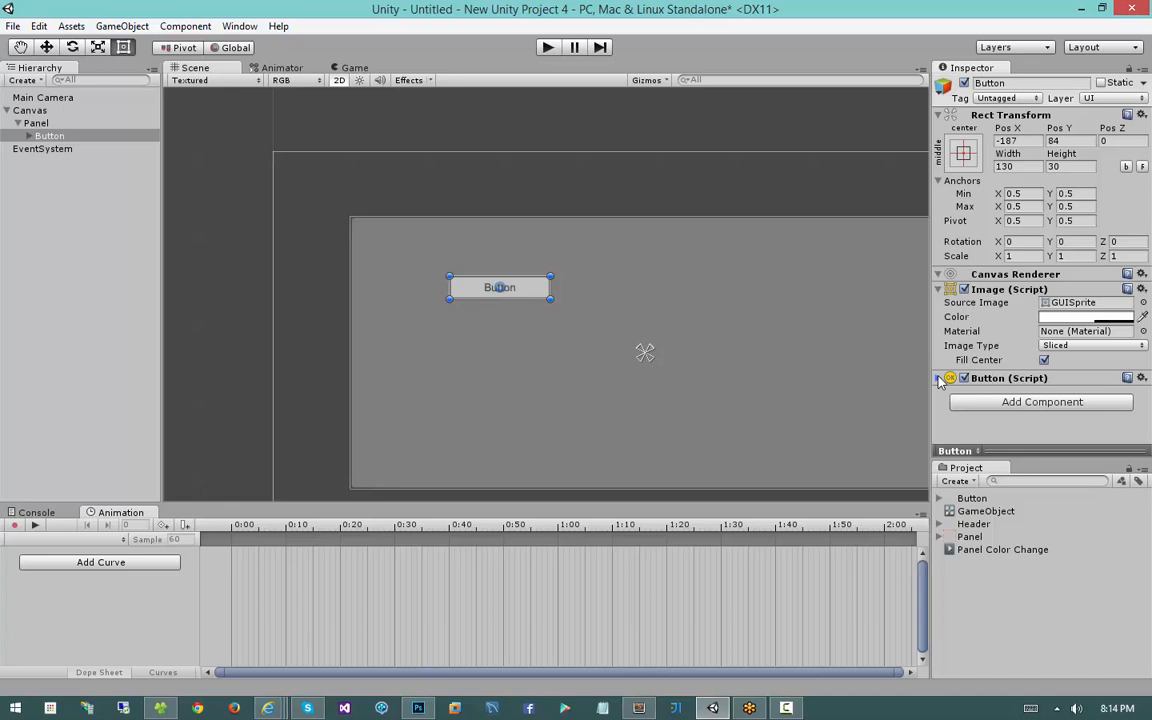
{"action": "scroll", "coordinate": [617, 311], "scroll_direction": "up", "scroll_amount": 5}
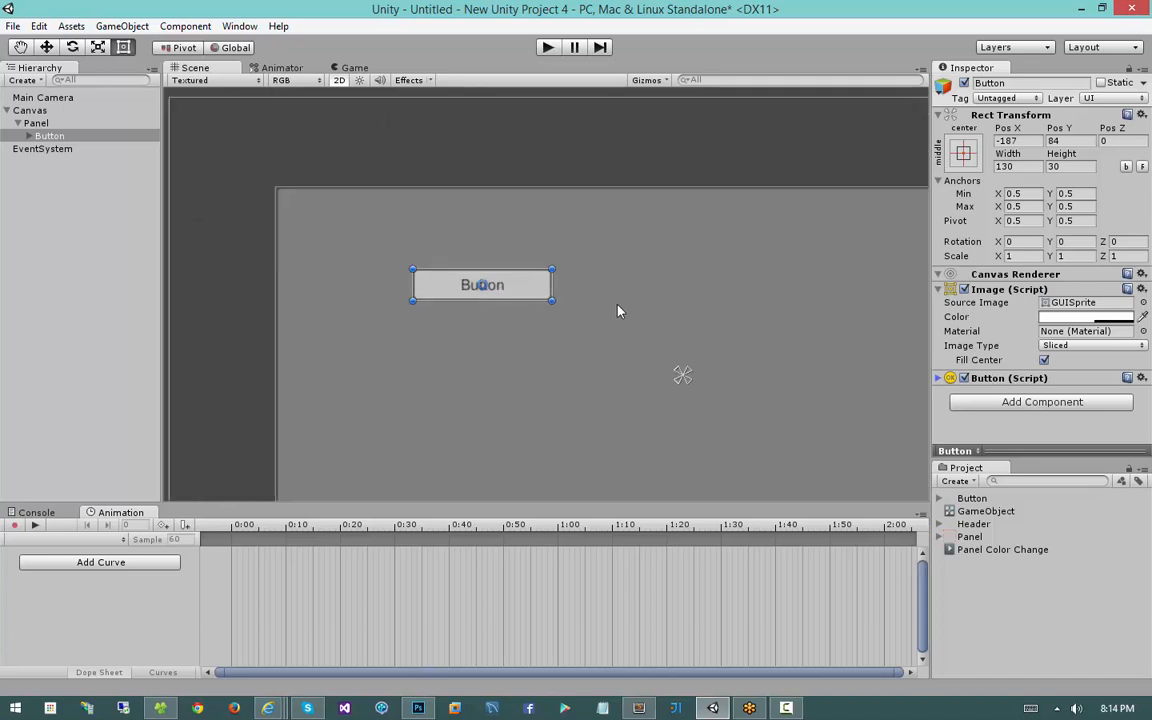
{"action": "left_click", "coordinate": [1038, 289]}
{"action": "left_click", "coordinate": [1040, 289]}
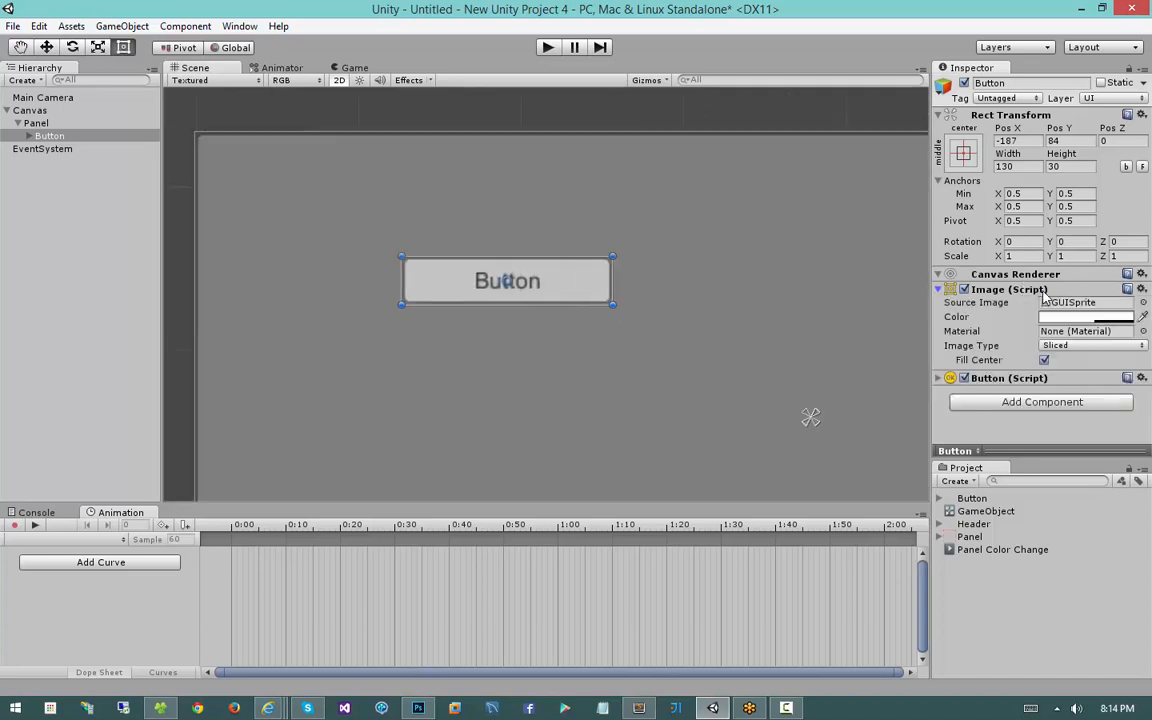
Expand the Button in the hierarchy and examine its Text child before returning to the Button object
{"action": "left_click", "coordinate": [29, 135]}
{"action": "left_click", "coordinate": [58, 148]}
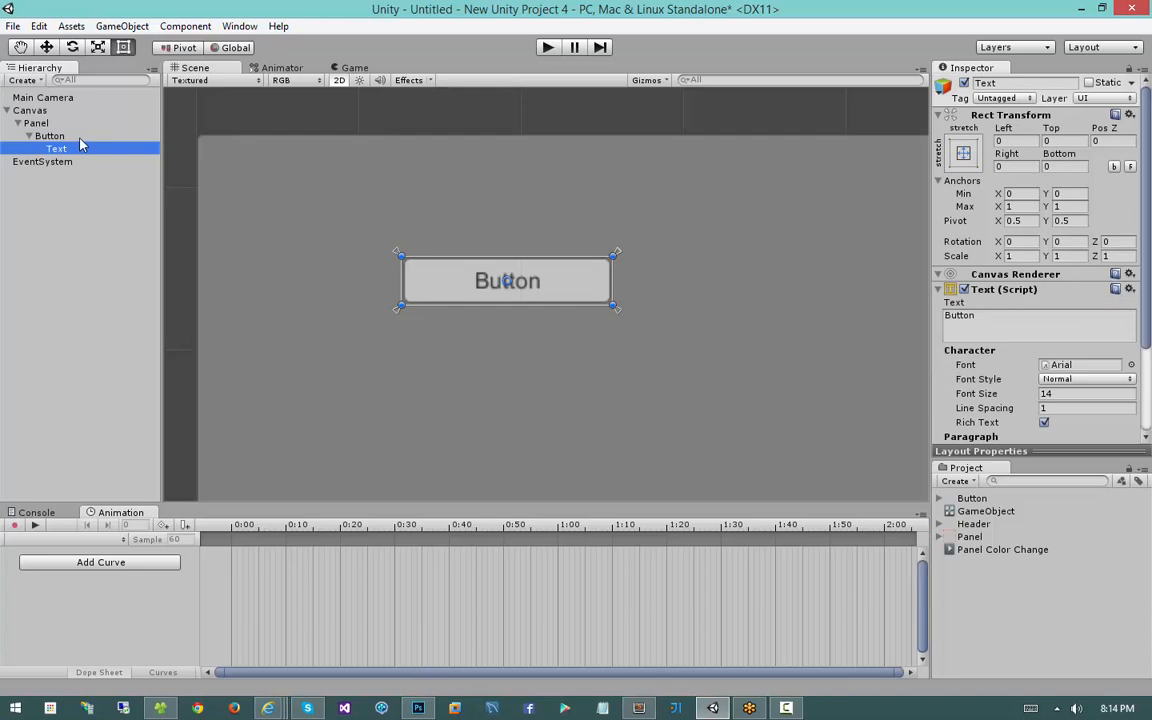
{"action": "left_click", "coordinate": [50, 135]}
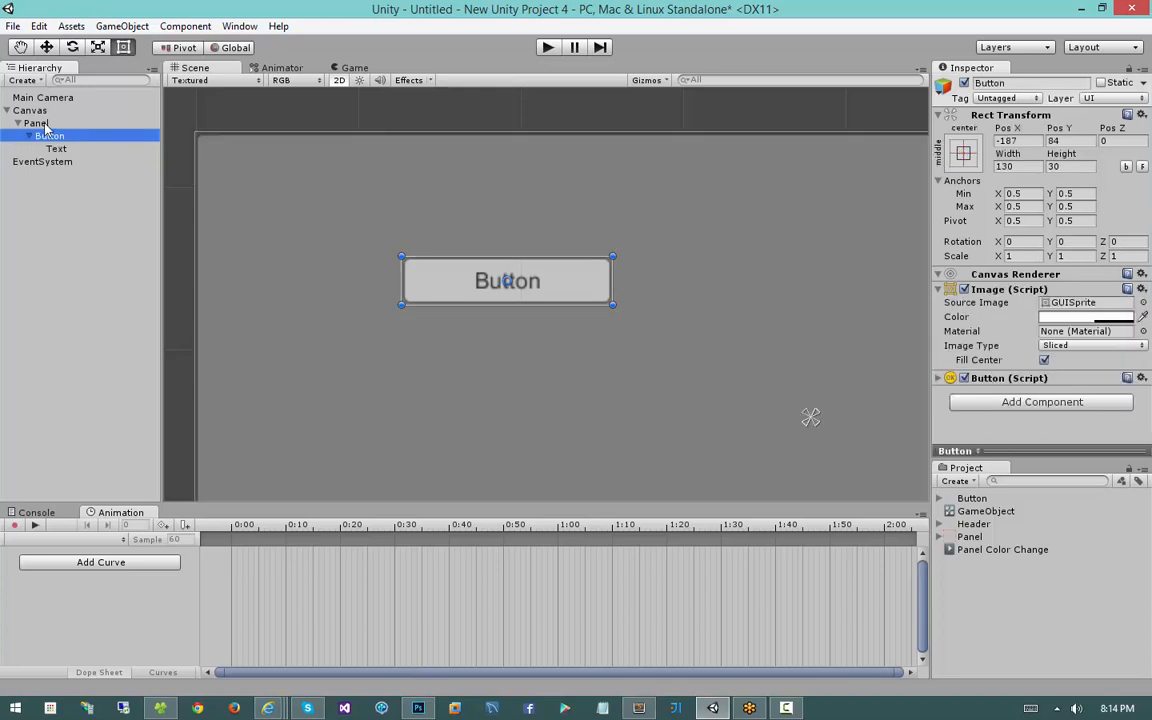
Add a UI Slider to the Panel, move it to about X -210, Y 145, and place the Button below it at about X -208, Y 26
{"action": "right_click", "coordinate": [45, 123]}
{"action": "mouse_move", "coordinate": [105, 343]}
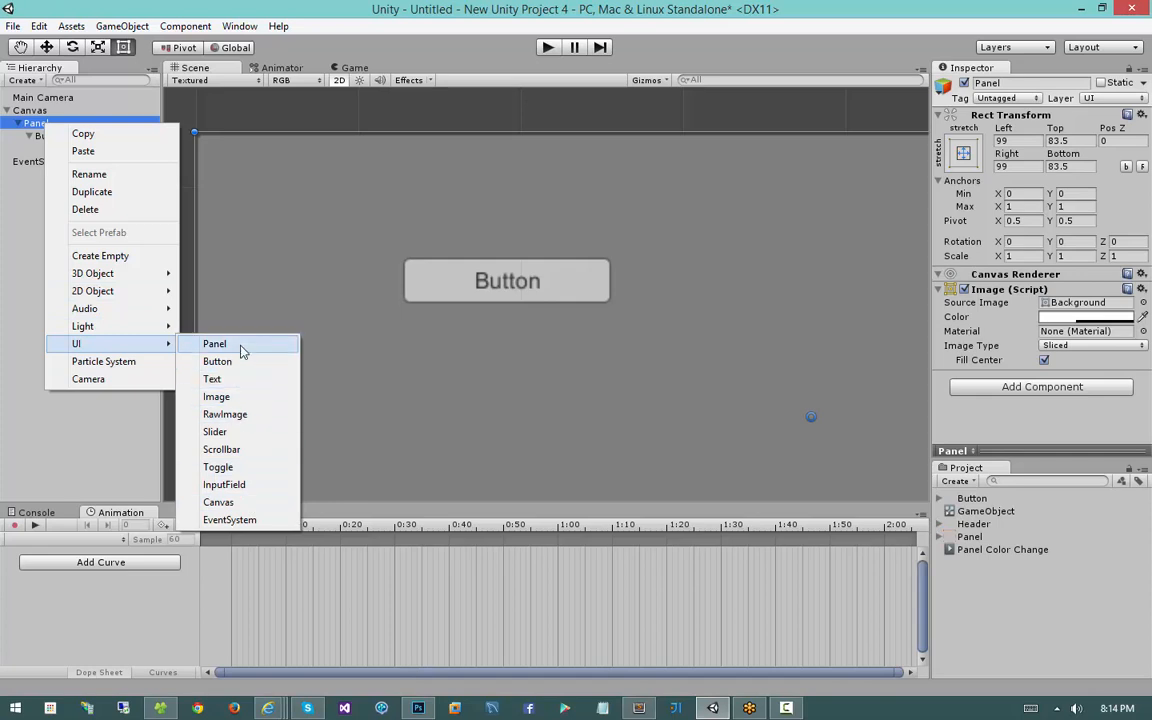
{"action": "left_click", "coordinate": [263, 432]}
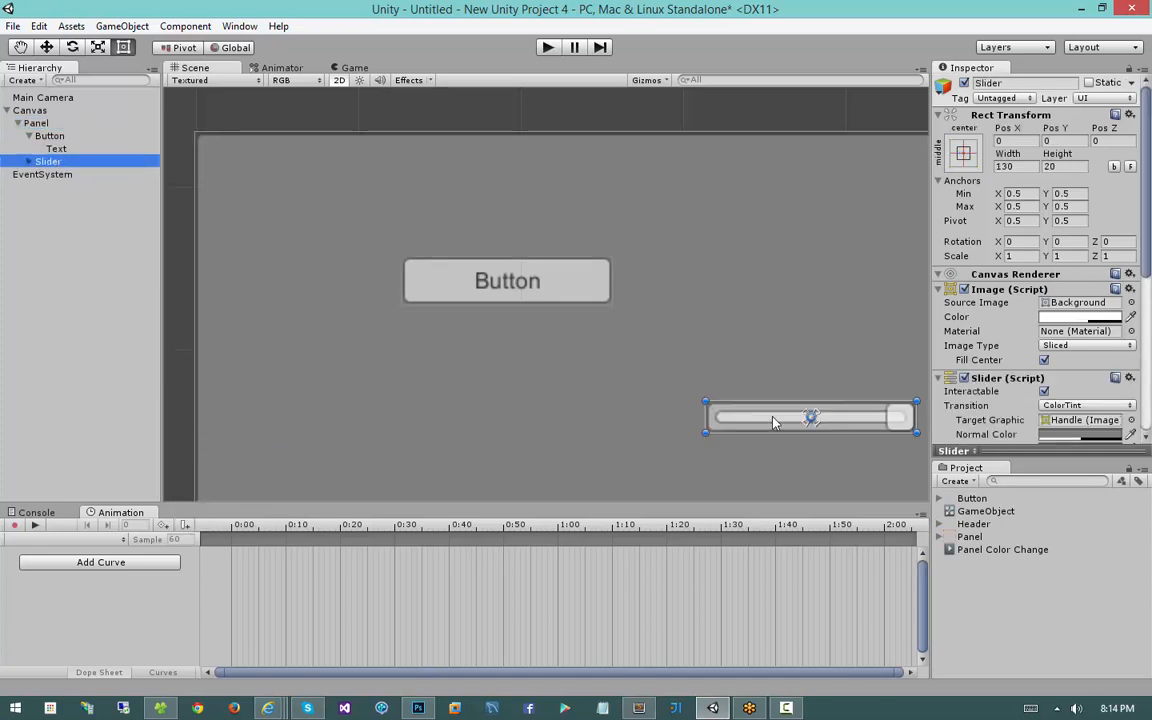
{"action": "left_click_drag", "start_coordinate": [695, 374], "coordinate": [434, 179]}
{"action": "left_click", "coordinate": [570, 283]}
{"action": "left_click_drag", "start_coordinate": [586, 278], "coordinate": [552, 371]}
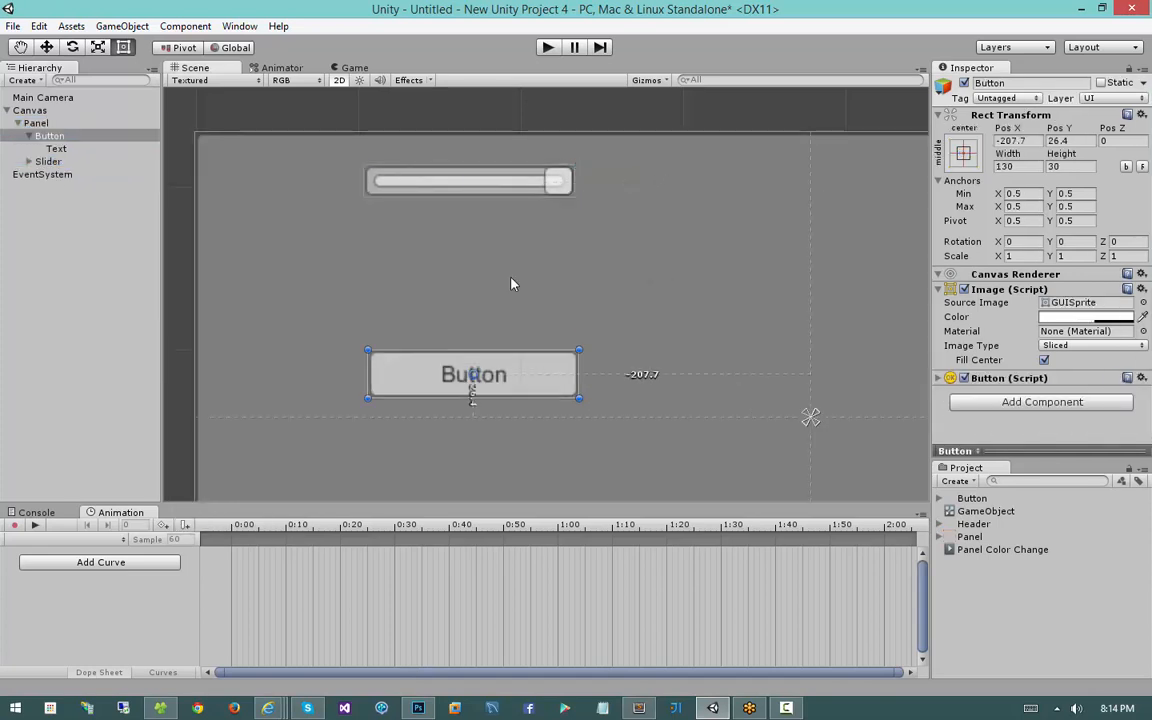
Expand the Slider's children, collapse its Slider (Script) component, and toggle its Image component to see which part it draws
{"action": "left_click", "coordinate": [473, 185]}
{"action": "left_click", "coordinate": [29, 161]}
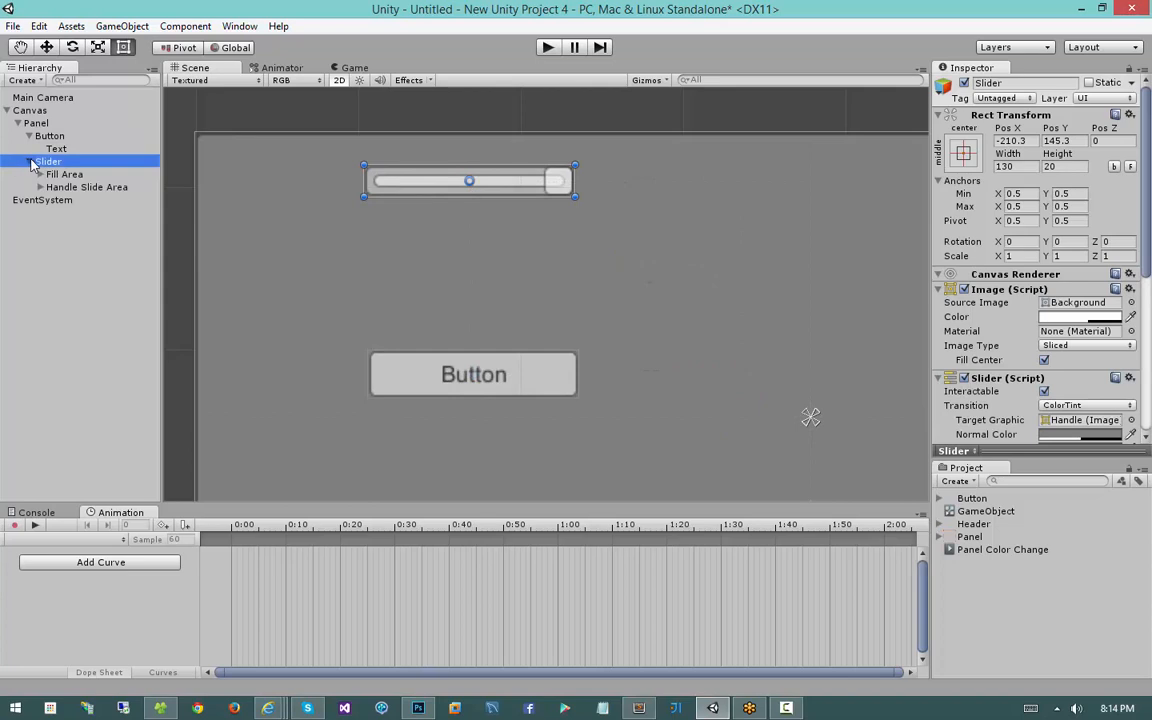
{"action": "left_click", "coordinate": [940, 378]}
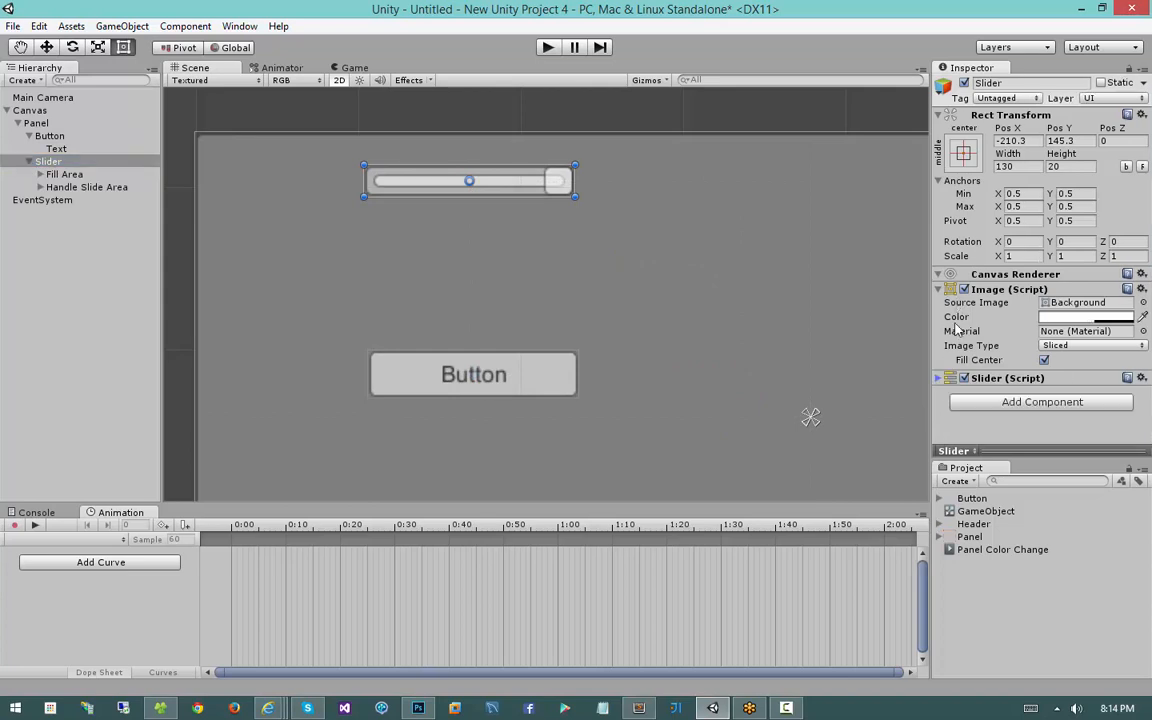
{"action": "left_click", "coordinate": [964, 289]}
{"action": "left_click", "coordinate": [964, 289]}
{"action": "left_click", "coordinate": [964, 289]}
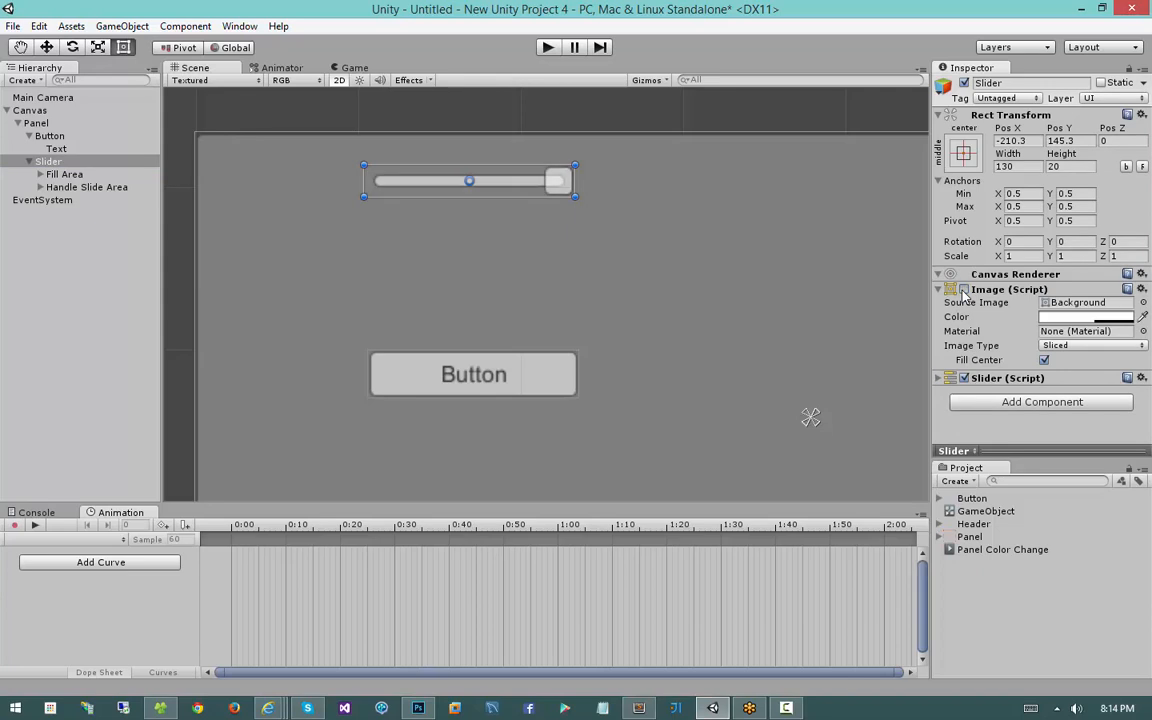
{"action": "left_click", "coordinate": [964, 289]}
{"action": "left_click", "coordinate": [964, 289]}
{"action": "left_click", "coordinate": [964, 289]}
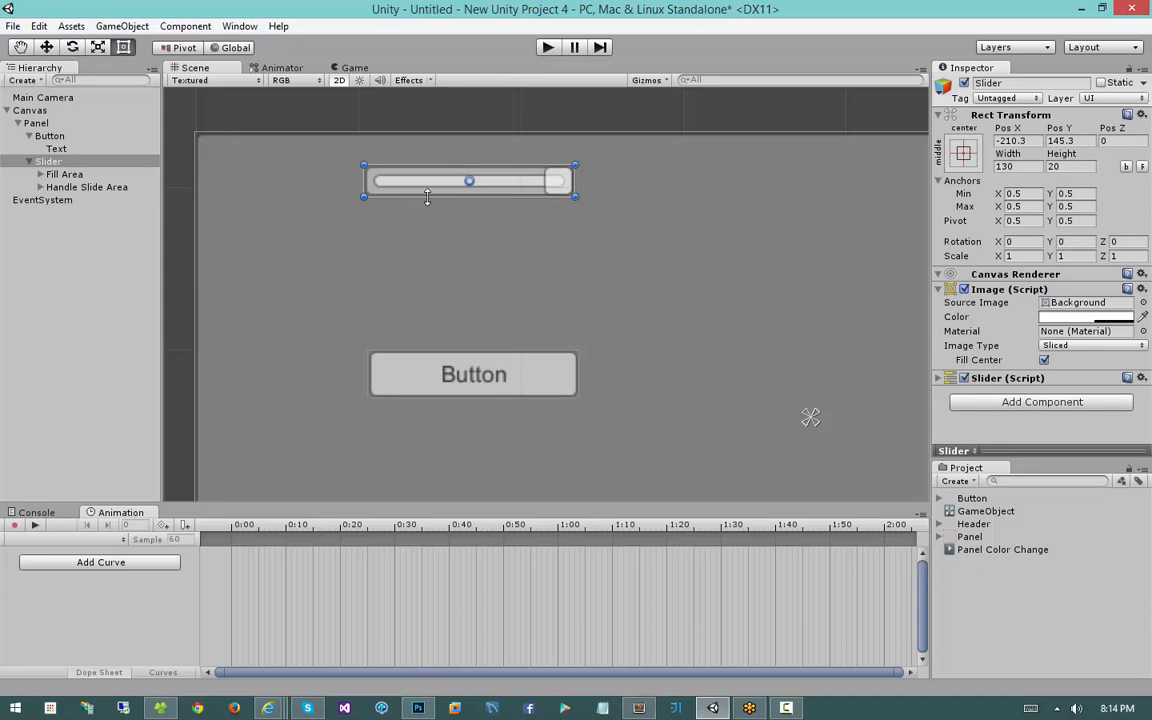
Expand the Slider's Fill Area and toggle the Fill object's Image component to see which part it draws
{"action": "left_click", "coordinate": [40, 174]}
{"action": "left_click", "coordinate": [62, 176]}
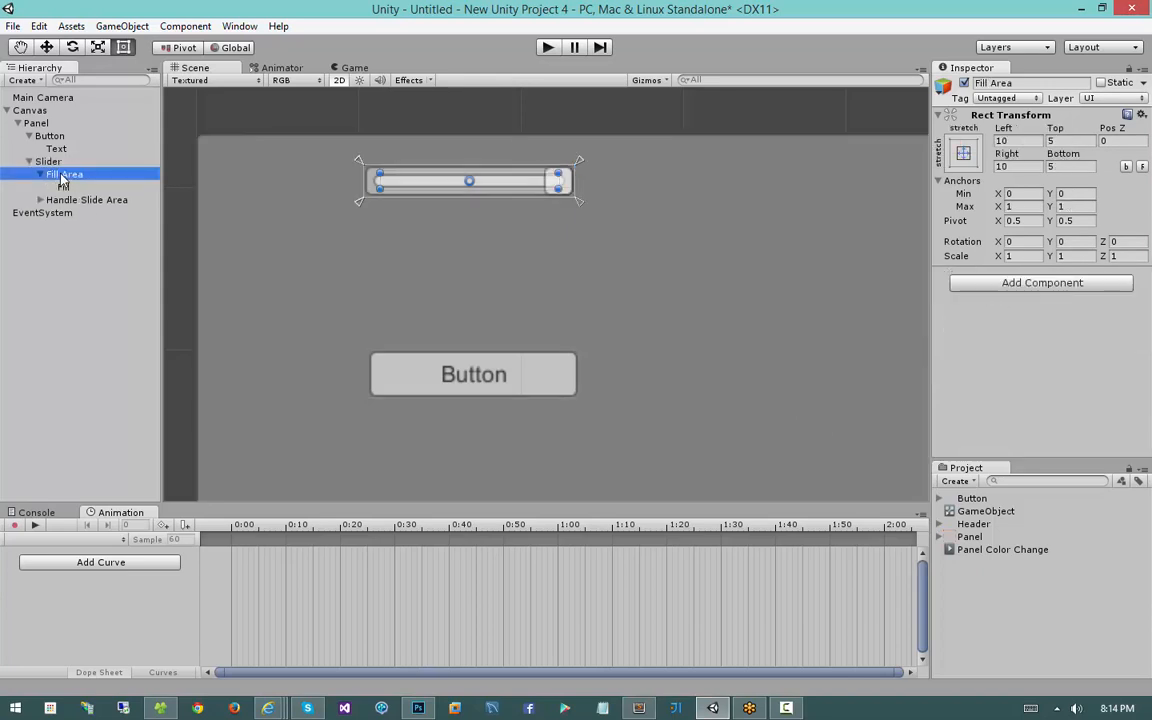
{"action": "left_click", "coordinate": [63, 187]}
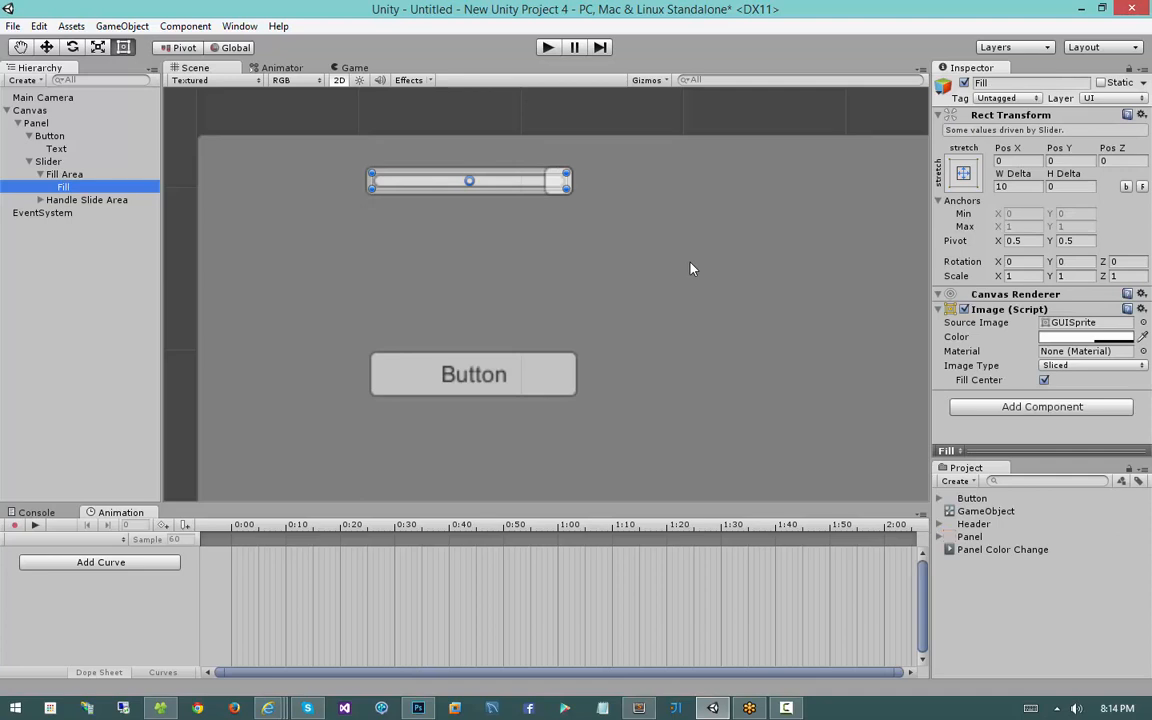
{"action": "left_click", "coordinate": [964, 309]}
{"action": "left_click", "coordinate": [964, 309]}
{"action": "left_click", "coordinate": [964, 309]}
{"action": "left_click", "coordinate": [964, 309]}
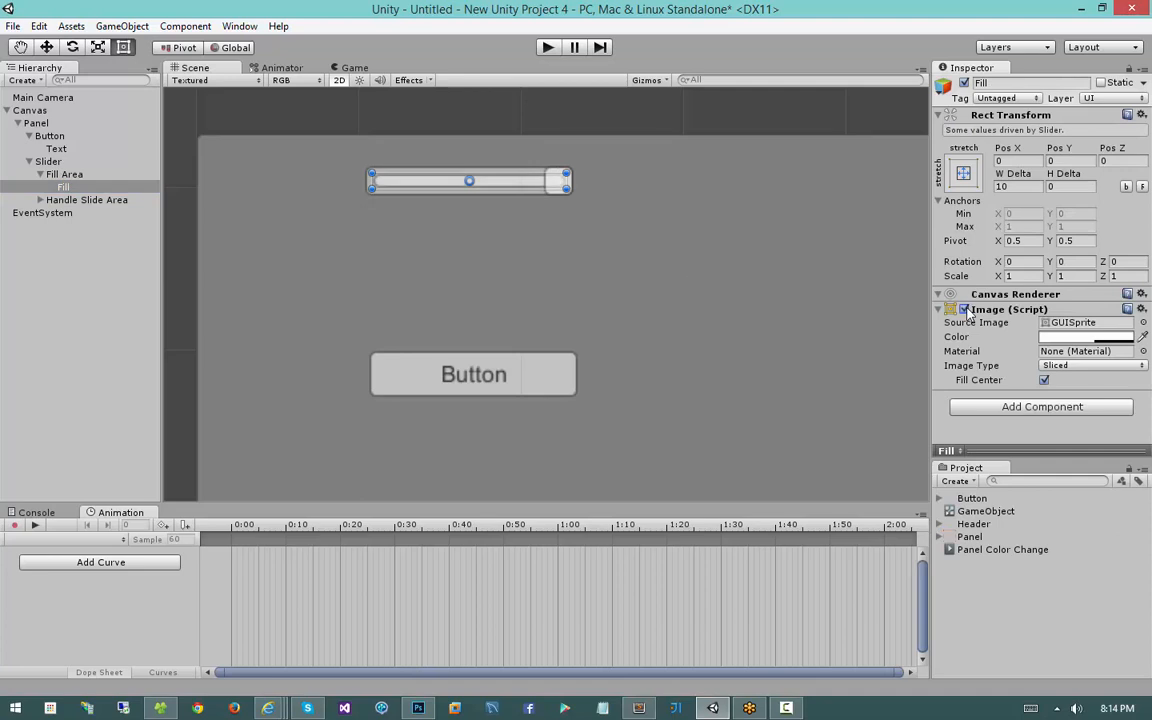
{"action": "left_click", "coordinate": [964, 309]}
{"action": "left_click", "coordinate": [964, 309]}
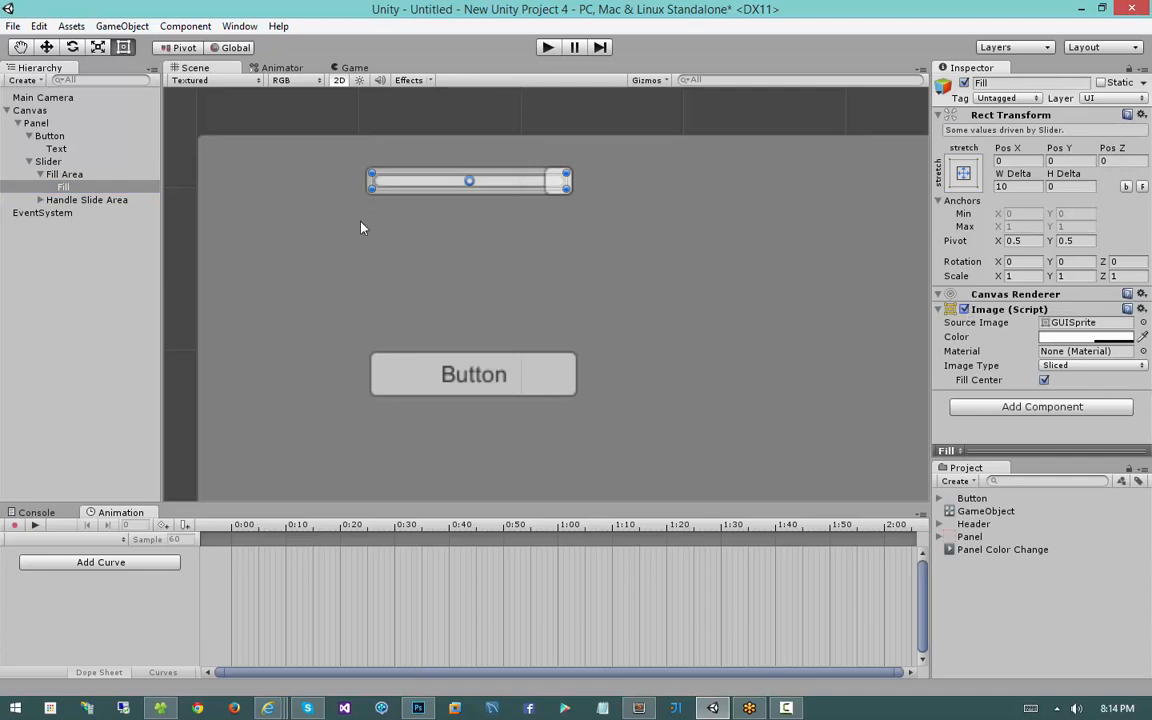
Expand the Handle Slide Area and toggle the Handle's Image component repeatedly, leaving it enabled, to see which part it draws
{"action": "left_click", "coordinate": [52, 200]}
{"action": "left_click", "coordinate": [41, 200]}
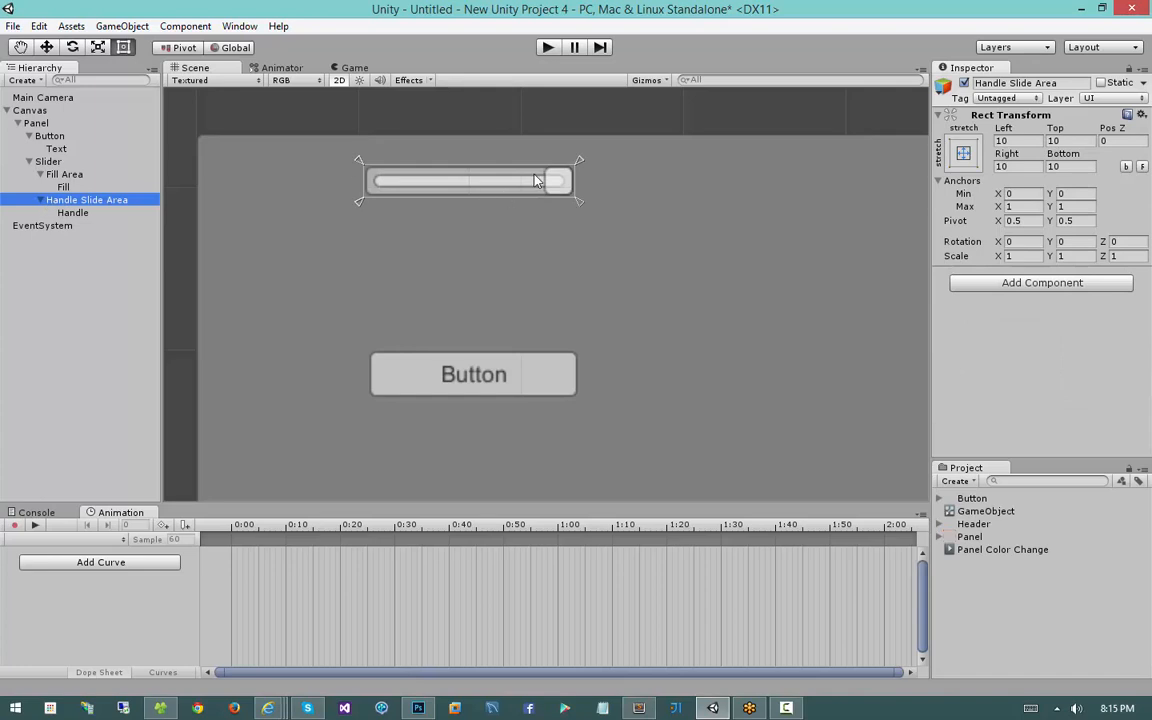
{"action": "key", "text": "Down"}
{"action": "left_click", "coordinate": [964, 309]}
{"action": "left_click", "coordinate": [964, 309]}
{"action": "left_click", "coordinate": [964, 309]}
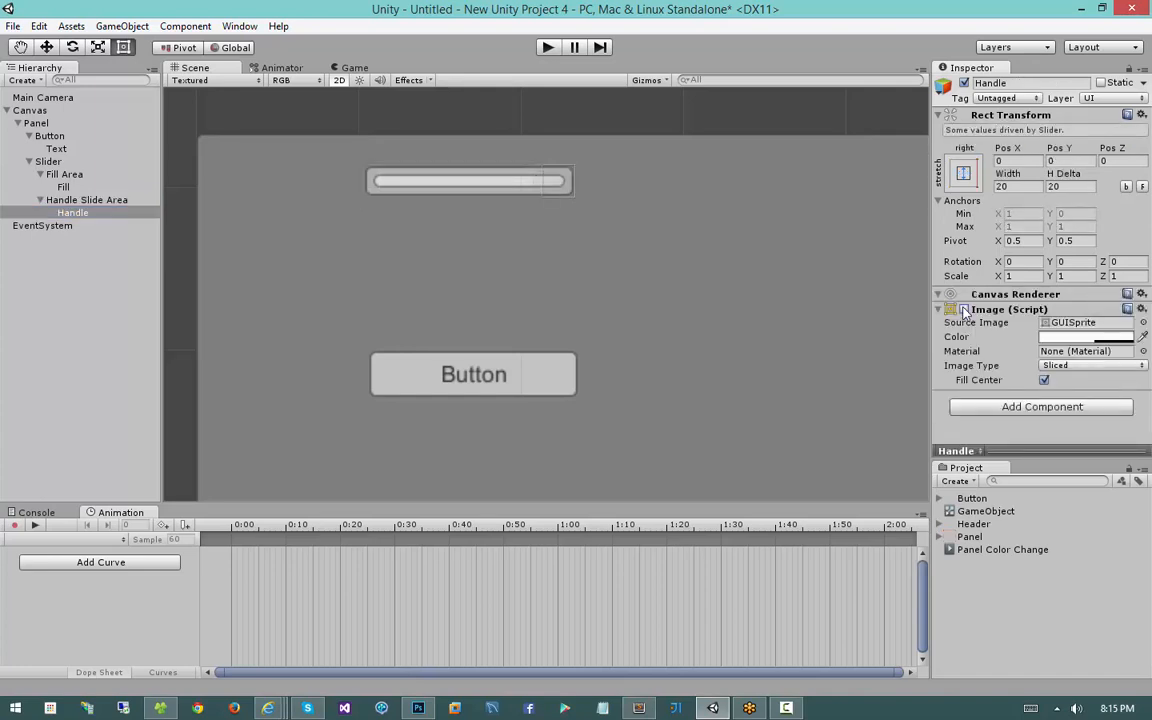
{"action": "left_click", "coordinate": [964, 309]}
{"action": "left_click", "coordinate": [964, 309]}
{"action": "left_click", "coordinate": [964, 309]}
{"action": "left_click", "coordinate": [964, 309]}
{"action": "left_click", "coordinate": [964, 309]}
{"action": "left_click", "coordinate": [964, 309]}
{"action": "left_click", "coordinate": [964, 309]}
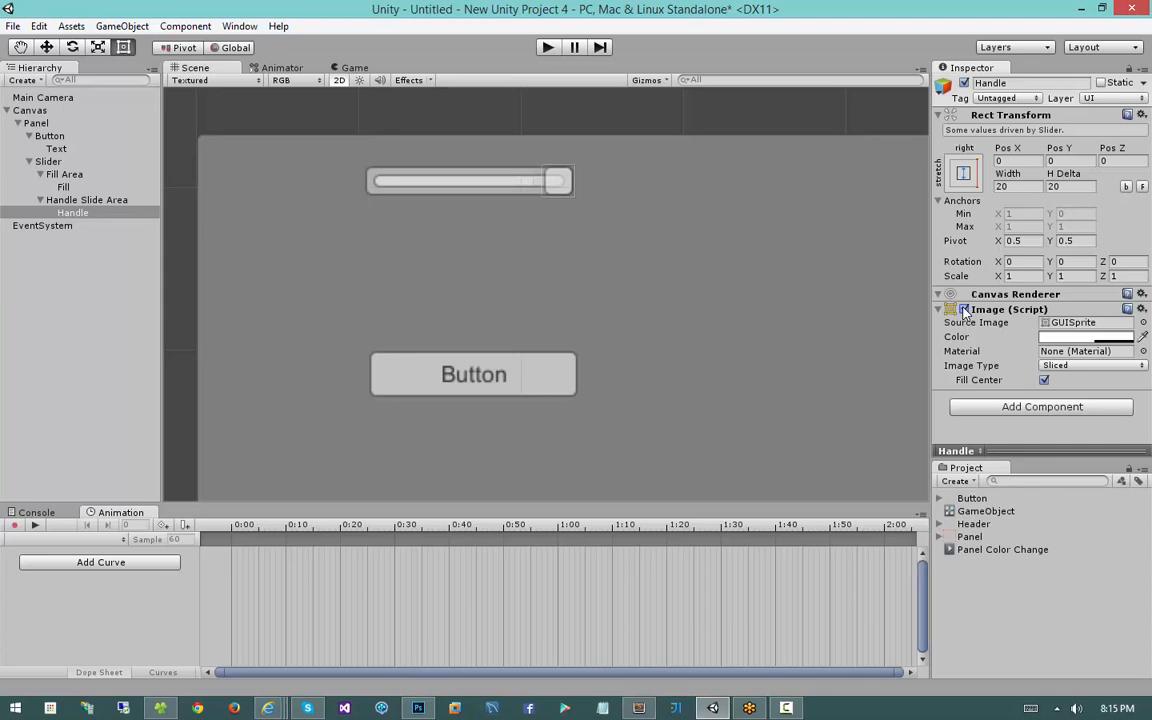
Collapse the Slider and Button entries in the hierarchy and select both objects together
{"action": "left_click", "coordinate": [29, 161]}
{"action": "left_click", "coordinate": [50, 136]}
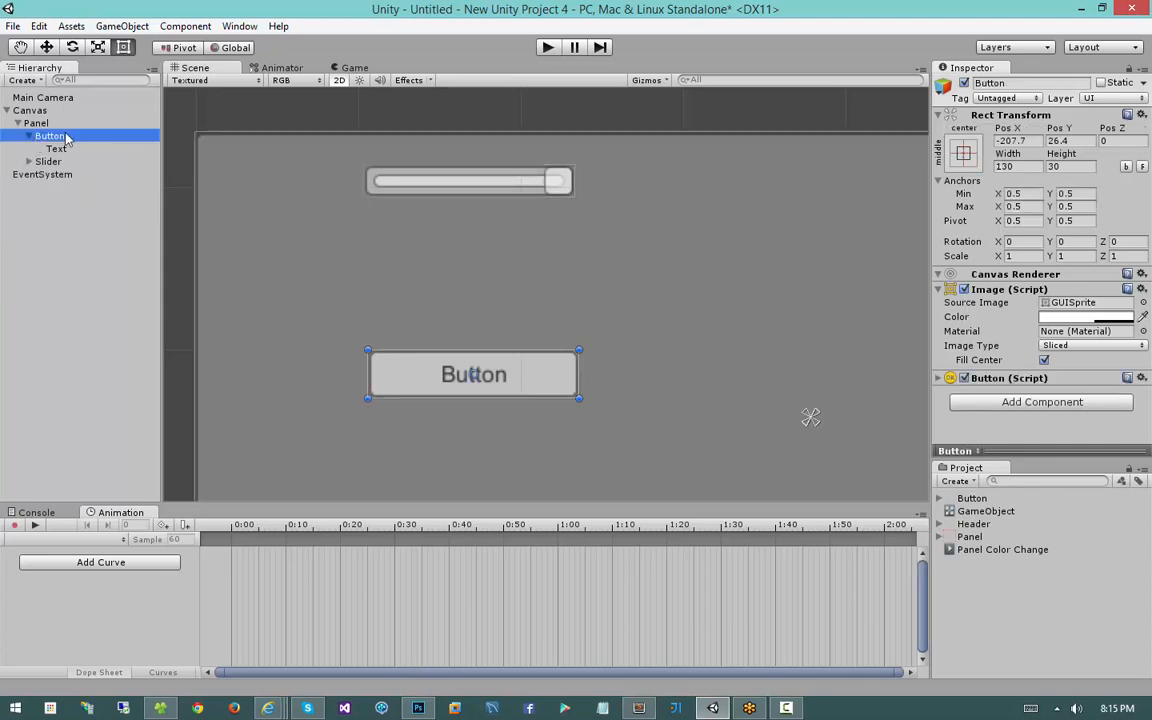
{"action": "left_click", "coordinate": [29, 136]}
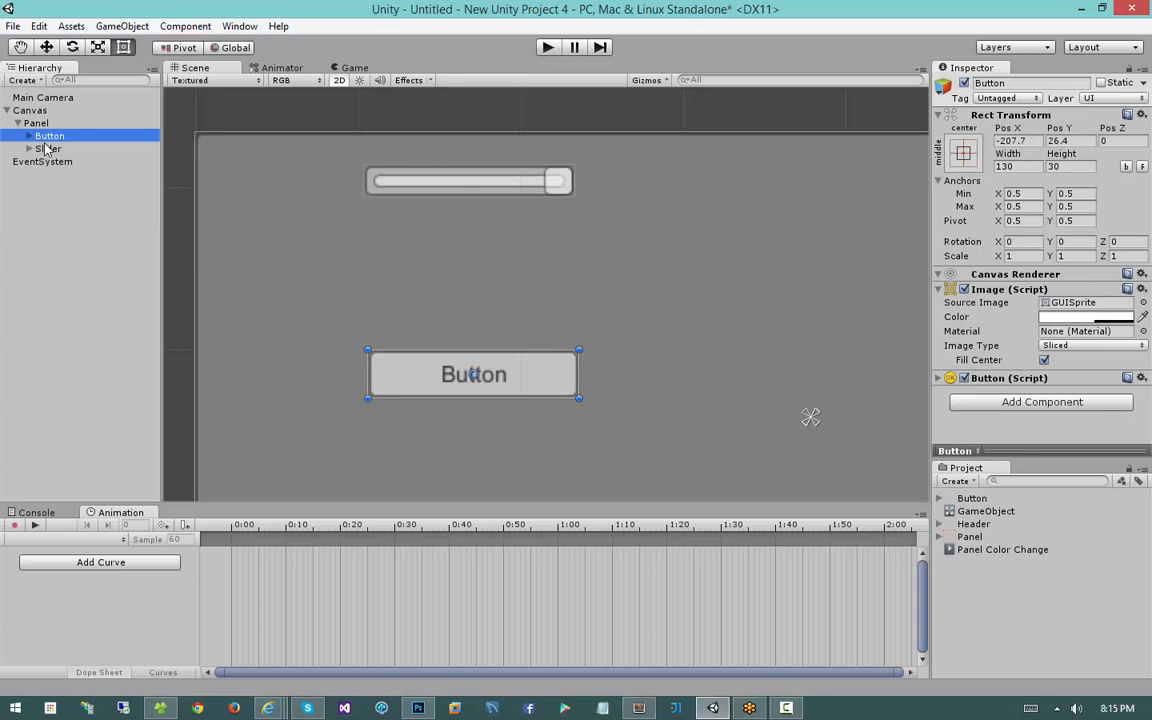
{"action": "left_click", "coordinate": [50, 148], "text": "ctrl"}
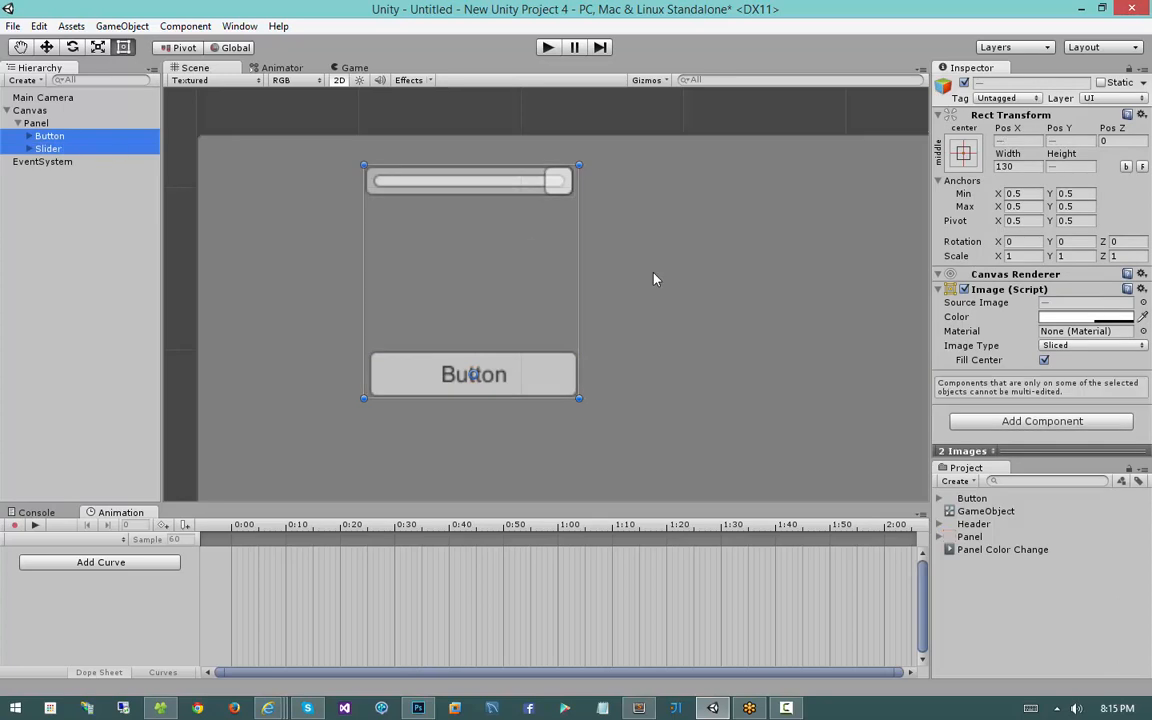
Narrow the Panel by pulling its right edge inward to a Right offset of about 538.5
{"action": "middle_click_drag", "start_coordinate": [653, 279], "coordinate": [504, 244]}
{"action": "scroll", "coordinate": [453, 220], "scroll_direction": "down", "scroll_amount": 5}
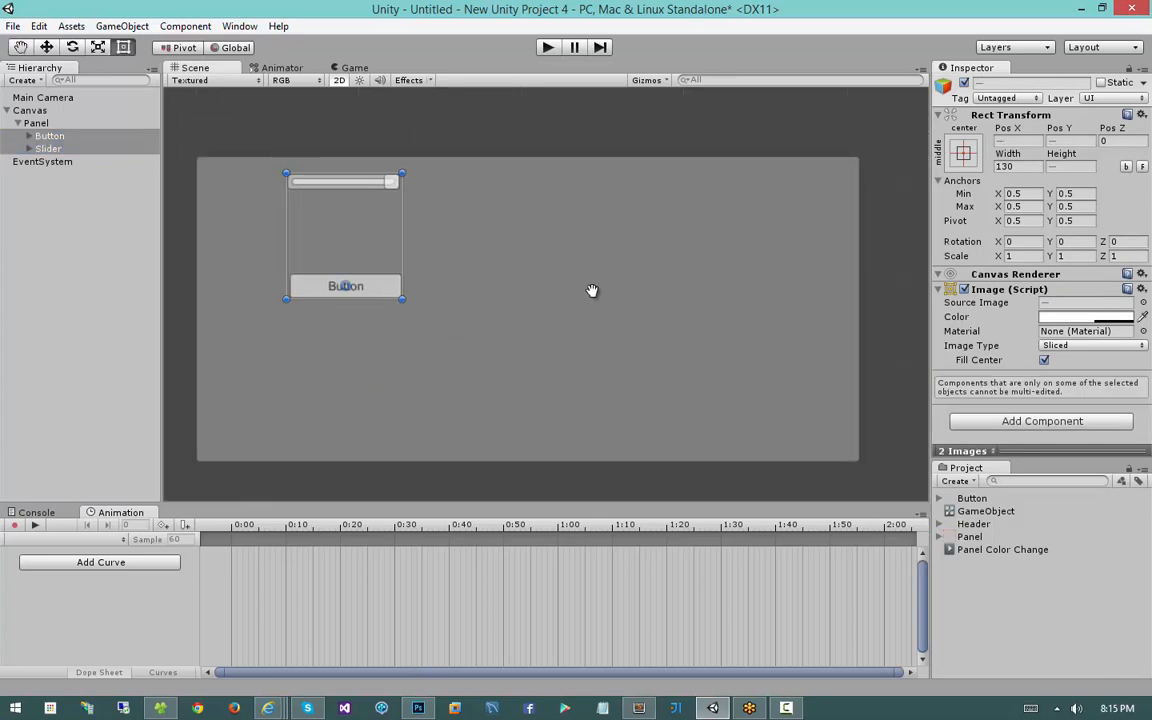
{"action": "scroll", "coordinate": [592, 290], "scroll_direction": "down", "scroll_amount": 2}
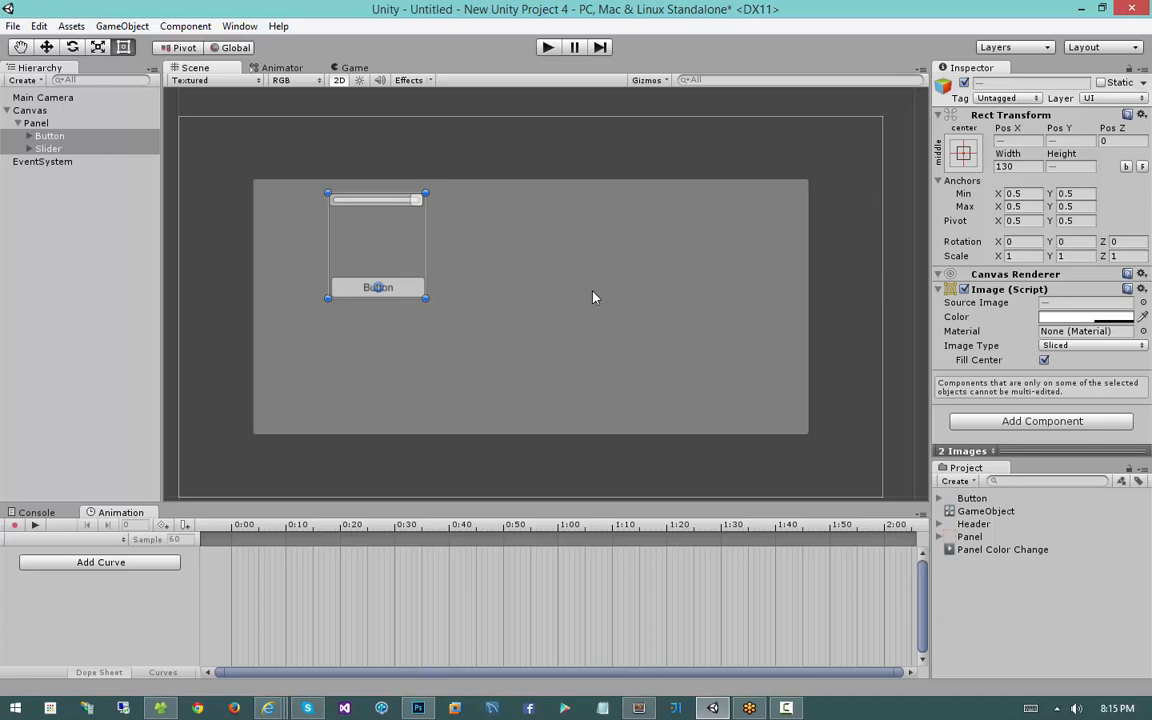
{"action": "left_click", "coordinate": [724, 297]}
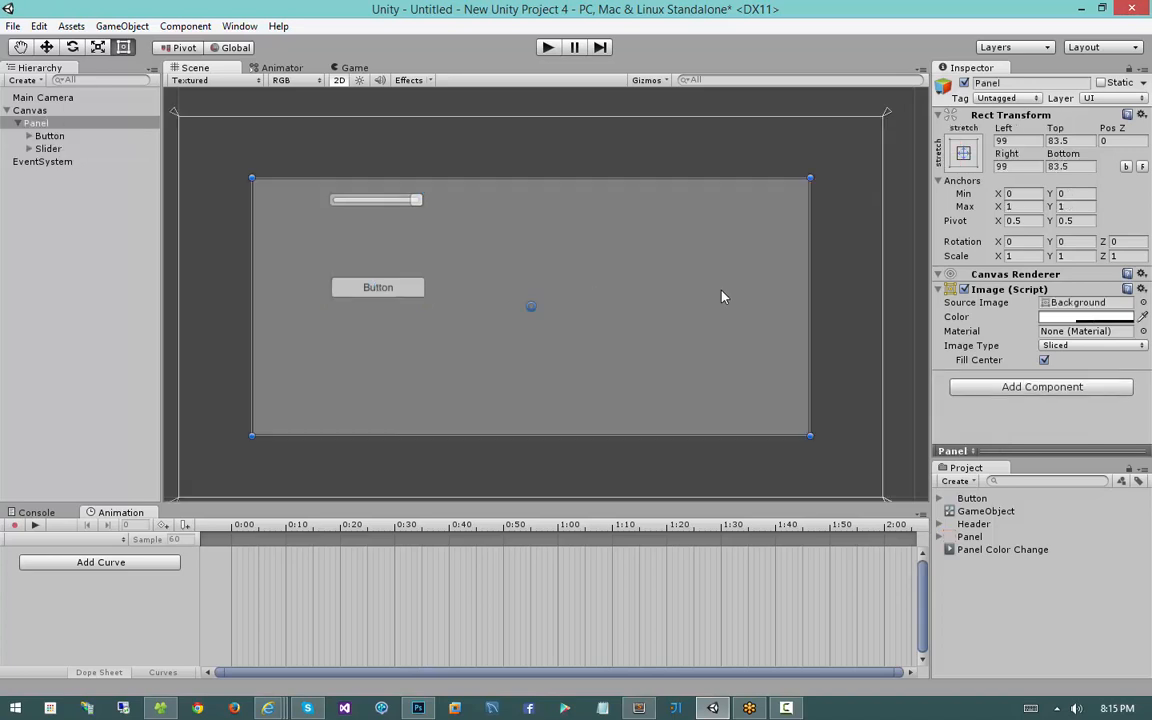
{"action": "left_click_drag", "start_coordinate": [806, 277], "coordinate": [486, 266]}
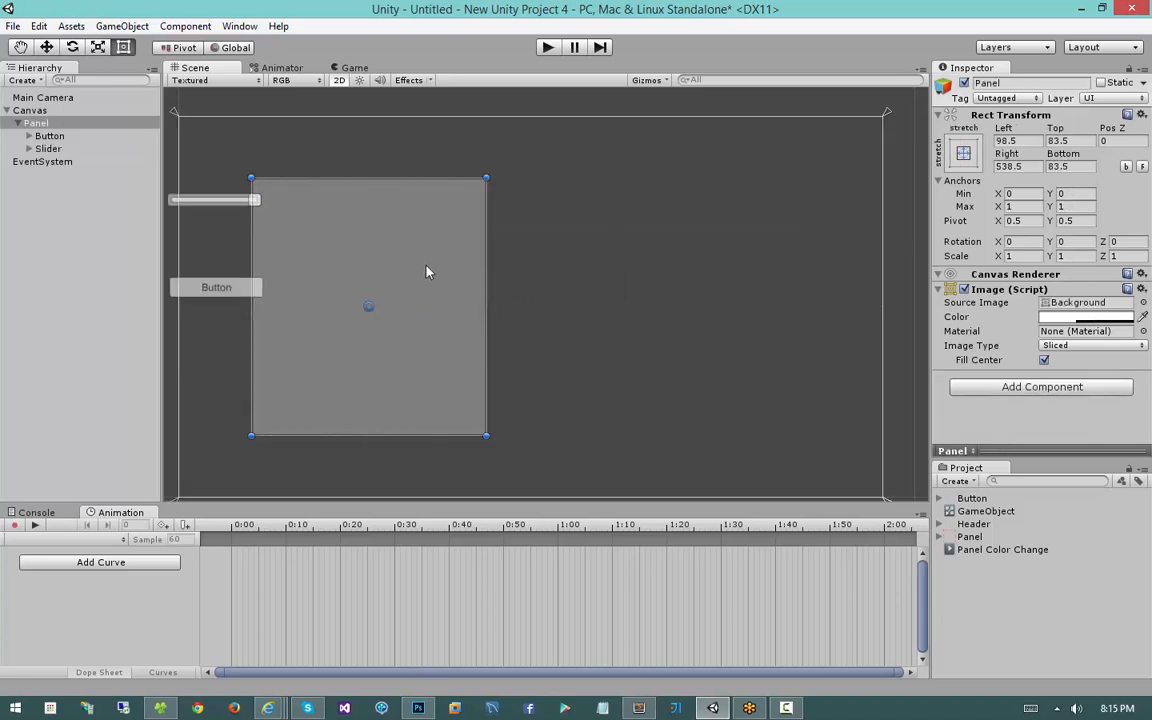
Center the Button and Slider together in the Panel with the middle-center anchor preset, setting their position as well
{"action": "left_click", "coordinate": [85, 136]}
{"action": "left_click", "coordinate": [48, 148], "text": "ctrl"}
{"action": "left_click_drag", "start_coordinate": [248, 203], "coordinate": [404, 240]}
{"action": "left_click", "coordinate": [963, 151]}
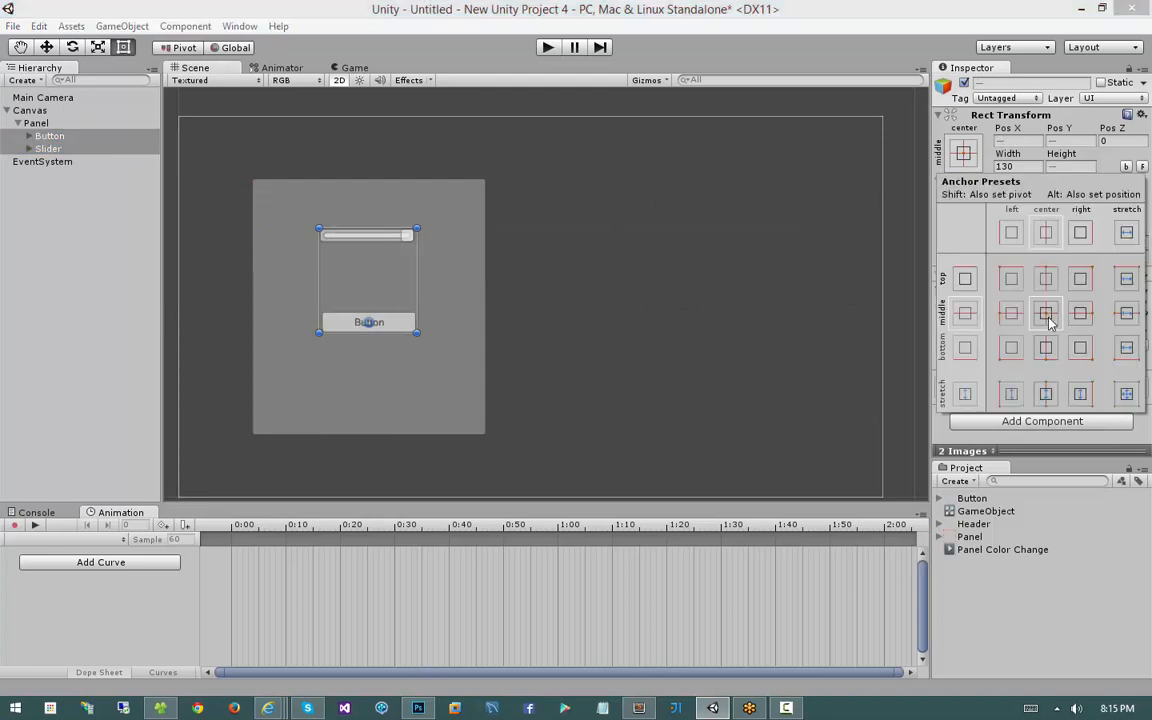
{"action": "left_click", "coordinate": [1045, 314], "text": "alt"}
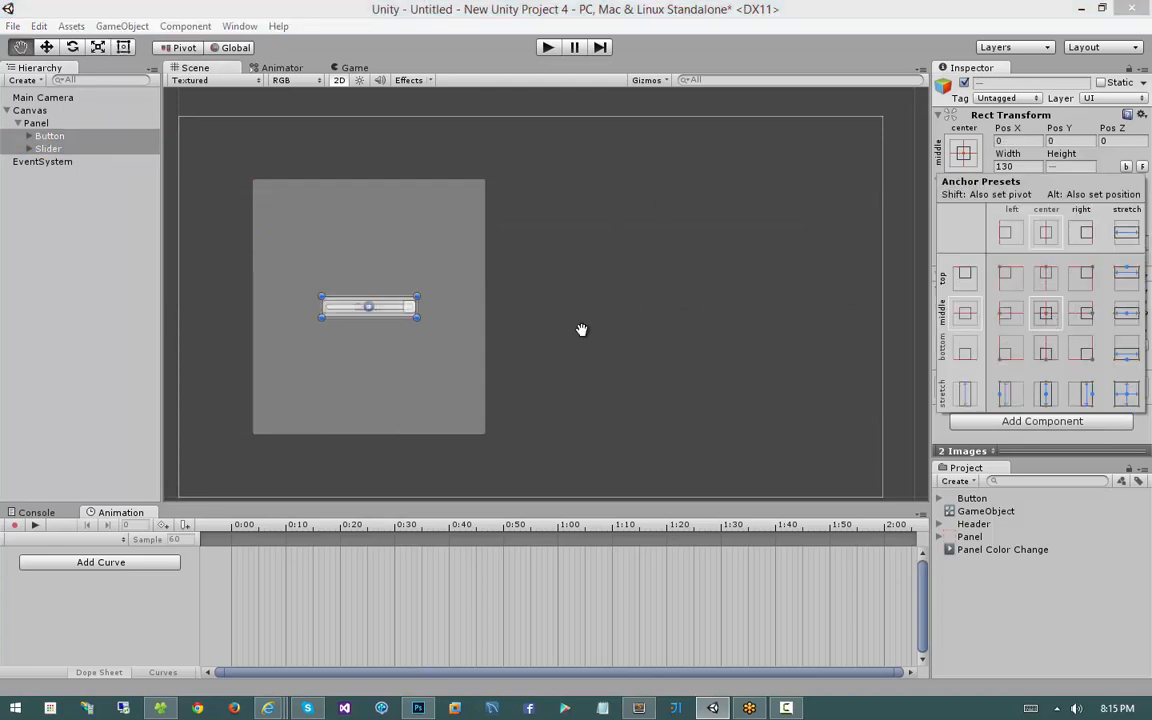
Stack the Button above the Slider in the upper half of the Panel
{"action": "left_click_drag", "start_coordinate": [385, 303], "coordinate": [393, 241]}
{"action": "left_click", "coordinate": [398, 309]}
{"action": "left_click", "coordinate": [398, 274]}
{"action": "left_click", "coordinate": [93, 134]}
{"action": "left_click", "coordinate": [483, 319]}
{"action": "left_click", "coordinate": [1085, 316]}
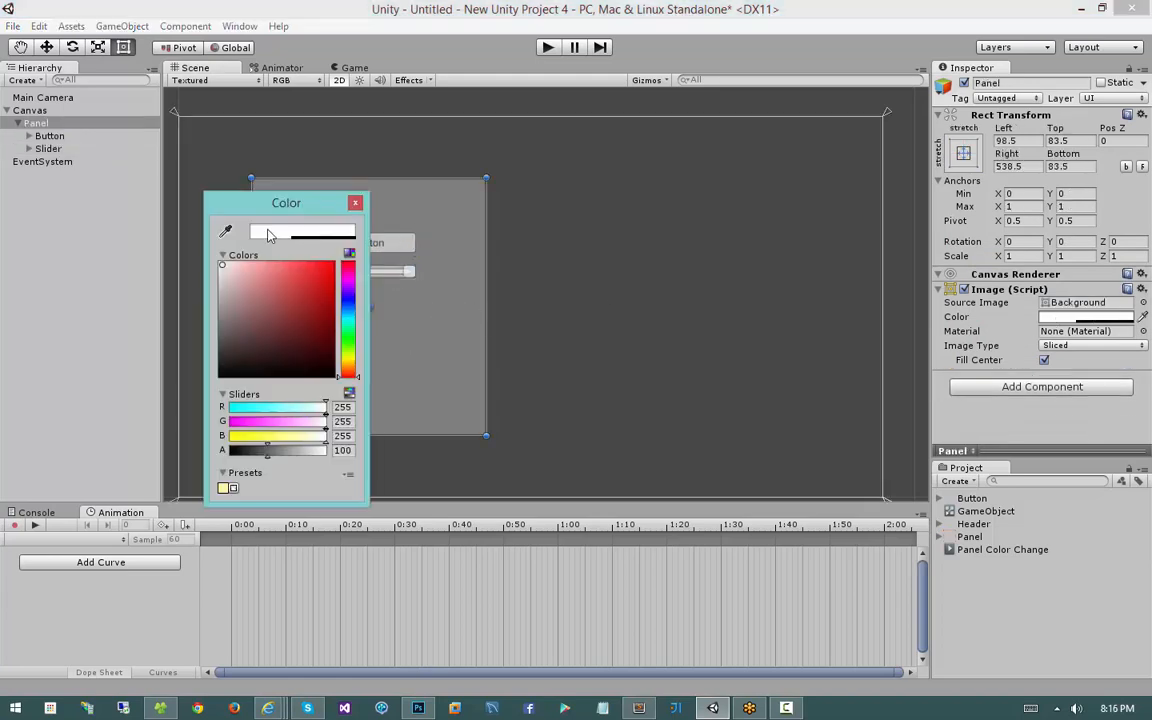
{"action": "left_click_drag", "start_coordinate": [287, 210], "coordinate": [755, 228]}
{"action": "left_click", "coordinate": [846, 217]}
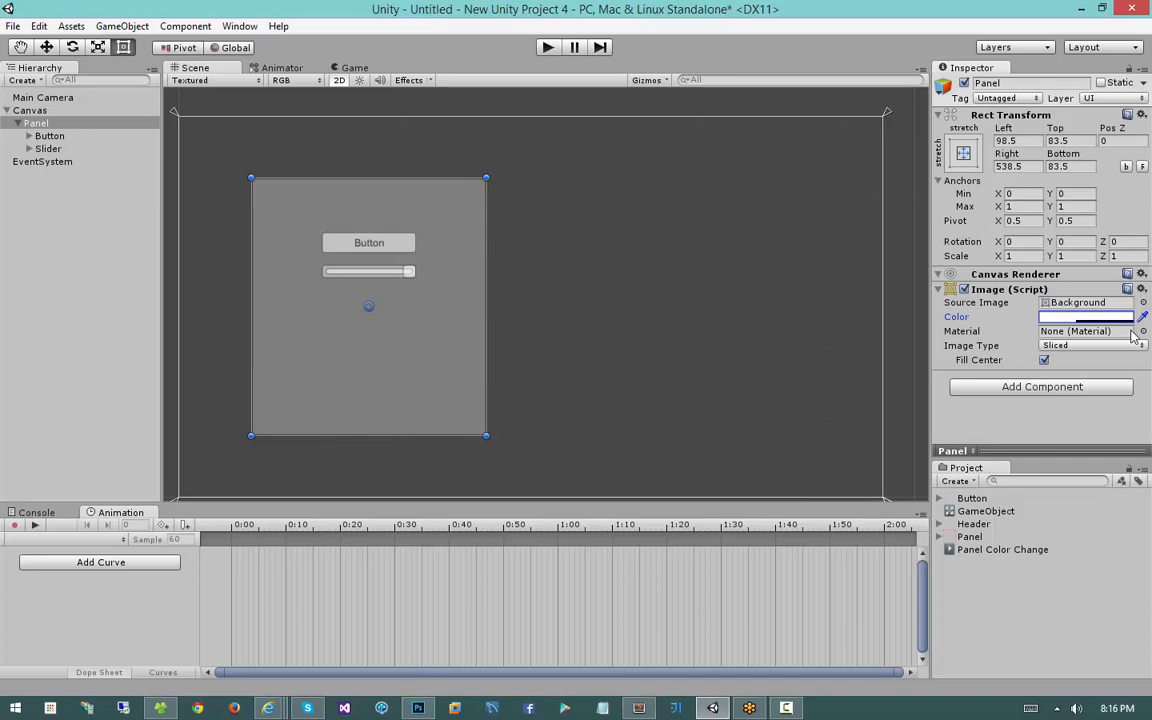
Toggle the Panel's Image component off and on repeatedly, leaving it enabled, to see the background it draws
{"action": "left_click", "coordinate": [995, 290]}
{"action": "left_click", "coordinate": [993, 290]}
{"action": "left_click", "coordinate": [964, 289]}
{"action": "left_click", "coordinate": [964, 289]}
{"action": "left_click", "coordinate": [964, 289]}
{"action": "left_click", "coordinate": [964, 289]}
{"action": "left_click", "coordinate": [964, 289]}
{"action": "left_click", "coordinate": [964, 289]}
{"action": "left_click", "coordinate": [964, 289]}
{"action": "left_click", "coordinate": [964, 289]}
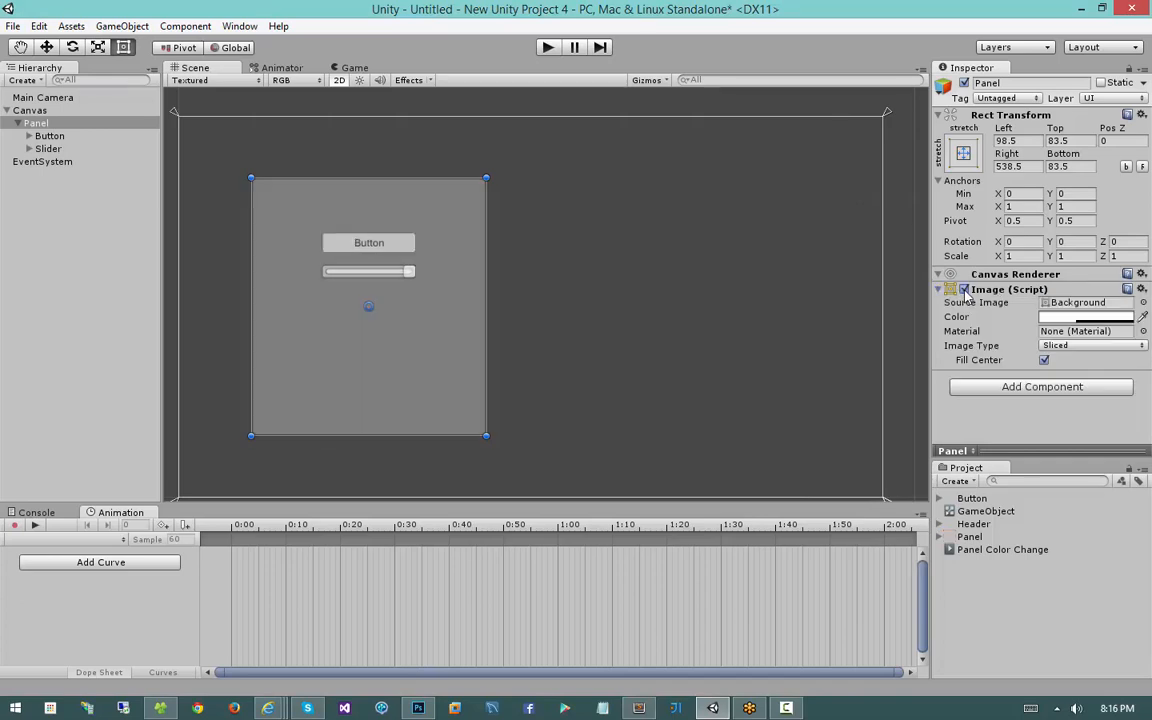
Tint the Panel's Image light red and move the Panel slightly left, to offsets of about Left 75.5 and Right 561.5
{"action": "left_click", "coordinate": [1090, 318]}
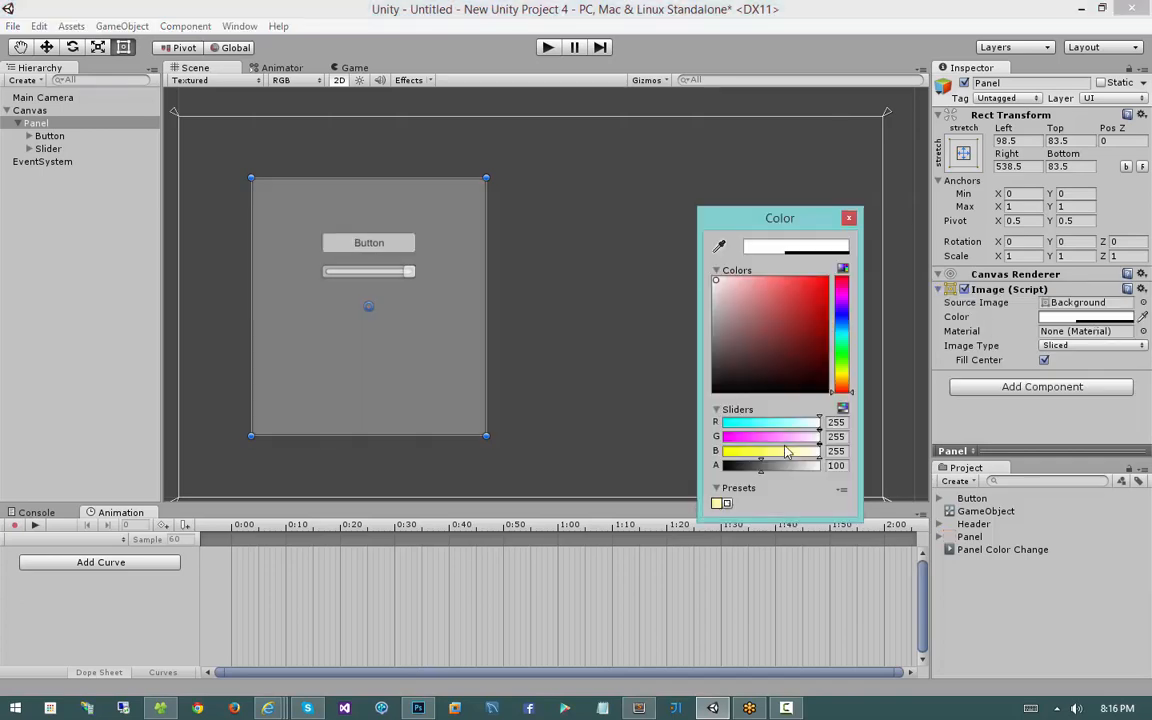
{"action": "left_click_drag", "start_coordinate": [728, 297], "coordinate": [773, 280]}
{"action": "left_click", "coordinate": [848, 218]}
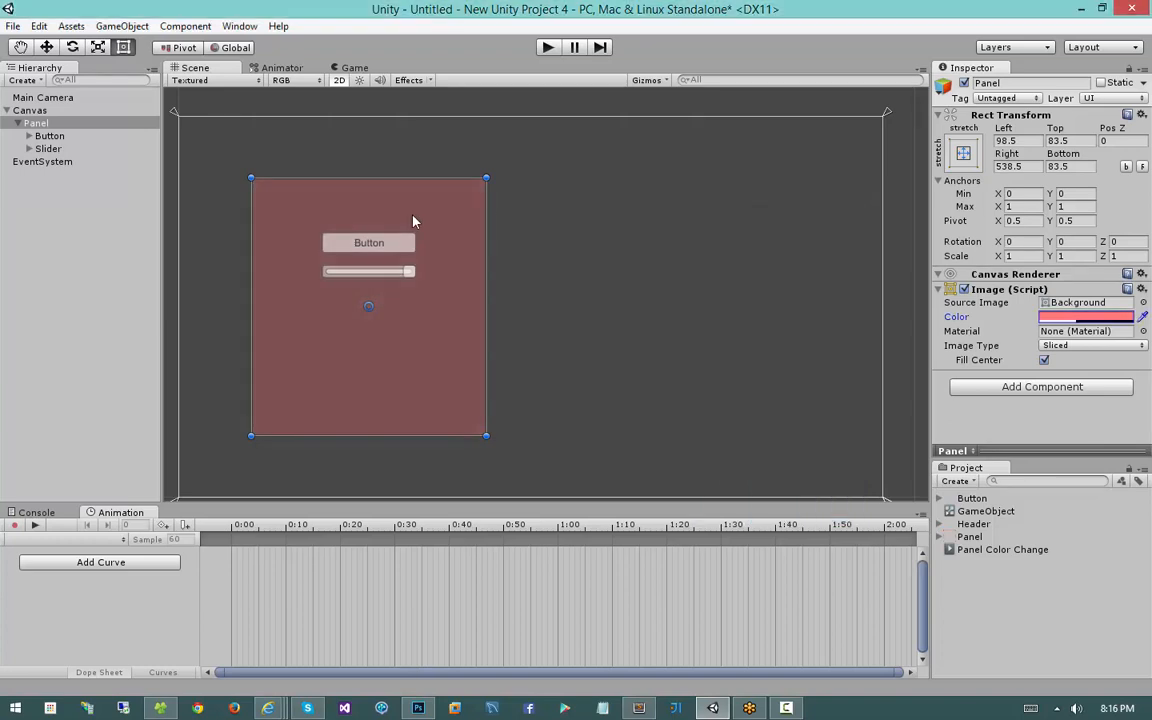
{"action": "left_click_drag", "start_coordinate": [411, 221], "coordinate": [404, 222]}
Add a second UI Panel to the Canvas and apply the middle-center anchor preset to it, setting its position as well
{"action": "right_click", "coordinate": [45, 111]}
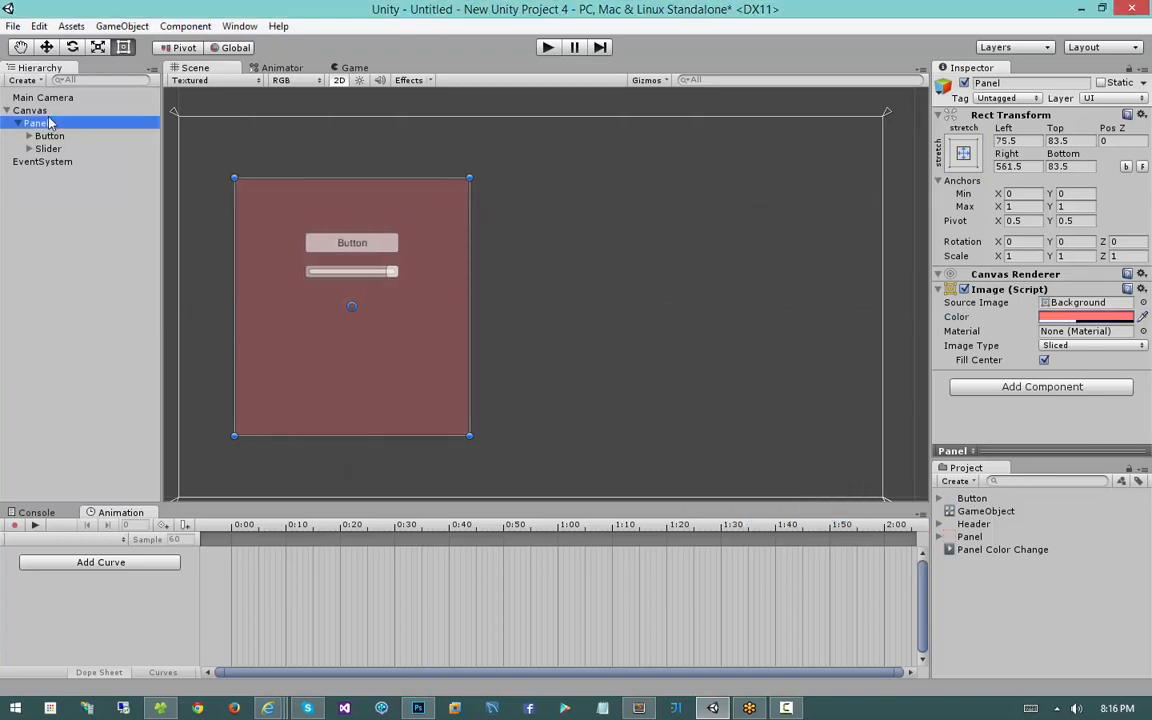
{"action": "mouse_move", "coordinate": [105, 338]}
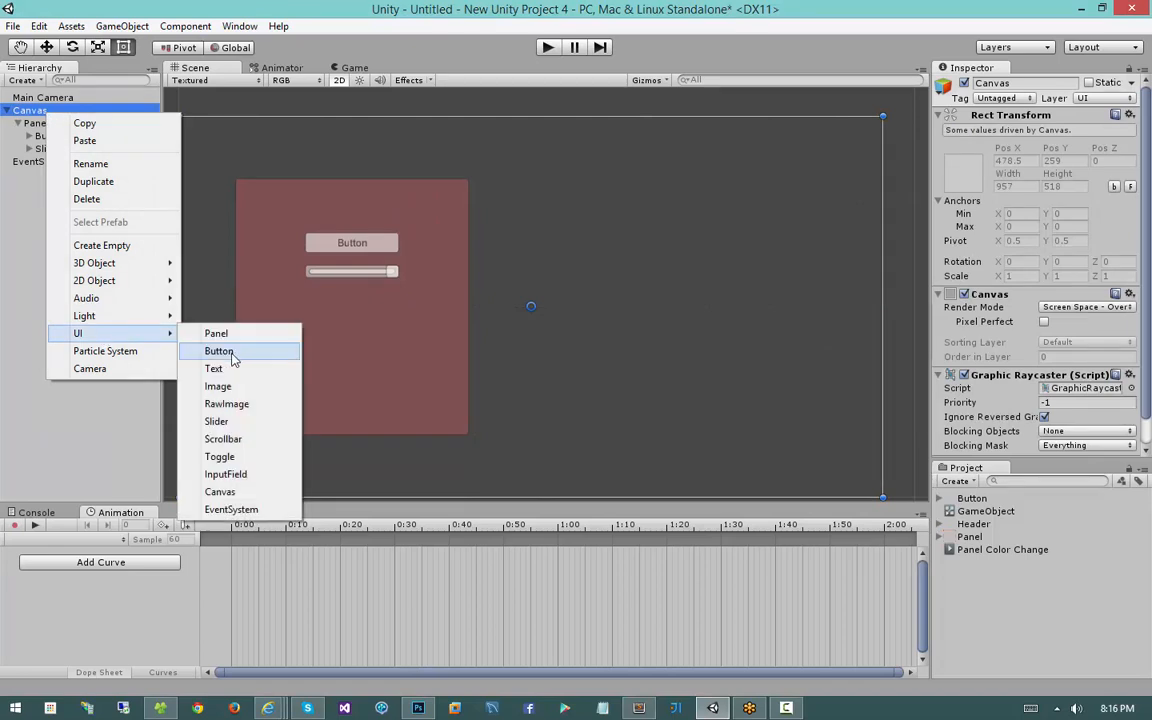
{"action": "left_click", "coordinate": [214, 329]}
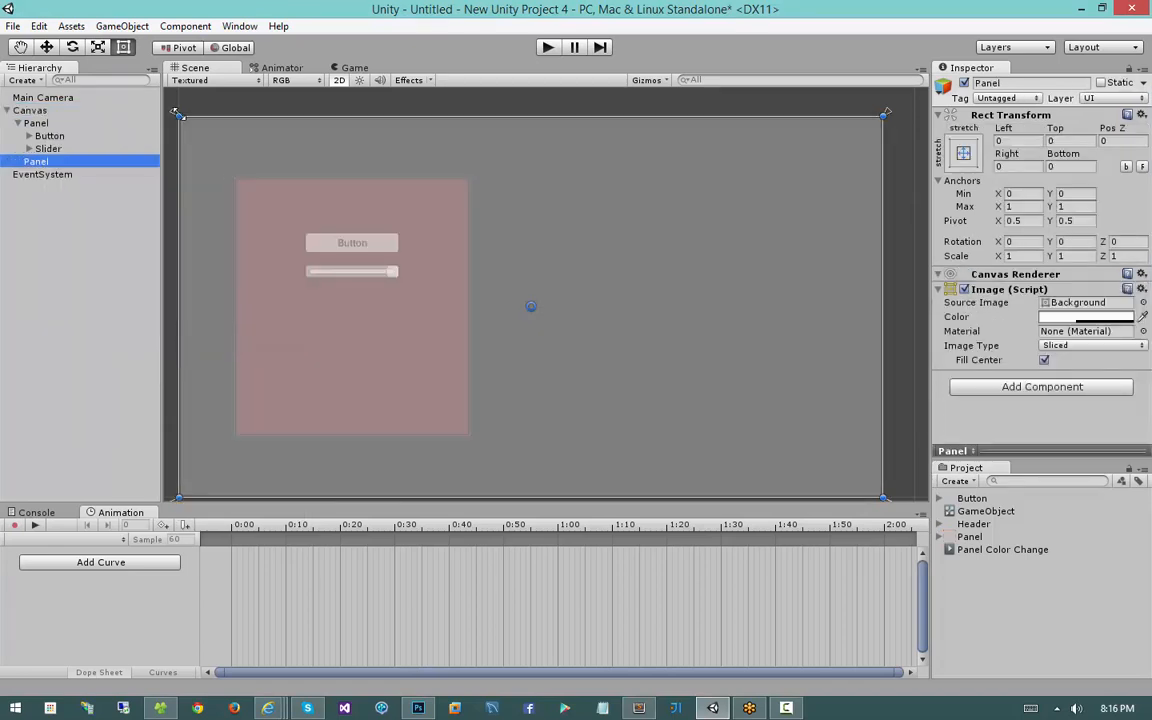
{"action": "left_click", "coordinate": [963, 152]}
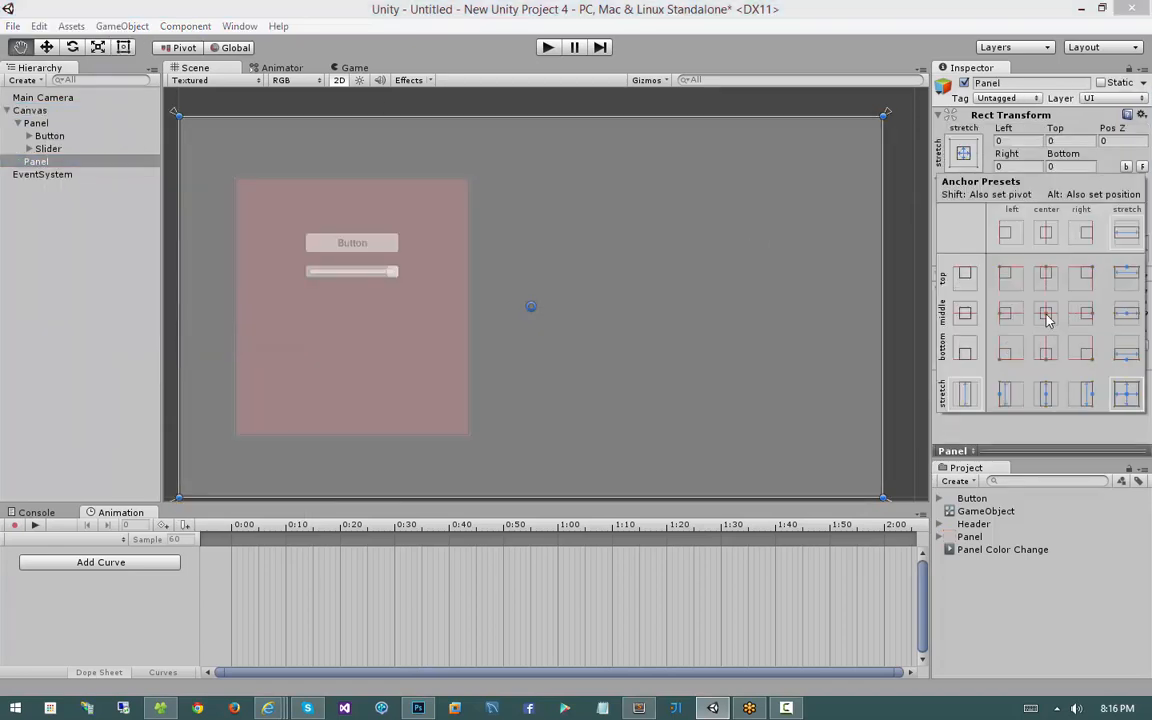
{"action": "left_click", "coordinate": [1047, 318], "text": "alt"}
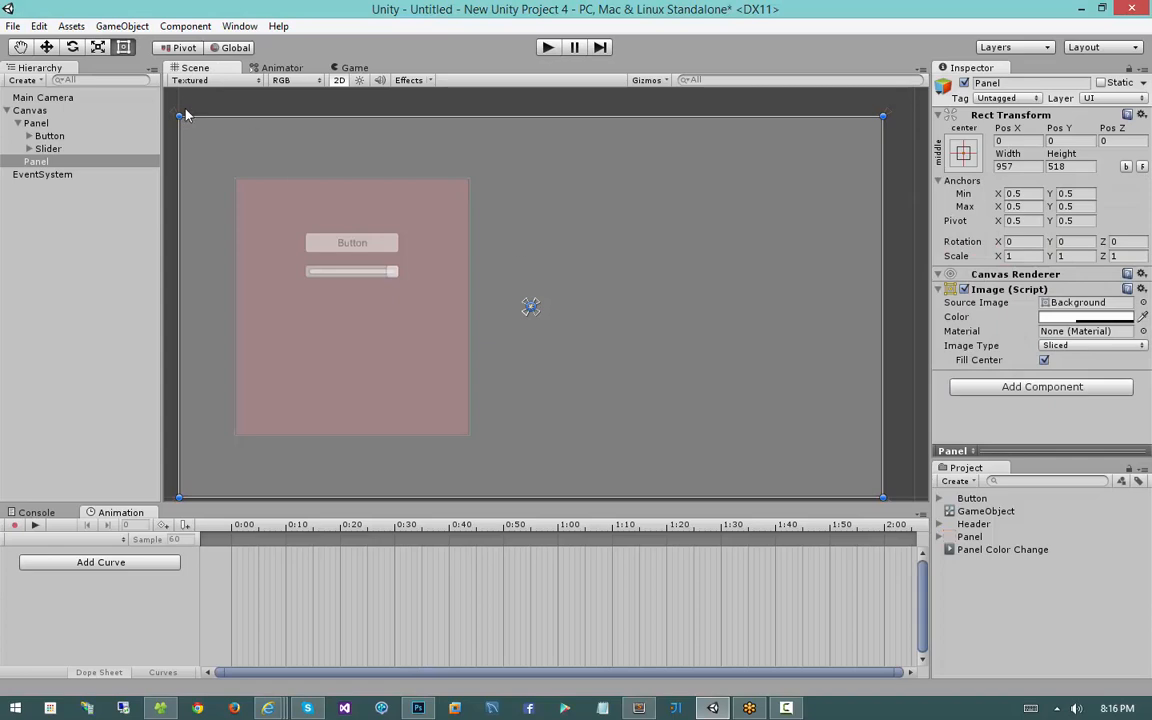
Shrink the second Panel to about 354 by 259, place it in the right half of the Canvas and tint its Image blue
{"action": "left_click_drag", "start_coordinate": [179, 115], "coordinate": [622, 305]}
{"action": "left_click_drag", "start_coordinate": [675, 393], "coordinate": [616, 293]}
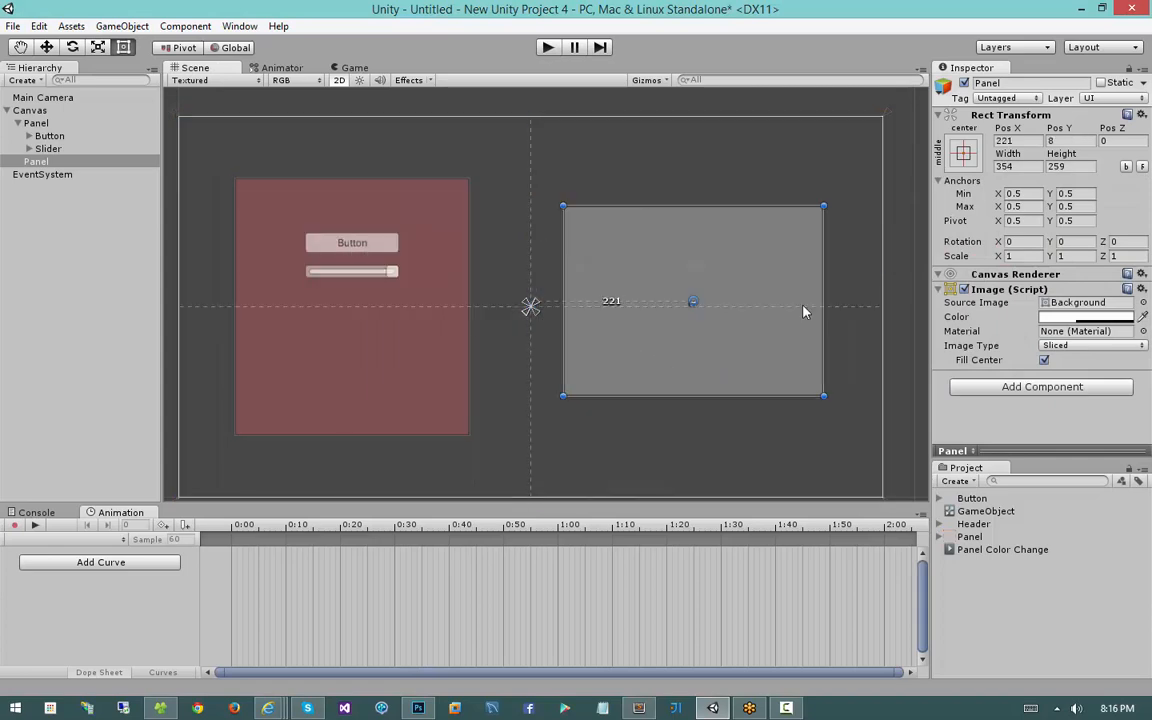
{"action": "left_click", "coordinate": [1085, 316]}
{"action": "left_click", "coordinate": [841, 315]}
{"action": "left_click", "coordinate": [797, 302]}
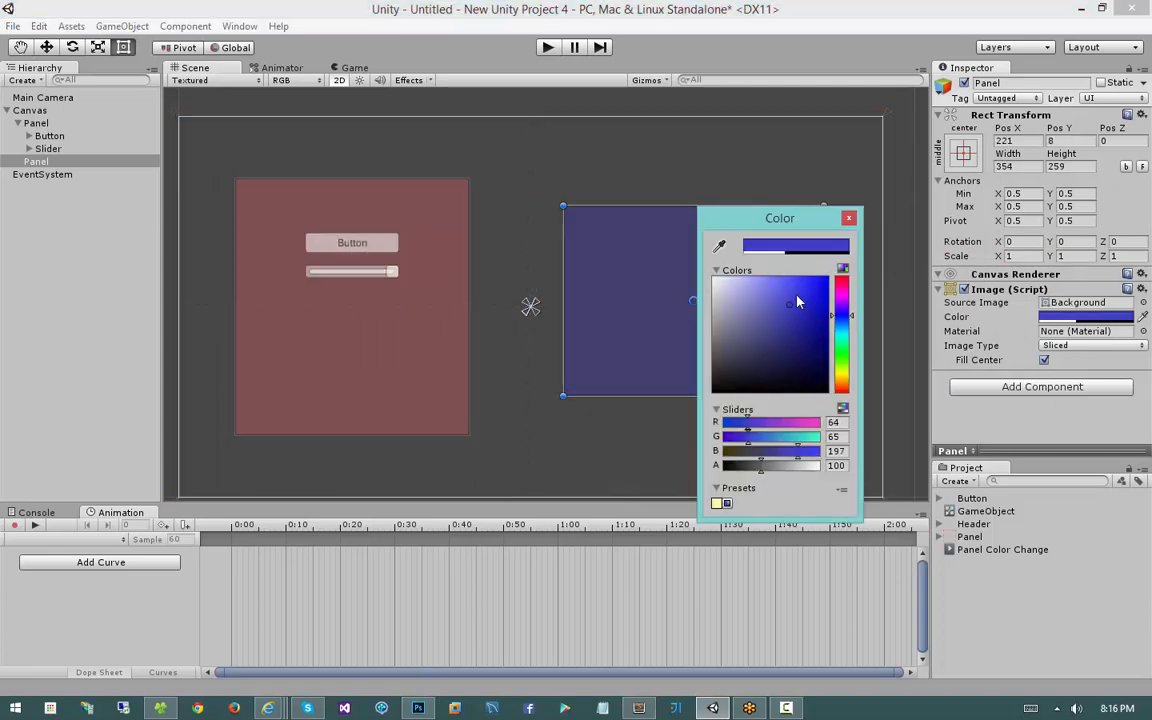
{"action": "left_click", "coordinate": [848, 218]}
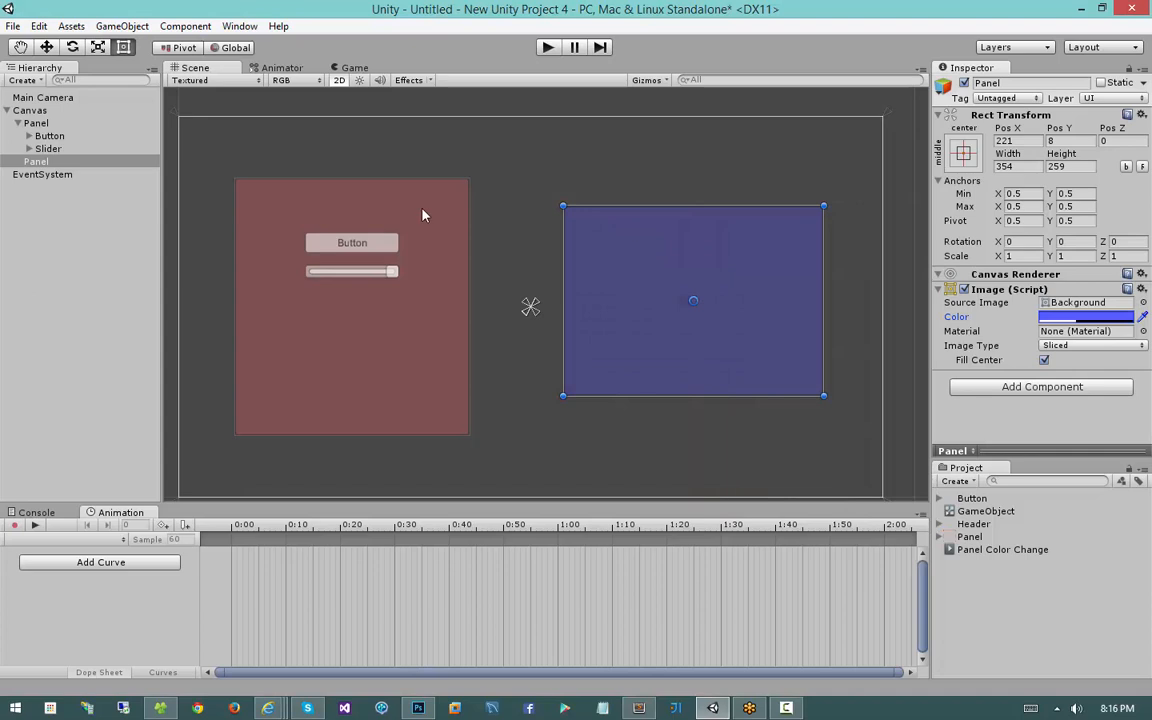
Narrow the blue Panel to a width of about 215 and move it over the red Panel's right edge
{"action": "left_click", "coordinate": [17, 122]}
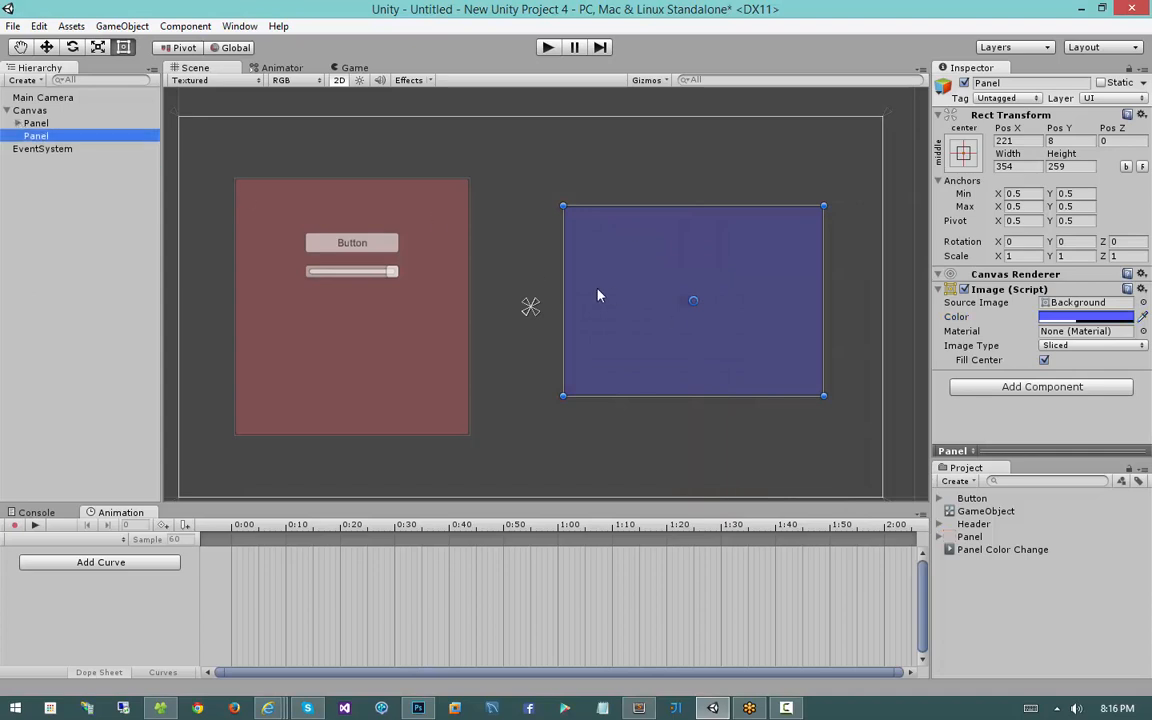
{"action": "left_click_drag", "start_coordinate": [562, 264], "coordinate": [664, 268]}
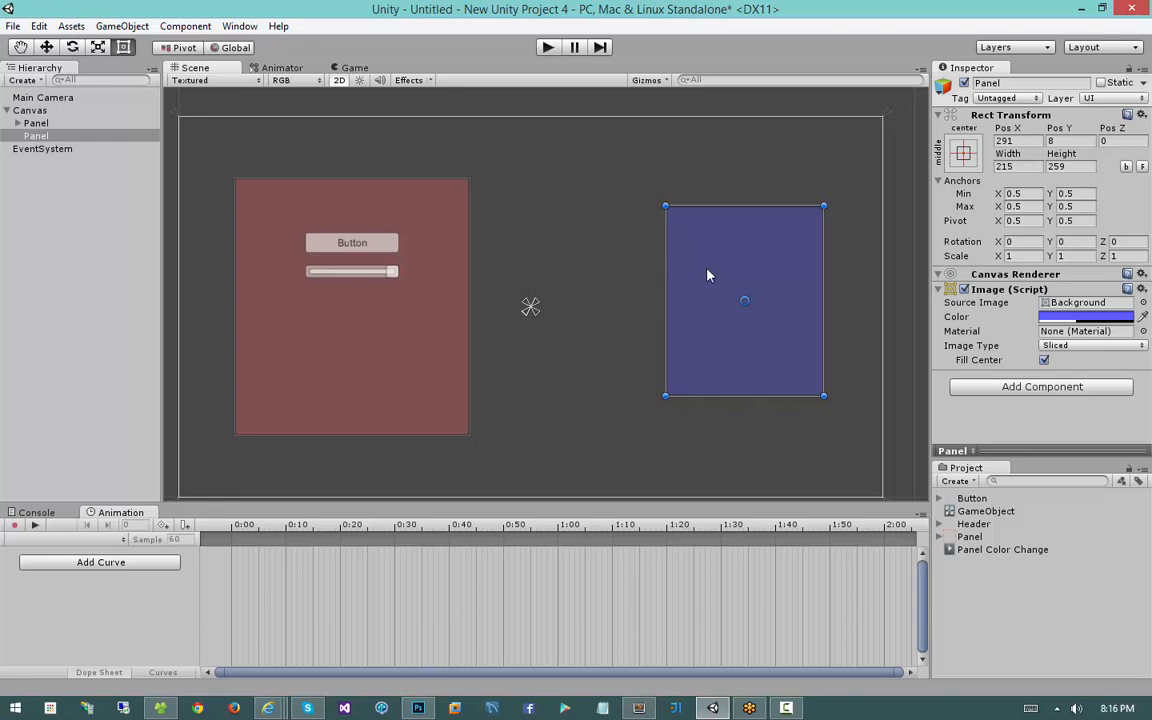
{"action": "left_click_drag", "start_coordinate": [674, 296], "coordinate": [441, 281]}
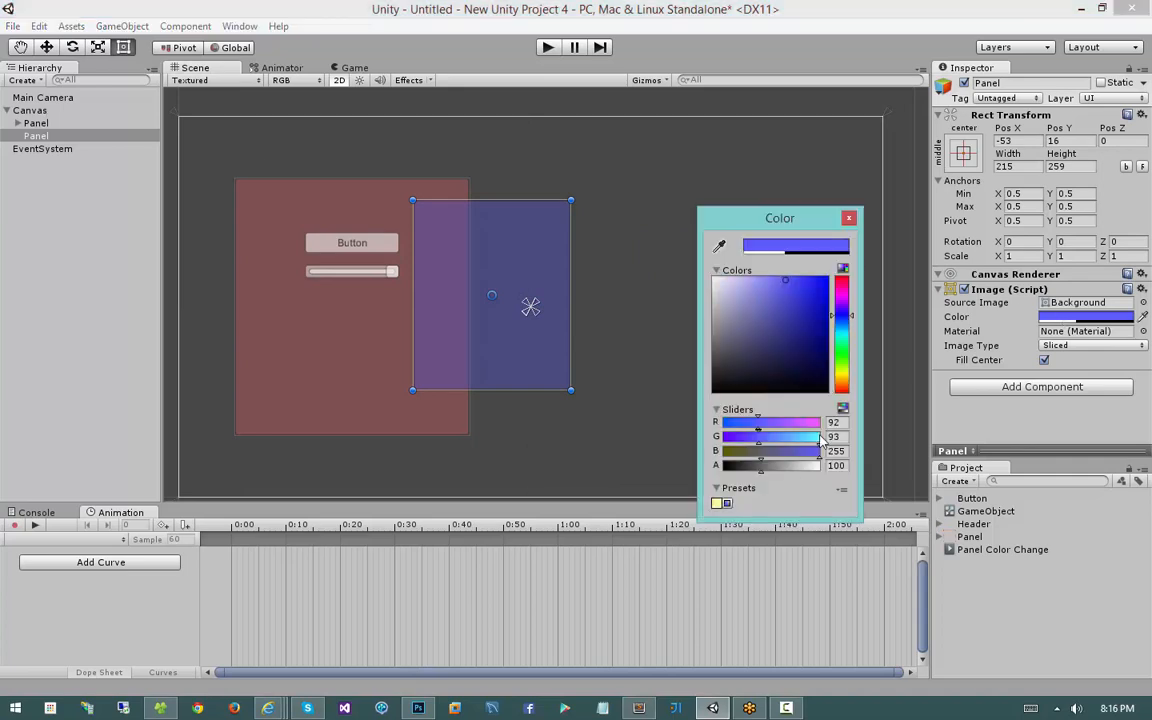
Set both Panels' Image alpha to 255 and darken the red Panel's color to about RGB 148, 37, 37
{"action": "left_click_drag", "start_coordinate": [808, 468], "coordinate": [850, 468]}
{"action": "left_click", "coordinate": [848, 218]}
{"action": "left_click", "coordinate": [360, 372]}
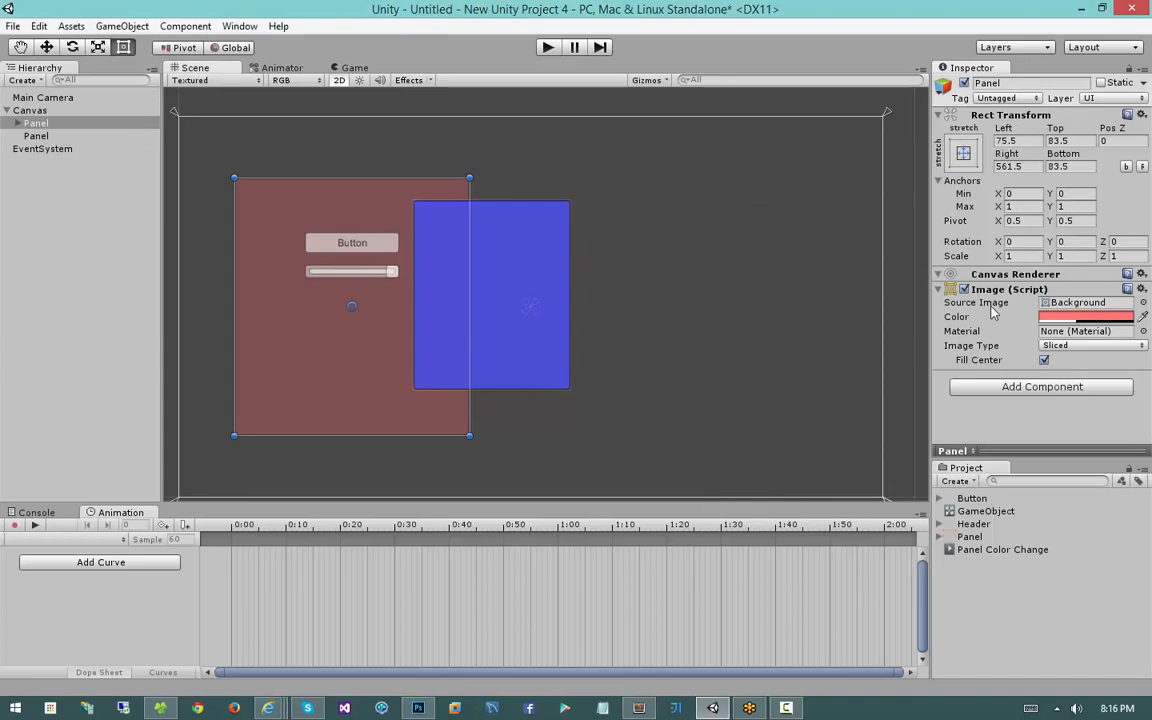
{"action": "left_click", "coordinate": [1085, 316]}
{"action": "left_click_drag", "start_coordinate": [761, 466], "coordinate": [830, 468]}
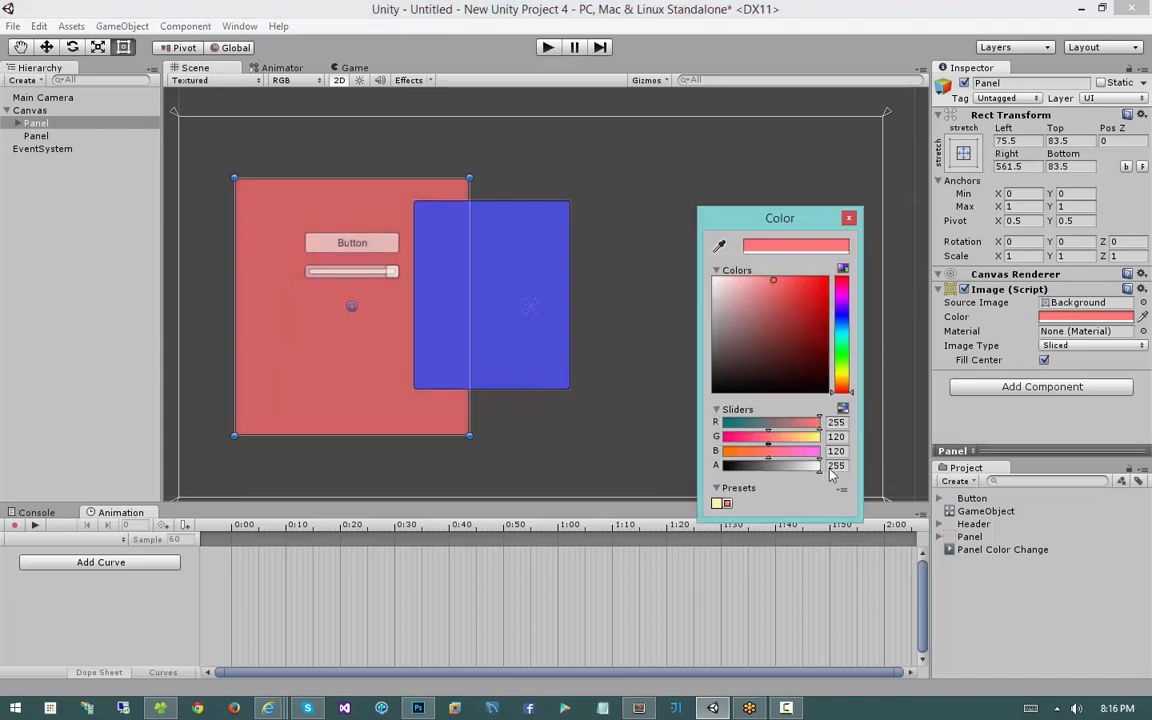
{"action": "left_click_drag", "start_coordinate": [812, 290], "coordinate": [806, 320]}
{"action": "left_click", "coordinate": [849, 218]}
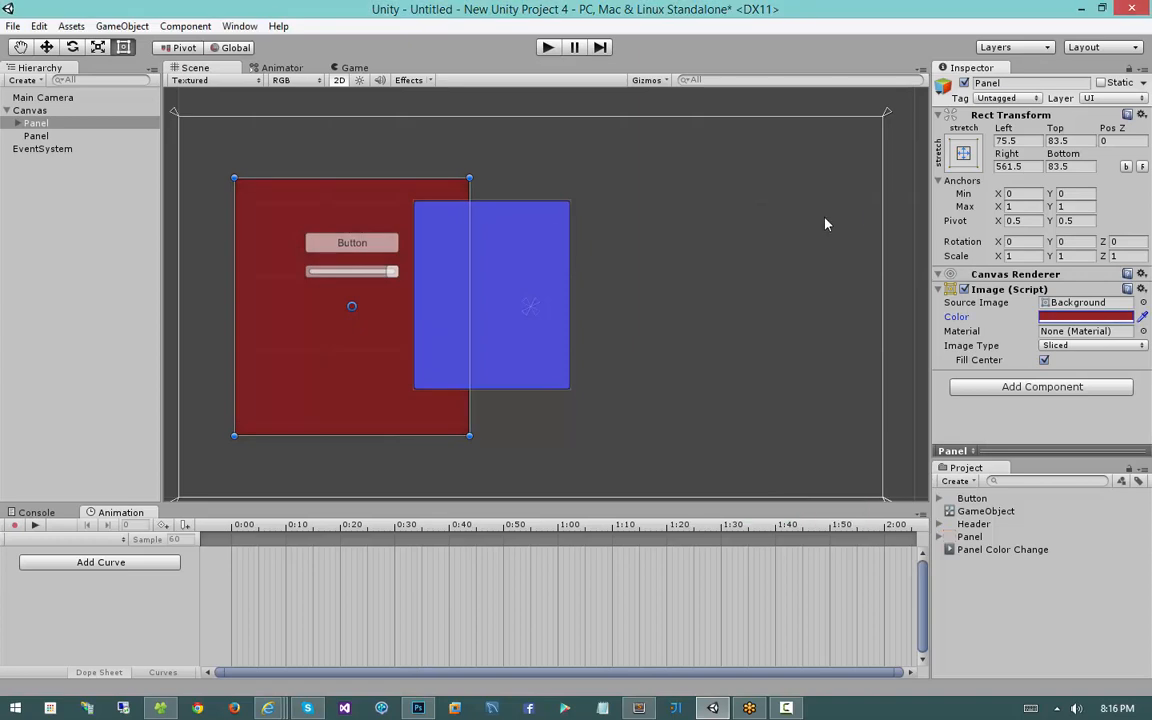
Move the blue Panel to about Pos X -17, Pos Y 0 and reorder it before the red Panel in the Canvas hierarchy
{"action": "left_click", "coordinate": [555, 232]}
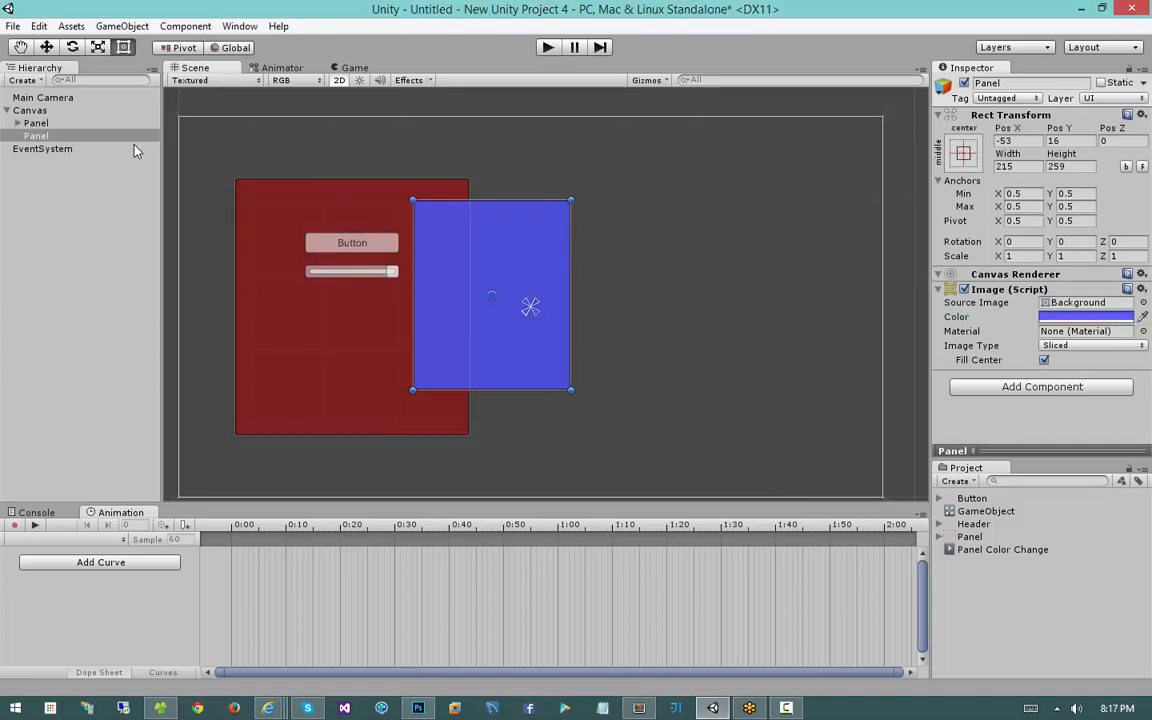
{"action": "left_click", "coordinate": [622, 258]}
{"action": "mouse_move", "coordinate": [562, 270]}
{"action": "left_mouse_down"}
{"action": "mouse_move", "coordinate": [609, 285]}
{"action": "mouse_move", "coordinate": [553, 249]}
{"action": "mouse_move", "coordinate": [593, 270]}
{"action": "mouse_move", "coordinate": [570, 270]}
{"action": "left_mouse_up"}
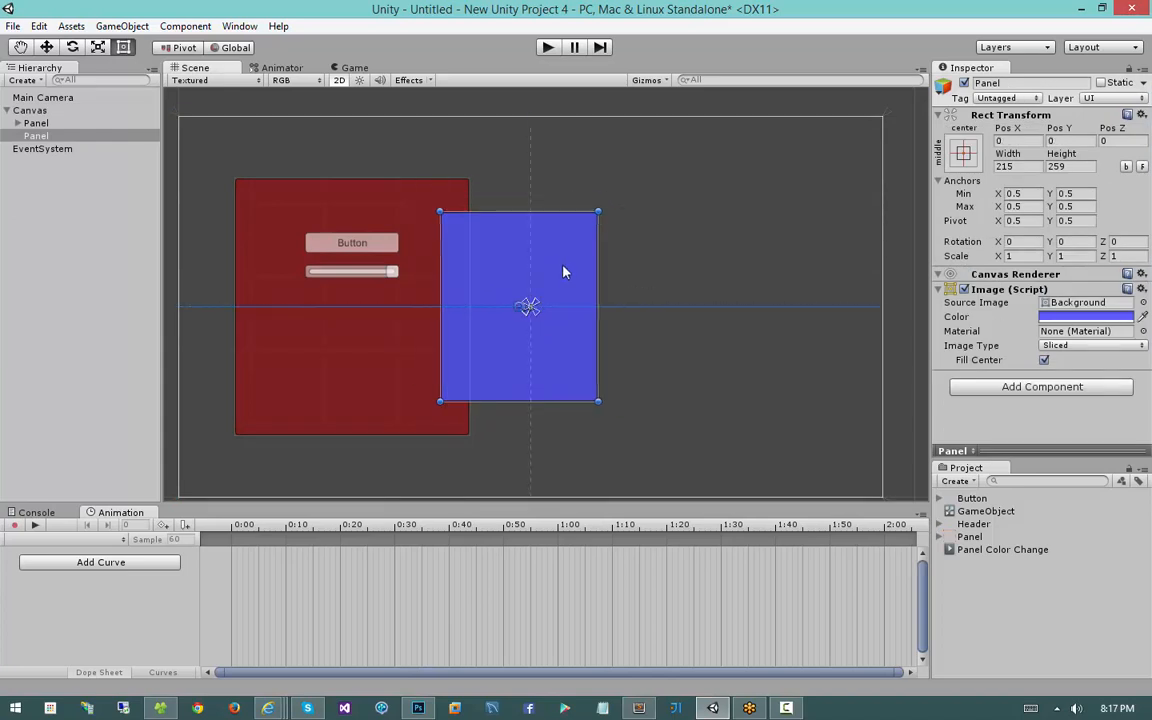
{"action": "left_click_drag", "start_coordinate": [40, 135], "coordinate": [48, 134]}
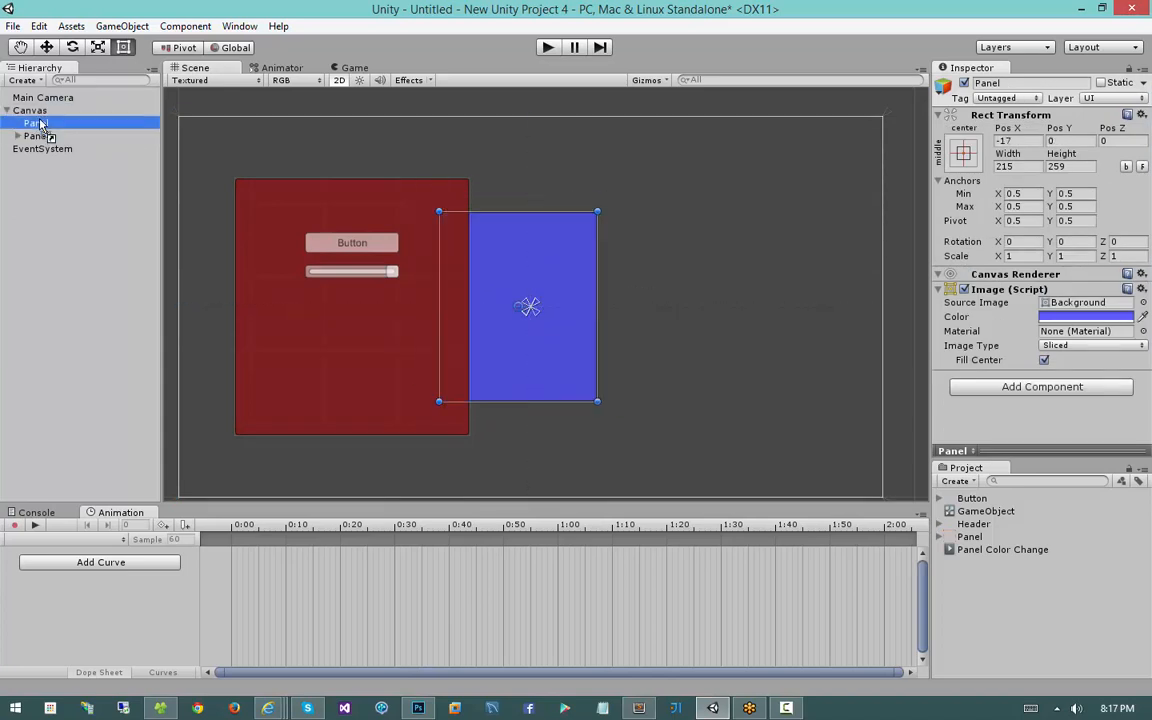
{"action": "left_click", "coordinate": [644, 278]}
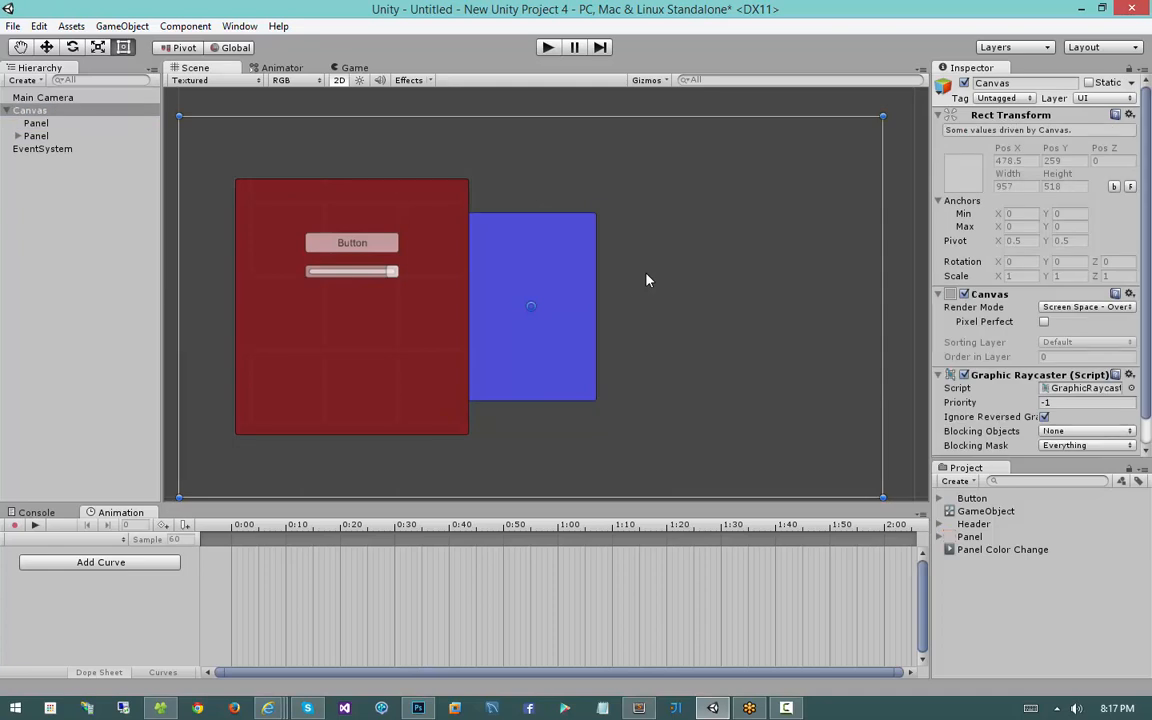
Move the blue Panel away to about Pos X 284, Pos Y 0, and shift the red Panel to about Left 70.5, Top 74.5
{"action": "left_click", "coordinate": [540, 236]}
{"action": "left_click_drag", "start_coordinate": [540, 237], "coordinate": [645, 237]}
{"action": "mouse_move", "coordinate": [56, 124]}
{"action": "left_mouse_down"}
{"action": "mouse_move", "coordinate": [48, 146]}
{"action": "mouse_move", "coordinate": [44, 123]}
{"action": "left_mouse_up"}
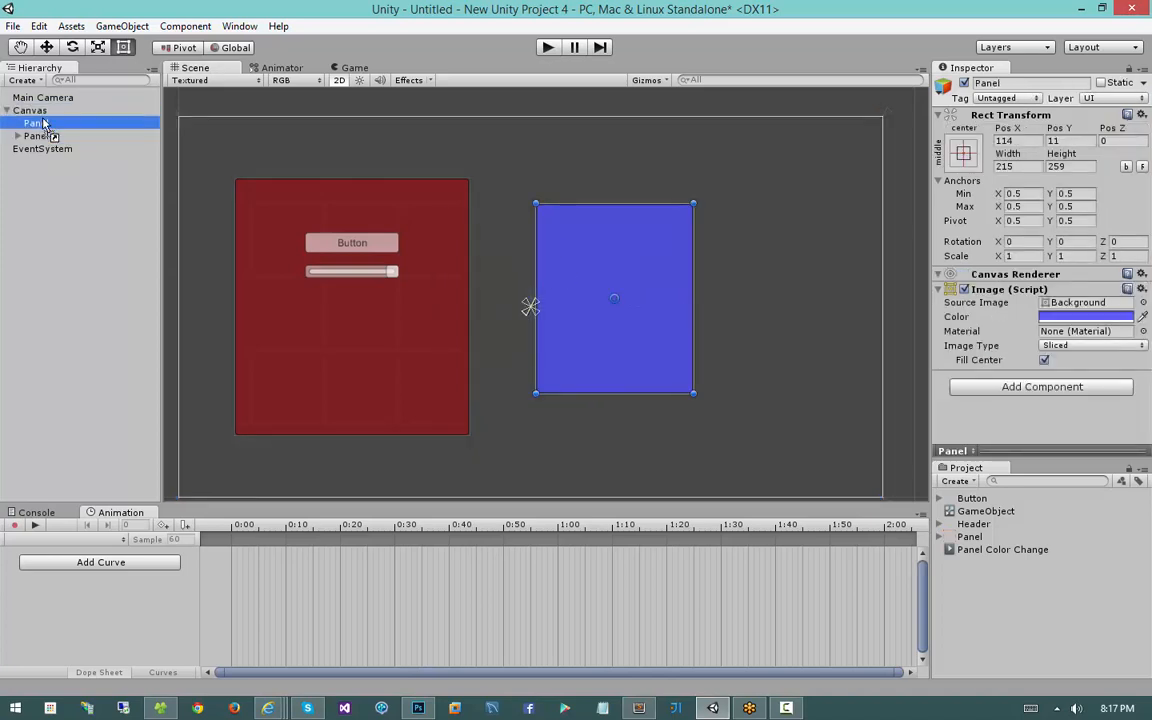
{"action": "left_click_drag", "start_coordinate": [628, 256], "coordinate": [746, 262]}
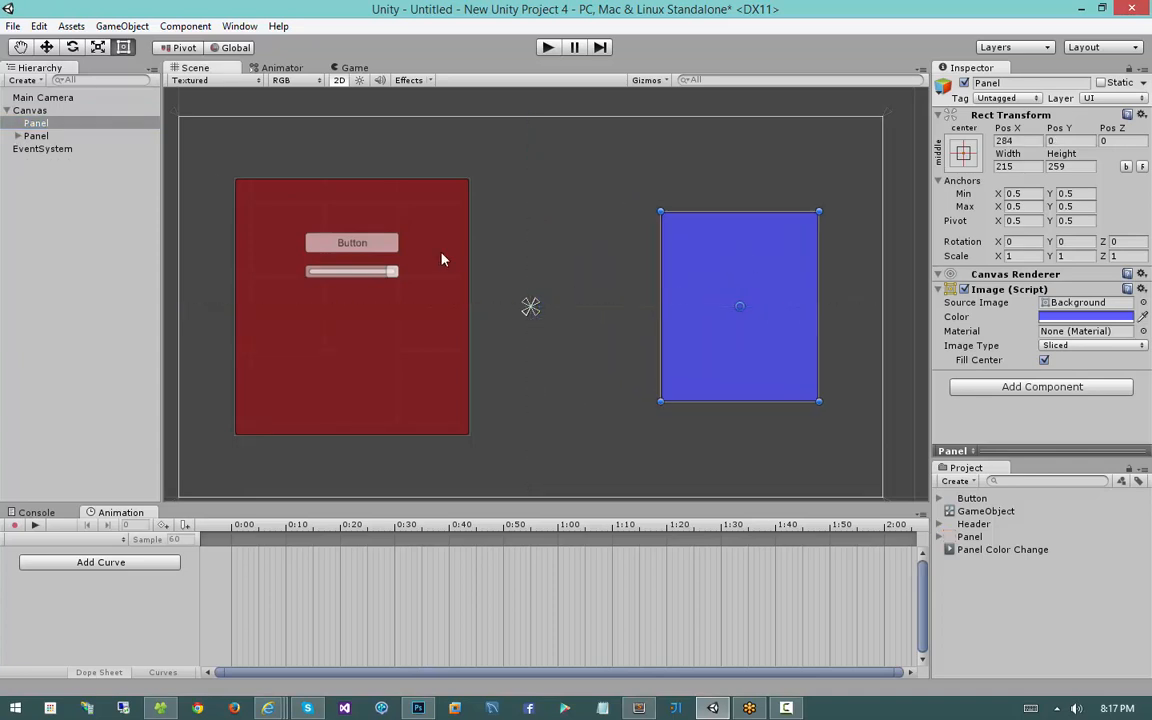
{"action": "mouse_move", "coordinate": [445, 257]}
{"action": "left_mouse_down"}
{"action": "mouse_move", "coordinate": [553, 237]}
{"action": "mouse_move", "coordinate": [617, 252]}
{"action": "mouse_move", "coordinate": [437, 244]}
{"action": "left_mouse_up"}
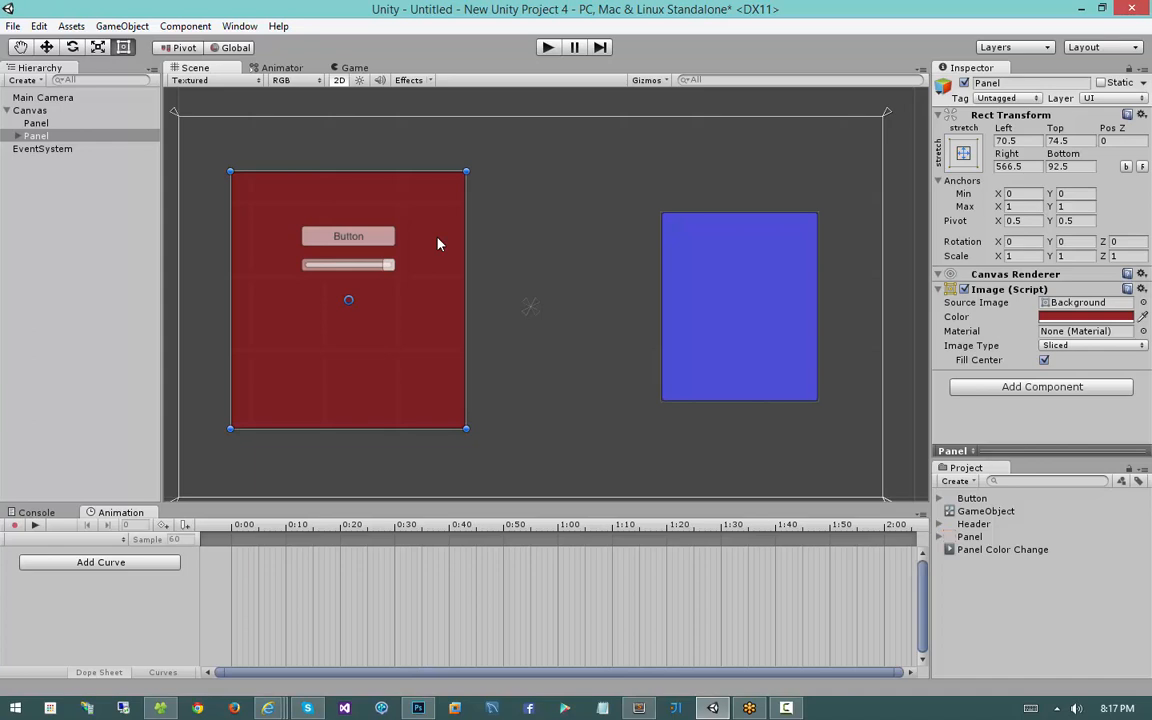
Expand the red Panel and examine the child objects nested under its Slider
{"action": "left_click", "coordinate": [17, 136]}
{"action": "left_click", "coordinate": [28, 161]}
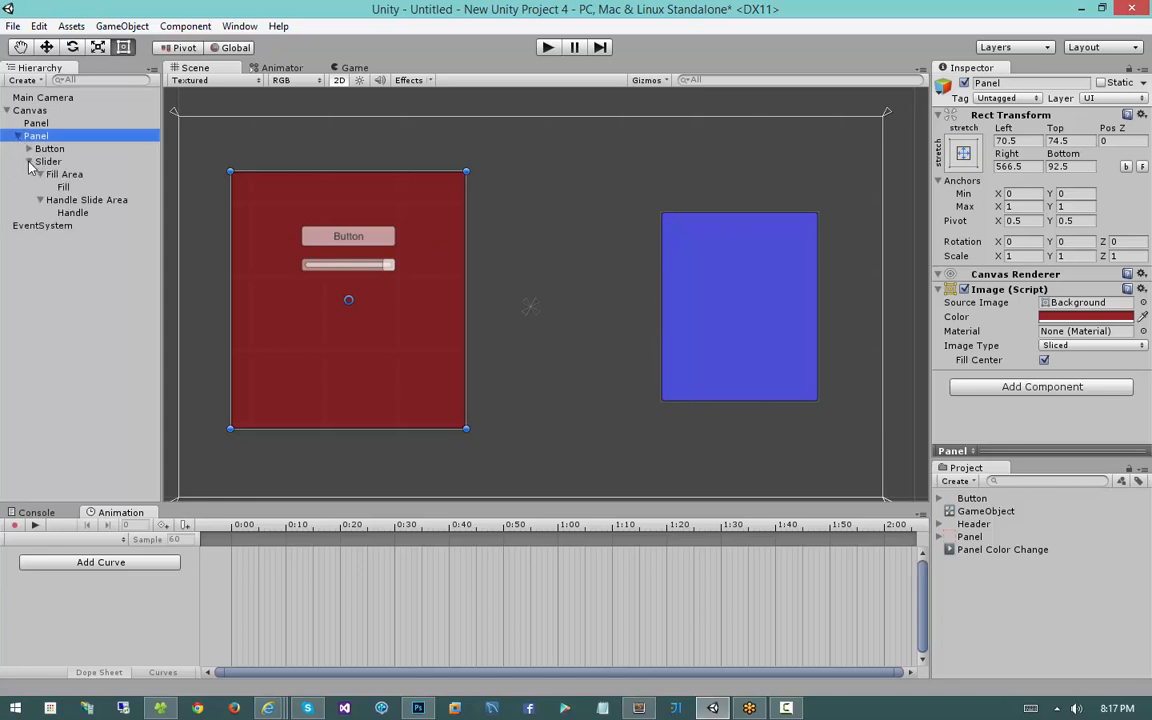
{"action": "left_click", "coordinate": [28, 161]}
{"action": "left_click", "coordinate": [29, 163]}
{"action": "left_click", "coordinate": [41, 175]}
{"action": "left_click", "coordinate": [41, 187]}
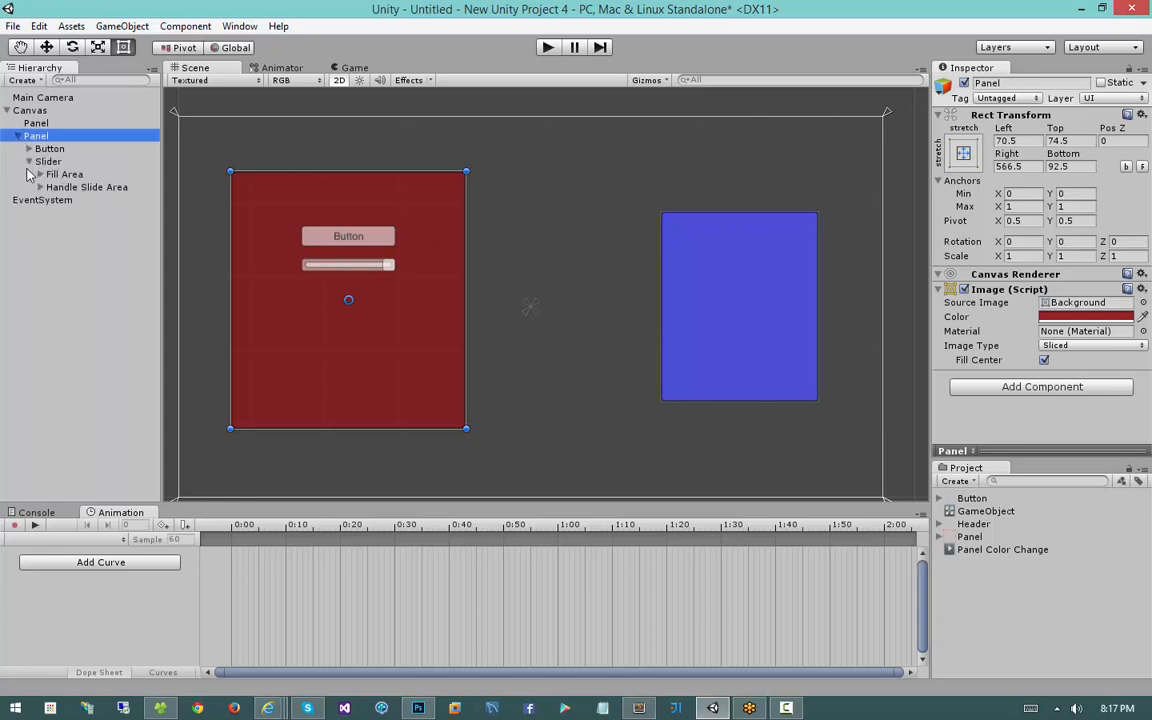
{"action": "left_click", "coordinate": [23, 163]}
{"action": "left_click", "coordinate": [28, 161]}
Fade the red Panel's Image alpha to 0 and return it to 255, to see whether its children are affected
{"action": "left_click", "coordinate": [35, 136]}
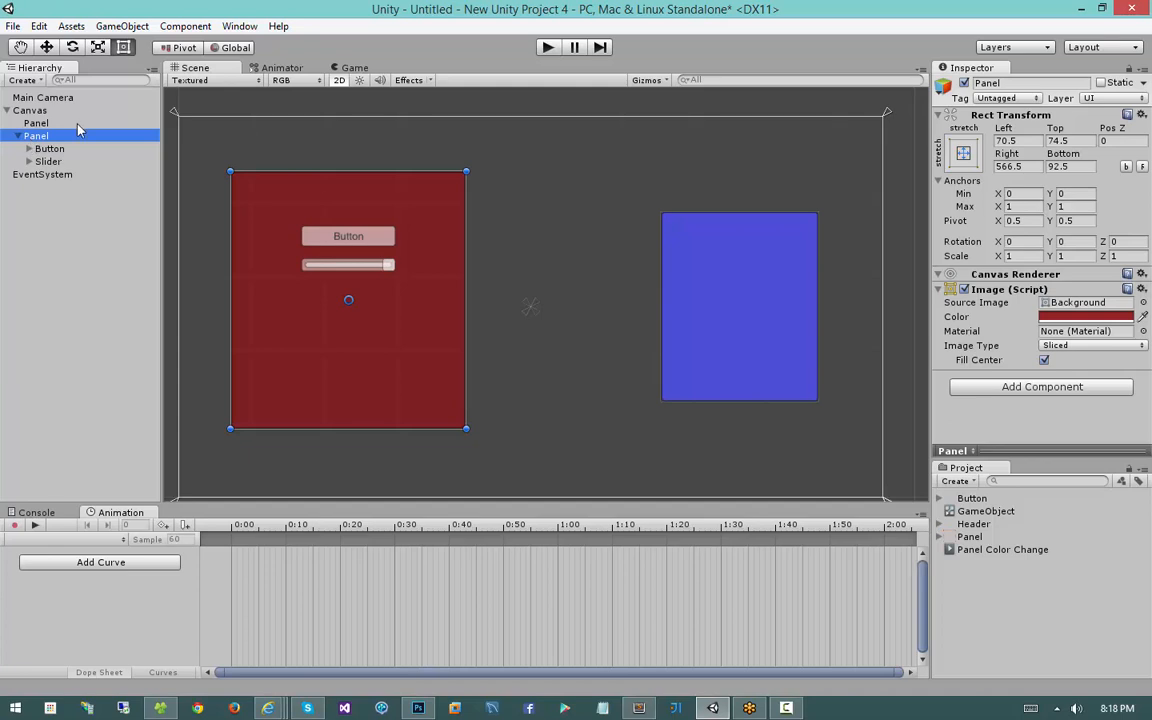
{"action": "left_click", "coordinate": [1067, 318]}
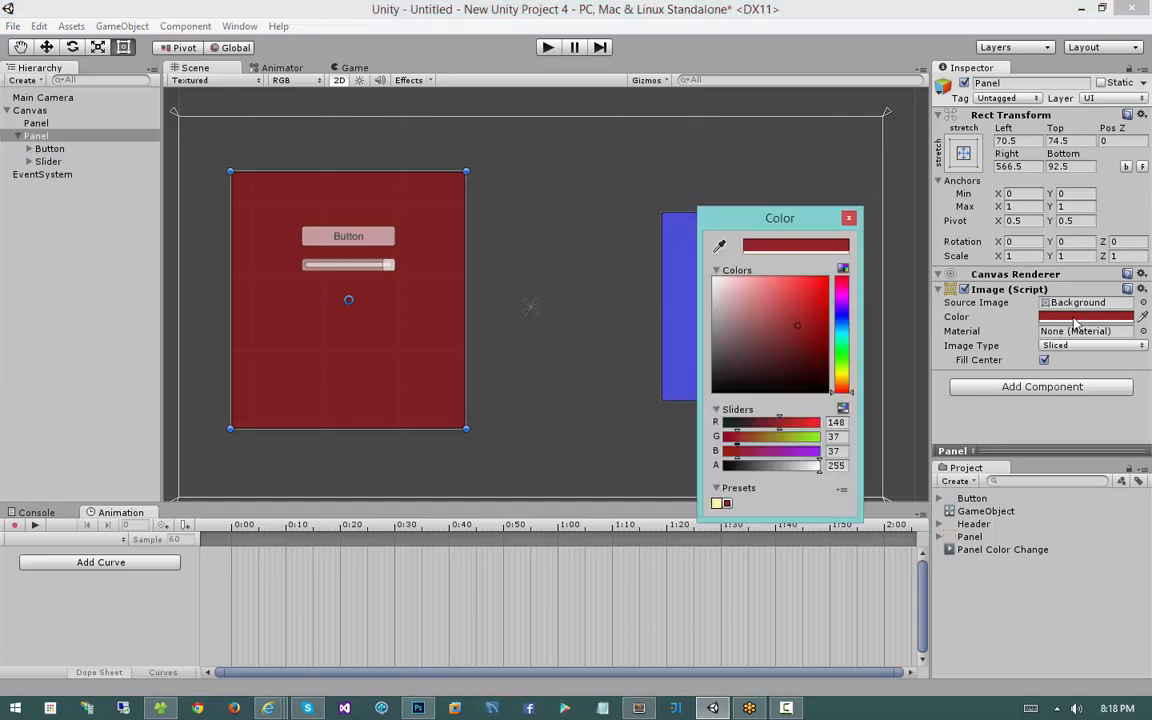
{"action": "left_click_drag", "start_coordinate": [771, 467], "coordinate": [716, 470]}
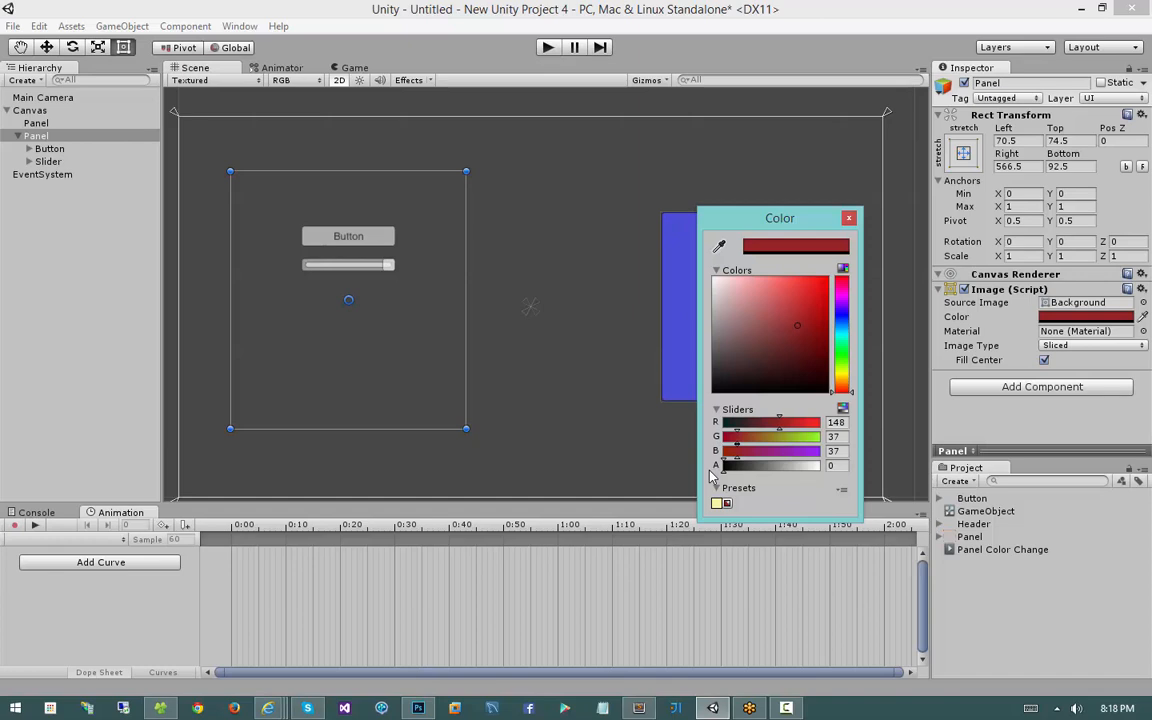
{"action": "left_click_drag", "start_coordinate": [717, 468], "coordinate": [796, 468]}
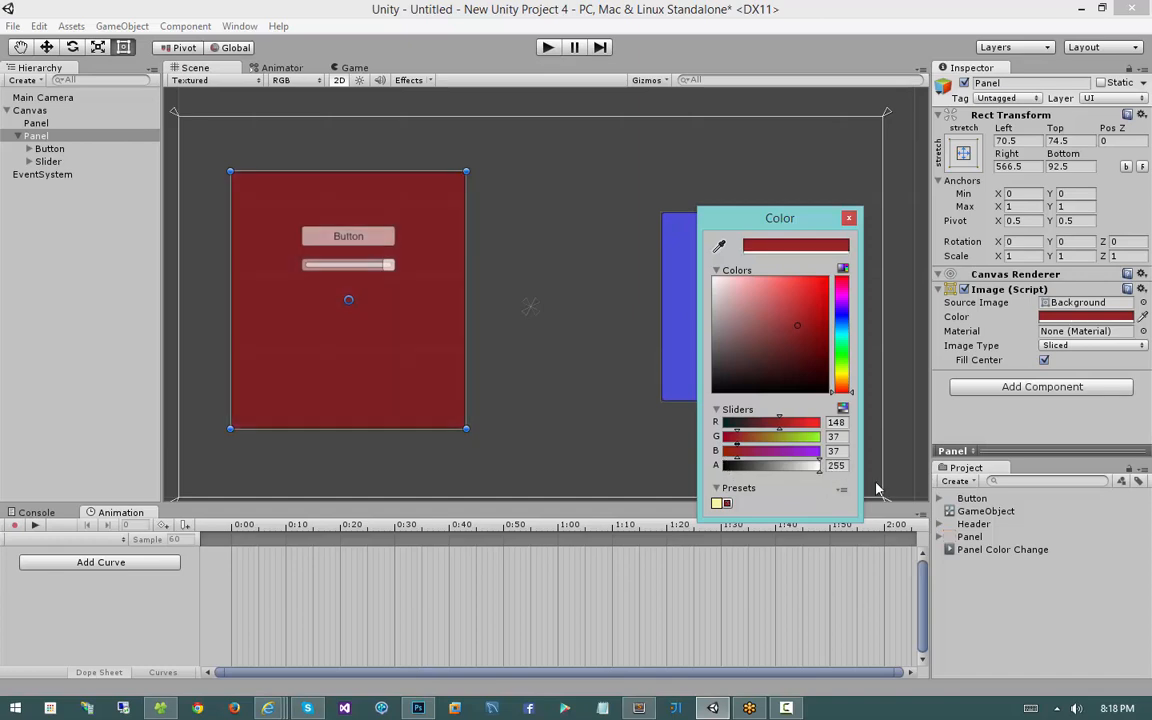
{"action": "left_click", "coordinate": [850, 218]}
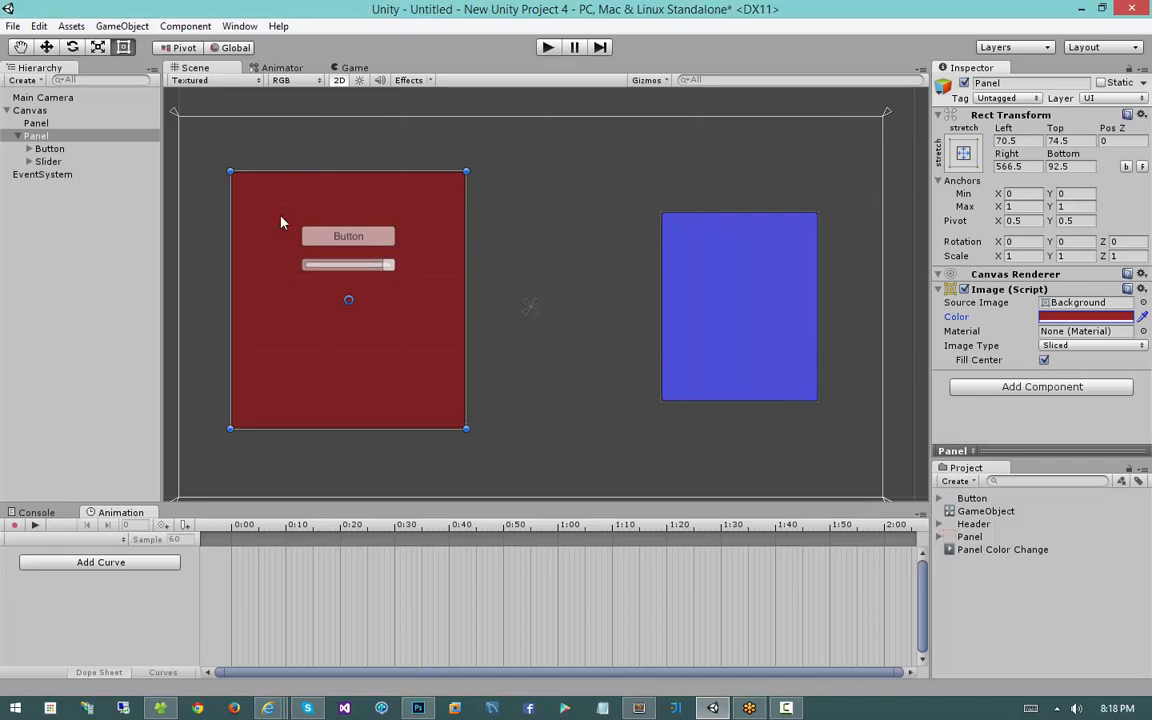
Set the alpha of the Button's Image color to 0
{"action": "left_click", "coordinate": [385, 243]}
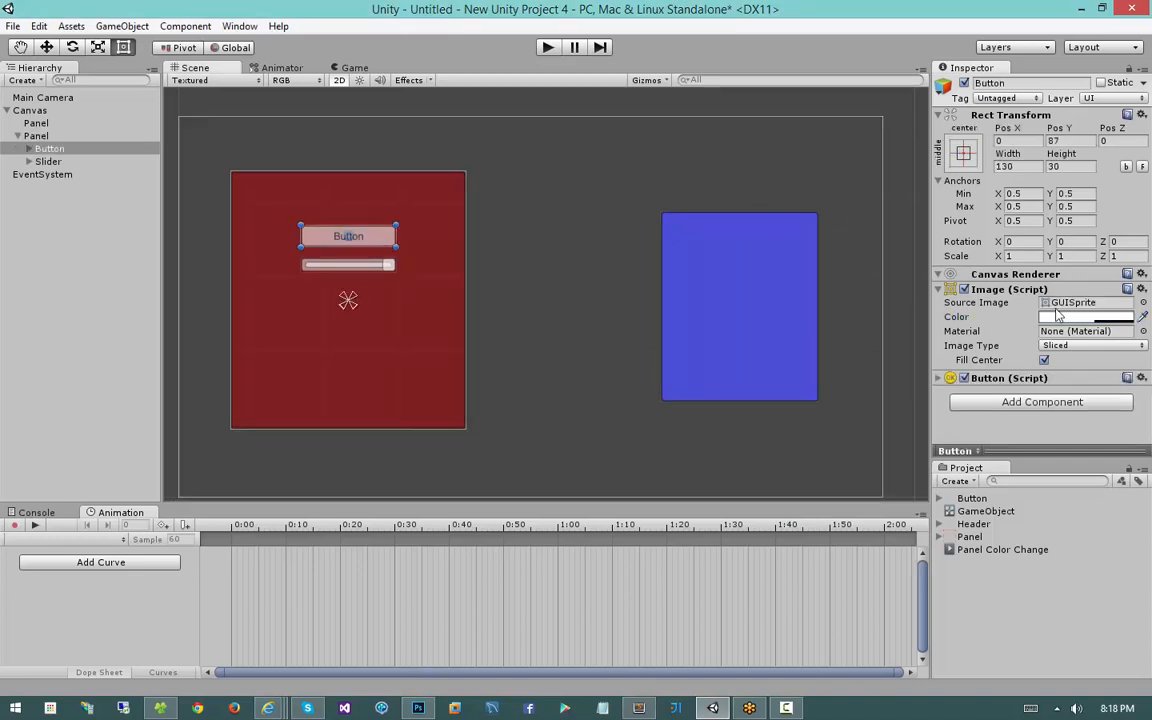
{"action": "left_click", "coordinate": [404, 283]}
{"action": "left_click", "coordinate": [373, 232]}
{"action": "left_click", "coordinate": [1080, 322]}
{"action": "left_click_drag", "start_coordinate": [819, 466], "coordinate": [700, 467]}
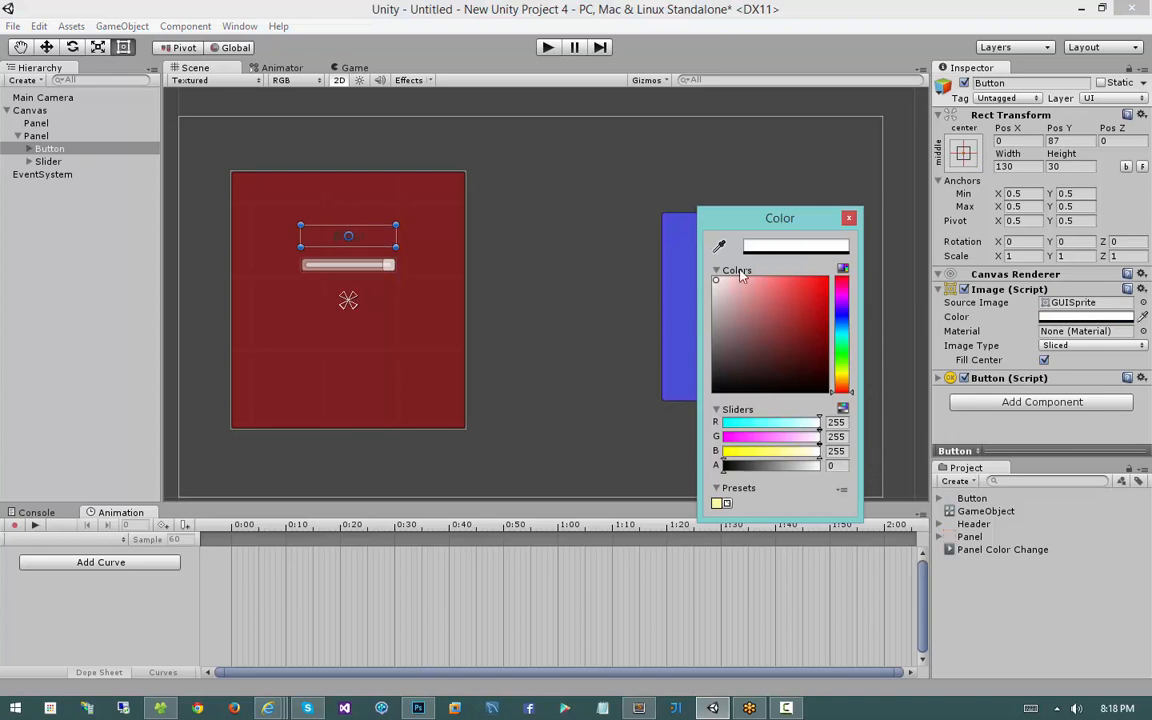
{"action": "left_click", "coordinate": [849, 219]}
Set the color alpha of the Button's child Text to 0
{"action": "left_click", "coordinate": [338, 236]}
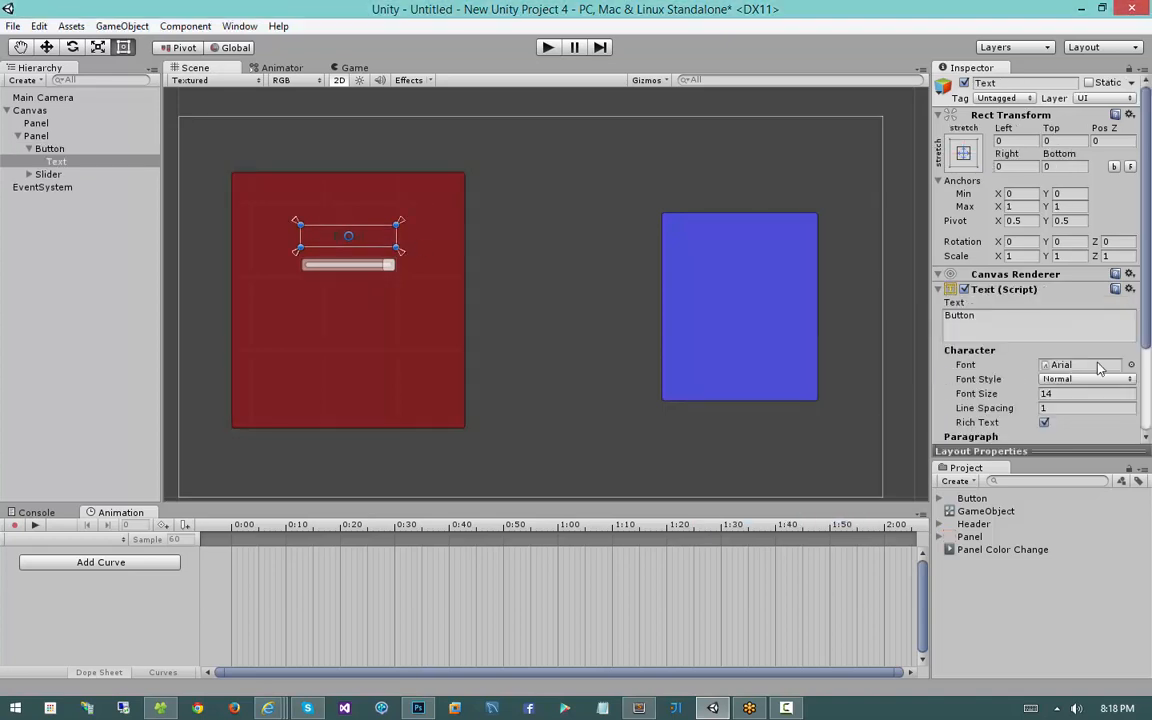
{"action": "scroll", "coordinate": [1114, 329], "scroll_direction": "down", "scroll_amount": 3}
{"action": "left_click", "coordinate": [1080, 388]}
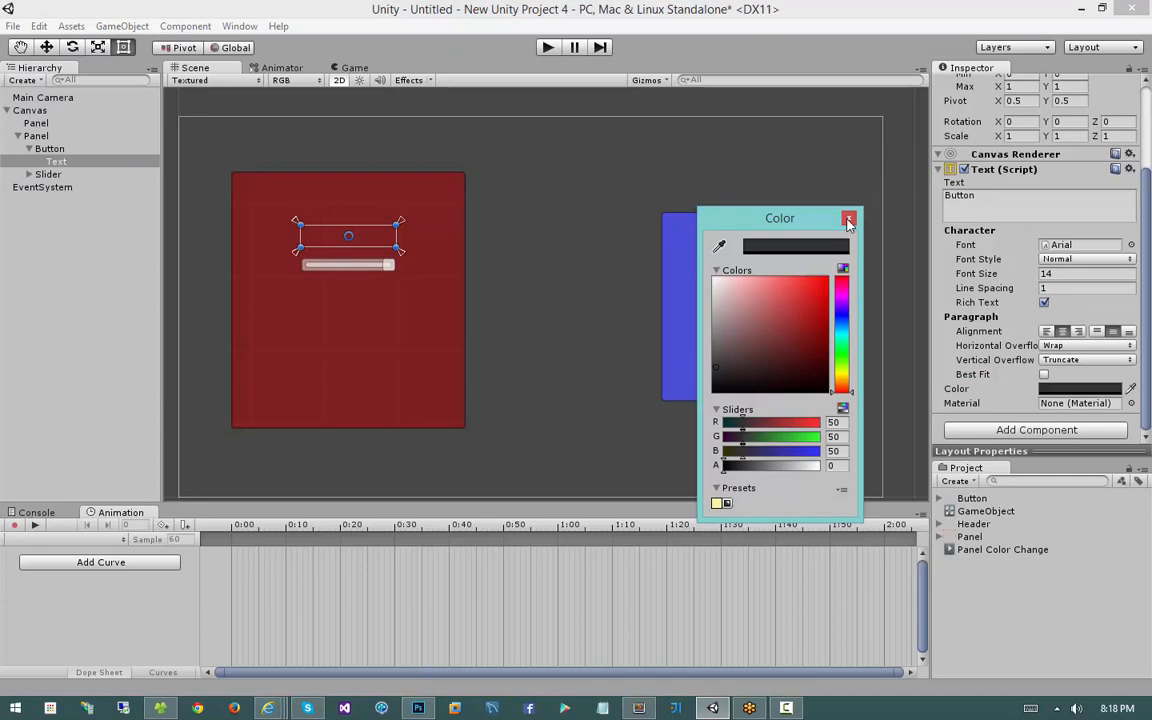
{"action": "left_click", "coordinate": [849, 218]}
Expand the Slider's Fill Area and Handle Slide Area to examine the child objects that would also need fading
{"action": "left_click", "coordinate": [366, 265]}
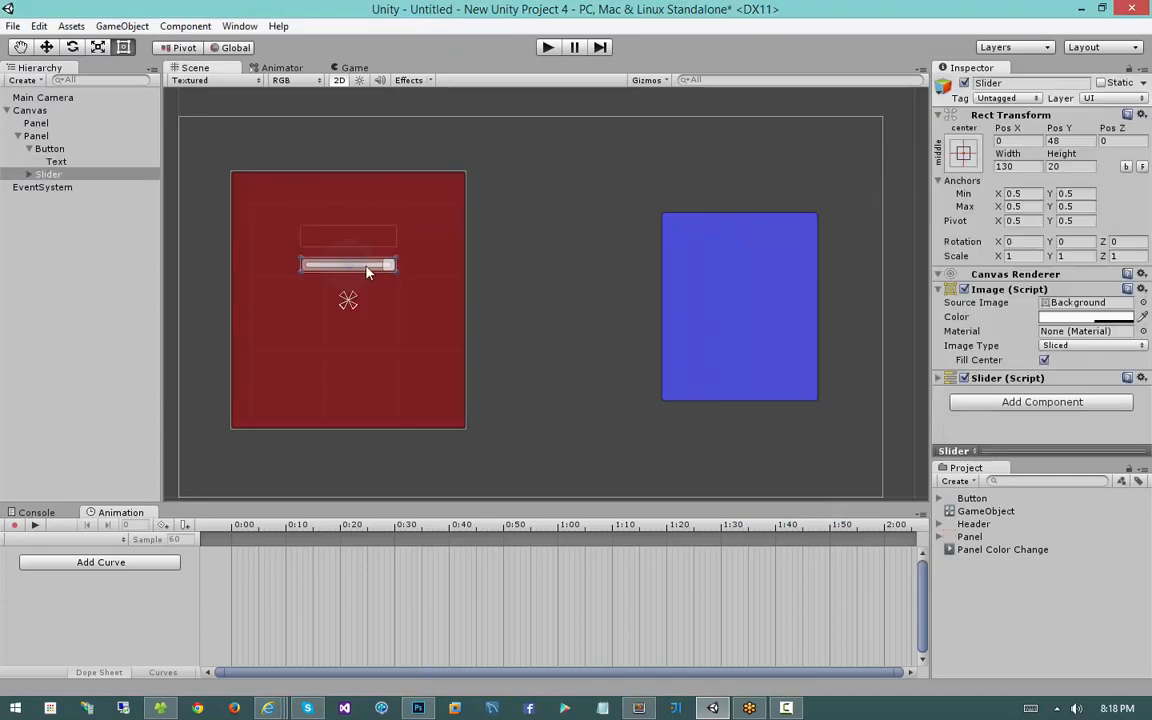
{"action": "left_click", "coordinate": [29, 174]}
{"action": "left_click", "coordinate": [39, 187]}
{"action": "left_click", "coordinate": [40, 212]}
{"action": "left_click", "coordinate": [85, 212]}
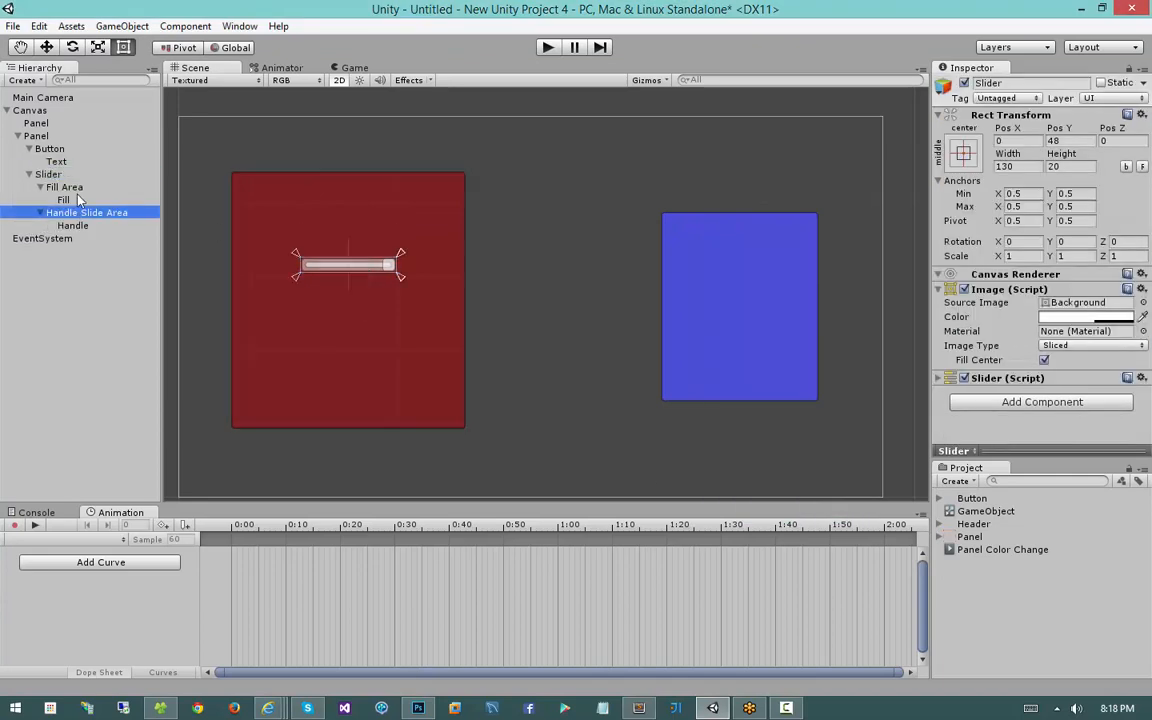
{"action": "left_click", "coordinate": [63, 199]}
{"action": "left_click", "coordinate": [673, 349]}
Undo the alpha changes made to the Button's Image and Text
{"action": "key", "text": "ctrl+z"}
{"action": "key", "text": "ctrl+z"}
{"action": "key", "text": "ctrl+z"}
{"action": "key", "text": "ctrl+z"}
{"action": "key", "text": "ctrl+z"}
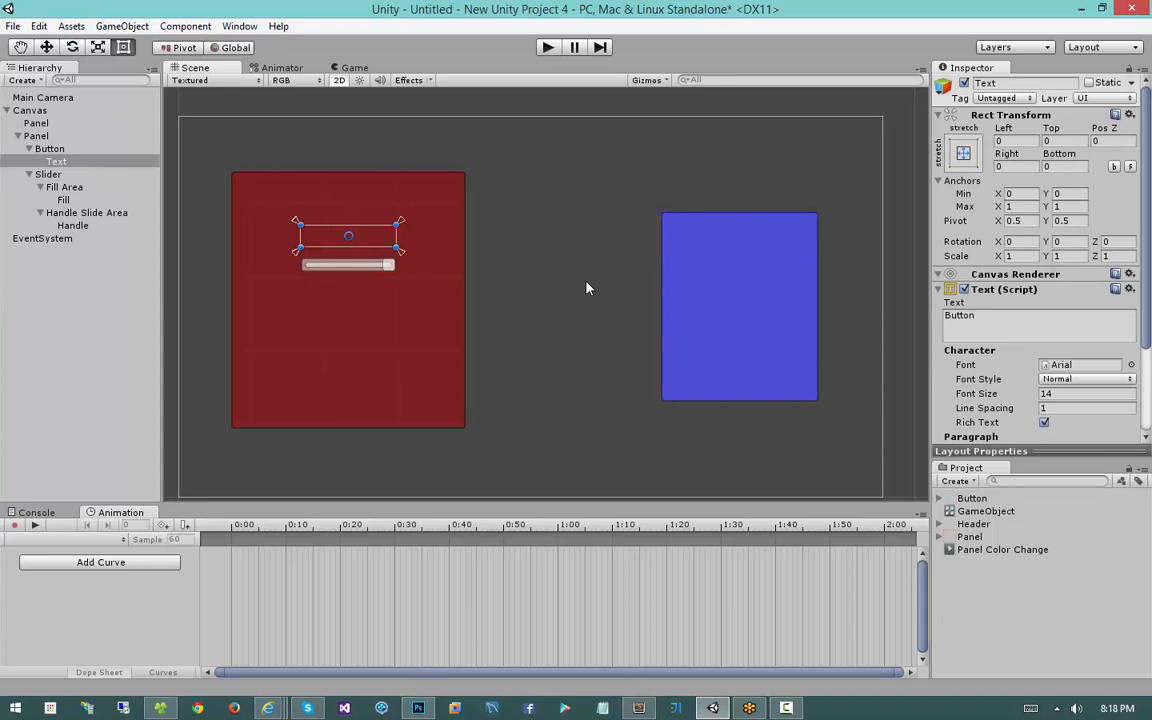
{"action": "key", "text": "ctrl+z"}
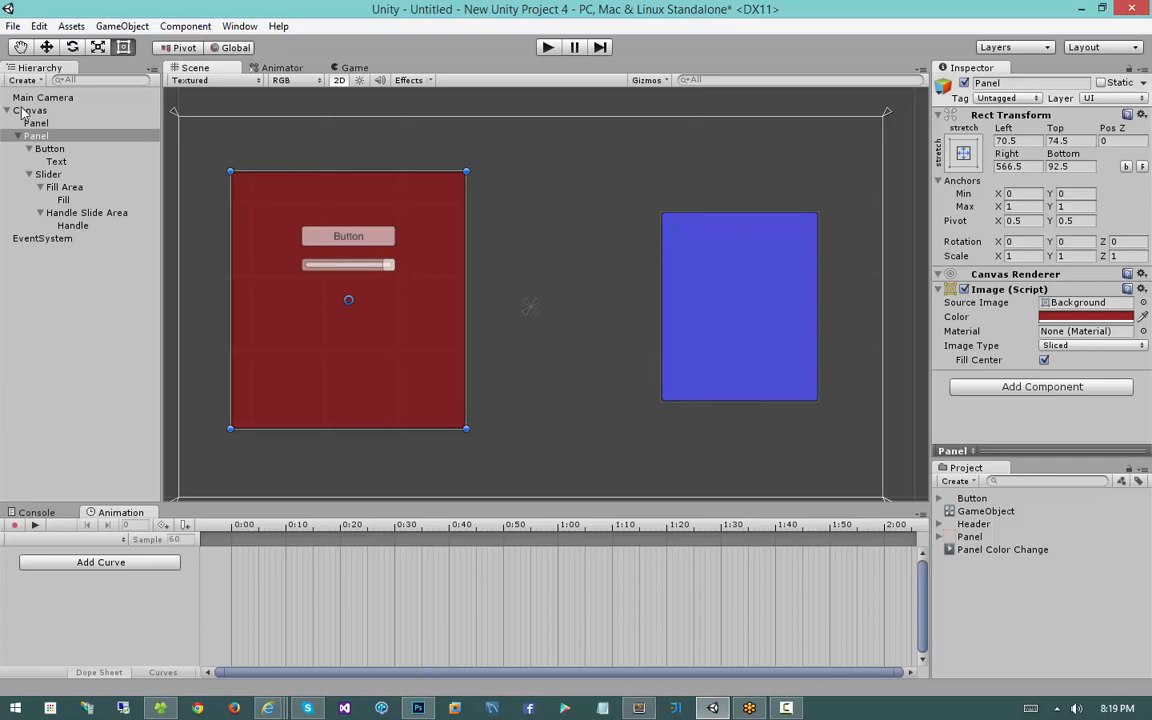
Add a Canvas Group component to the red Panel and turn off its Interactable option
{"action": "left_click", "coordinate": [36, 135]}
{"action": "left_click", "coordinate": [1007, 387]}
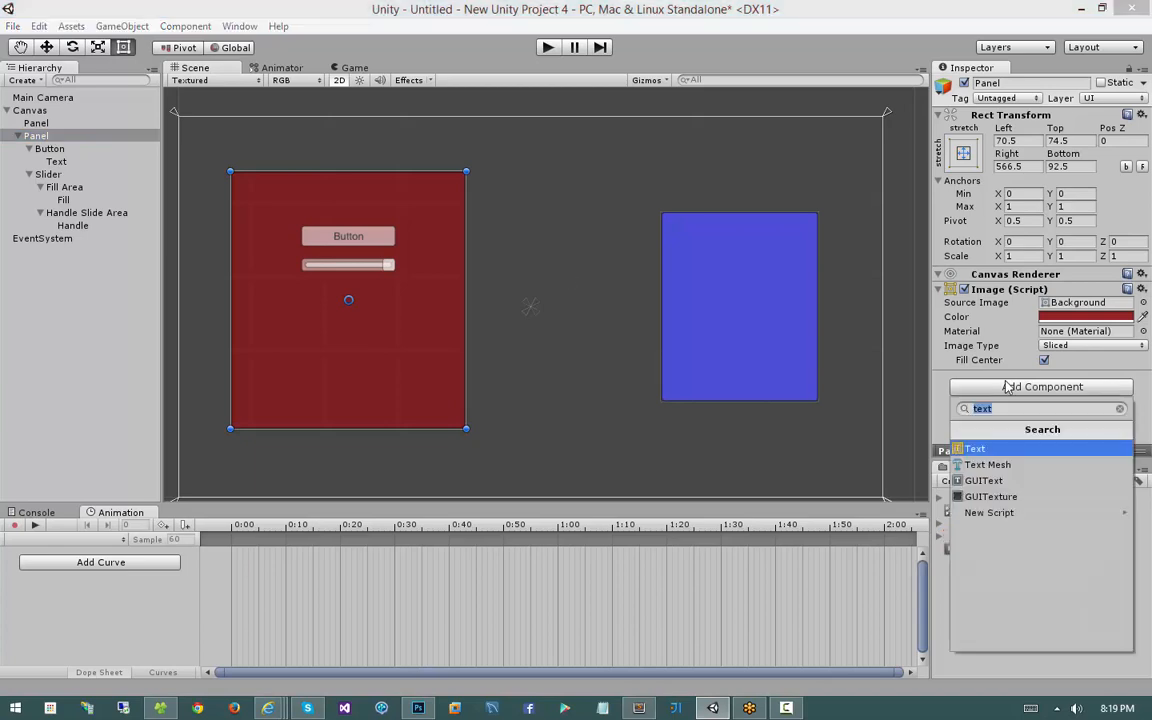
{"action": "type", "text": "canv"}
{"action": "key", "text": "Down"}
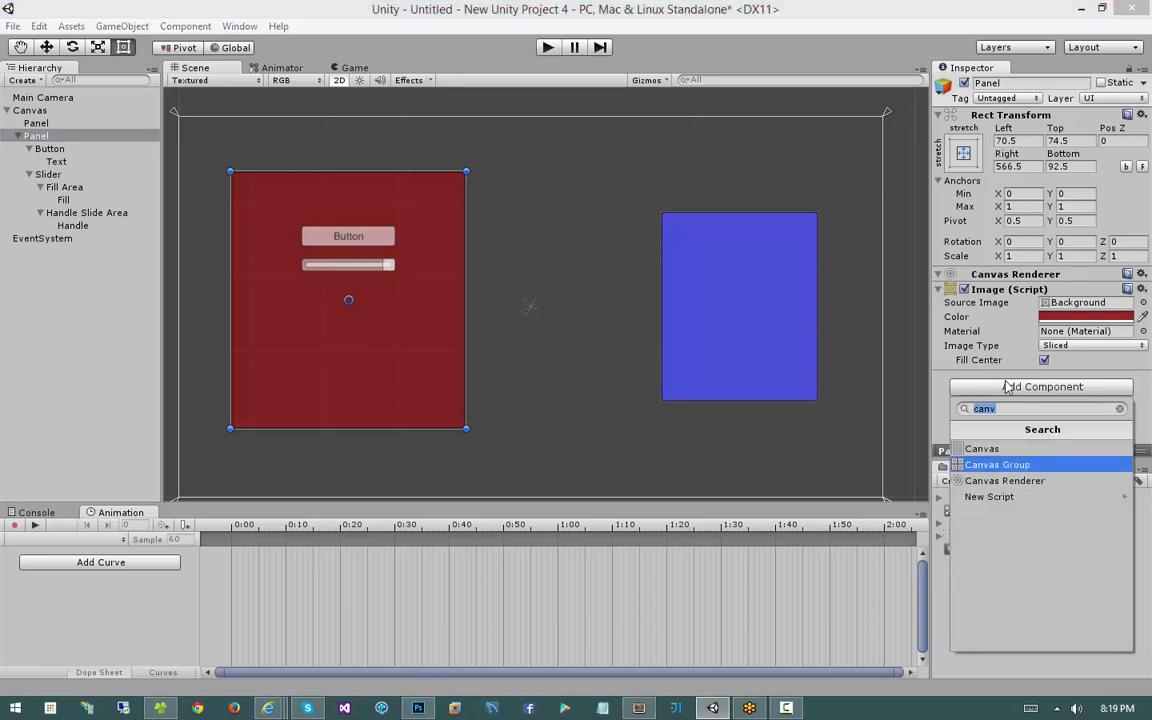
{"action": "key", "text": "Return"}
{"action": "scroll", "coordinate": [1007, 387], "scroll_direction": "down", "scroll_amount": 1}
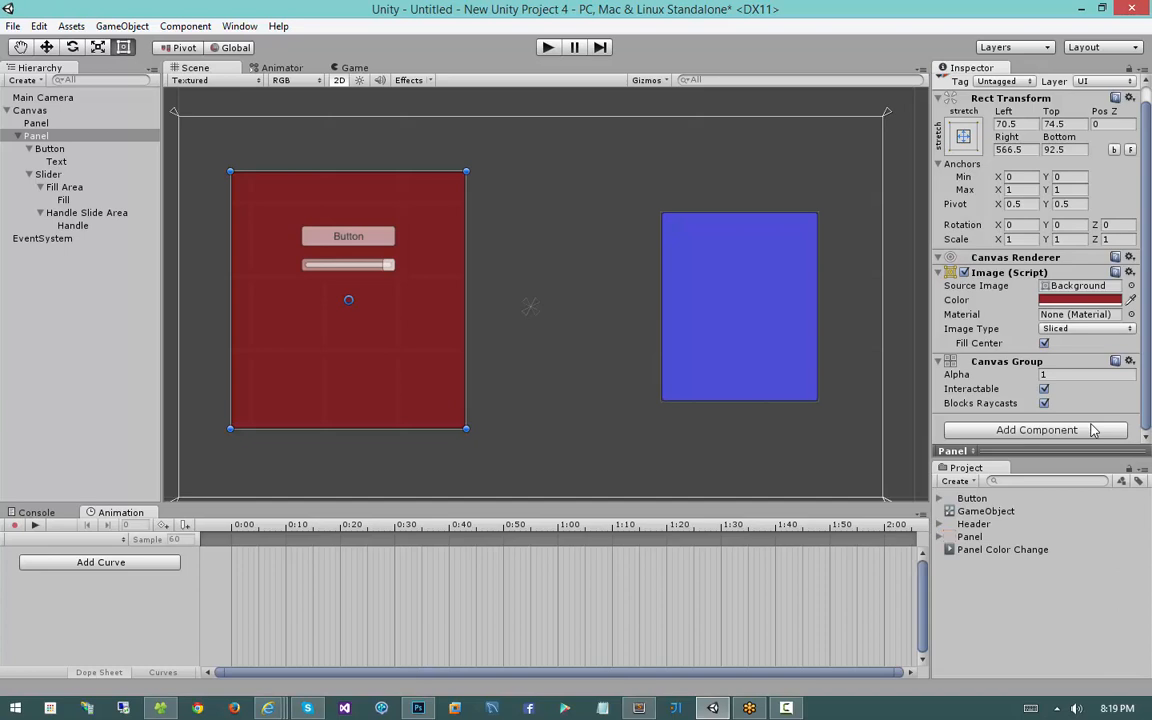
{"action": "left_click", "coordinate": [1044, 388]}
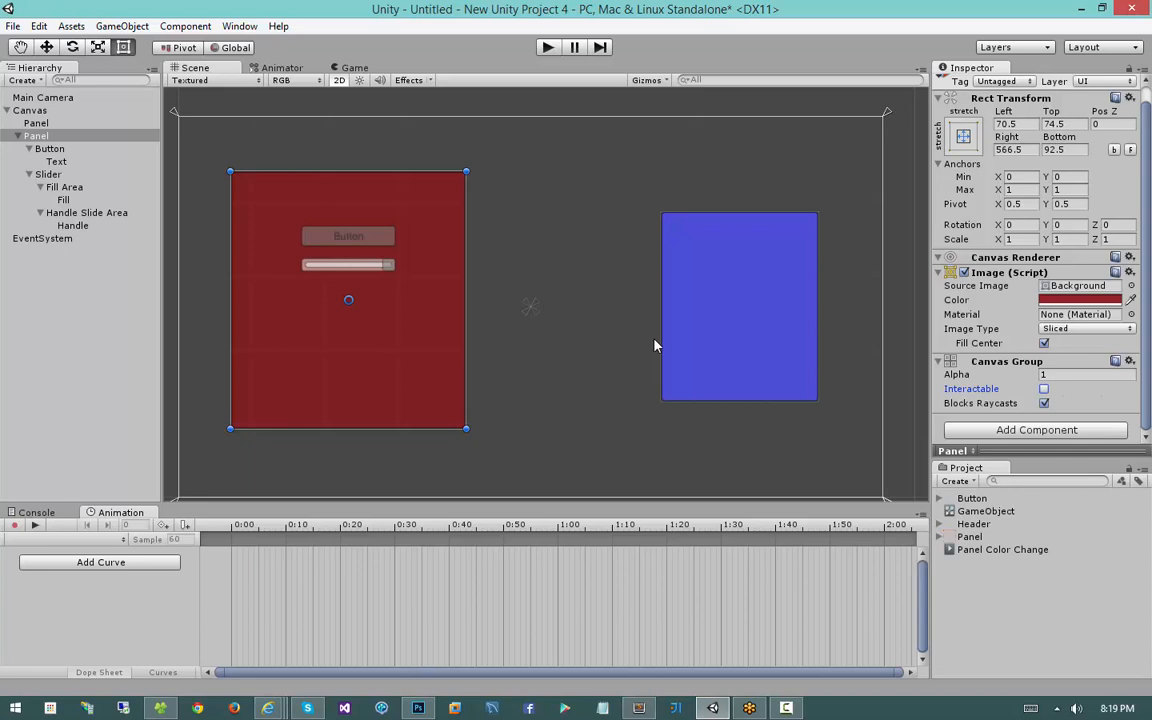
Toggle the Canvas Group's Interactable option off and on repeatedly to show its effect on the Button and Slider, leaving it on
{"action": "left_click", "coordinate": [1044, 389]}
{"action": "left_click", "coordinate": [1044, 389]}
{"action": "left_click", "coordinate": [1044, 389]}
{"action": "left_click", "coordinate": [1044, 389]}
{"action": "left_click", "coordinate": [1044, 389]}
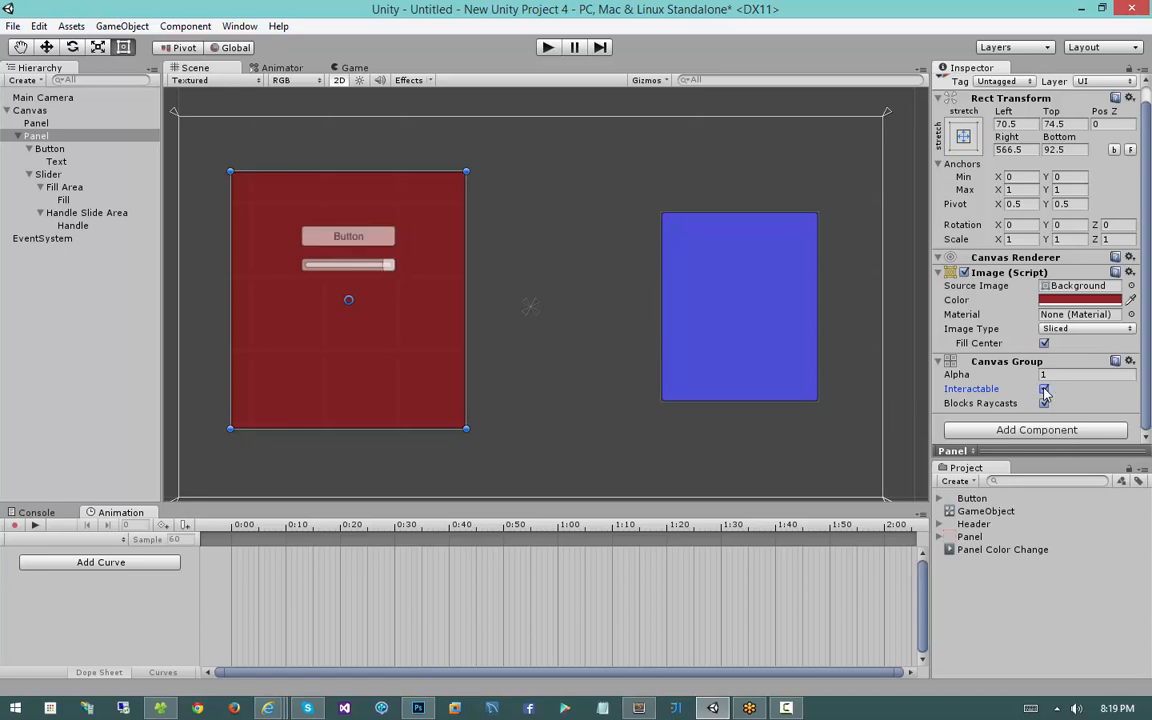
{"action": "left_click", "coordinate": [1044, 389]}
{"action": "left_click", "coordinate": [1044, 389]}
{"action": "left_click", "coordinate": [1044, 389]}
{"action": "left_click", "coordinate": [1044, 389]}
{"action": "left_click", "coordinate": [1044, 389]}
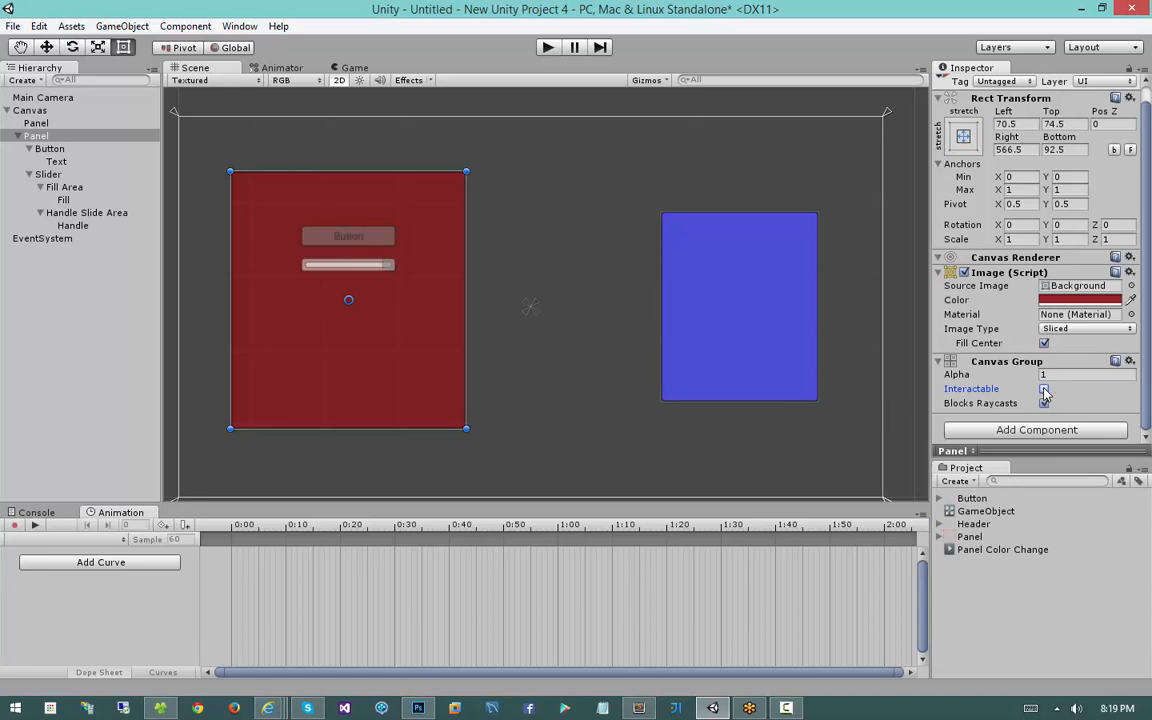
{"action": "left_click", "coordinate": [1044, 389]}
{"action": "left_click", "coordinate": [1044, 389]}
{"action": "left_click", "coordinate": [1044, 389]}
{"action": "left_click", "coordinate": [1044, 389]}
{"action": "left_click", "coordinate": [1044, 389]}
{"action": "left_click", "coordinate": [1044, 389]}
{"action": "left_click", "coordinate": [1044, 389]}
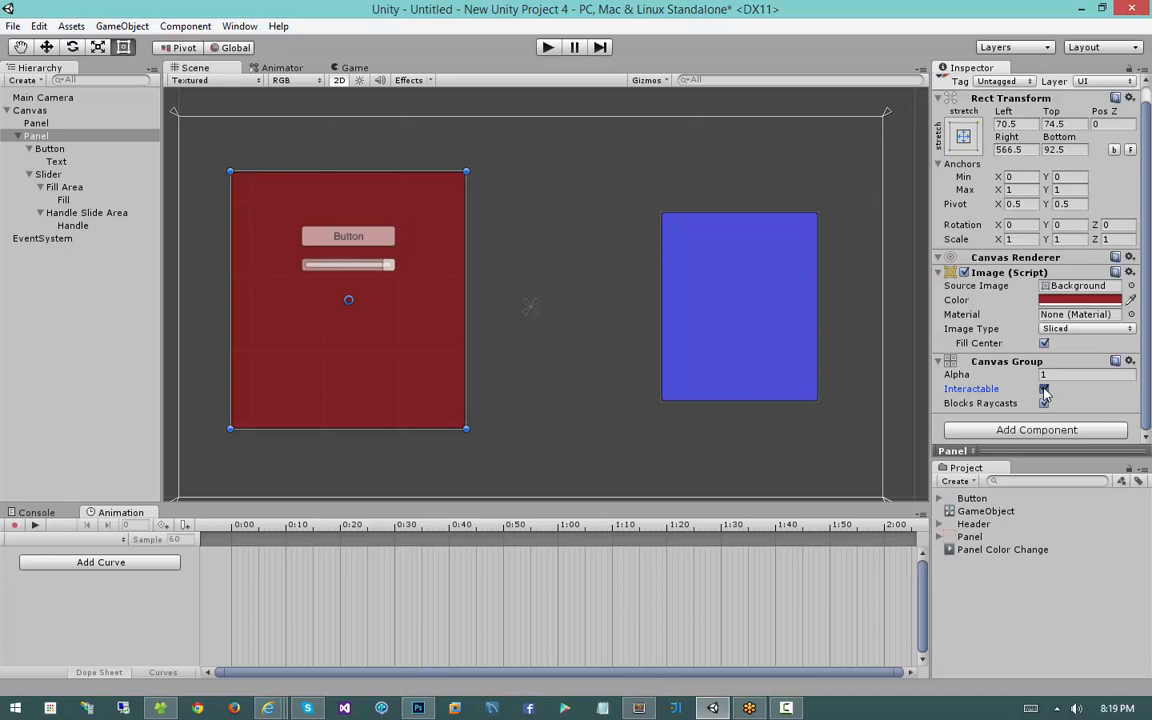
{"action": "left_click", "coordinate": [1044, 389]}
{"action": "left_click", "coordinate": [1044, 389]}
{"action": "left_click", "coordinate": [1044, 389]}
{"action": "left_click", "coordinate": [1044, 389]}
{"action": "left_click", "coordinate": [1044, 389]}
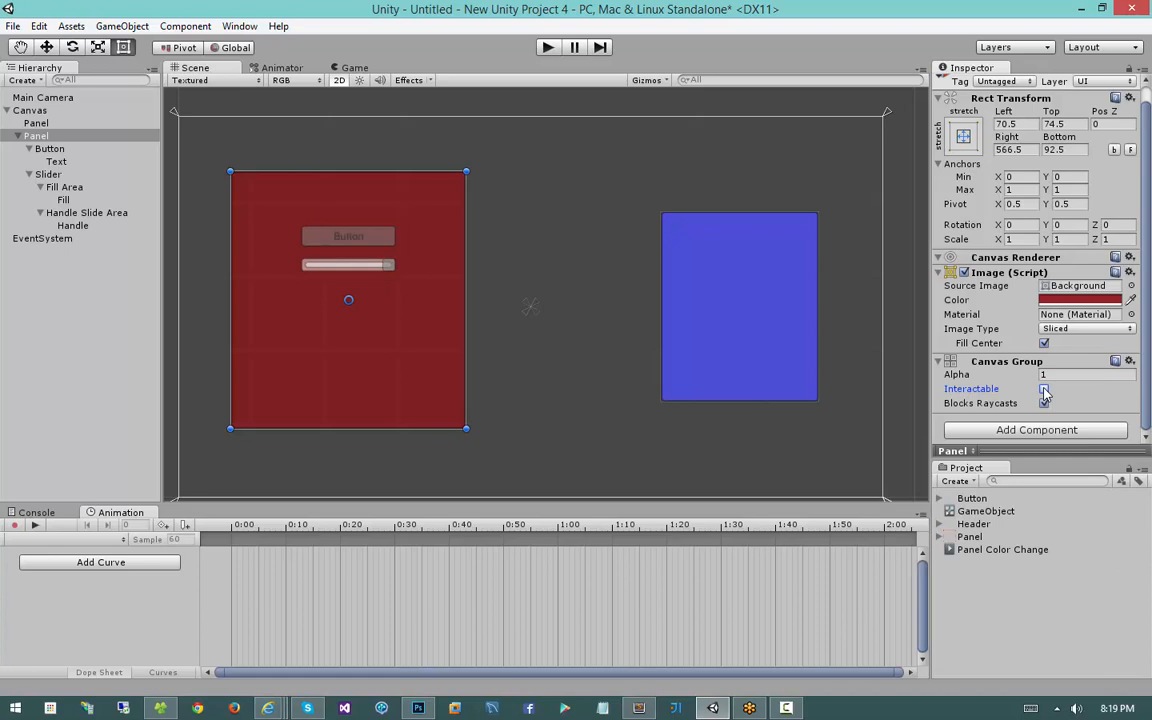
{"action": "left_click", "coordinate": [1044, 389]}
{"action": "left_click", "coordinate": [1044, 389]}
{"action": "left_click", "coordinate": [1044, 389]}
{"action": "left_click", "coordinate": [1044, 389]}
{"action": "left_click", "coordinate": [1044, 389]}
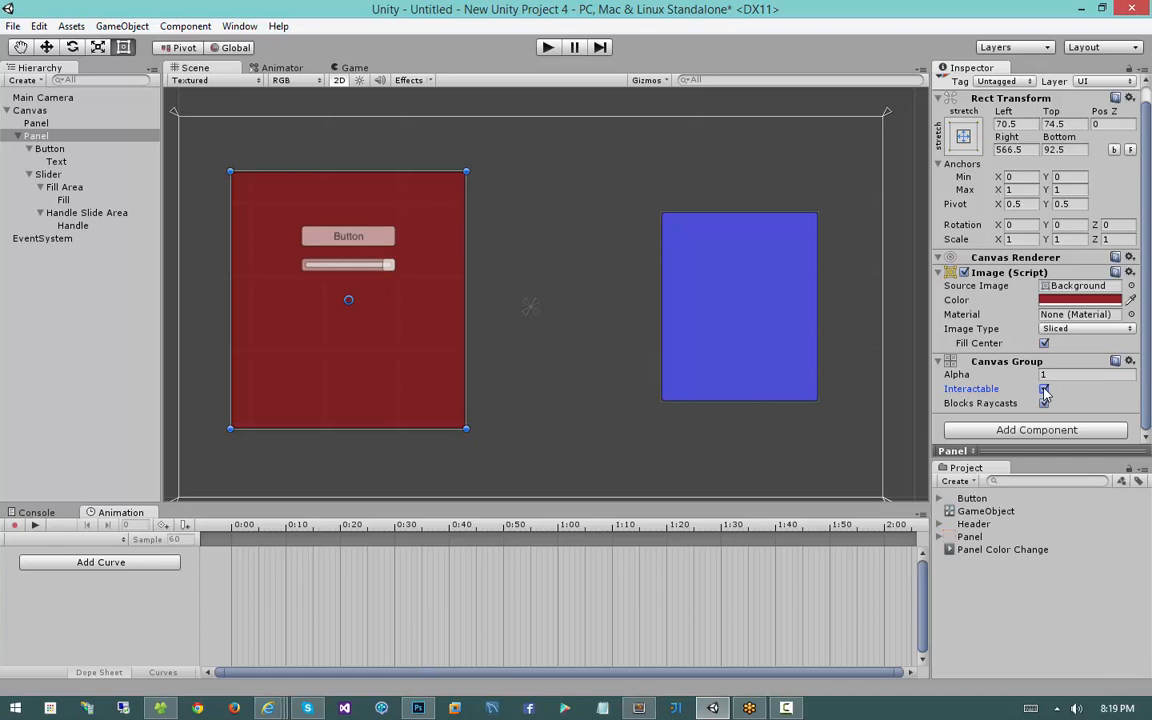
{"action": "left_click", "coordinate": [1044, 389]}
{"action": "left_click", "coordinate": [1044, 389]}
Lower the Canvas Group's alpha to fade the red Panel with its children, and restore it to 1
{"action": "left_click", "coordinate": [957, 376]}
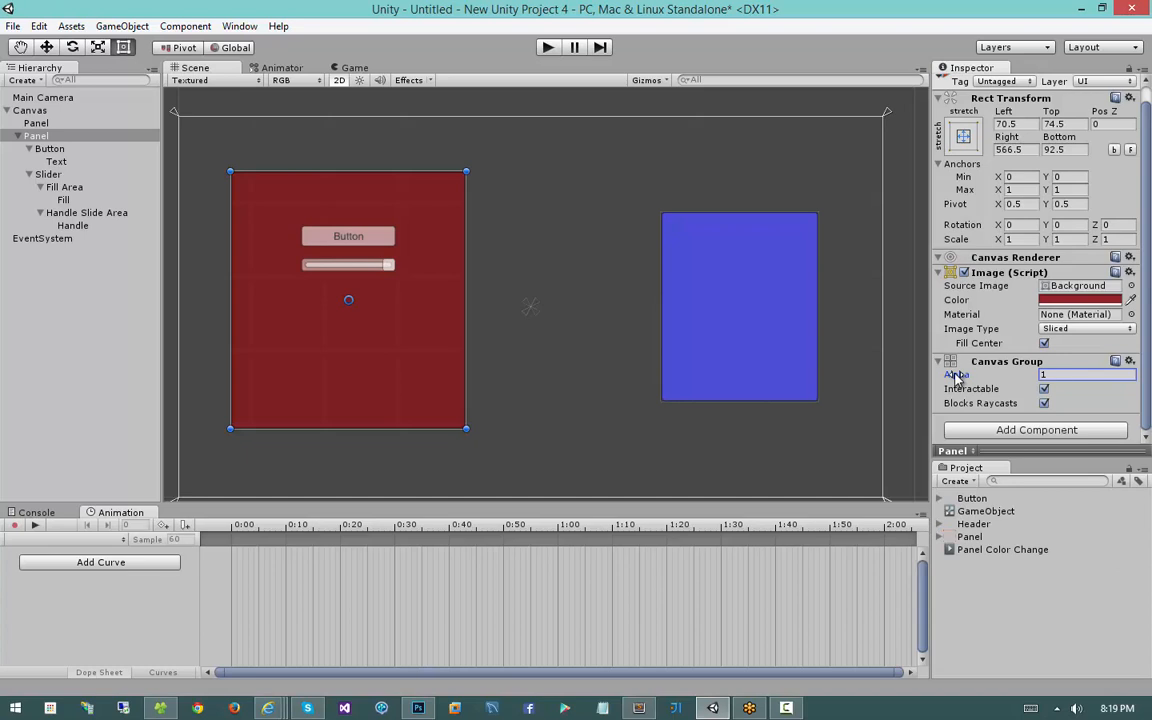
{"action": "left_click_drag", "start_coordinate": [957, 377], "coordinate": [890, 345]}
{"action": "left_click", "coordinate": [47, 140]}
{"action": "left_click_drag", "start_coordinate": [957, 379], "coordinate": [1064, 367]}
Change the red Panel's Image color to light grey (218, 218, 218) with alpha 103
{"action": "left_click", "coordinate": [1078, 299]}
{"action": "left_click_drag", "start_coordinate": [766, 288], "coordinate": [674, 303]}
{"action": "left_click_drag", "start_coordinate": [805, 466], "coordinate": [763, 470]}
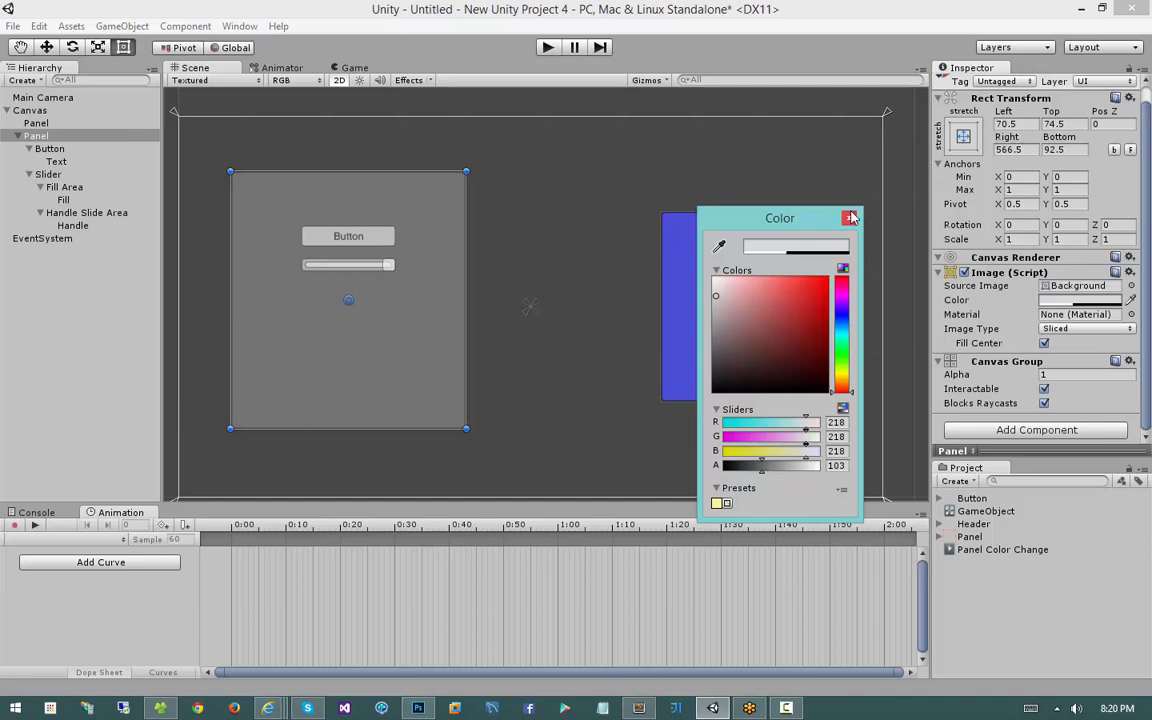
{"action": "left_click", "coordinate": [850, 218]}
Add an Outline effect component to the Button inside the grey Panel
{"action": "left_click", "coordinate": [348, 236]}
{"action": "key", "text": "f"}
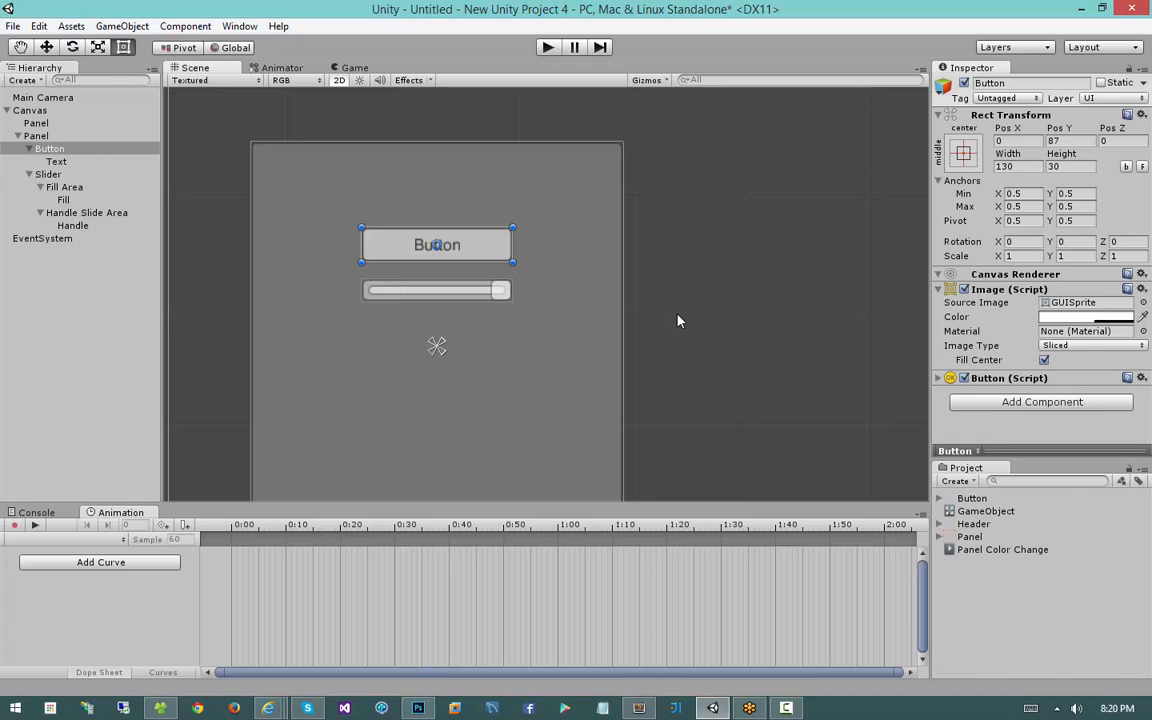
{"action": "left_click", "coordinate": [1079, 404]}
{"action": "key", "text": "BackSpace"}
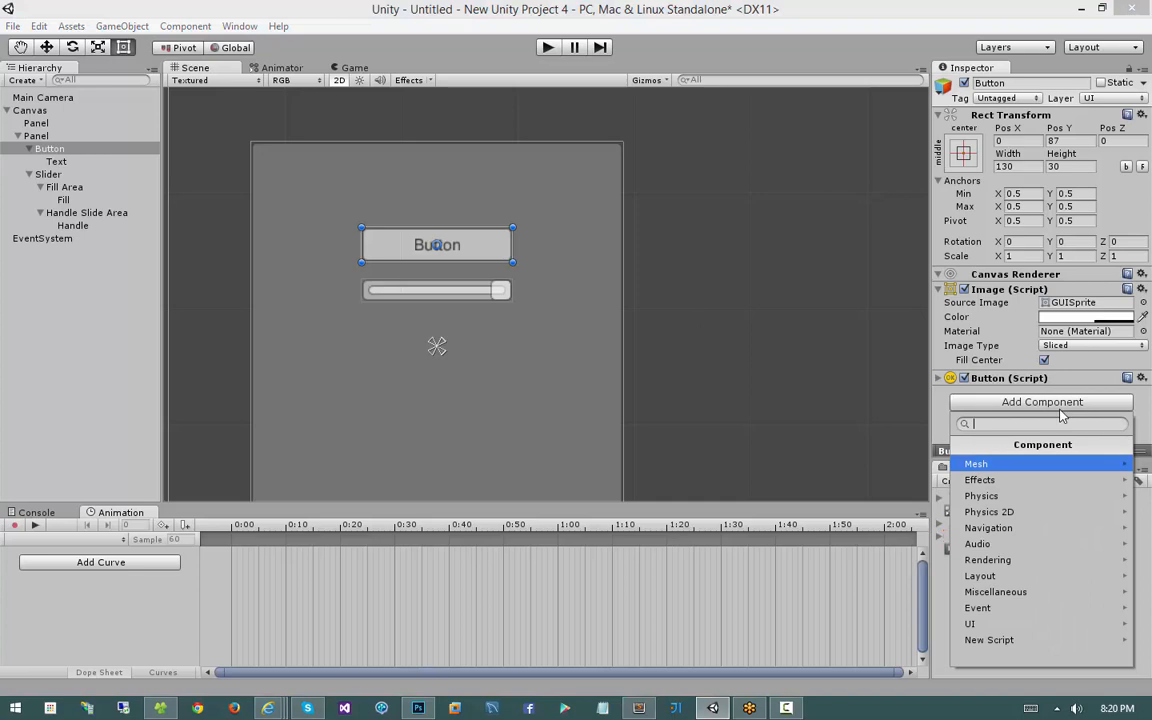
{"action": "left_click", "coordinate": [1000, 624]}
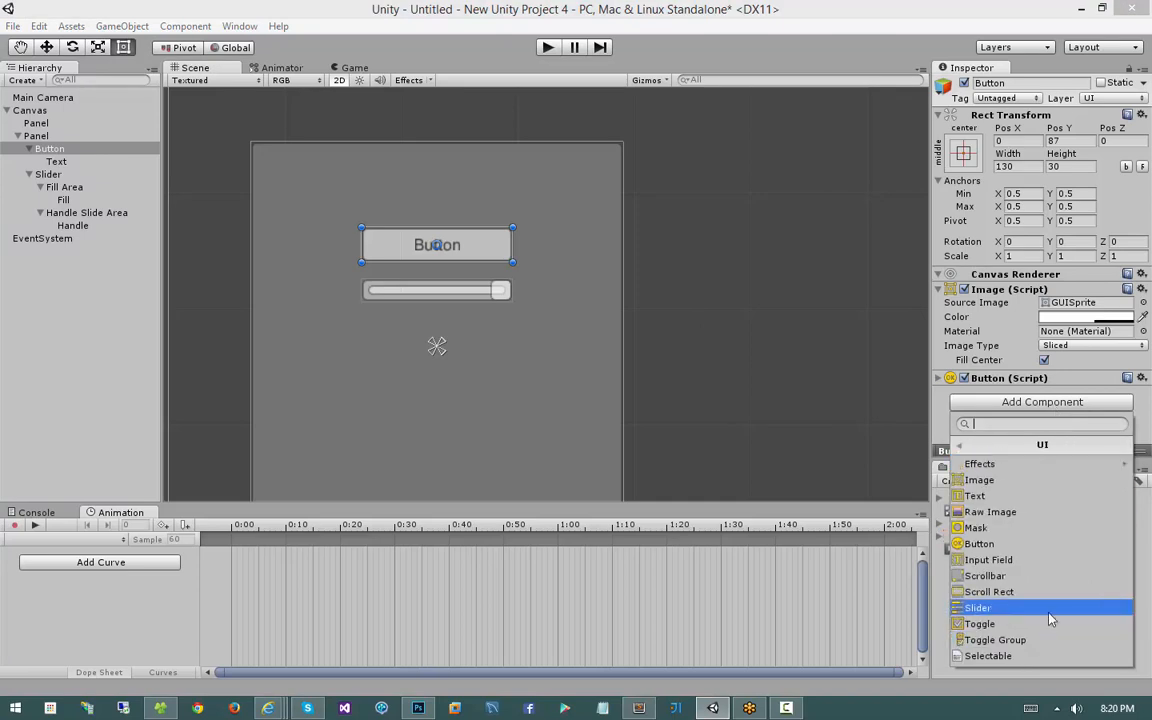
{"action": "left_click", "coordinate": [1019, 465]}
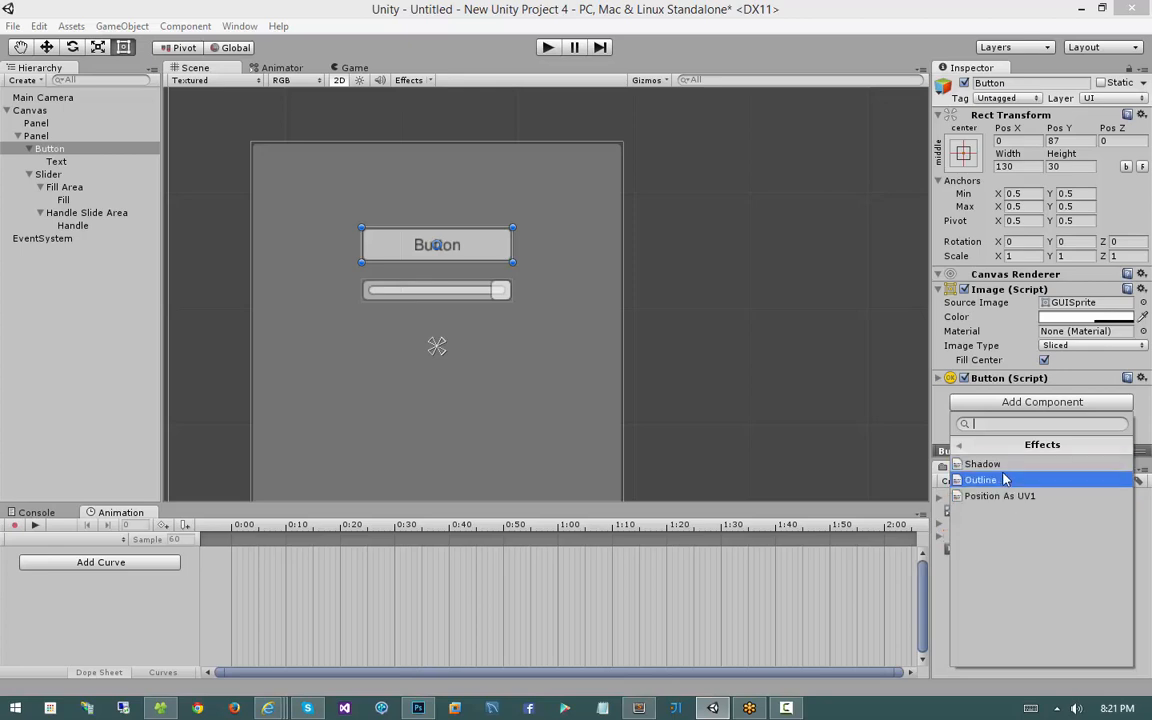
{"action": "left_click", "coordinate": [1005, 481]}
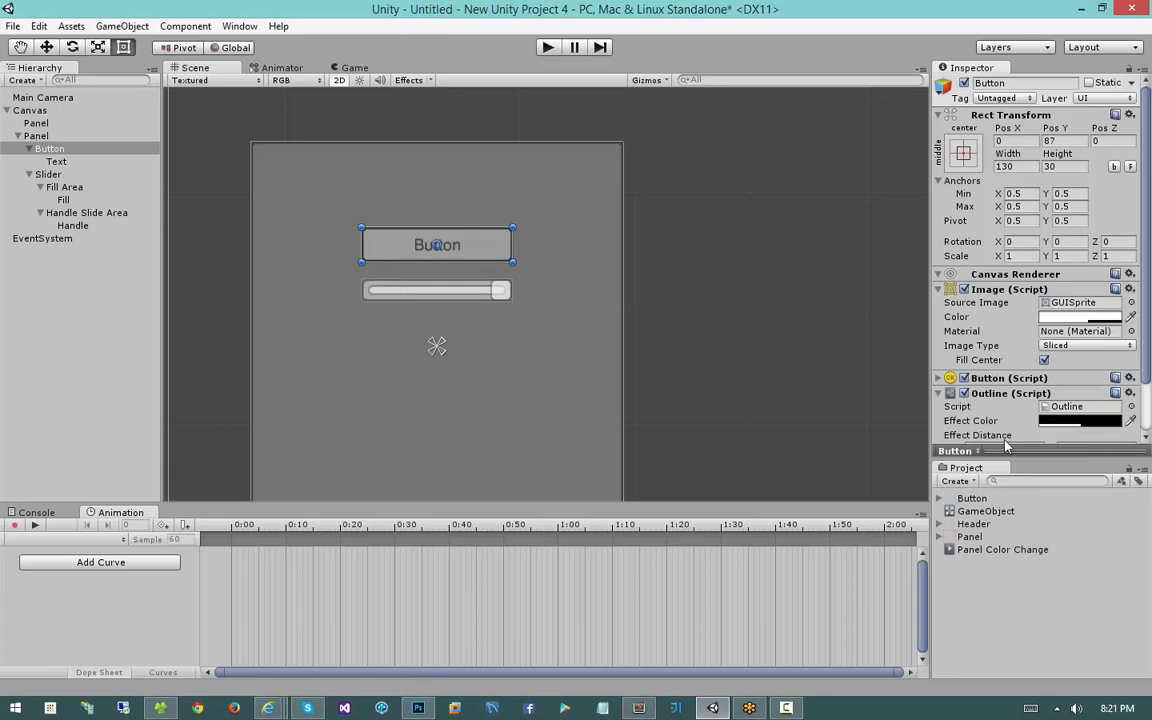
Set the Button Outline's effect distance to about X 4.84 and Y 0.67, and toggle Use Graphic Alpha off and on
{"action": "scroll", "coordinate": [957, 400], "scroll_direction": "down", "scroll_amount": 2}
{"action": "left_click_drag", "start_coordinate": [957, 400], "coordinate": [989, 346]}
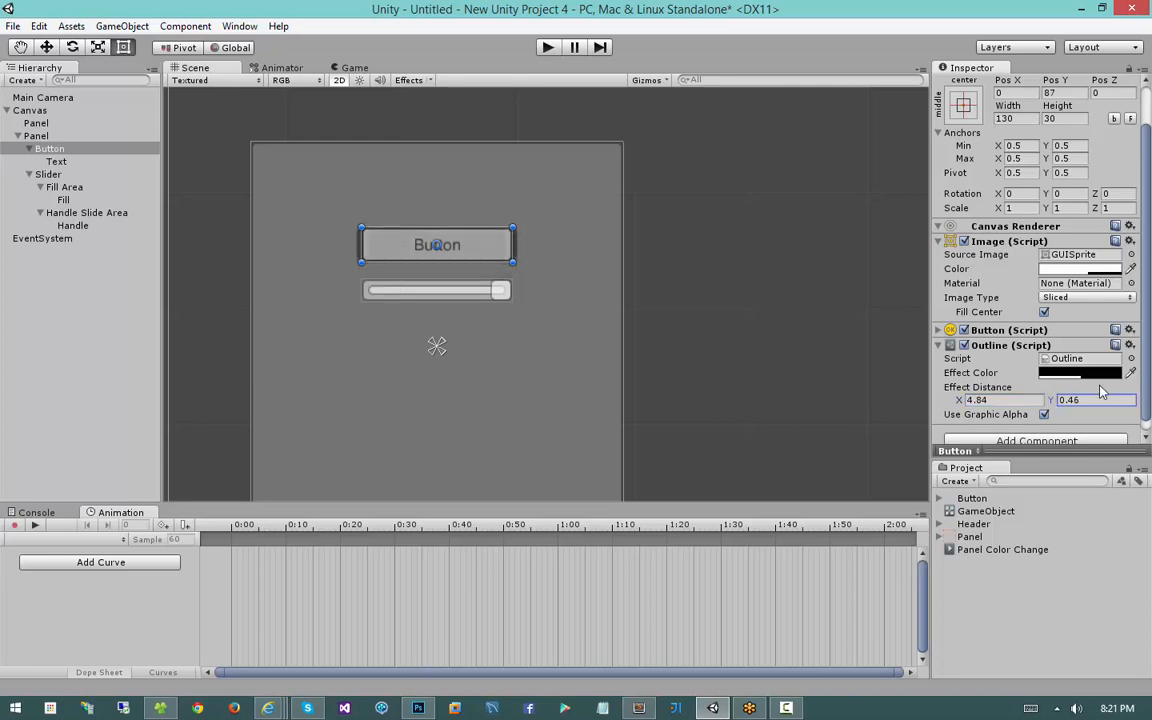
{"action": "left_click", "coordinate": [1044, 414]}
{"action": "left_click", "coordinate": [1045, 415]}
Color the Button's Outline effect red (238, 0, 0), and remove the Outline component
{"action": "left_click", "coordinate": [1059, 375]}
{"action": "left_click_drag", "start_coordinate": [725, 328], "coordinate": [861, 272]}
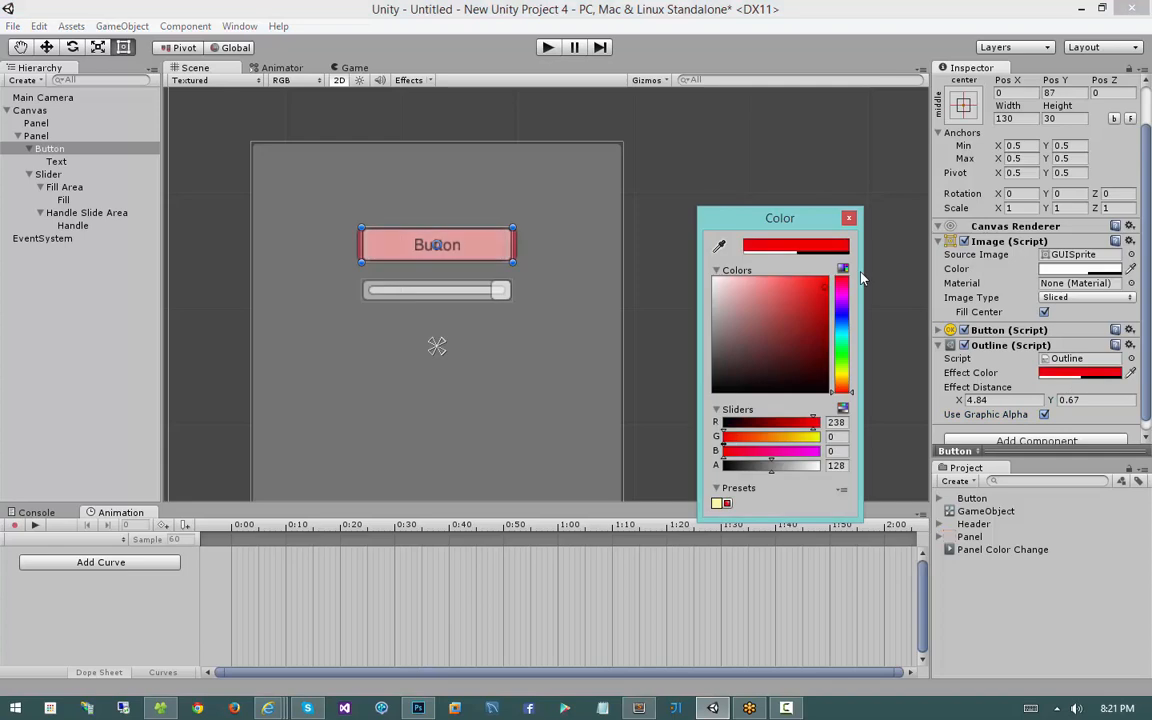
{"action": "left_click", "coordinate": [849, 218]}
{"action": "left_click", "coordinate": [1130, 345]}
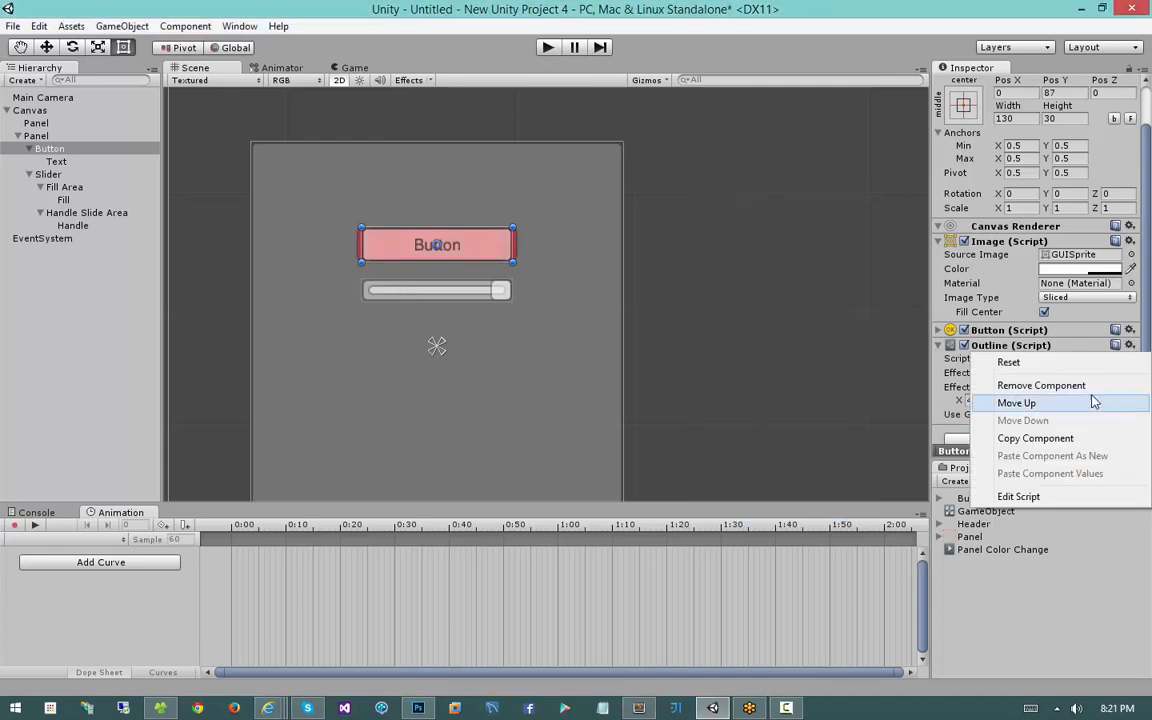
{"action": "left_click", "coordinate": [1073, 388]}
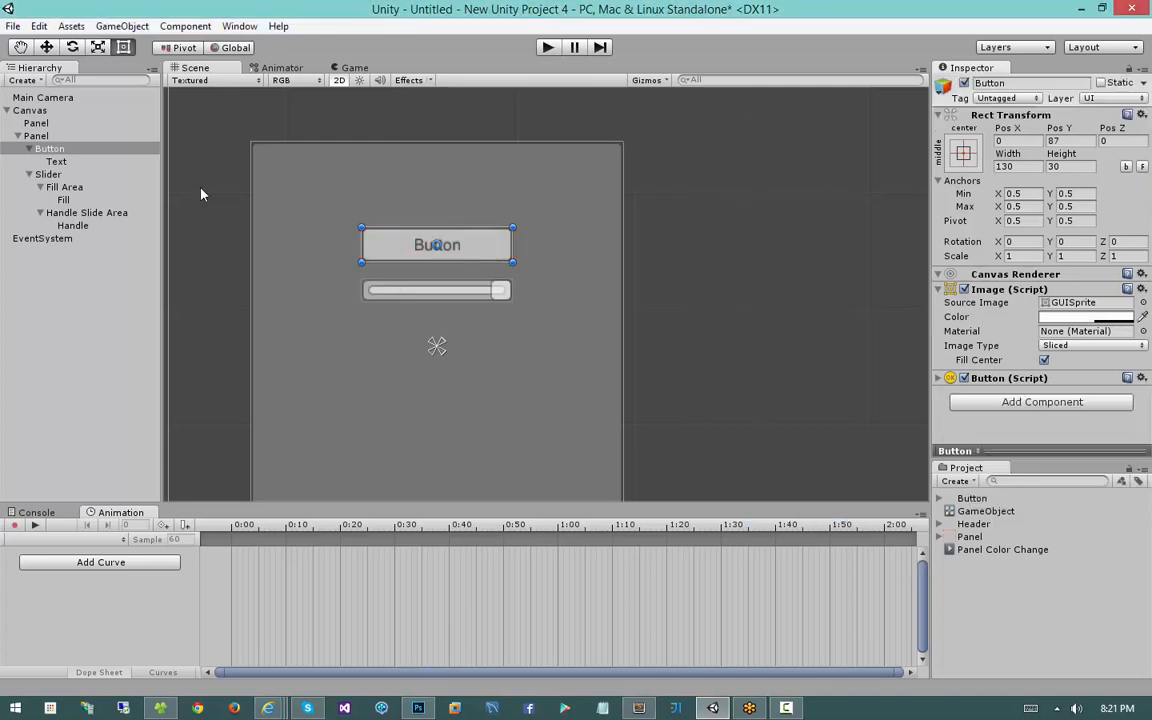
Create a UI Text inside the grey Panel and add an Outline component to it
{"action": "right_click", "coordinate": [48, 135]}
{"action": "mouse_move", "coordinate": [113, 358]}
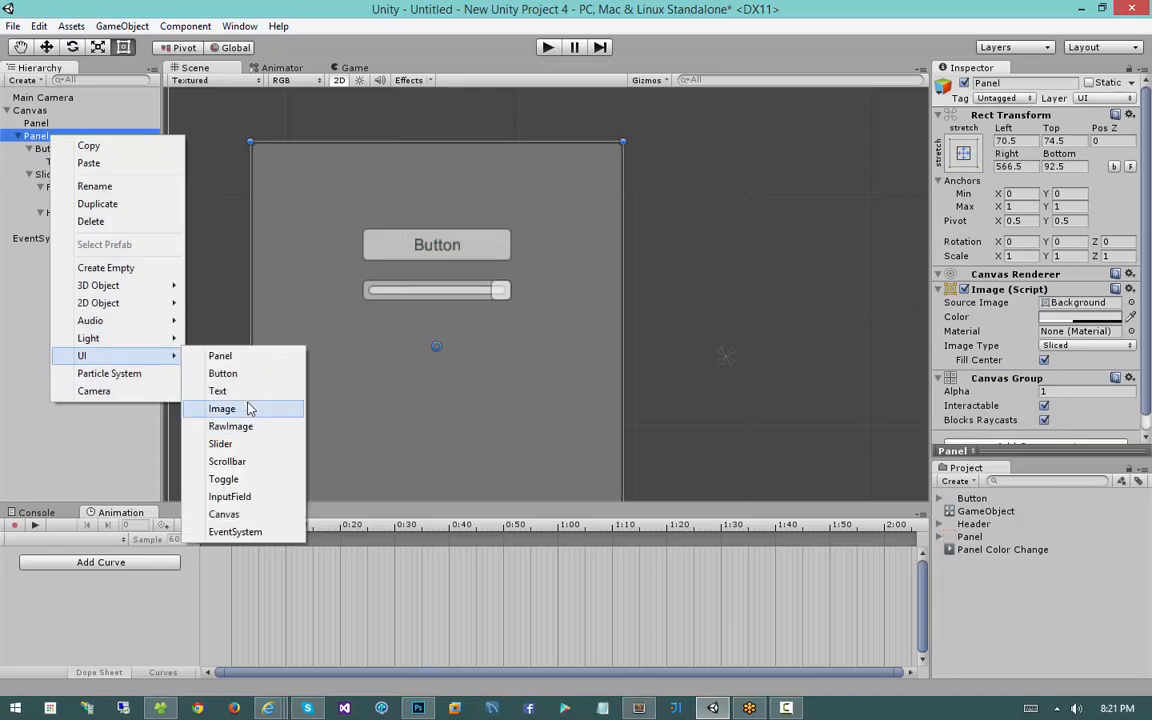
{"action": "left_click", "coordinate": [220, 389]}
{"action": "scroll", "coordinate": [1041, 405], "scroll_direction": "down", "scroll_amount": 3}
{"action": "left_click", "coordinate": [1023, 429]}
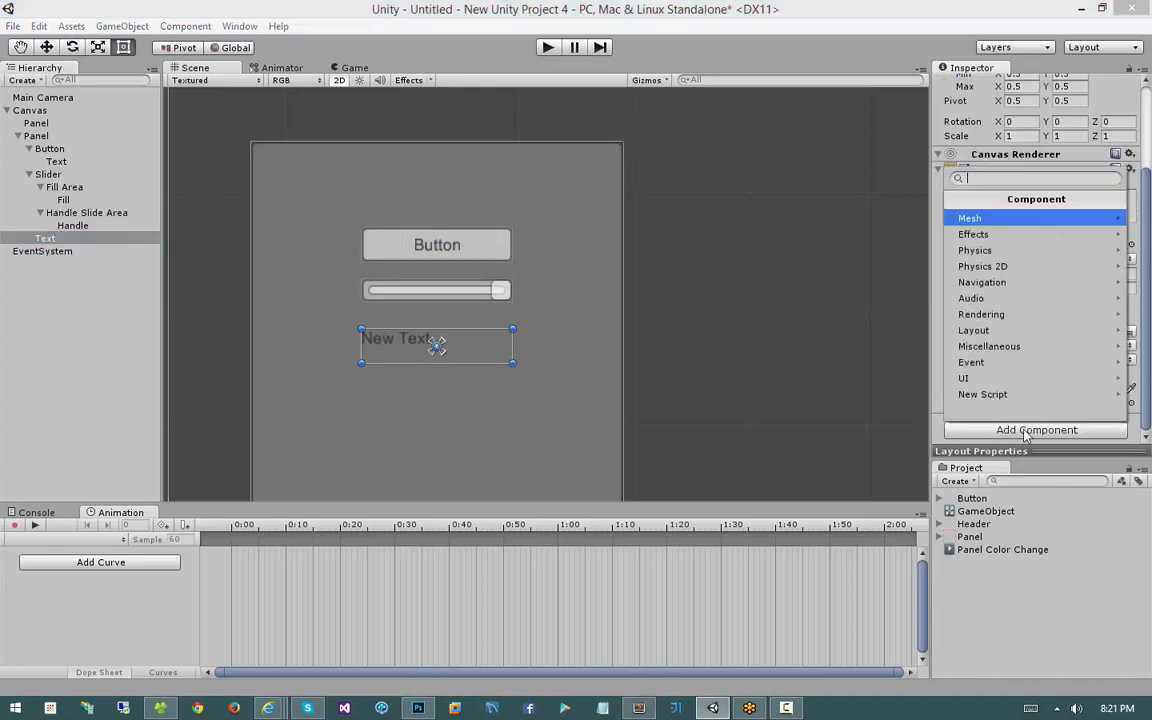
{"action": "type", "text": "outl"}
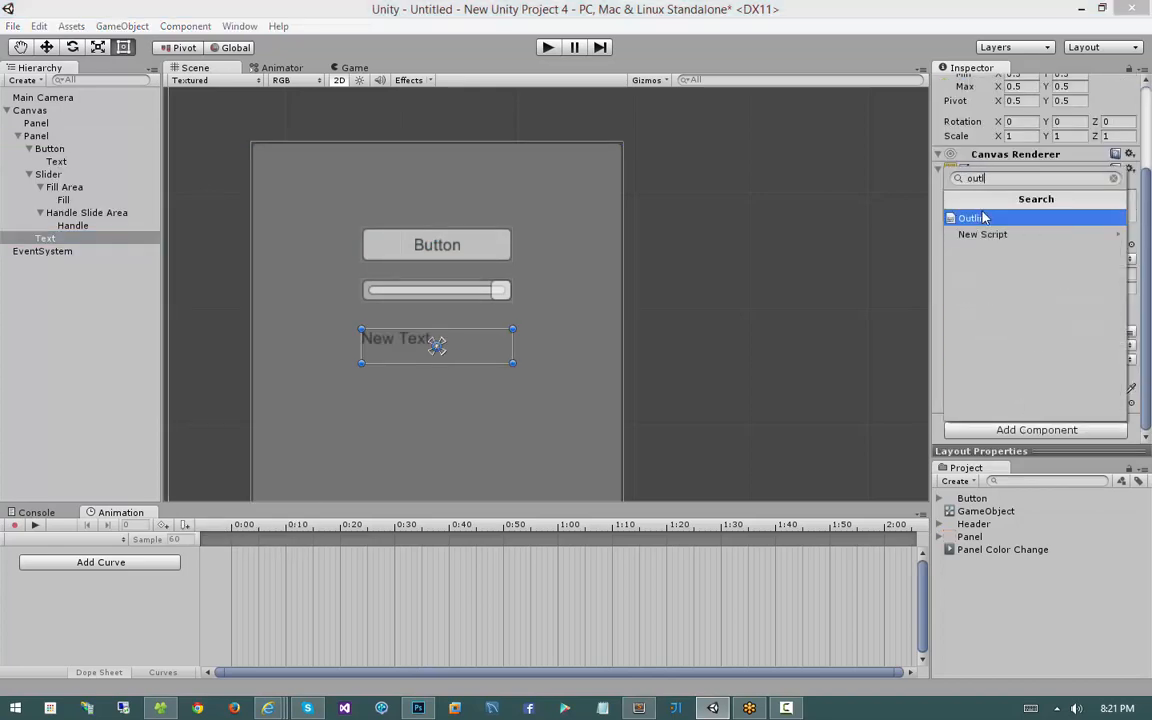
{"action": "key", "text": "Return"}
Set the new Text's Outline effect color to red (255, 0, 0) and reduce its effect distance, with Y at -0.59
{"action": "scroll", "coordinate": [997, 333], "scroll_direction": "down", "scroll_amount": 2}
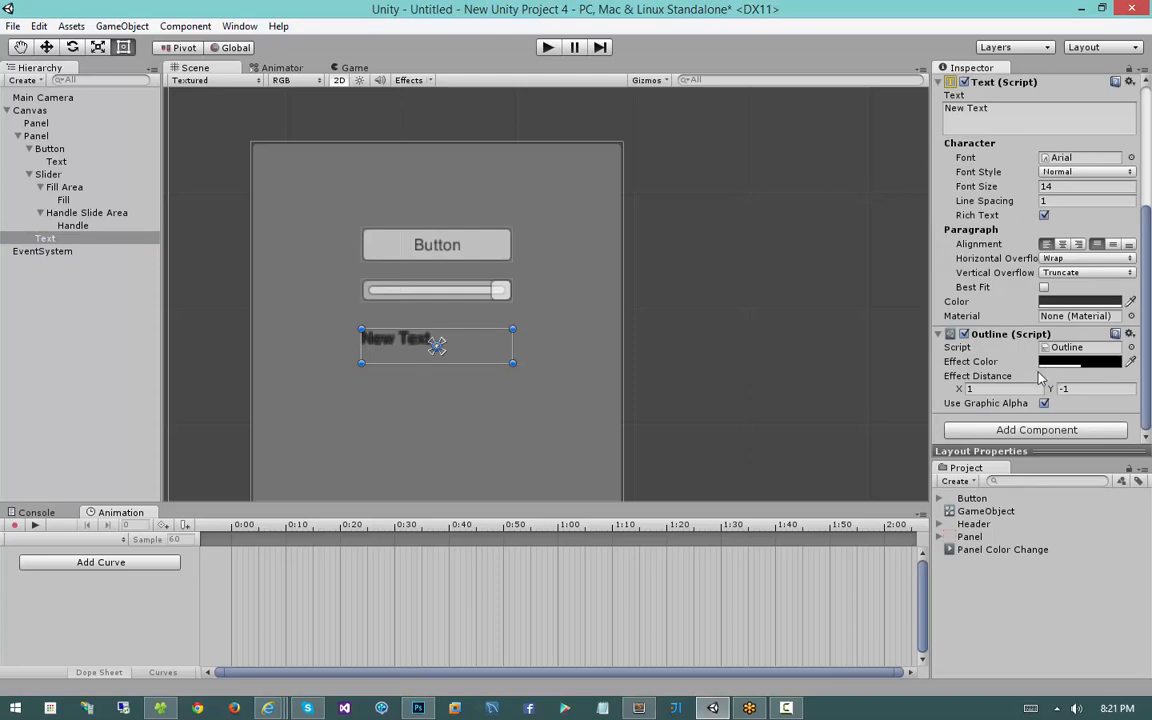
{"action": "left_click_drag", "start_coordinate": [959, 389], "coordinate": [909, 403]}
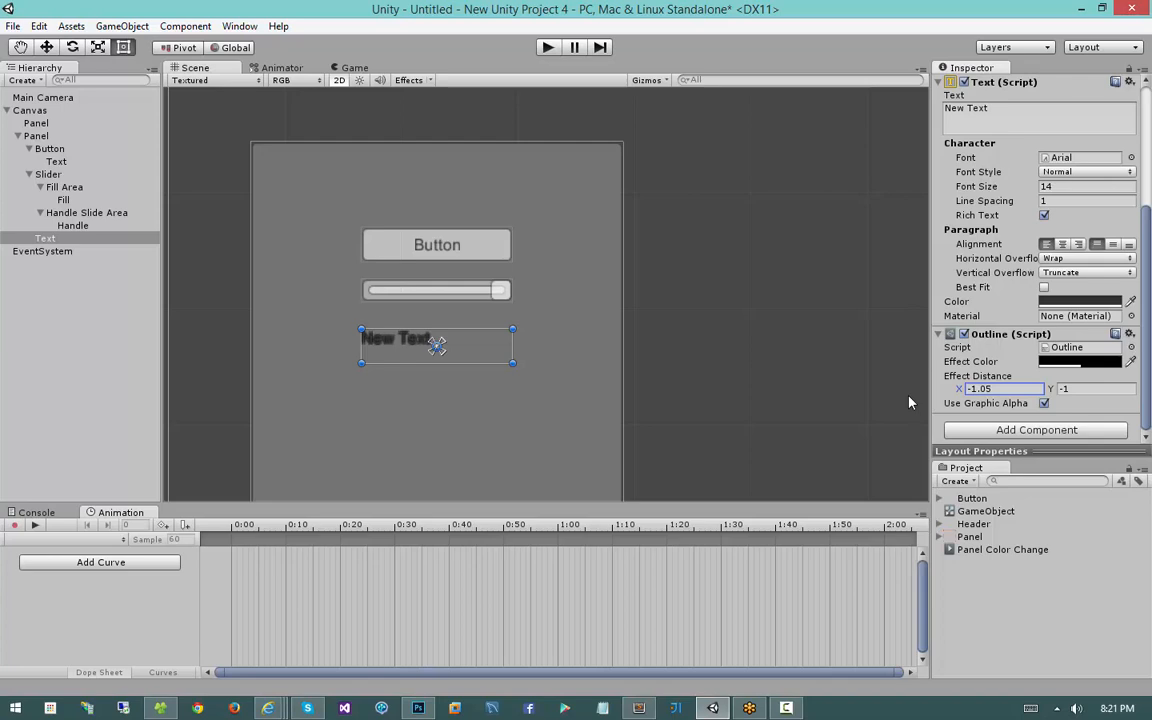
{"action": "left_click", "coordinate": [1080, 361]}
{"action": "left_click_drag", "start_coordinate": [716, 284], "coordinate": [846, 269]}
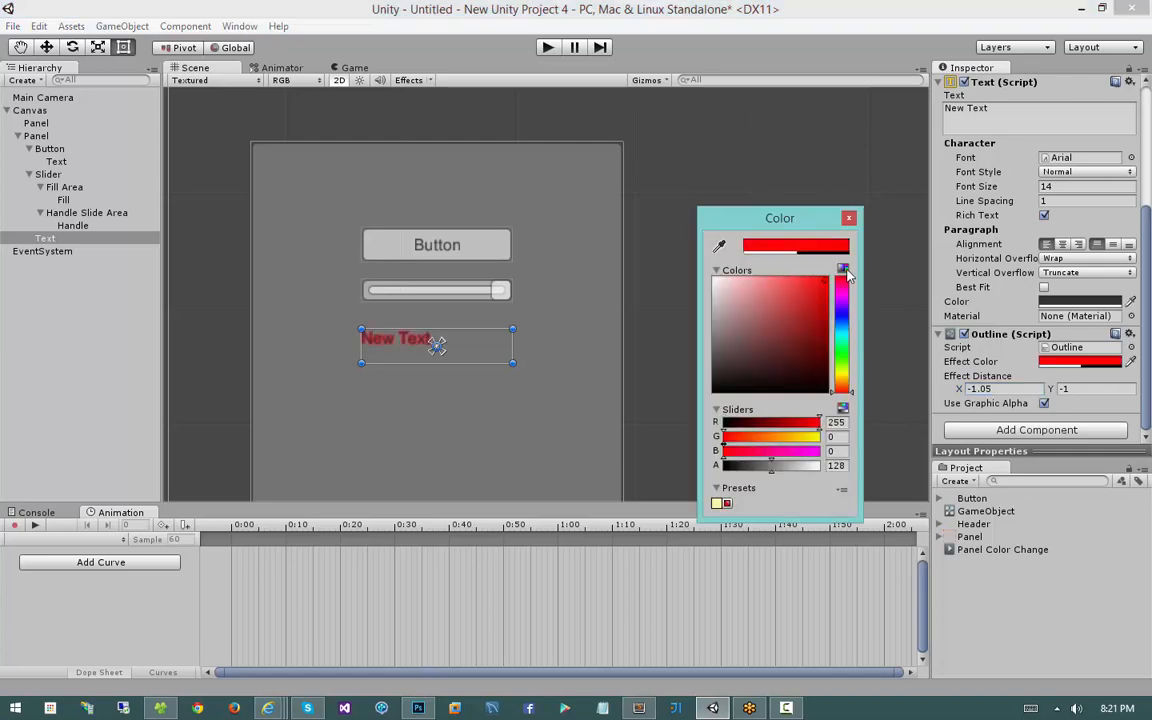
{"action": "left_click", "coordinate": [847, 218]}
{"action": "left_click_drag", "start_coordinate": [1051, 392], "coordinate": [981, 389]}
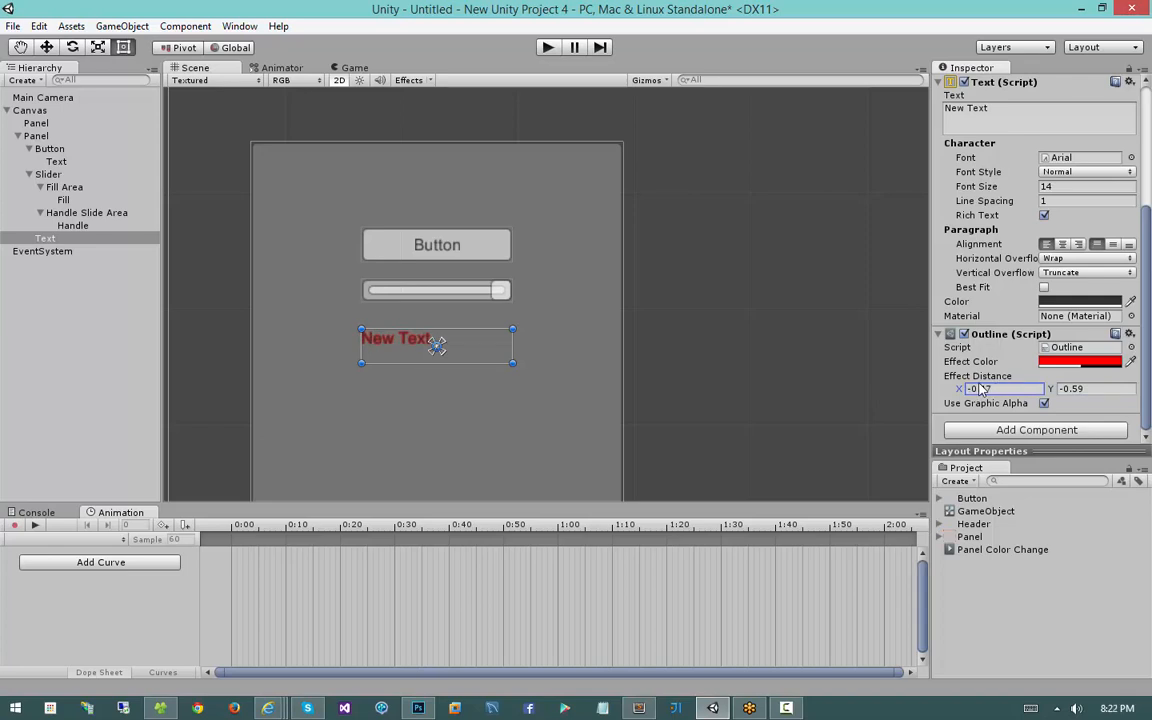
Add a Shadow component to the Button with an effect distance of about X -5.27 and Y -4.76
{"action": "left_click", "coordinate": [442, 246]}
{"action": "left_click", "coordinate": [982, 402]}
{"action": "type", "text": "shadow"}
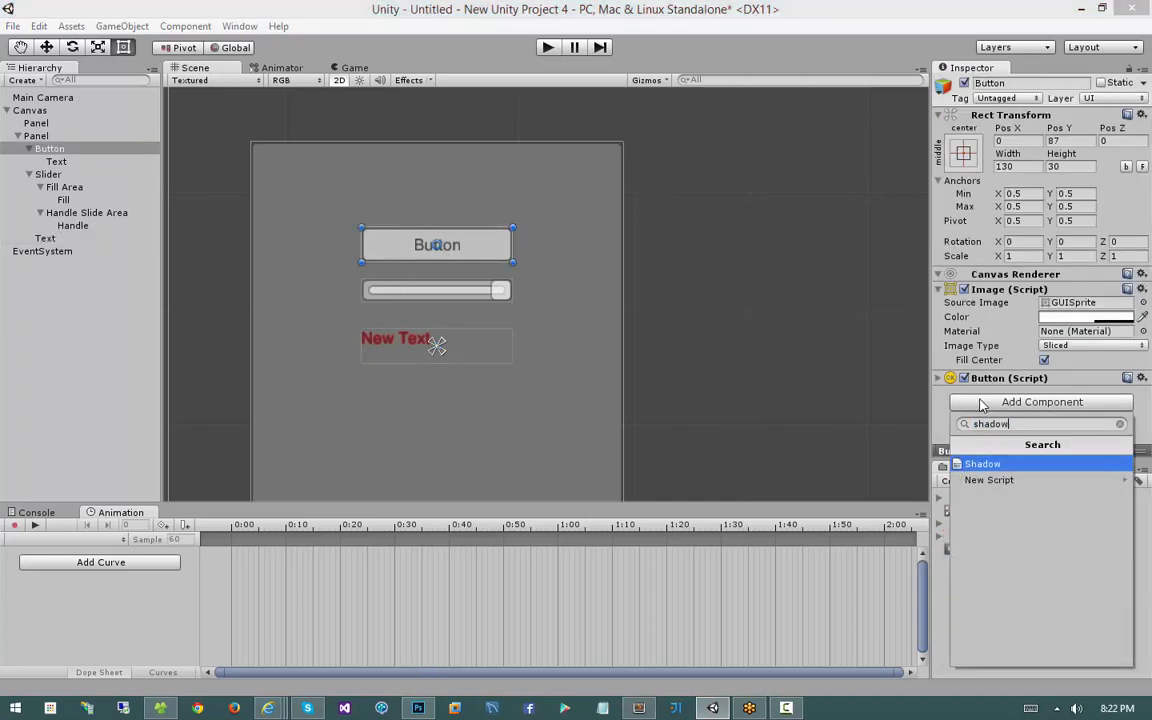
{"action": "key", "text": "Return"}
{"action": "scroll", "coordinate": [982, 405], "scroll_direction": "down", "scroll_amount": 2}
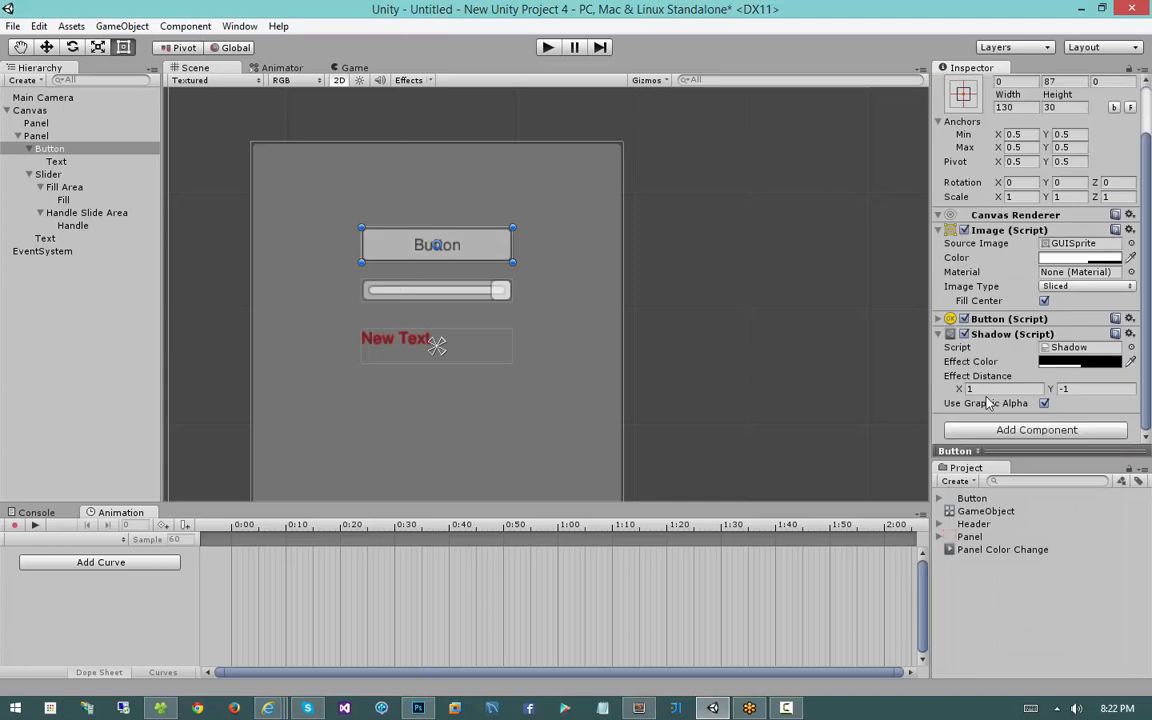
{"action": "left_click_drag", "start_coordinate": [960, 389], "coordinate": [936, 390]}
{"action": "left_click_drag", "start_coordinate": [1051, 389], "coordinate": [816, 391]}
{"action": "left_click", "coordinate": [816, 391]}
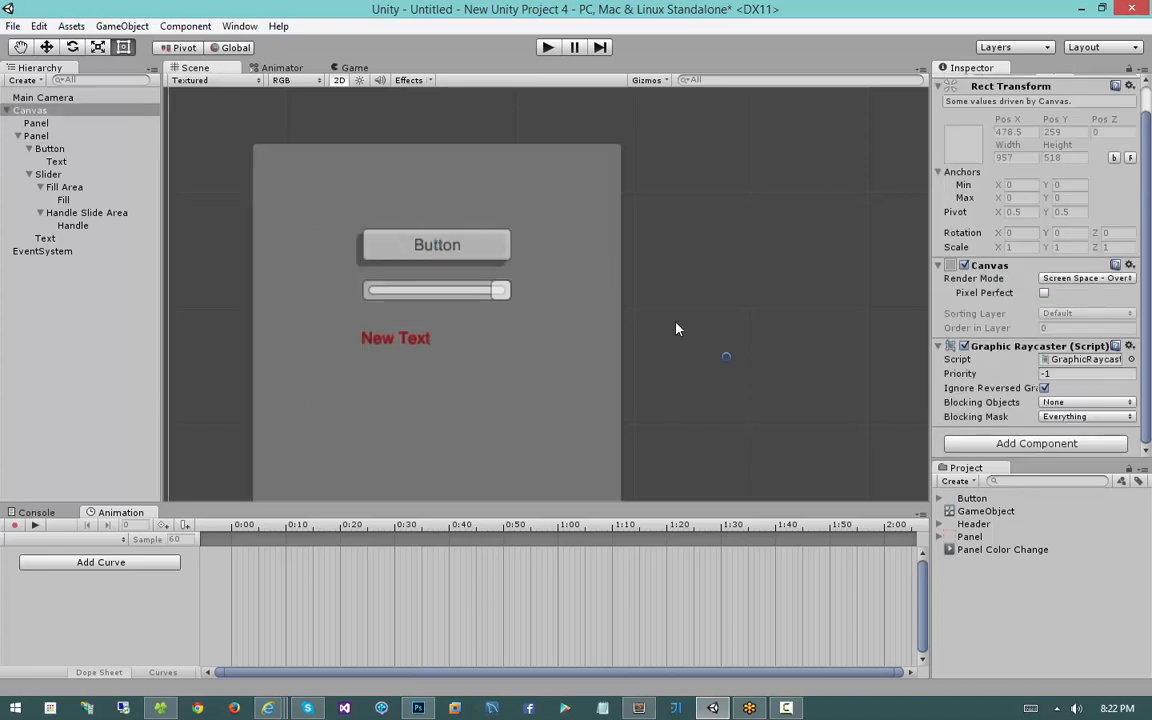
Set the Button Shadow's effect color to red (255, 0, 0)
{"action": "left_click", "coordinate": [420, 250]}
{"action": "left_click", "coordinate": [1080, 391]}
{"action": "left_click_drag", "start_coordinate": [731, 296], "coordinate": [896, 205]}
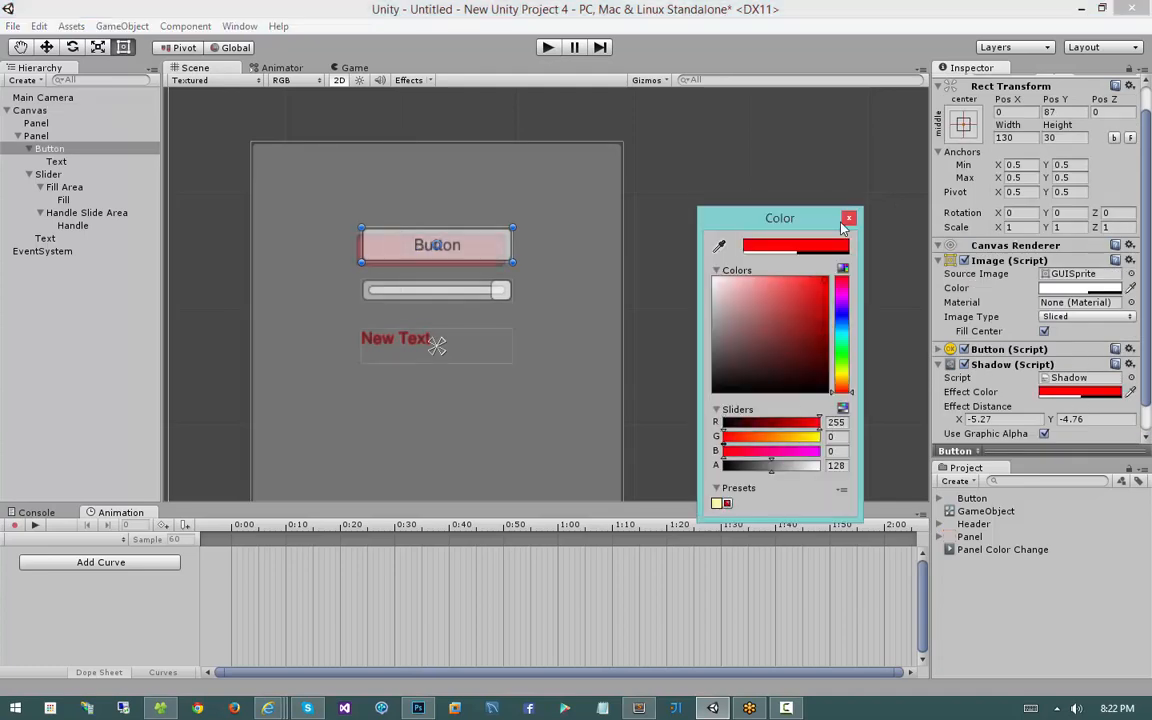
{"action": "left_click", "coordinate": [848, 218]}
Examine the Button's red shadow up close and view it together with the rest of the Canvas
{"action": "left_click", "coordinate": [728, 352]}
{"action": "scroll", "coordinate": [447, 311], "scroll_direction": "up", "scroll_amount": 3}
{"action": "middle_click_drag", "start_coordinate": [447, 311], "coordinate": [638, 354]}
{"action": "left_click", "coordinate": [379, 286]}
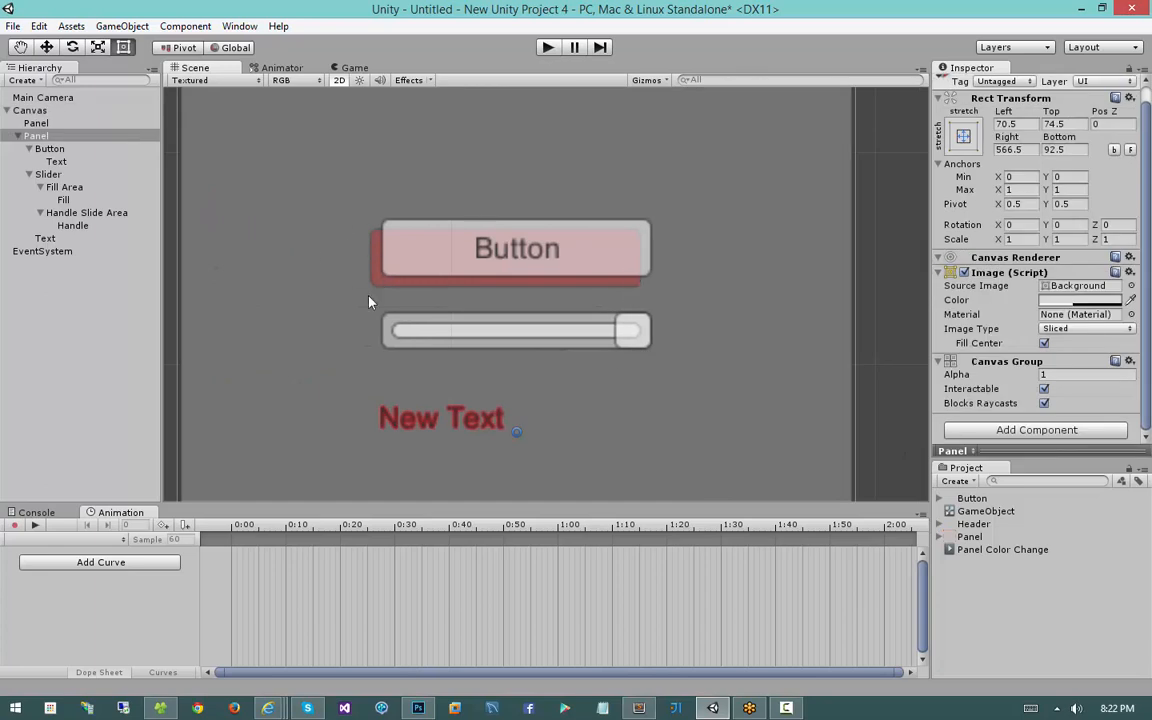
{"action": "left_click", "coordinate": [533, 283]}
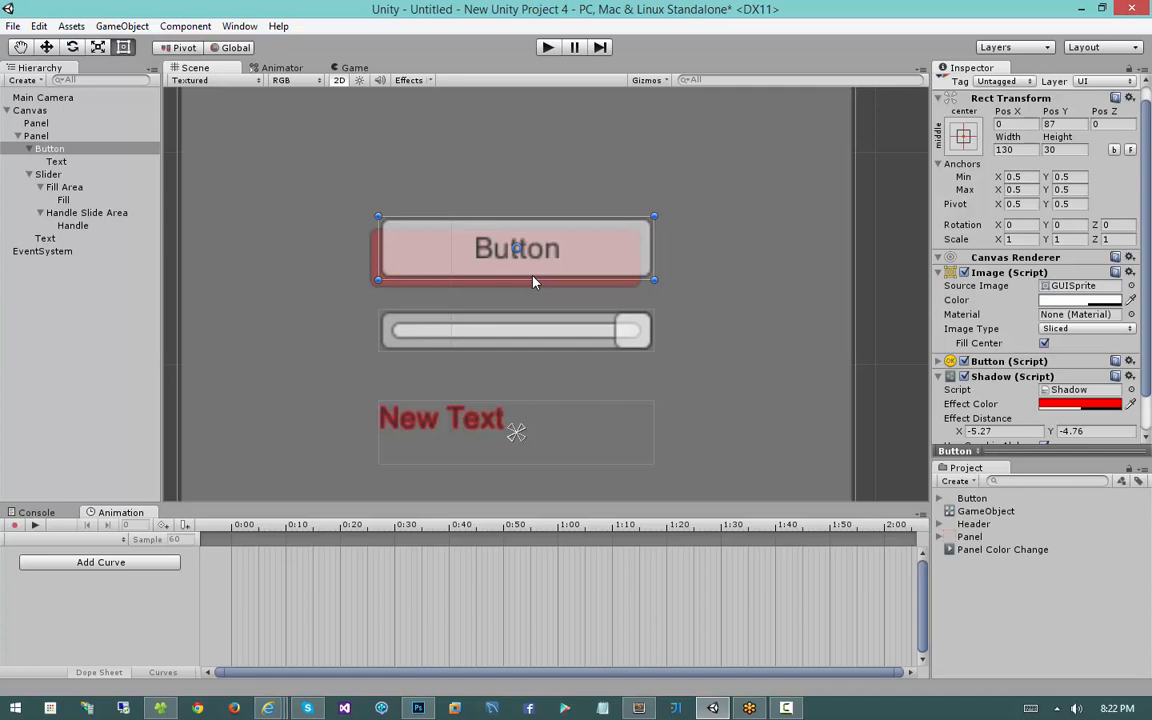
{"action": "scroll", "coordinate": [543, 208], "scroll_direction": "down", "scroll_amount": 10}
{"action": "left_click", "coordinate": [828, 325]}
{"action": "middle_click_drag", "start_coordinate": [822, 319], "coordinate": [568, 253]}
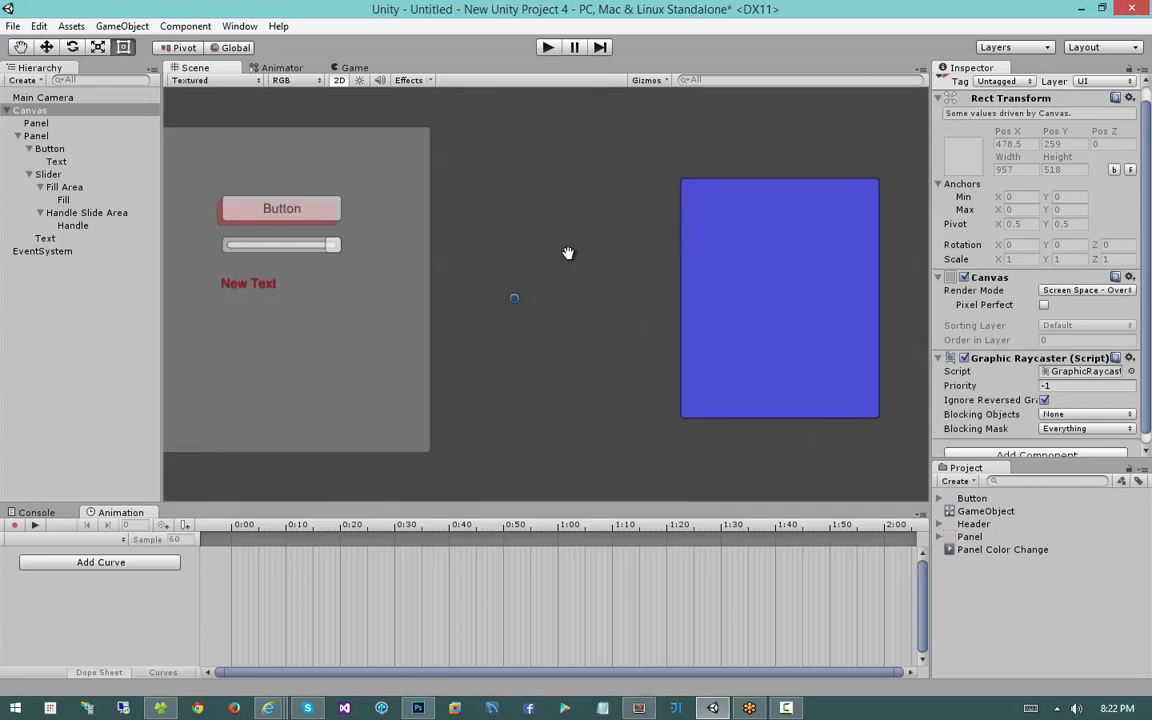
{"action": "scroll", "coordinate": [568, 253], "scroll_direction": "down", "scroll_amount": 3}
Review the grey Panel's Image Type options and the properties of the Button's child Text
{"action": "left_click", "coordinate": [417, 232]}
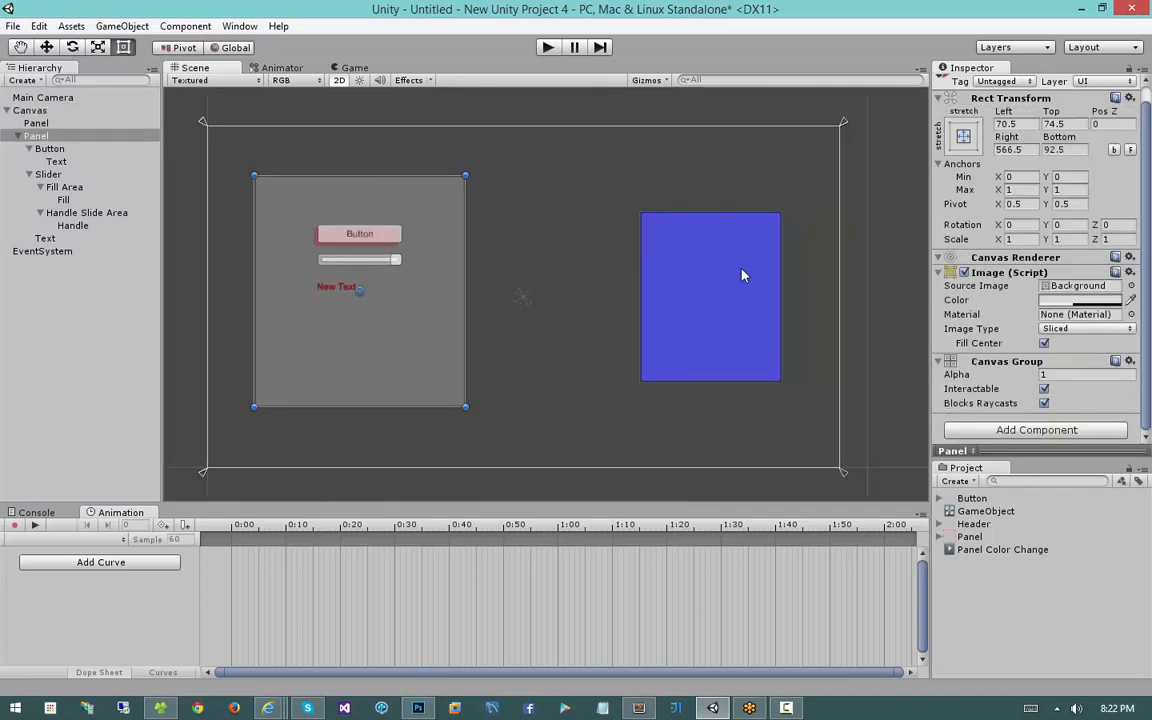
{"action": "left_click", "coordinate": [1085, 329]}
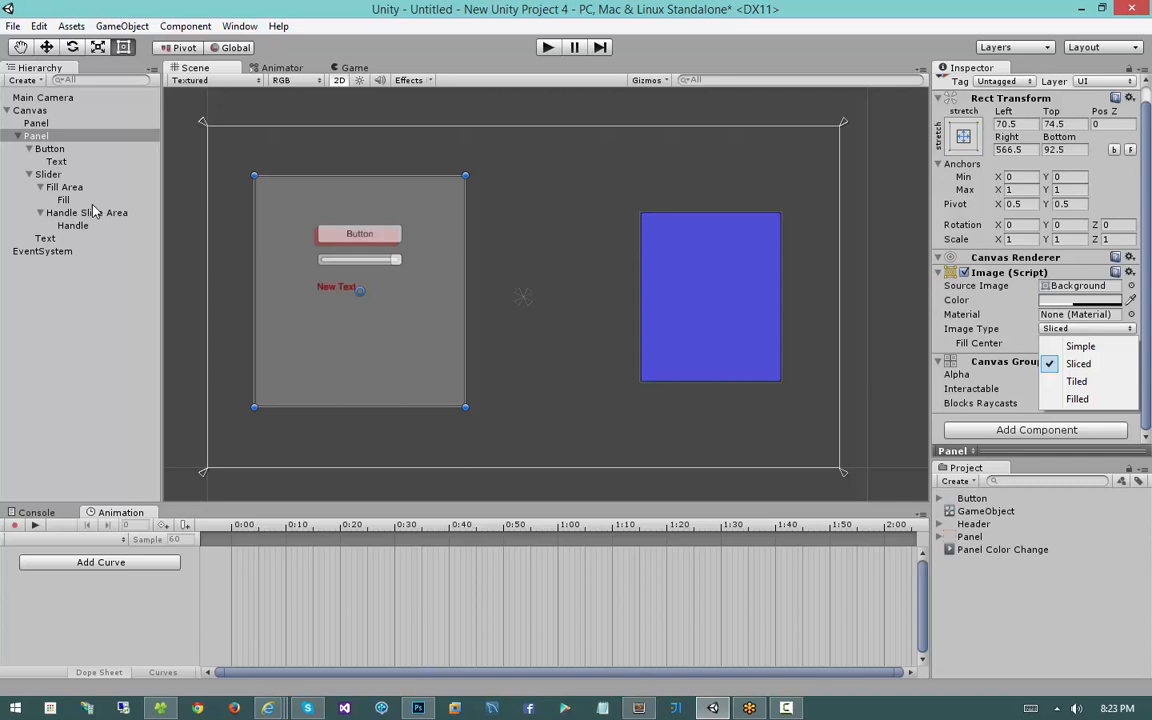
{"action": "left_click", "coordinate": [90, 161]}
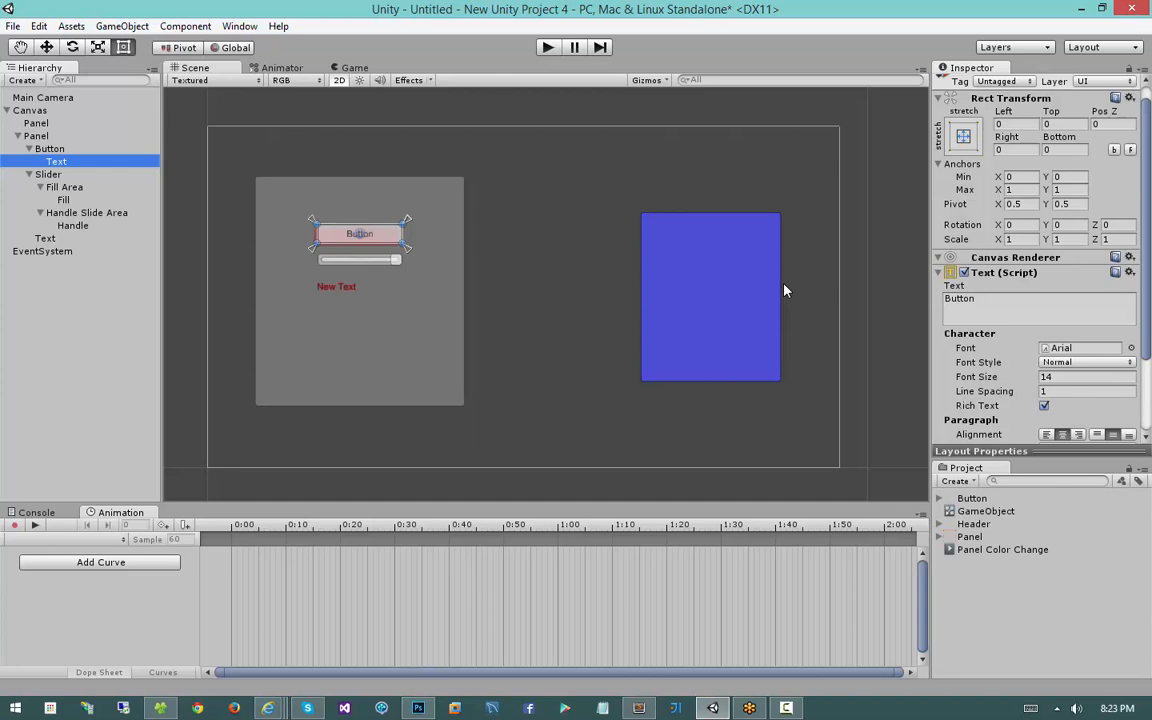
Move the blue Panel to Pos X -26 so that it overlaps the grey Panel
{"action": "left_click", "coordinate": [712, 234]}
{"action": "left_click_drag", "start_coordinate": [712, 234], "coordinate": [514, 249]}
Place the grey Panel before the blue Panel in the Canvas hierarchy, and move the blue Panel to Pos X 122
{"action": "left_click", "coordinate": [373, 393]}
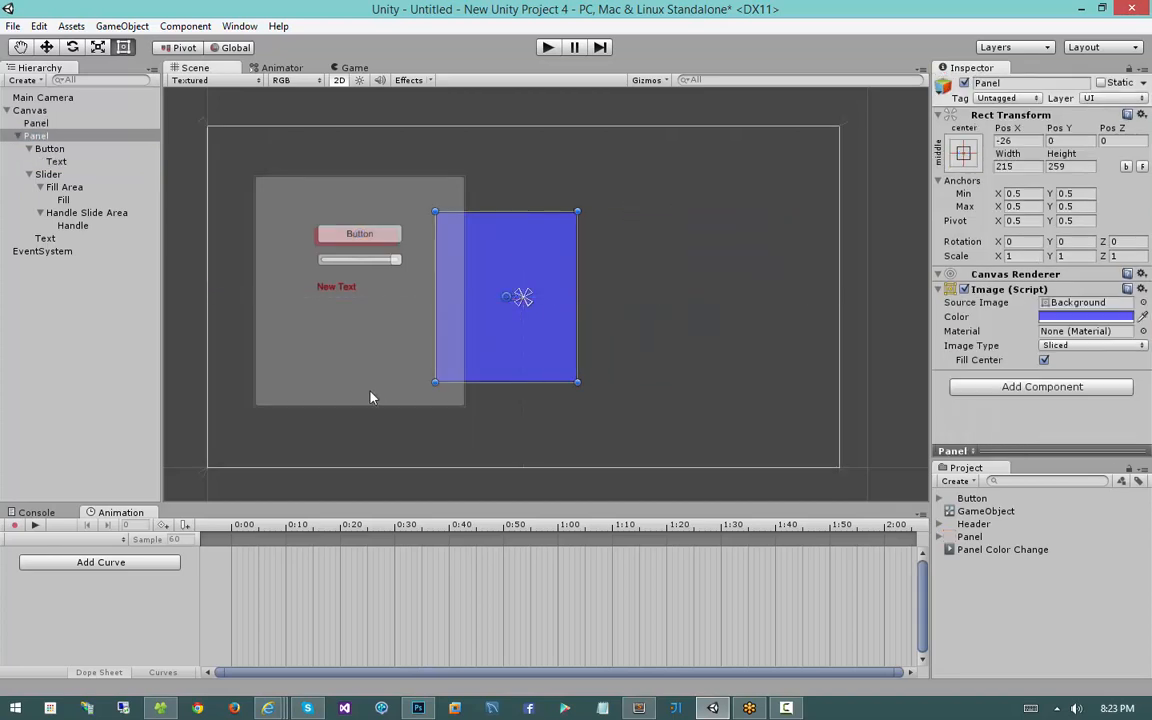
{"action": "left_click", "coordinate": [18, 136]}
{"action": "mouse_move", "coordinate": [433, 276]}
{"action": "left_mouse_down"}
{"action": "mouse_move", "coordinate": [423, 276]}
{"action": "mouse_move", "coordinate": [437, 276]}
{"action": "left_mouse_up"}
{"action": "left_click_drag", "start_coordinate": [41, 134], "coordinate": [44, 112]}
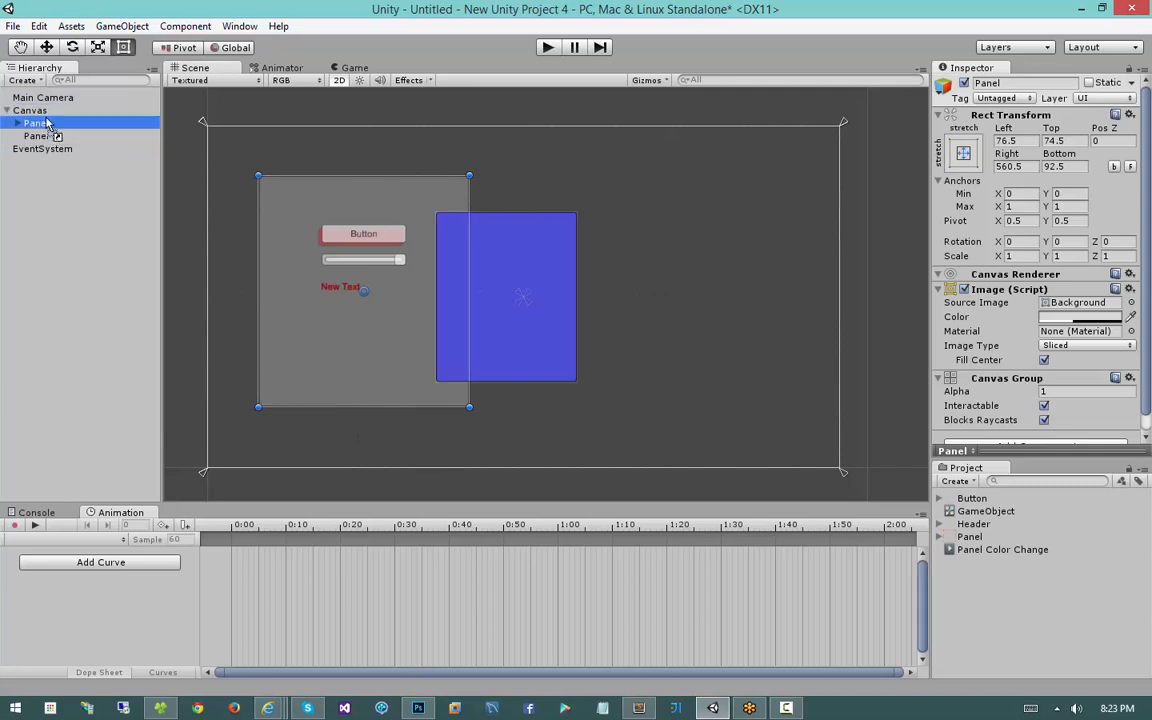
{"action": "left_click_drag", "start_coordinate": [529, 264], "coordinate": [625, 263]}
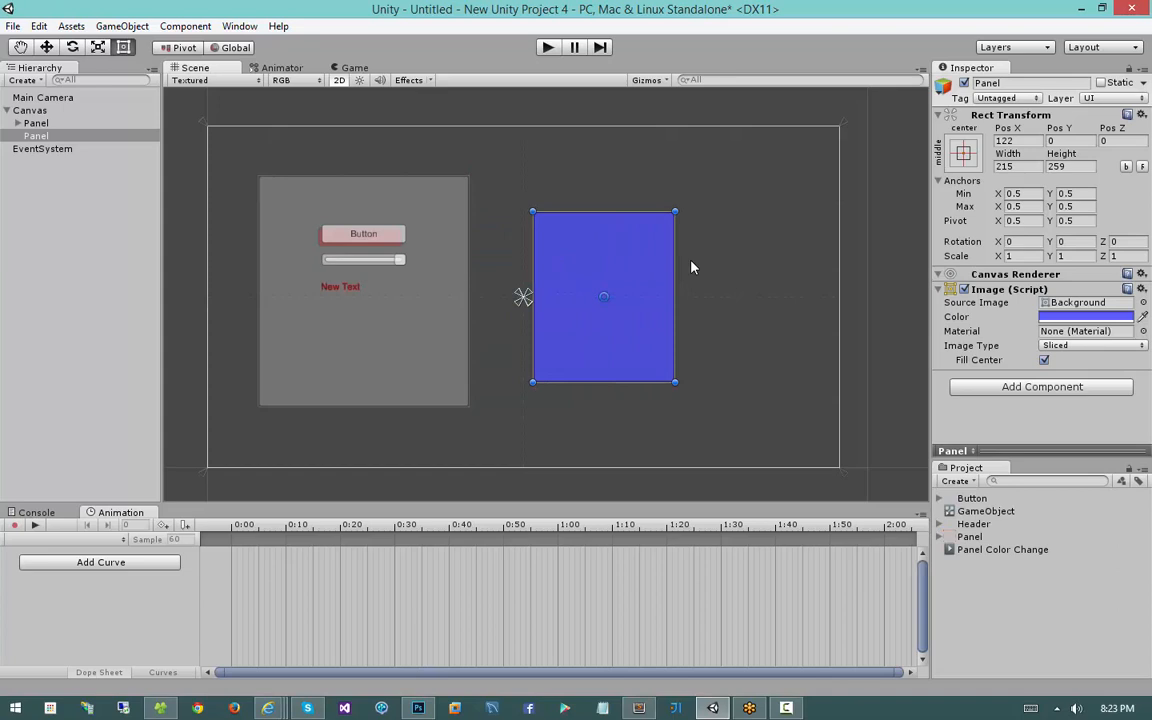